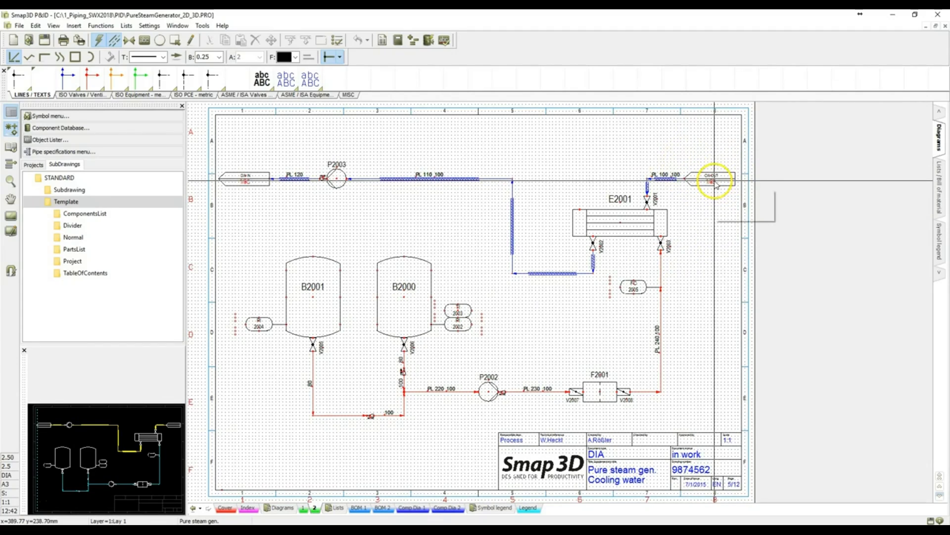
- Follow the CW OUT line link 1/8B on diagram 2 to its counterpart on diagram 1
scroll(707, 185, "up", 1)
scroll(655, 209, "up", 2)
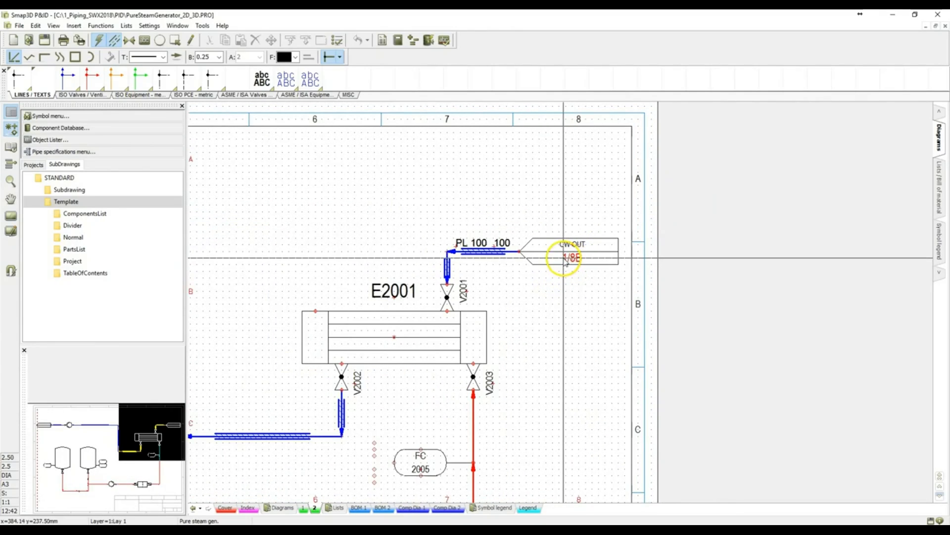
left_click(573, 258)
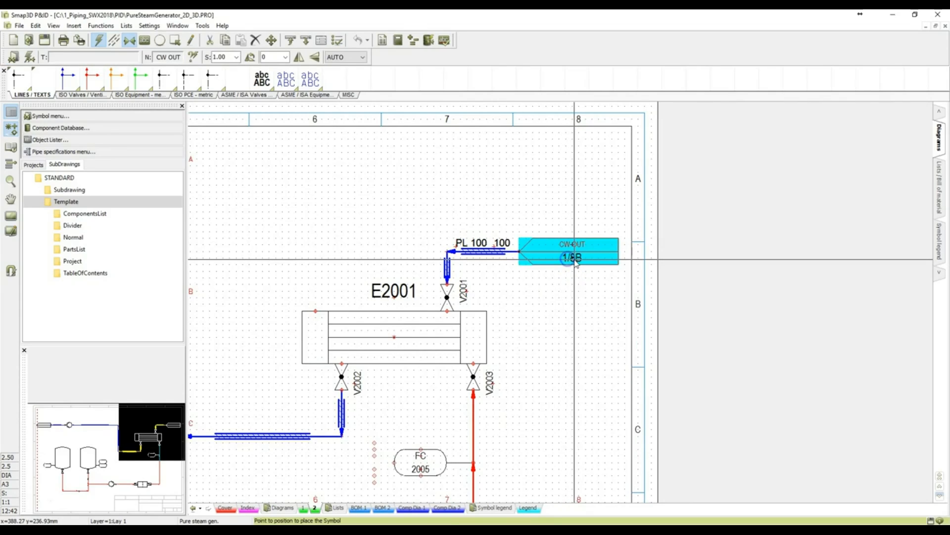
left_click(573, 259)
double_click(573, 258)
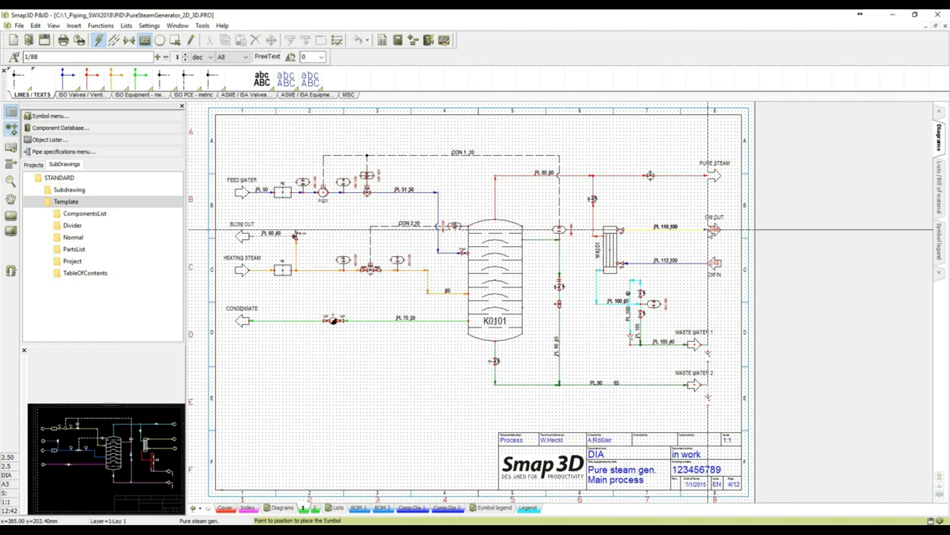
left_click(712, 231)
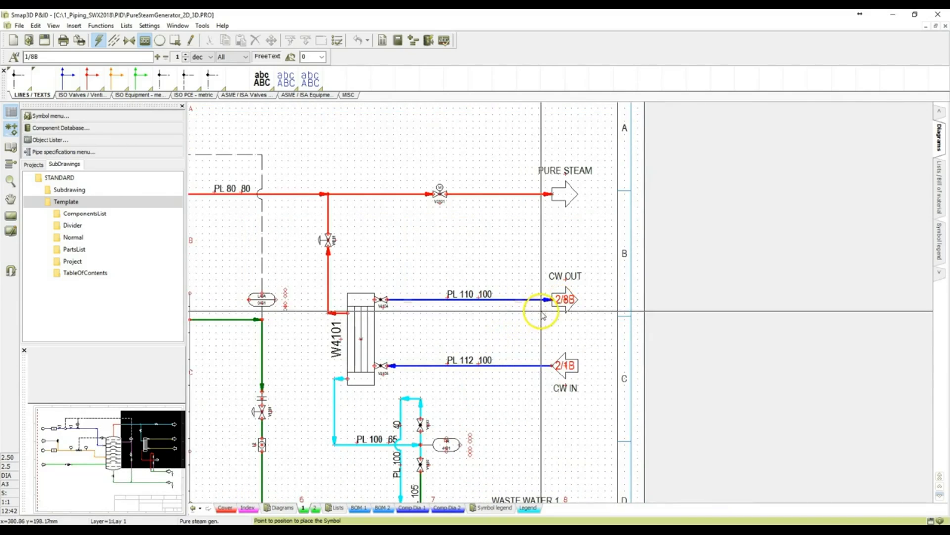
- Follow the CW OUT link 2/8B to diagram 2 and return to diagram 1 through link 1/8B
scroll(541, 312, "up", 2)
scroll(562, 307, "up", 1)
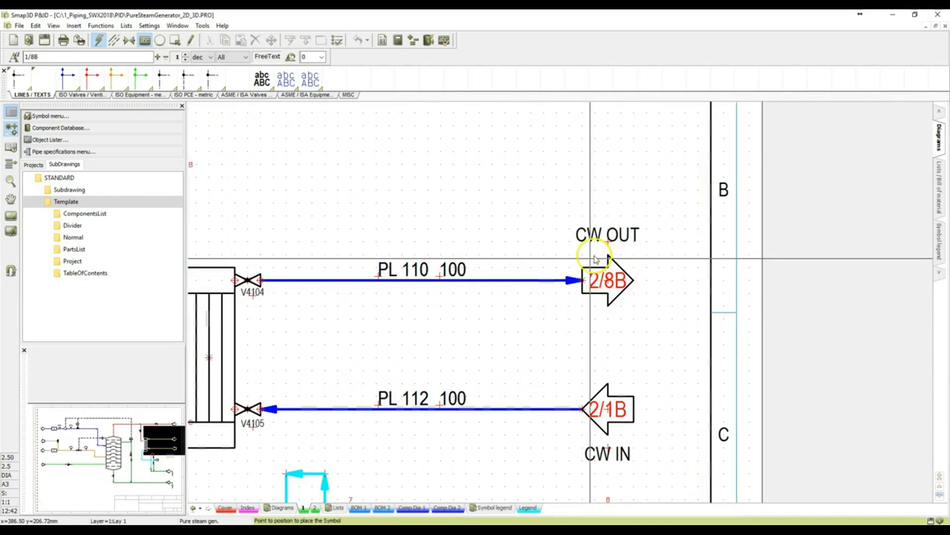
double_click(614, 281)
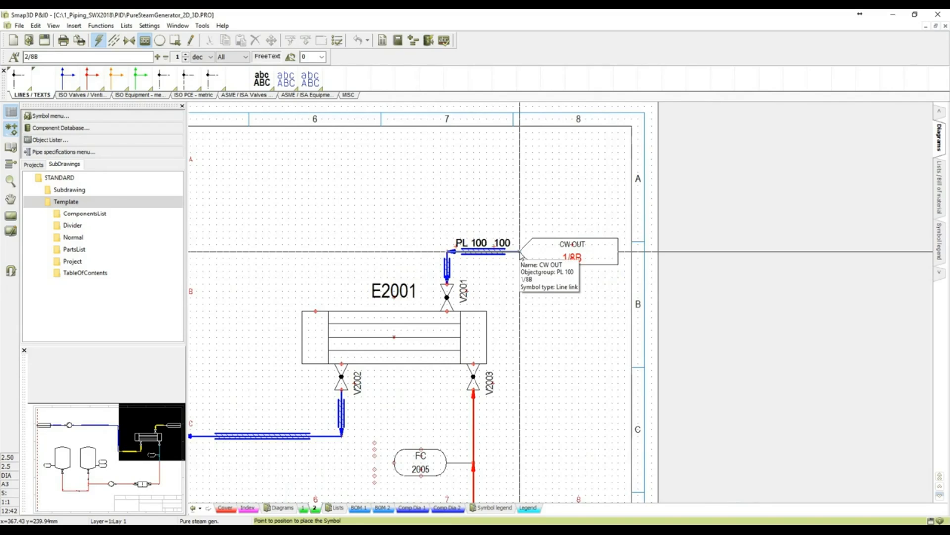
double_click(570, 261)
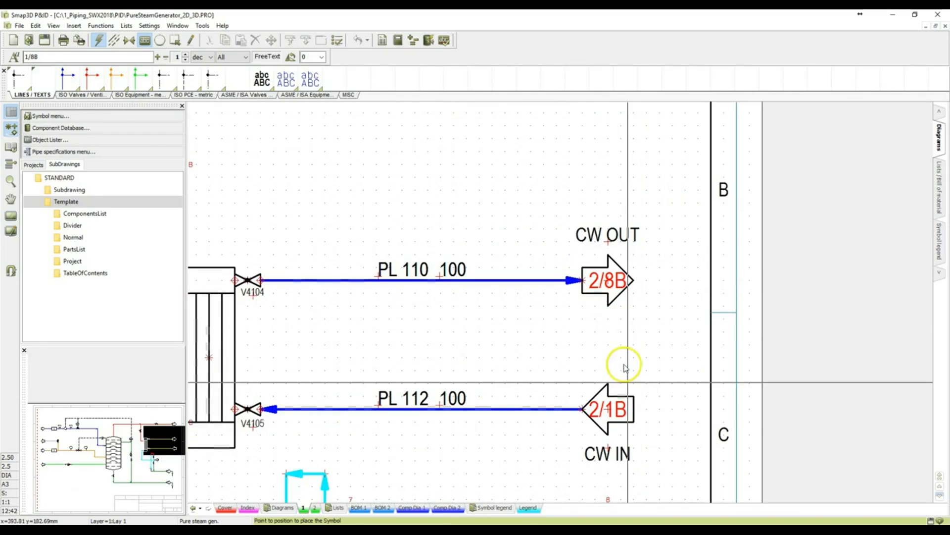
- Follow the CW IN link 2/1B to diagram 2 and return through link 1/8C to view all of diagram 1
double_click(612, 409)
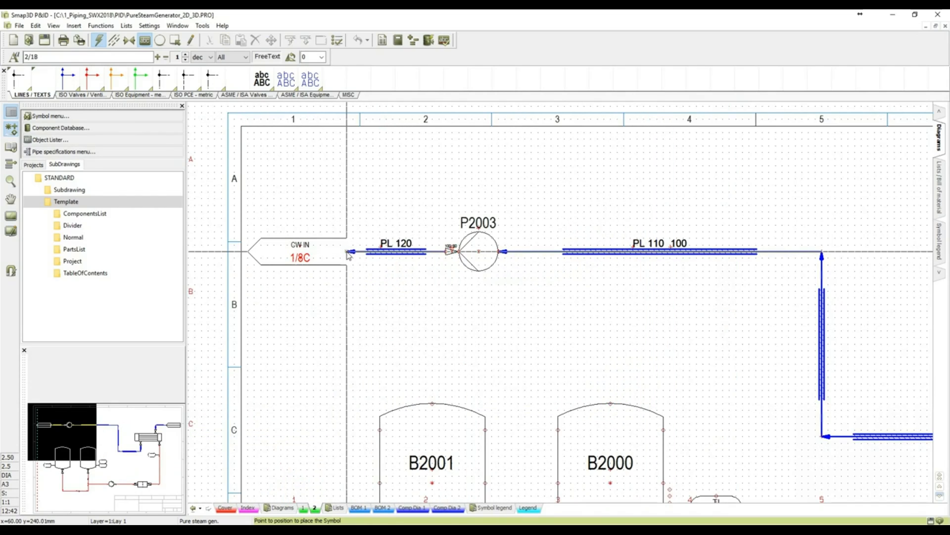
double_click(299, 258)
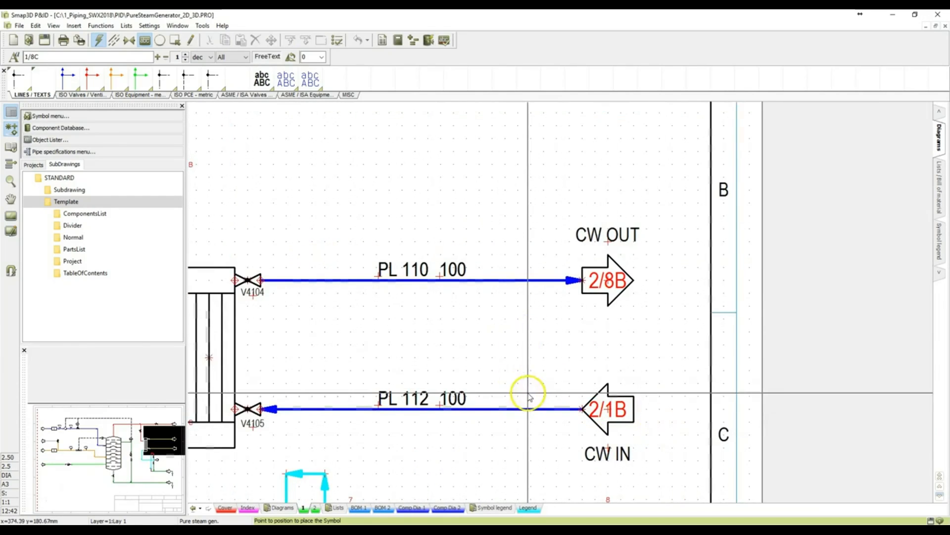
scroll(529, 391, "down", 1)
scroll(529, 391, "down", 4)
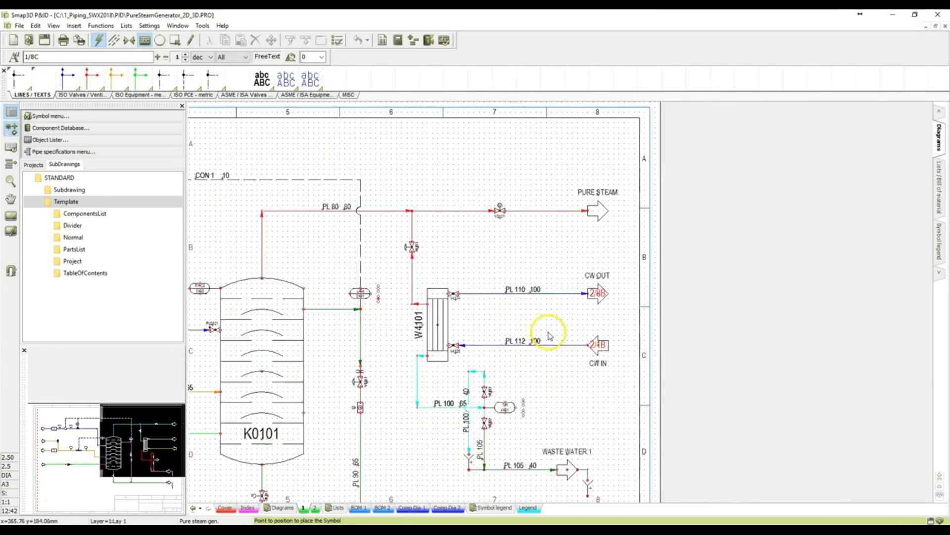
scroll(587, 294, "down", 1)
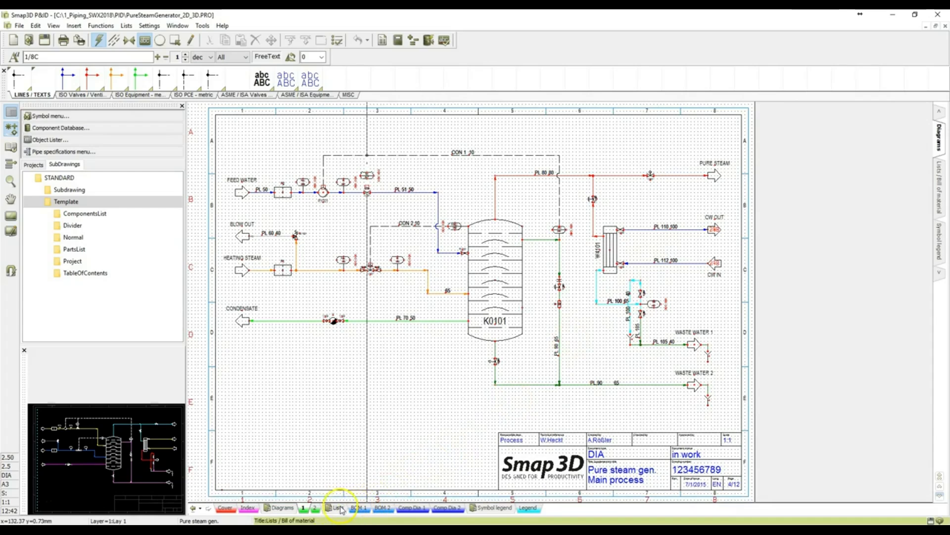
- Open diagram 2 and show the cooling water piping between pump P2003 and heat exchanger E2001
left_click(315, 509)
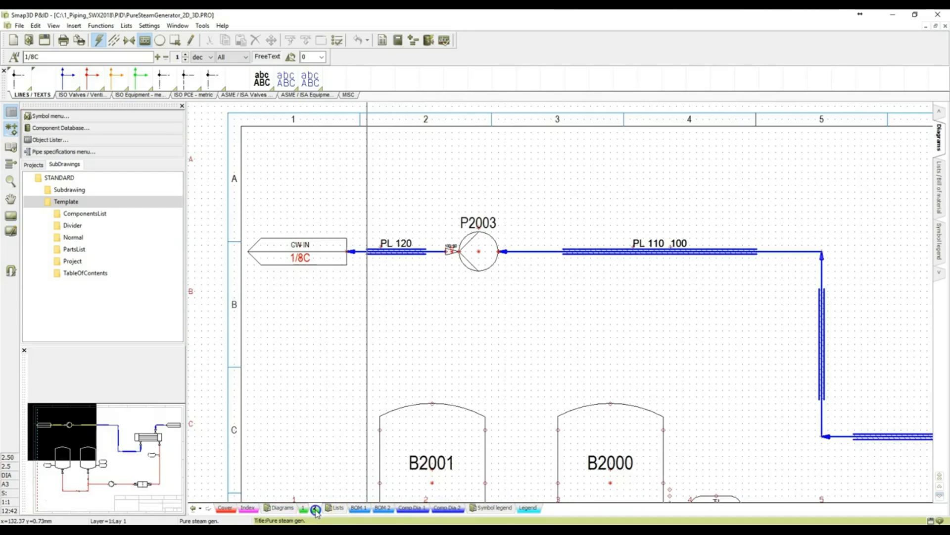
scroll(667, 342, "up", 4)
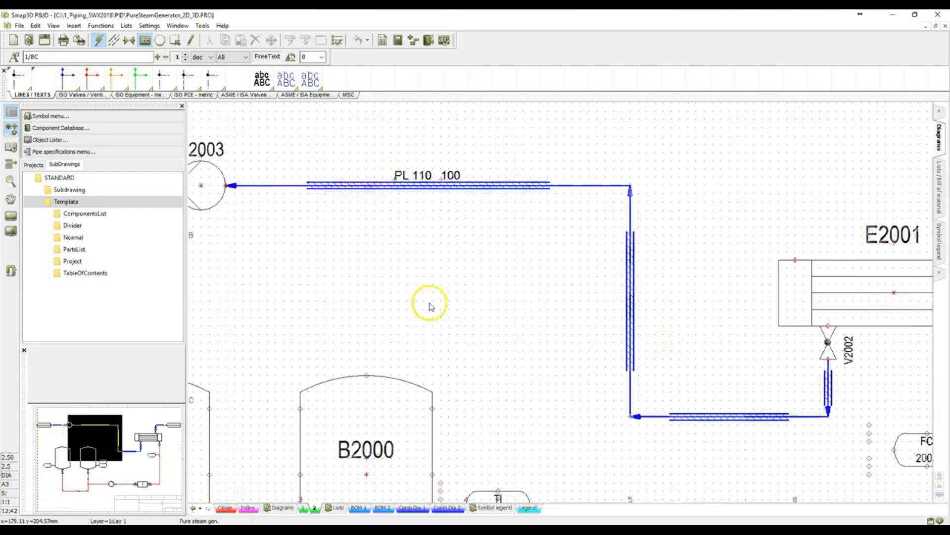
scroll(431, 301, "down", 4)
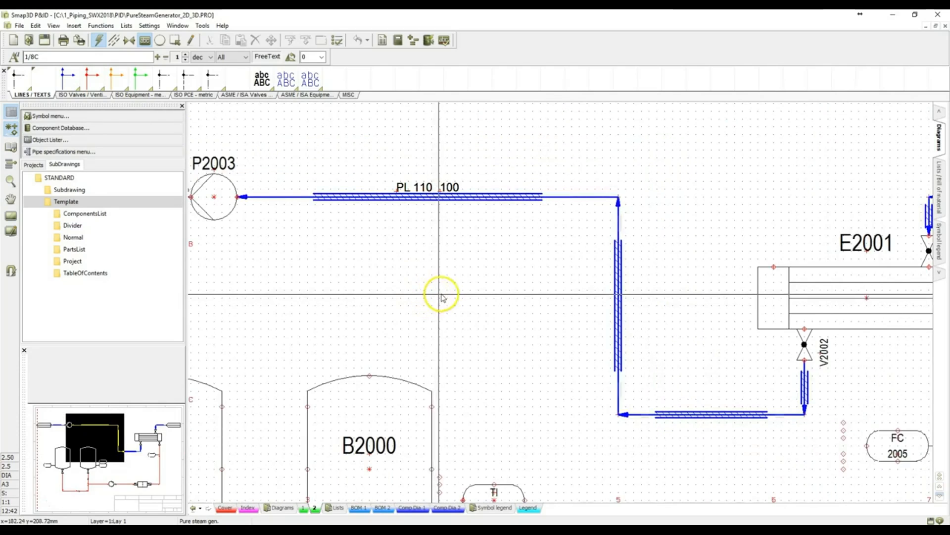
scroll(431, 301, "down", 3)
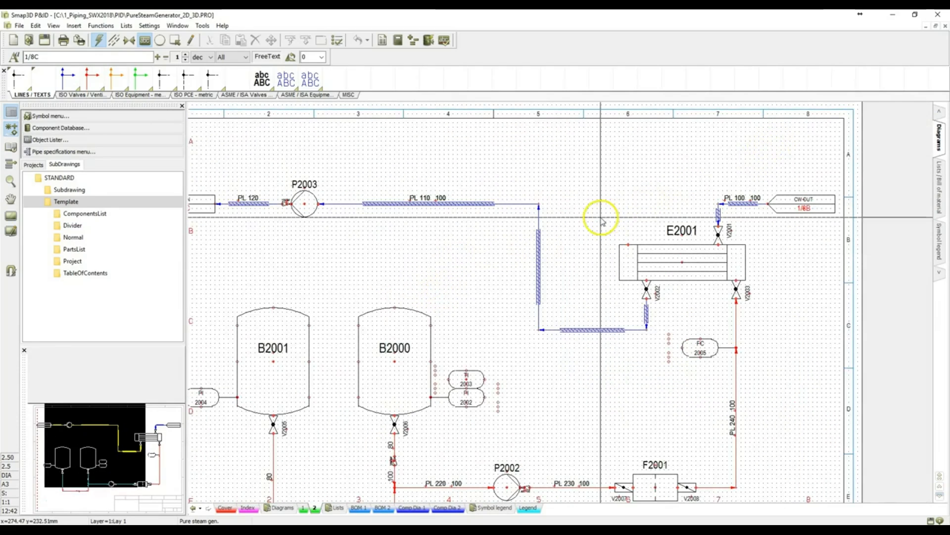
middle_click_drag(601, 217, 602, 224)
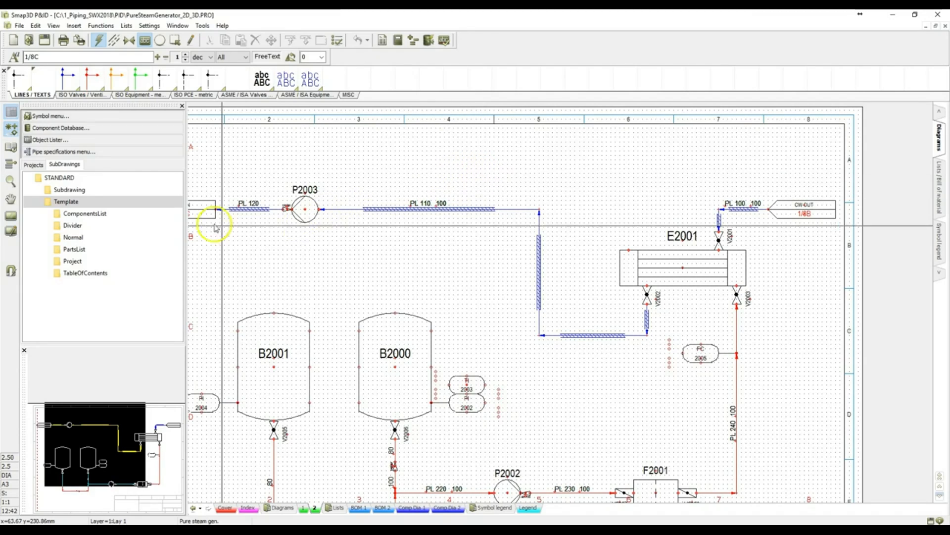
- Open the component database and search for components whose manufacturer contains "grundfos"
left_click(82, 130)
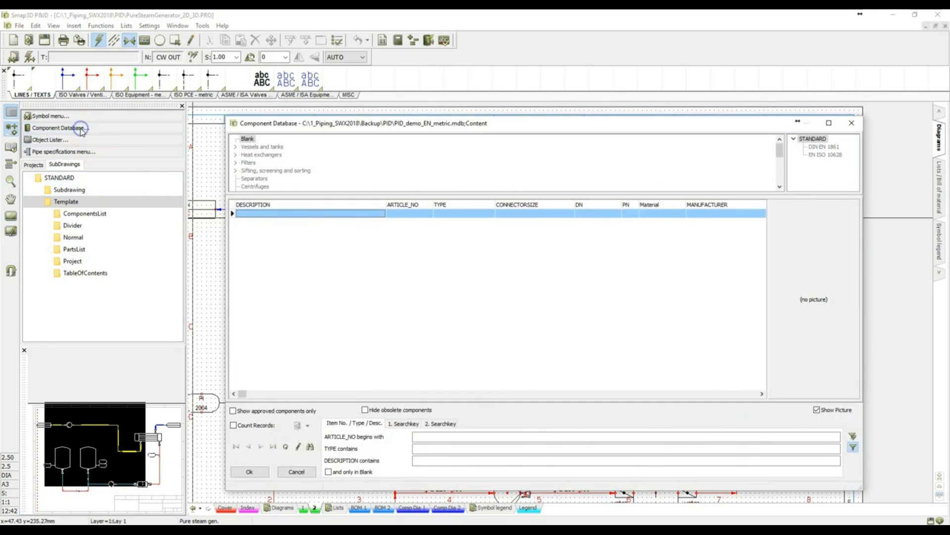
left_click(403, 424)
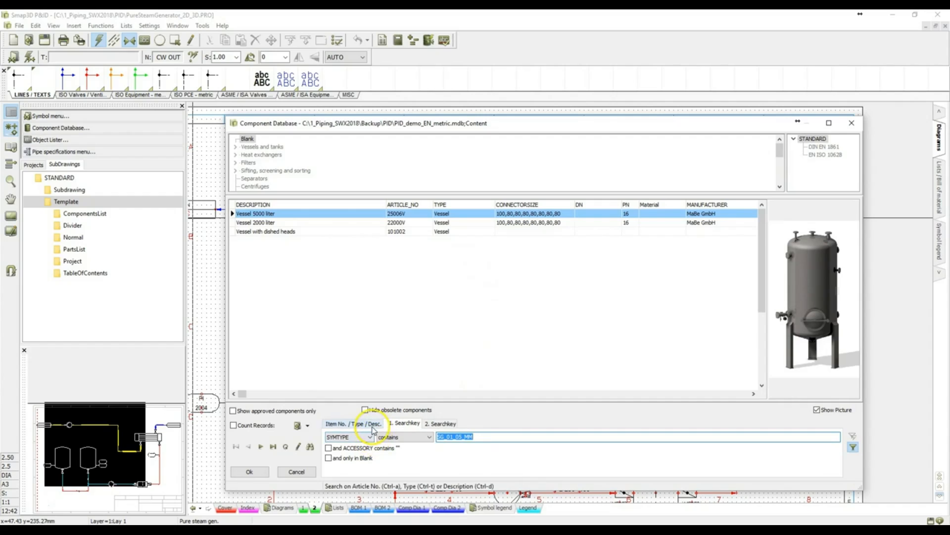
left_click(368, 437)
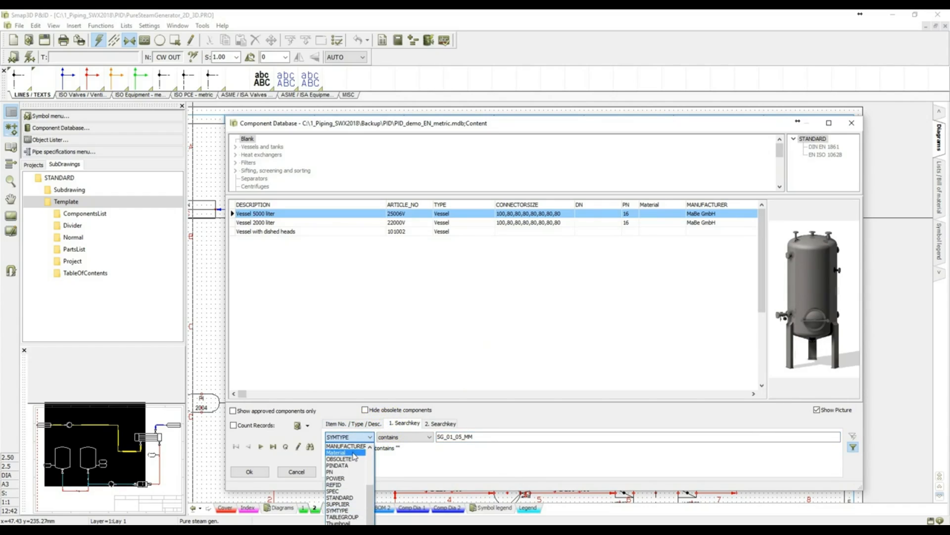
left_click(354, 447)
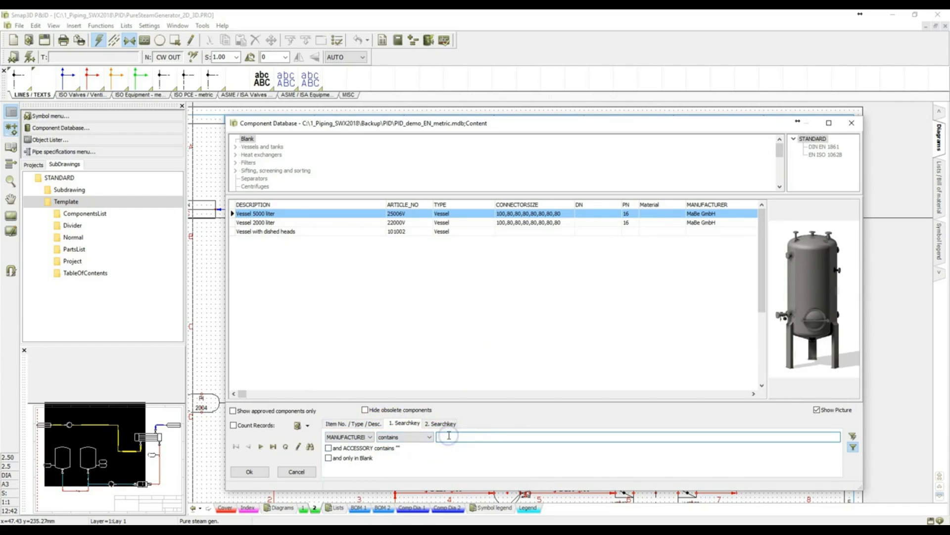
type("gr")
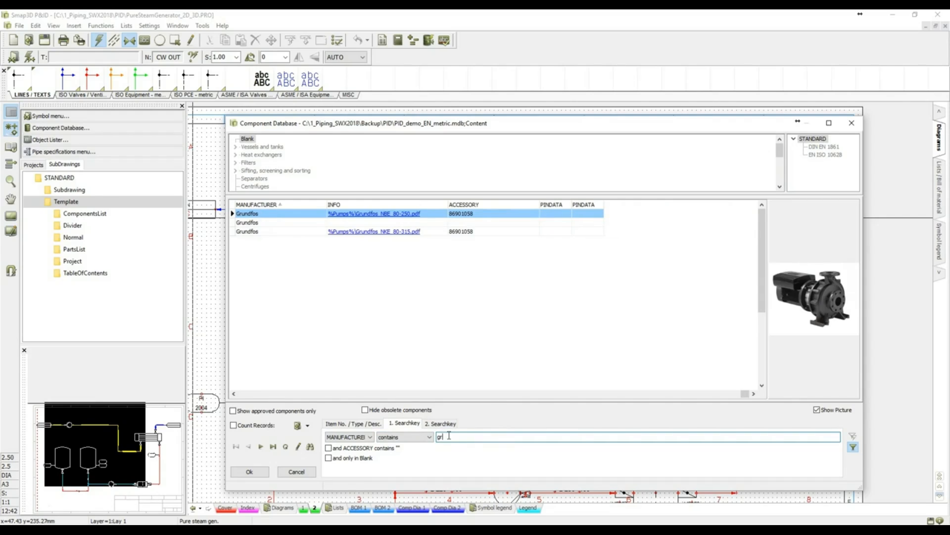
type("undfos")
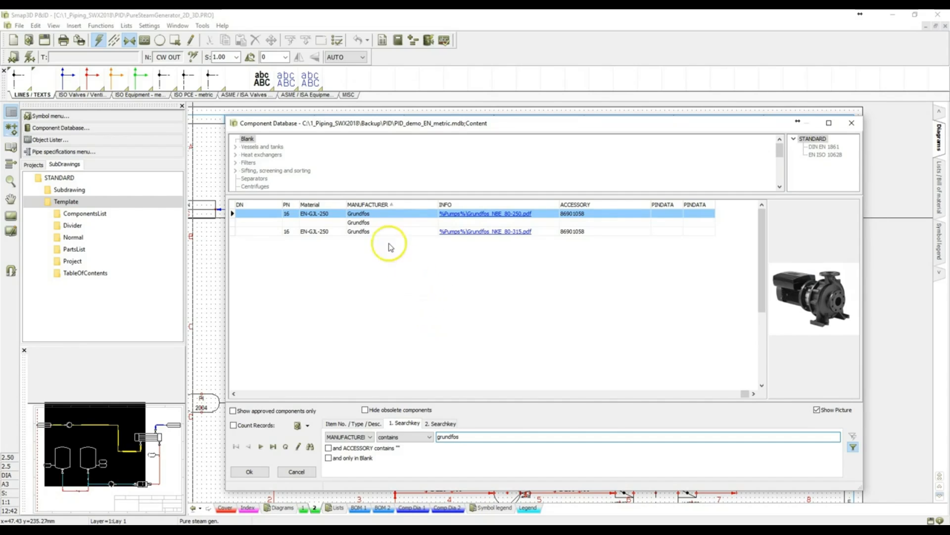
- Insert the Grundfos NBE 80-250 pump, rotated 180 degrees, above the PL 110 line
left_click(250, 472)
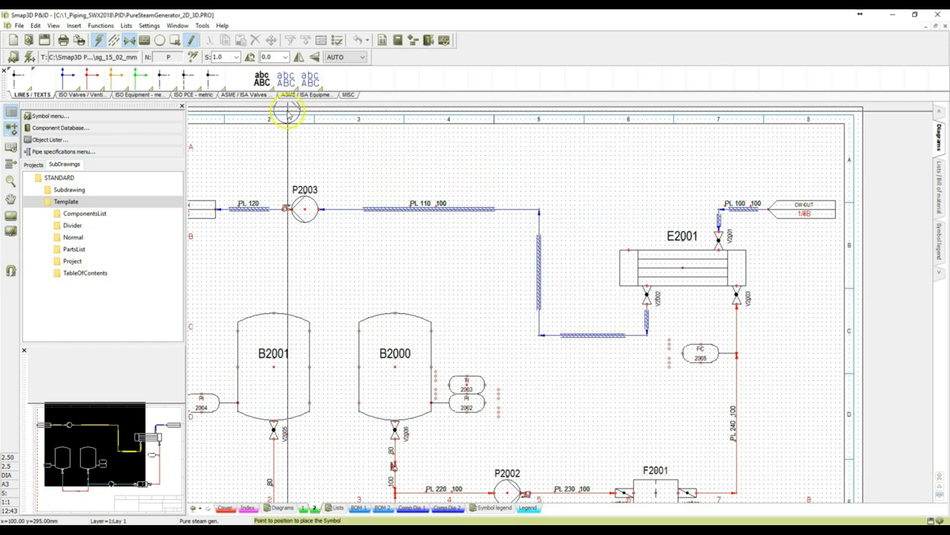
left_click(285, 57)
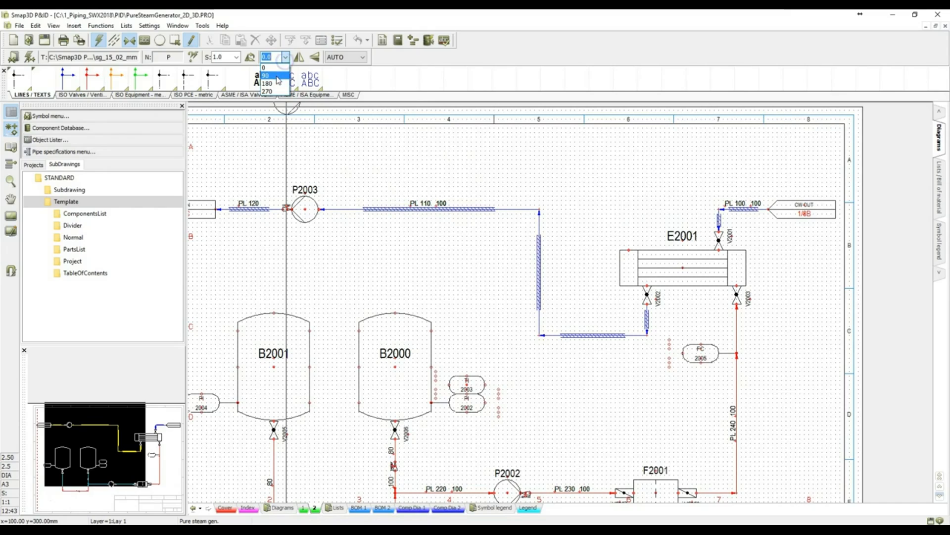
left_click(275, 84)
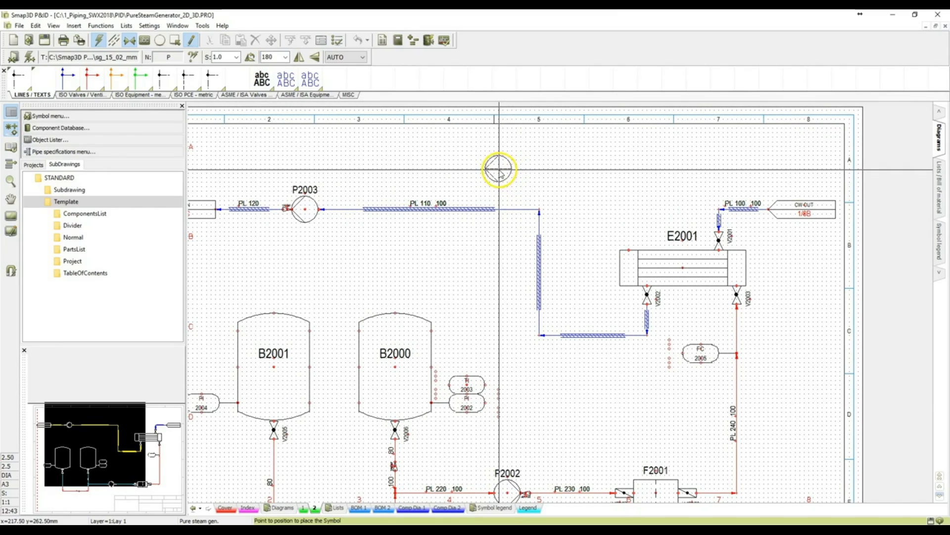
left_click(499, 169)
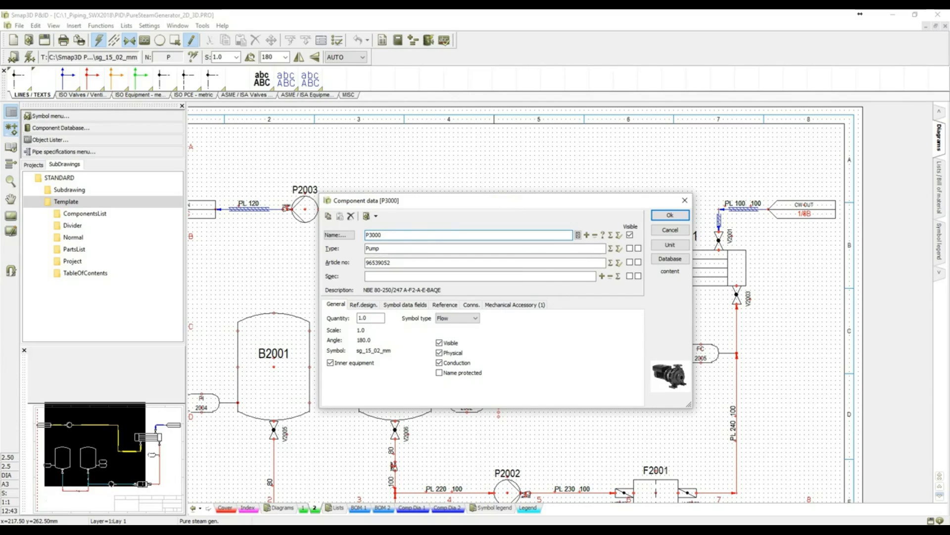
- Turn off Inner equipment for the new pump, accept its component data with the name P3000, and finish placing pumps
left_click(331, 363)
left_click(332, 363)
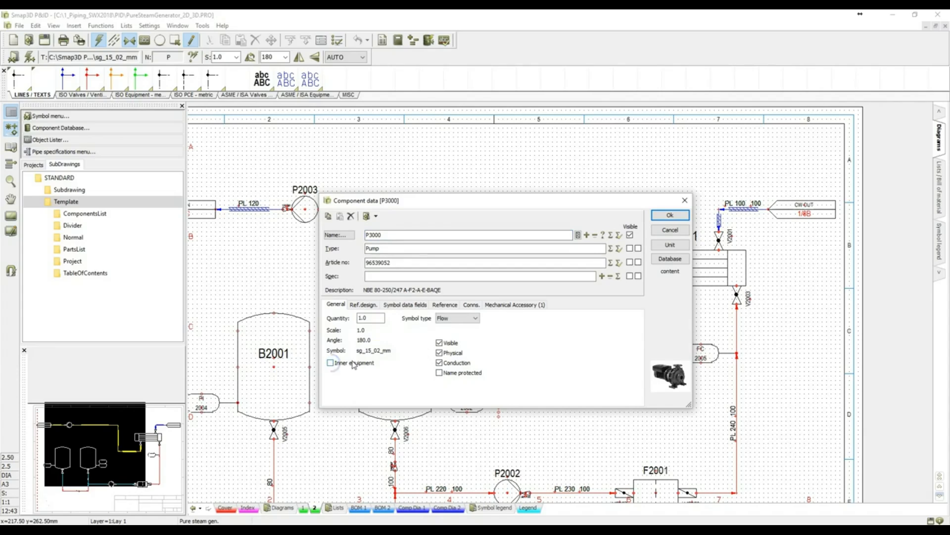
left_click(669, 216)
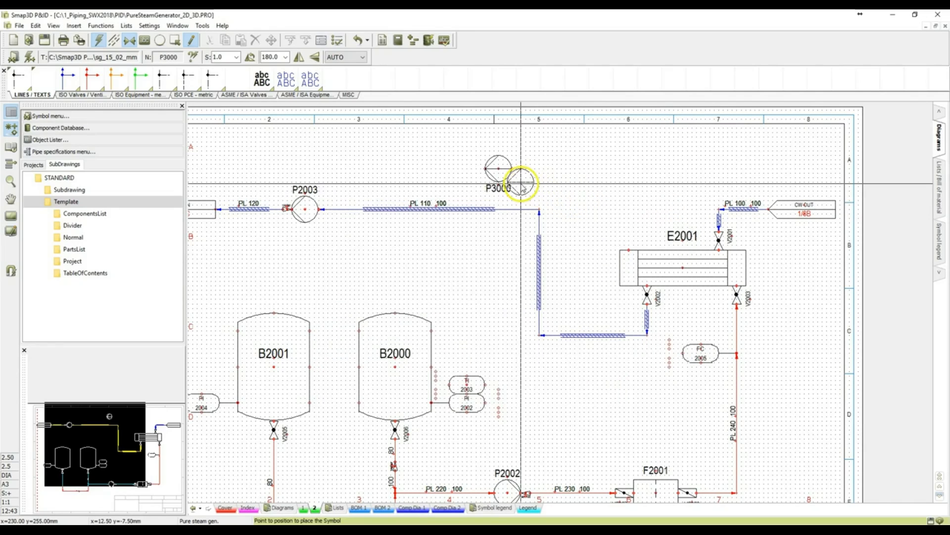
key("Escape")
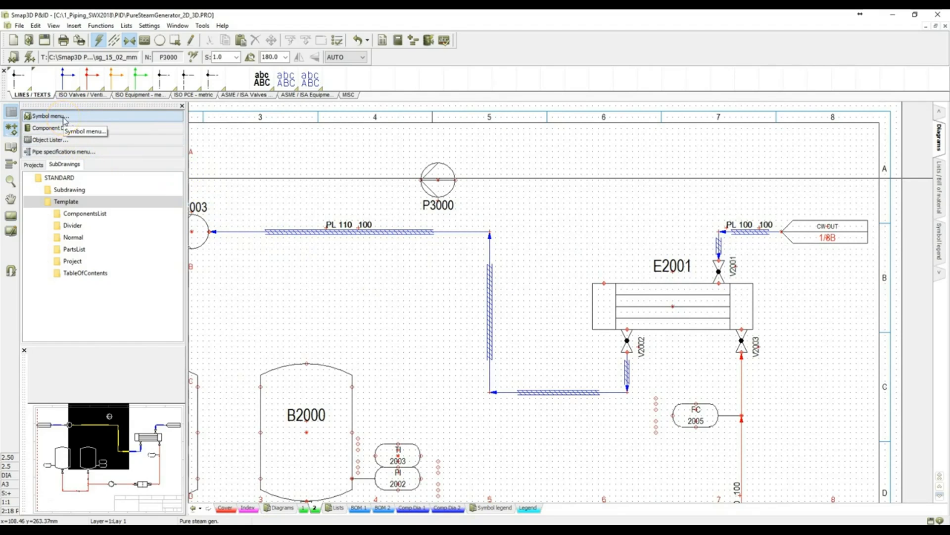
- Place the dished-head vessel symbol sg_01_05_mm from the EN ISO 10628 symbols above vessel B2000
left_click(65, 118)
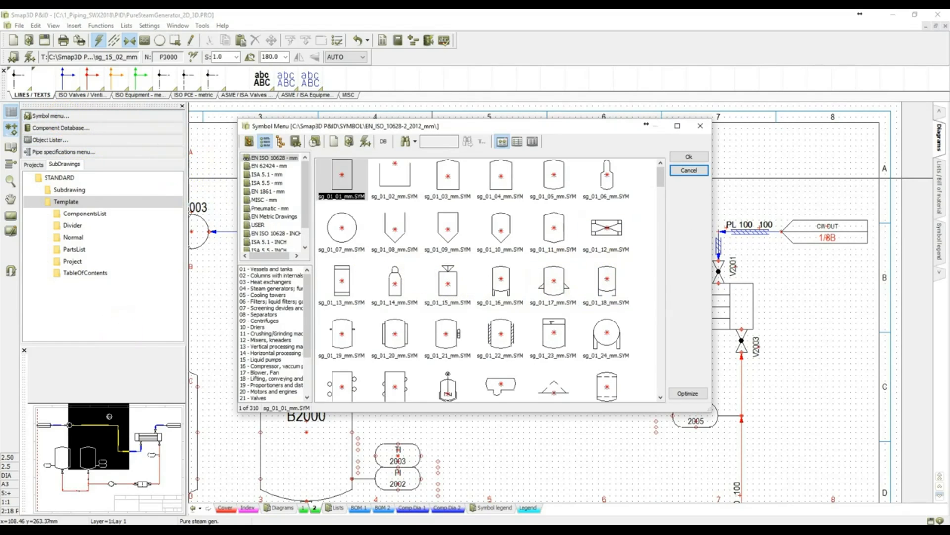
left_click(555, 182)
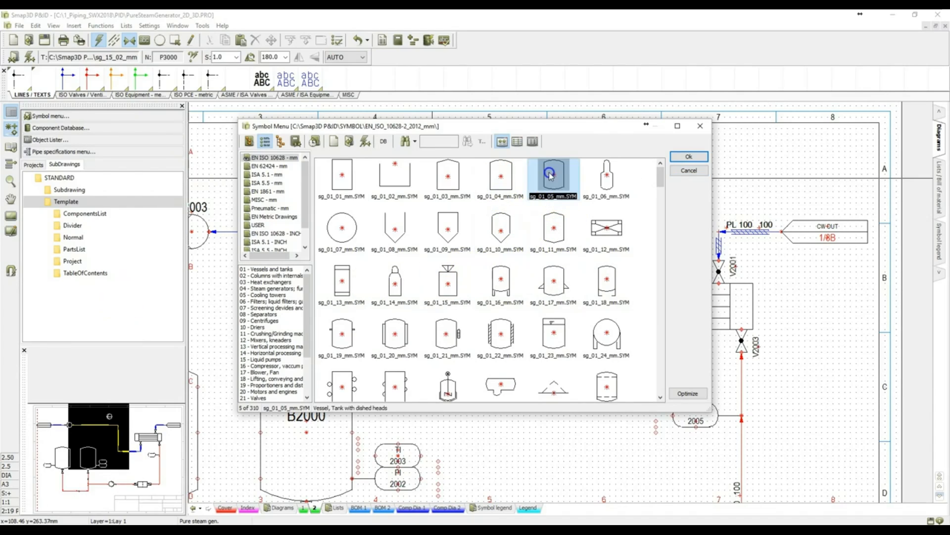
left_click(688, 156)
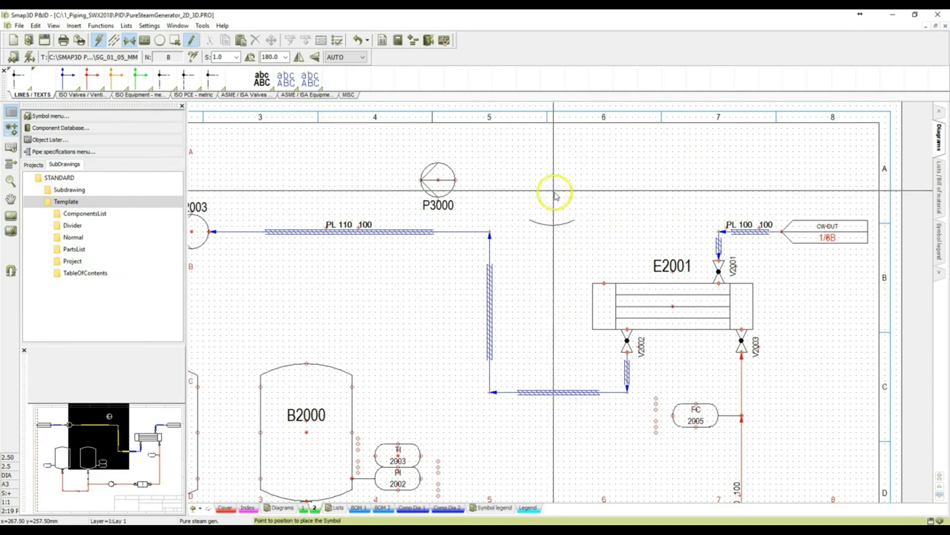
left_click(332, 304)
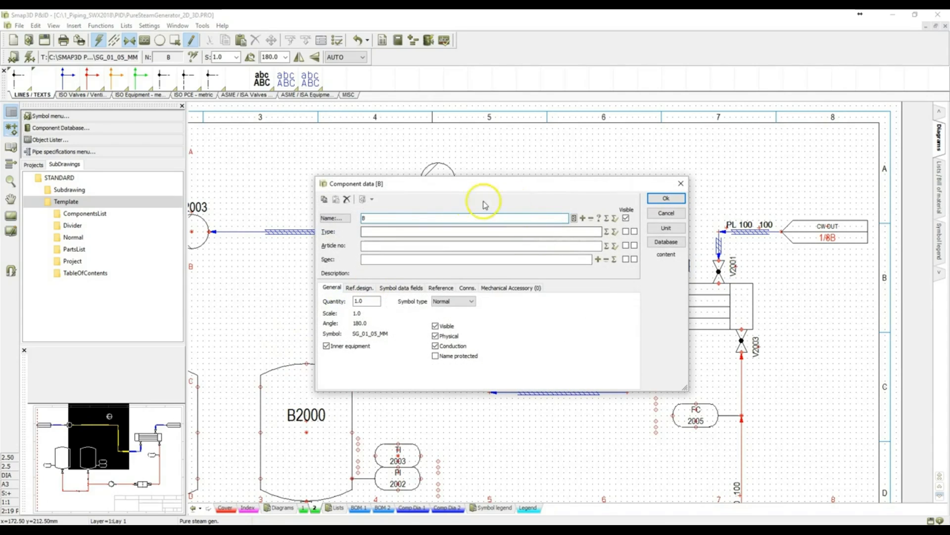
- Name the vessel B2002 by picking the used name B2001 and advancing it to the next free number
left_click(606, 222)
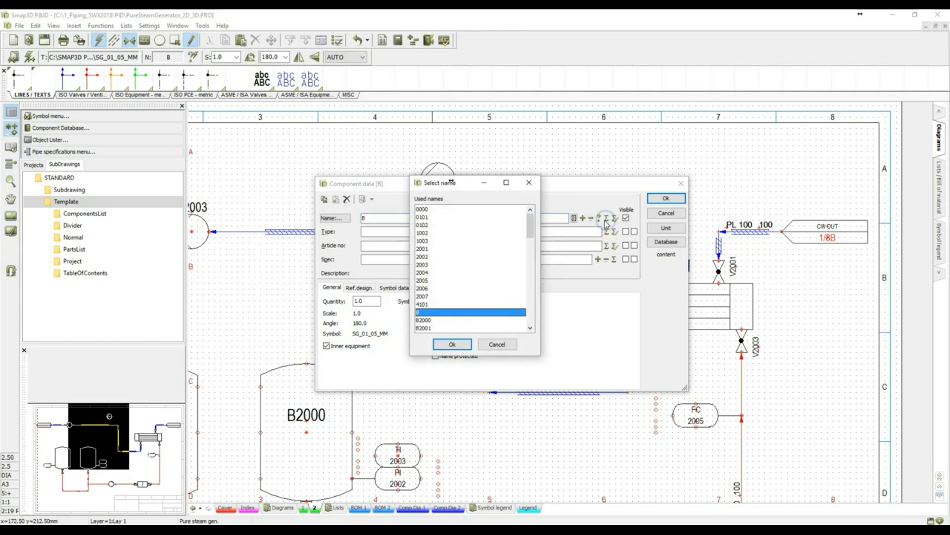
left_click_drag(531, 228, 529, 240)
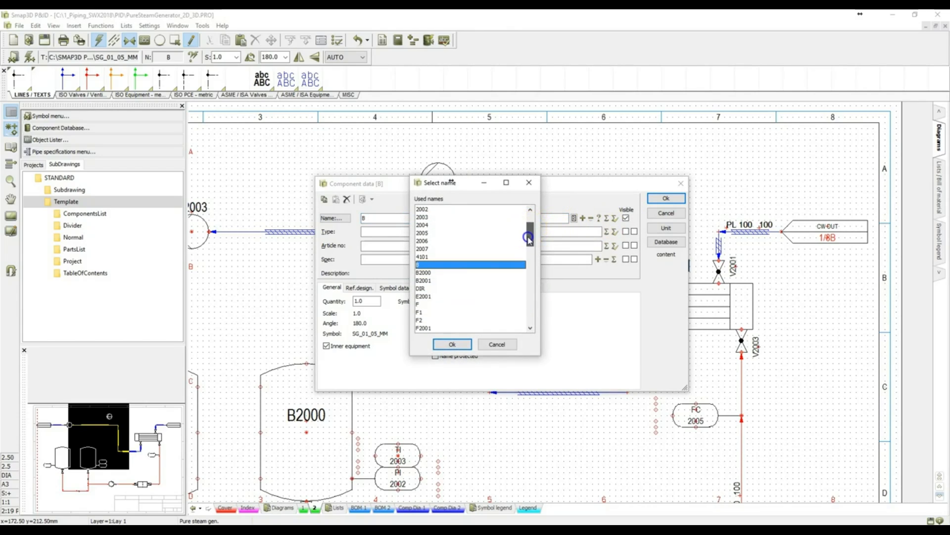
left_click(432, 281)
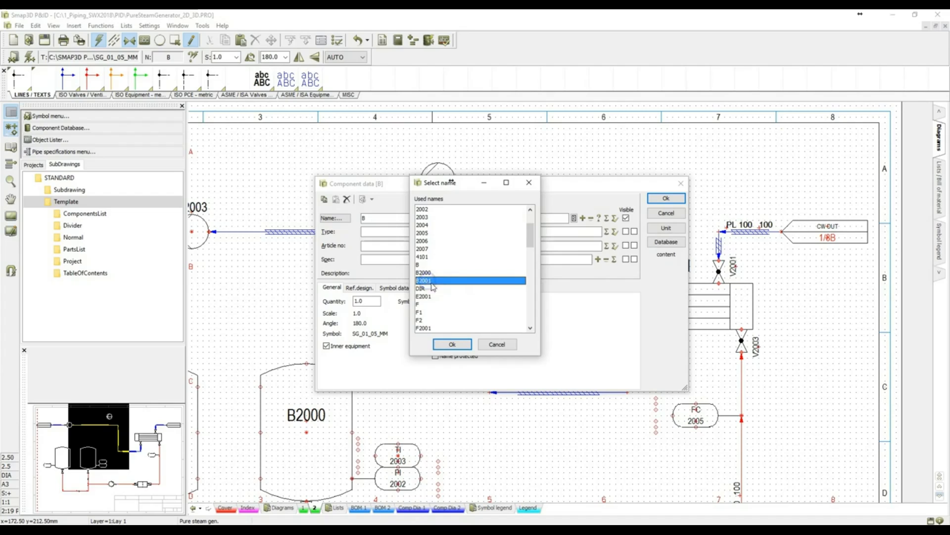
left_click(451, 344)
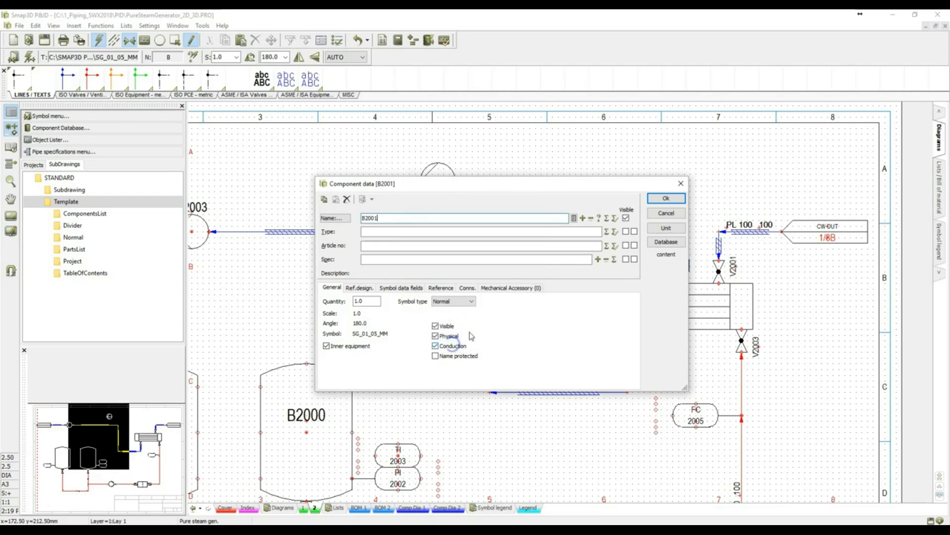
left_click(599, 218)
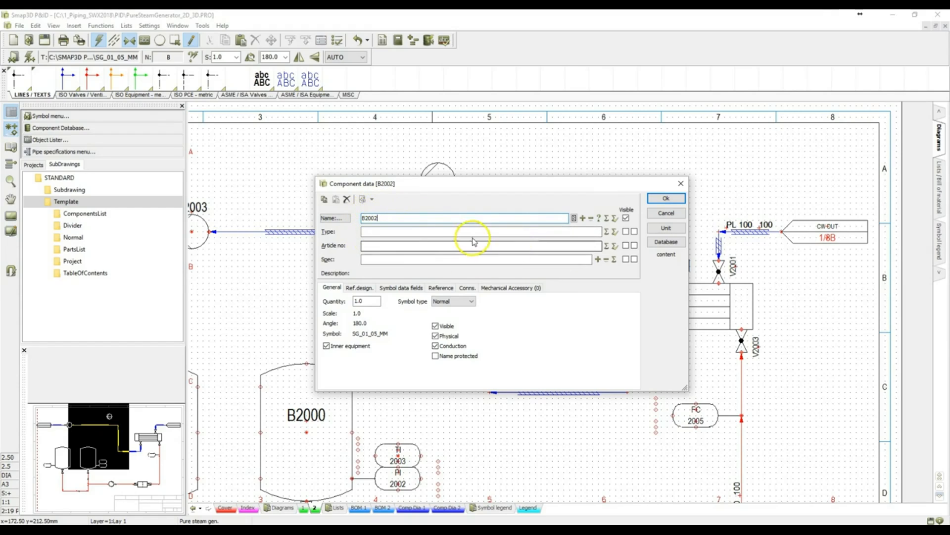
left_click(380, 234)
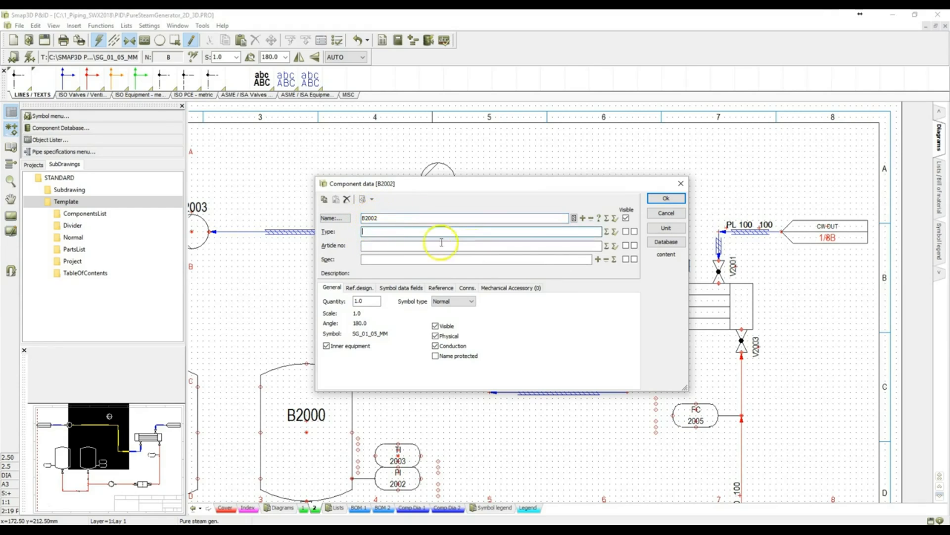
left_click(608, 233)
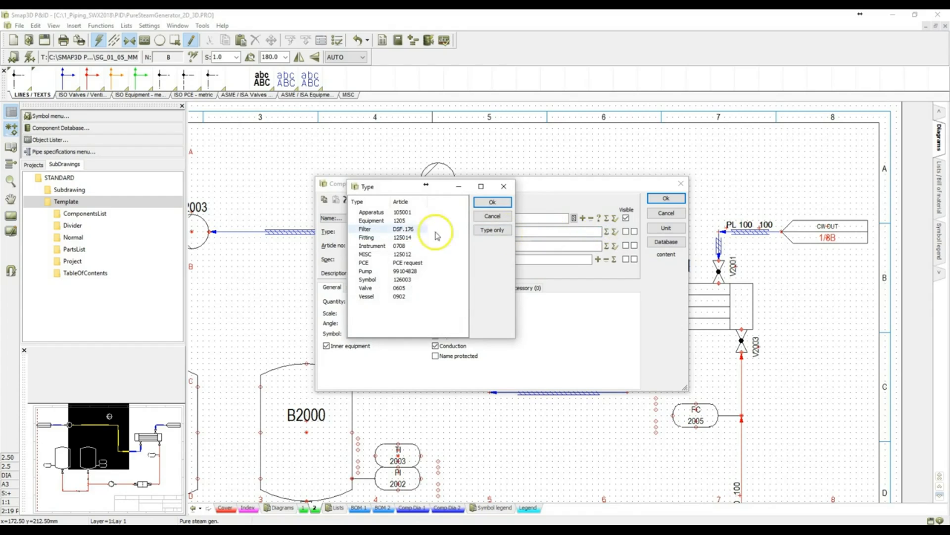
left_click(491, 218)
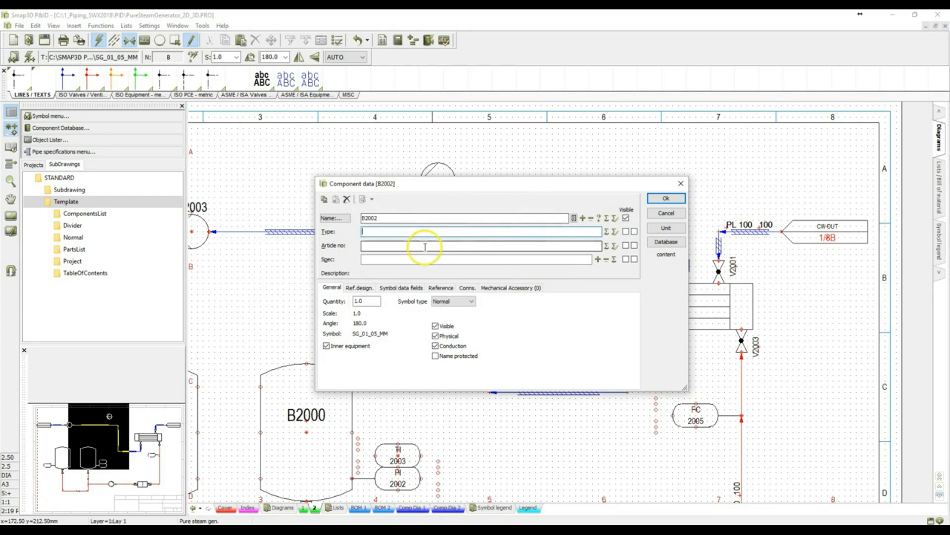
- Set the vessel's spec to Spec10CA, assign the Vessel 5000 liter article from the component database and accept the component data
left_click(616, 260)
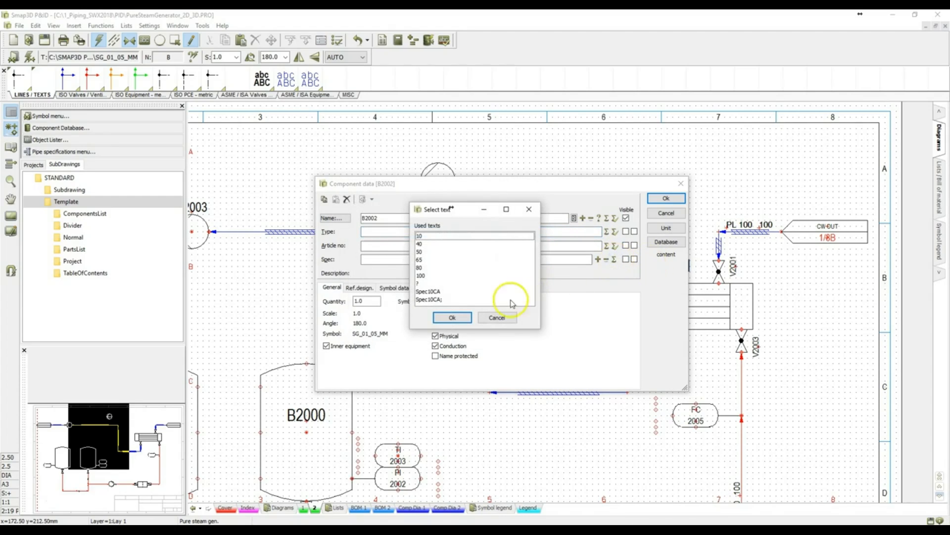
left_click(429, 291)
left_click(444, 316)
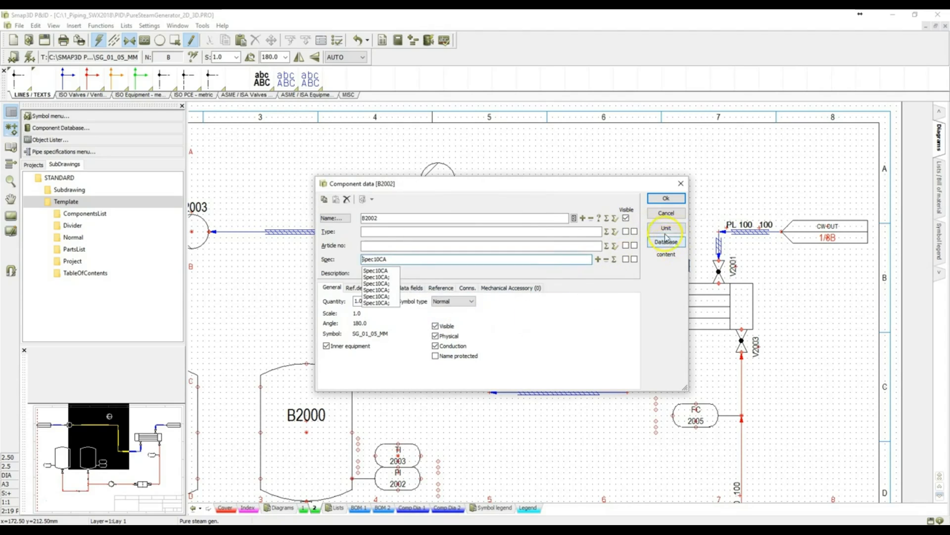
left_click(658, 248)
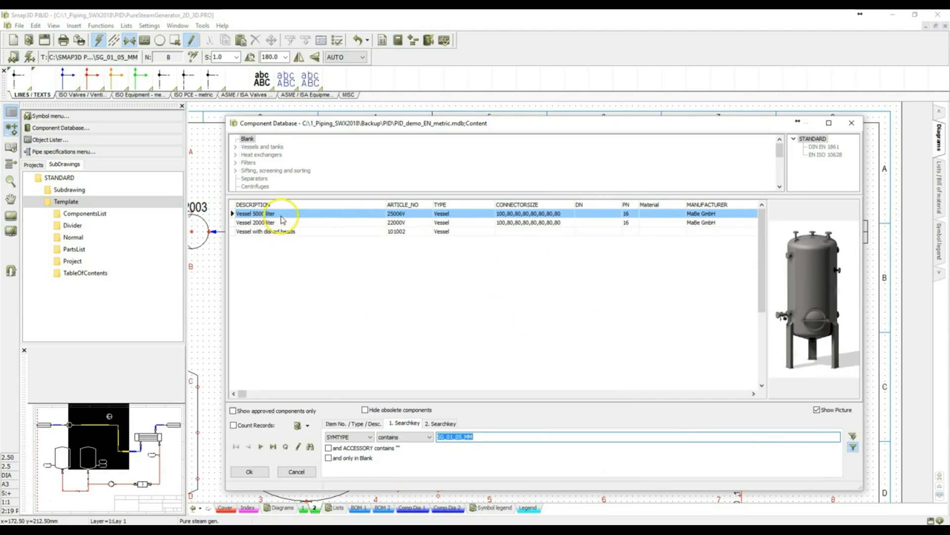
left_click(249, 472)
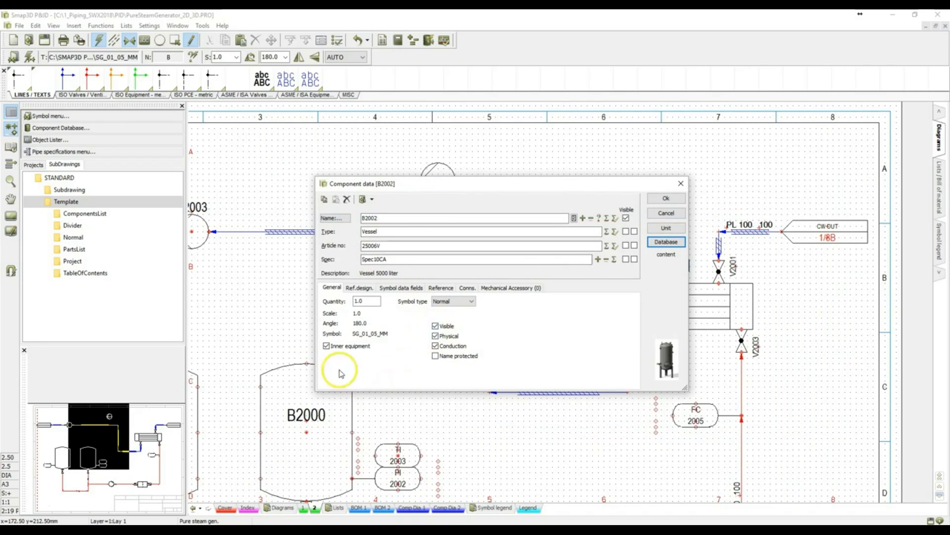
left_click(667, 200)
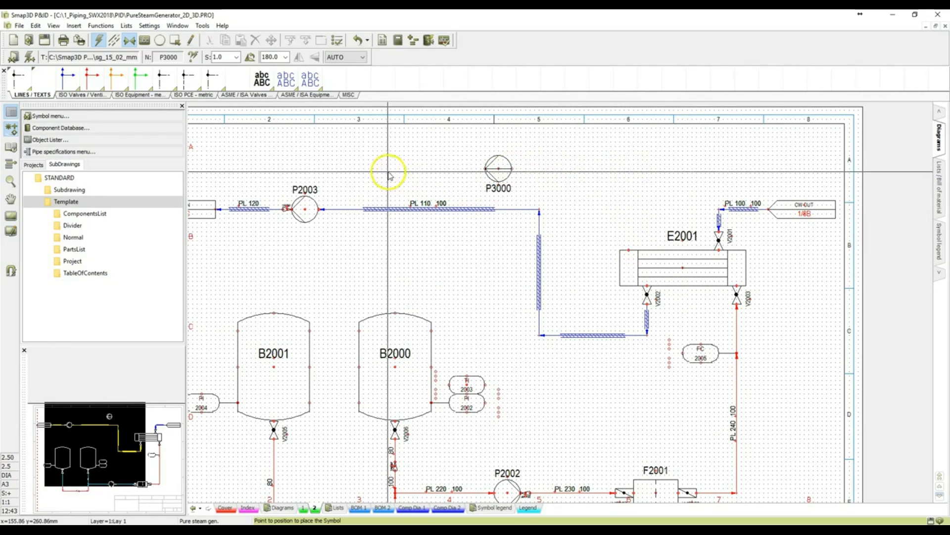
- Draw a red pipe line with one right-angle corner from heat exchanger E2001's free upper connection to pump P3000
left_click(92, 76)
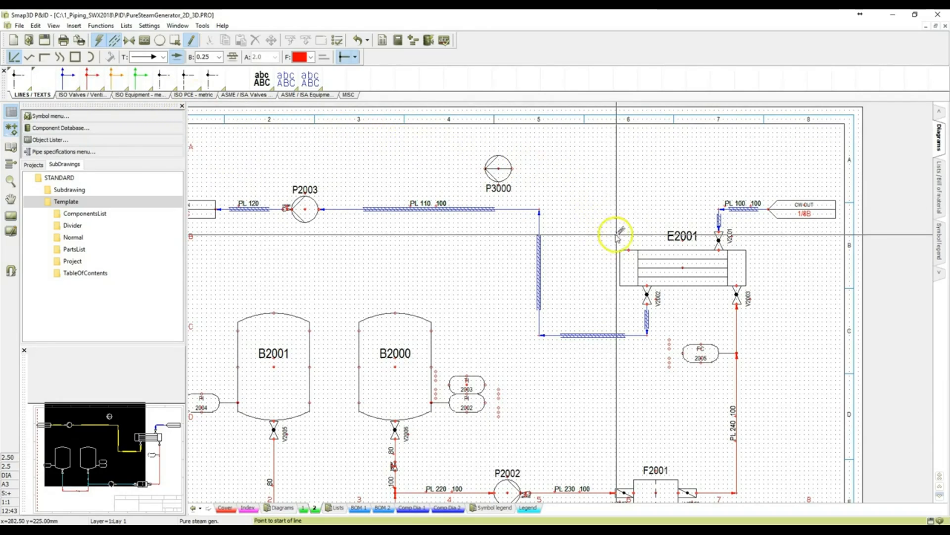
left_click(629, 249)
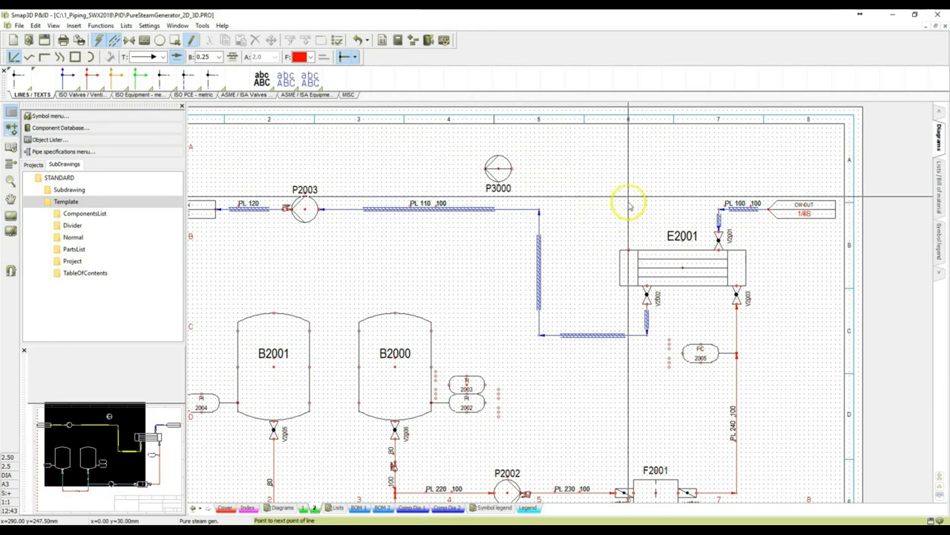
left_click(629, 169)
left_click(512, 169)
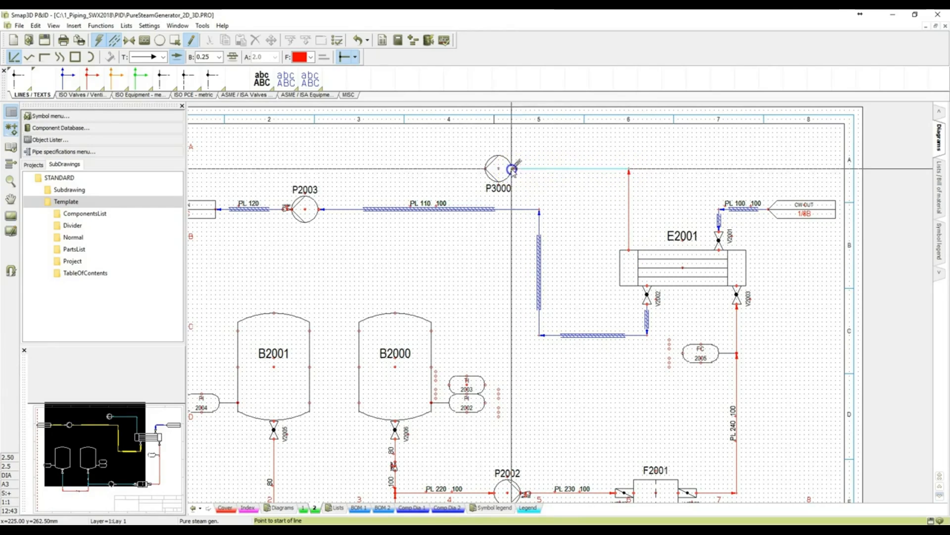
- Set the line number of the new line between E2001 and P3000 to PL 300
left_click(629, 170)
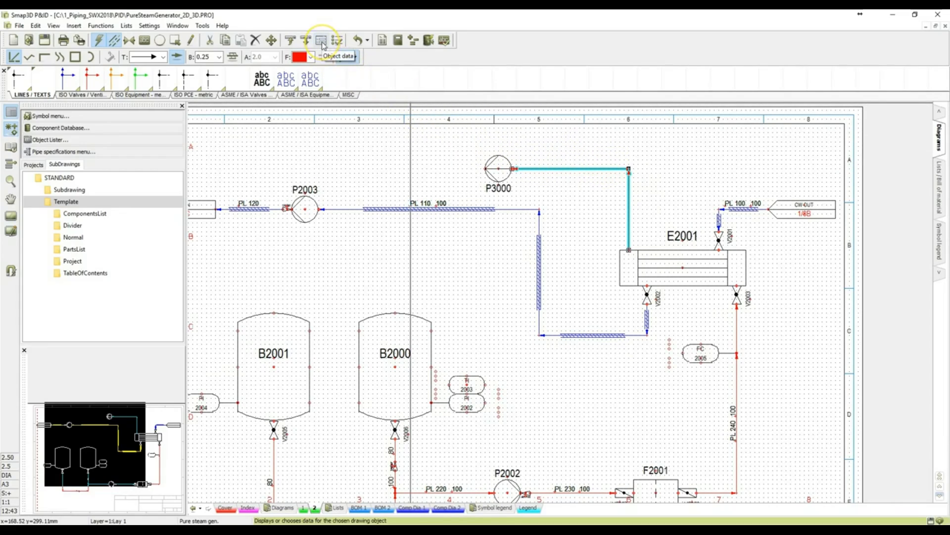
left_click(322, 41)
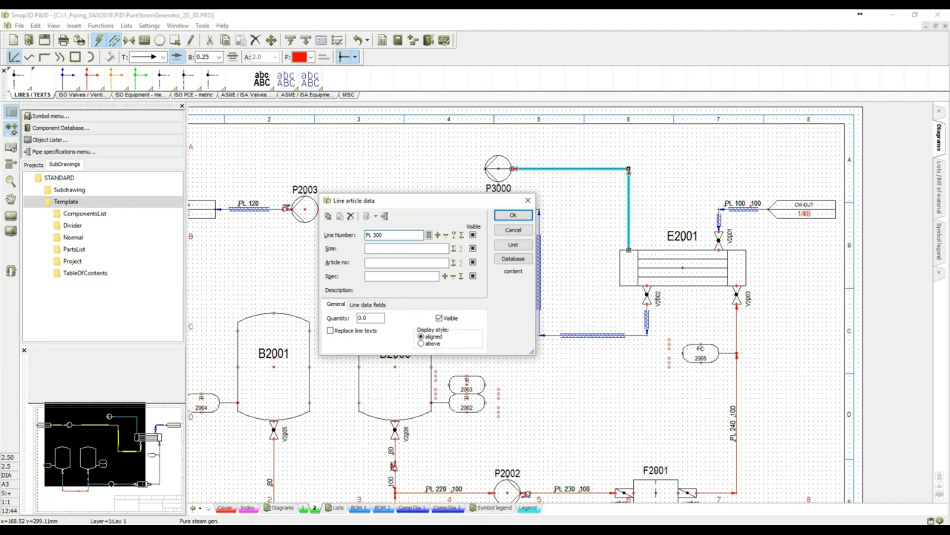
left_click(399, 248)
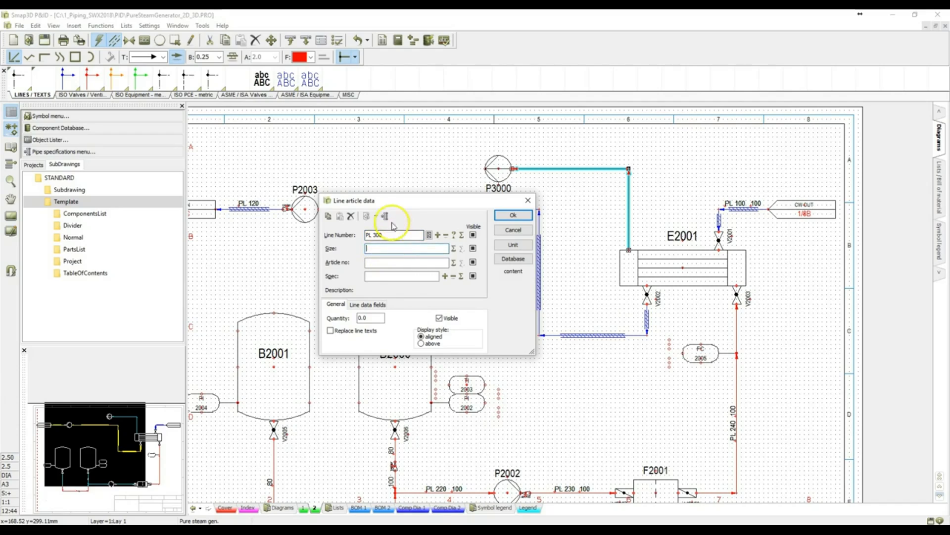
- Assign pipe specification Spec10CA with diameter 100 to the line and make its line number, size and spec texts visible
left_click(386, 216)
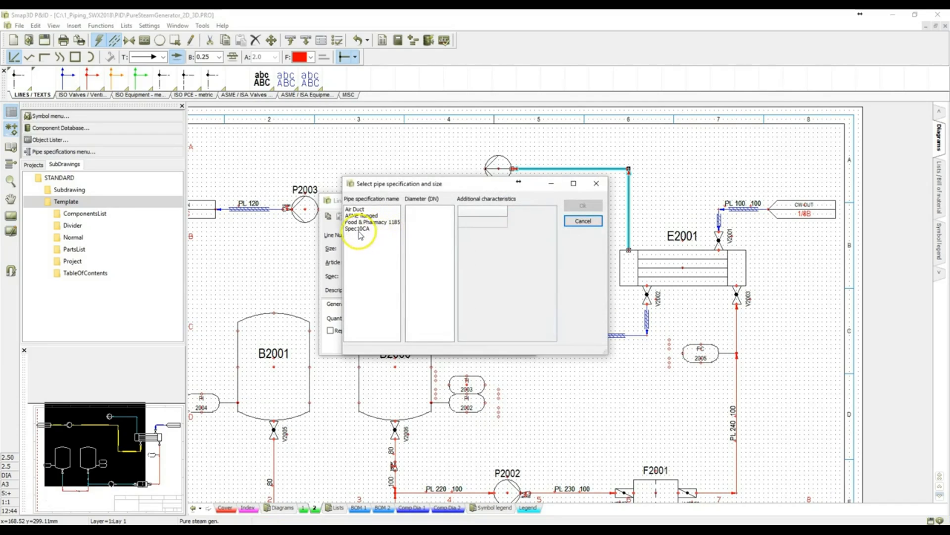
left_click(364, 228)
left_click(413, 261)
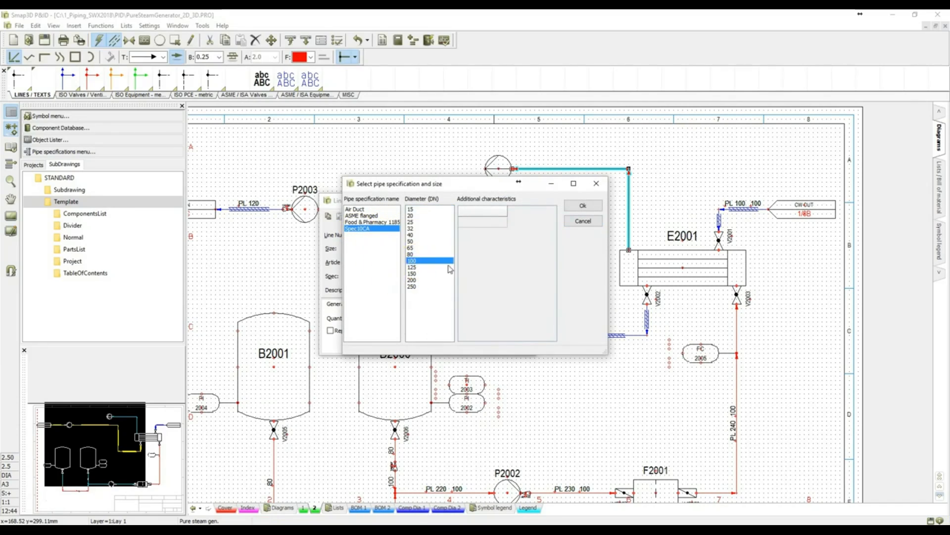
left_click(583, 205)
left_click(420, 262)
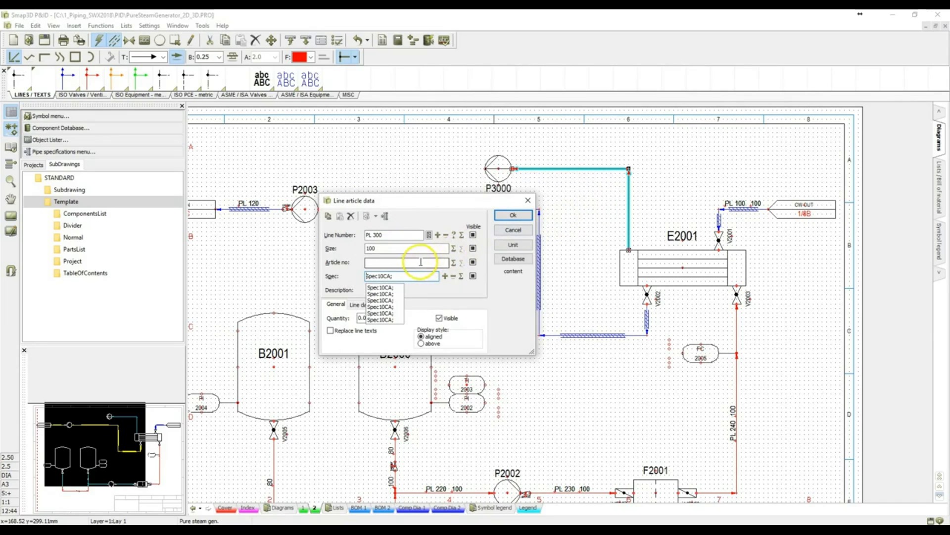
left_click(473, 235)
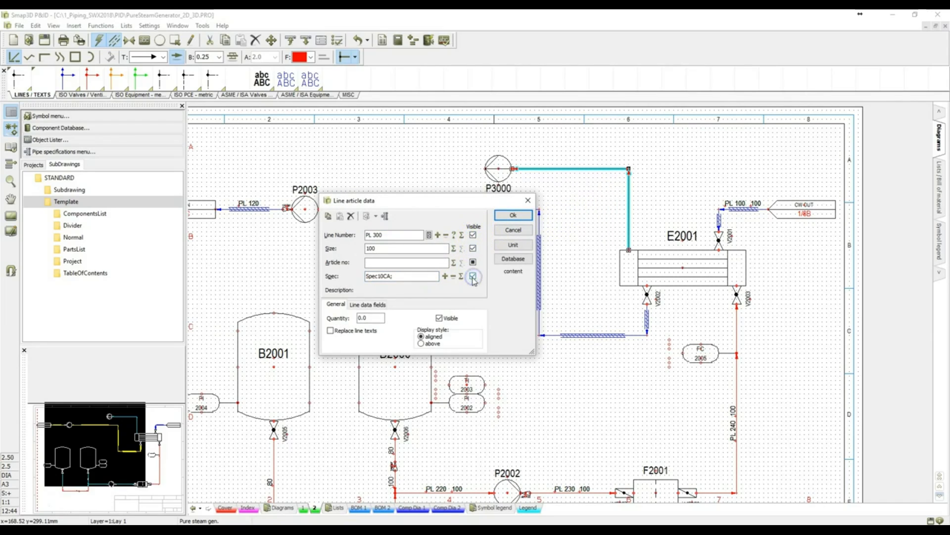
left_click(515, 216)
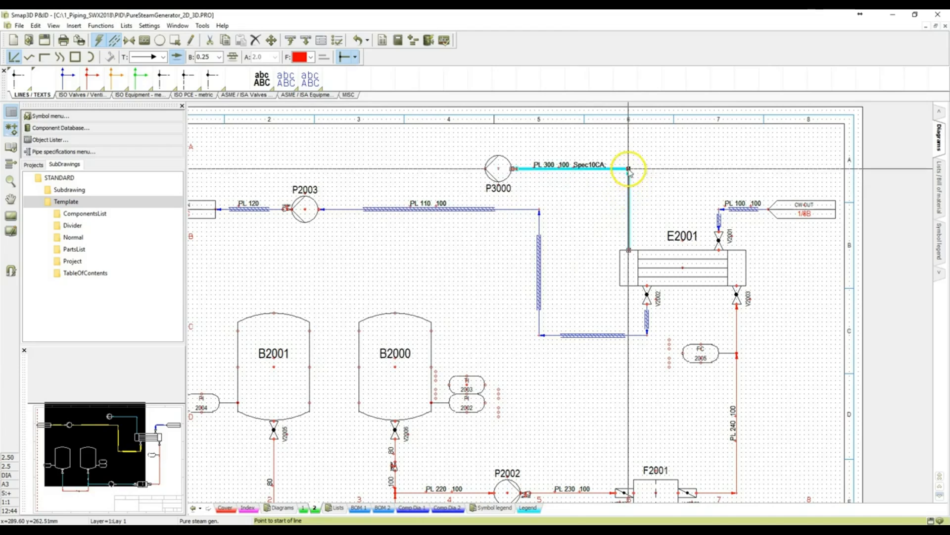
- Choose the globe valve STOBU 12006 DN100,PN16 from the components in line PL 300's pipe specification for placement
right_click(628, 169)
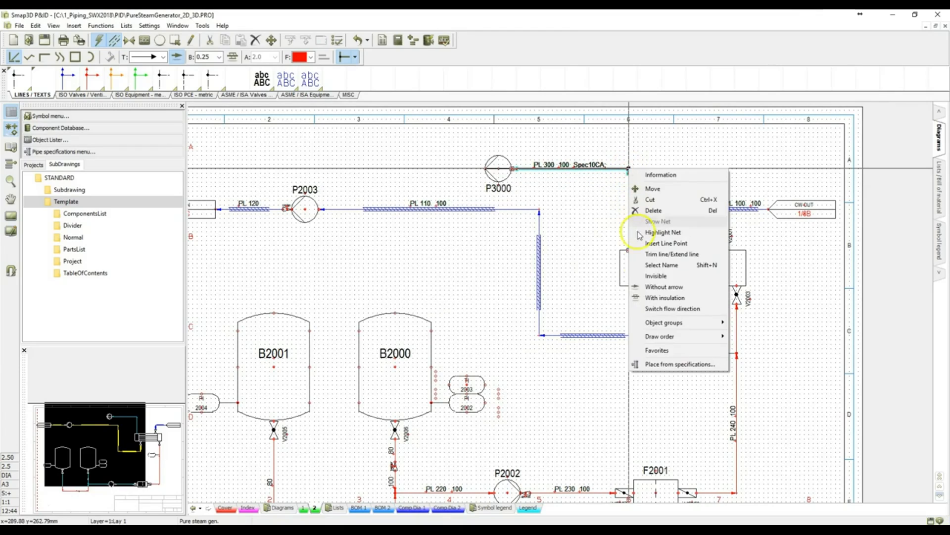
left_click(577, 251)
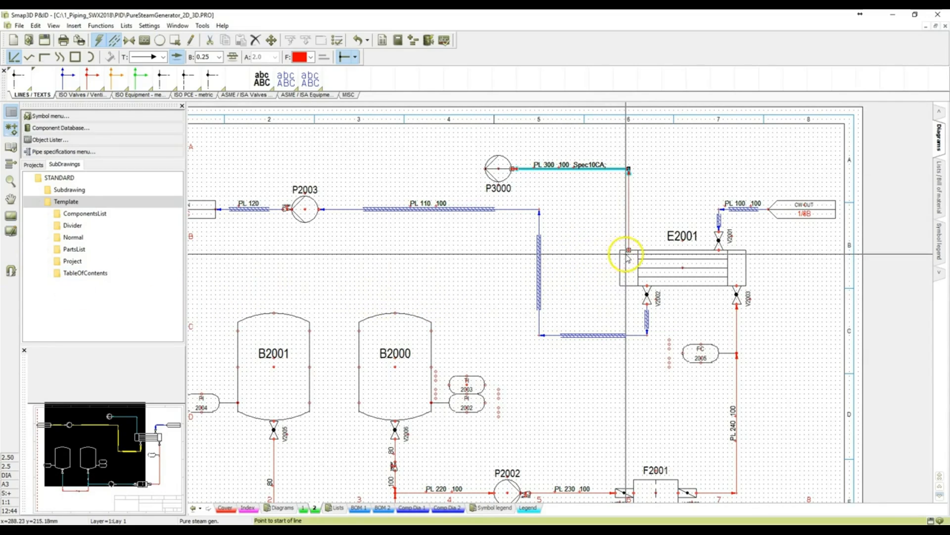
scroll(639, 254, "up", 3)
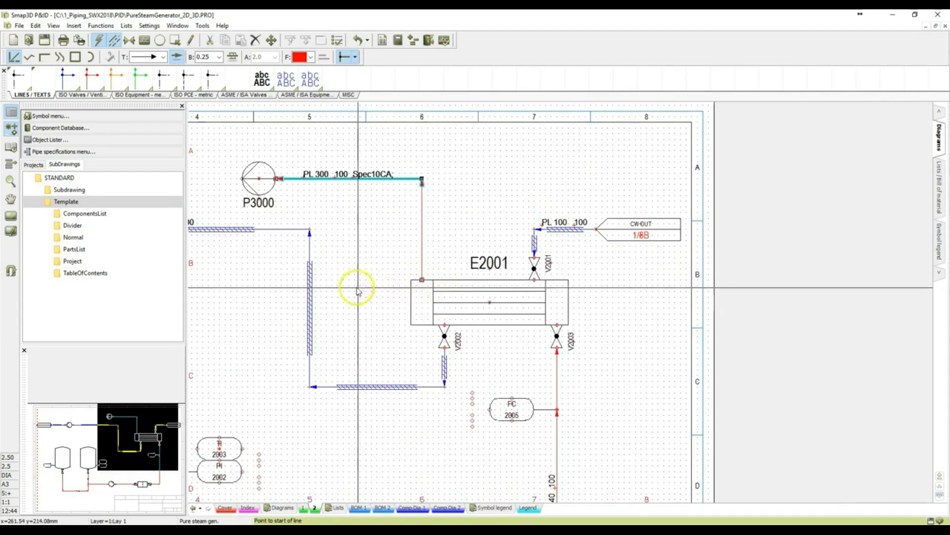
left_click(563, 195)
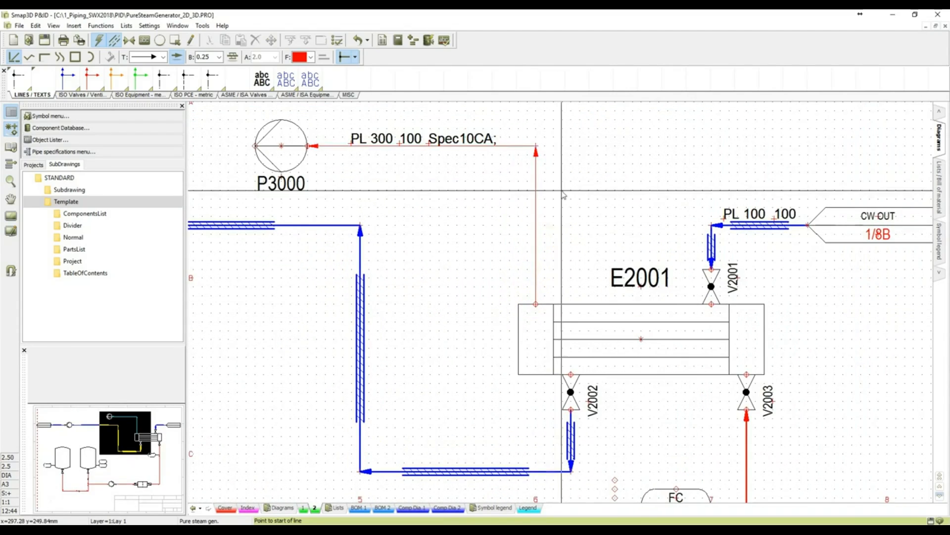
left_click(537, 148)
right_click(536, 146)
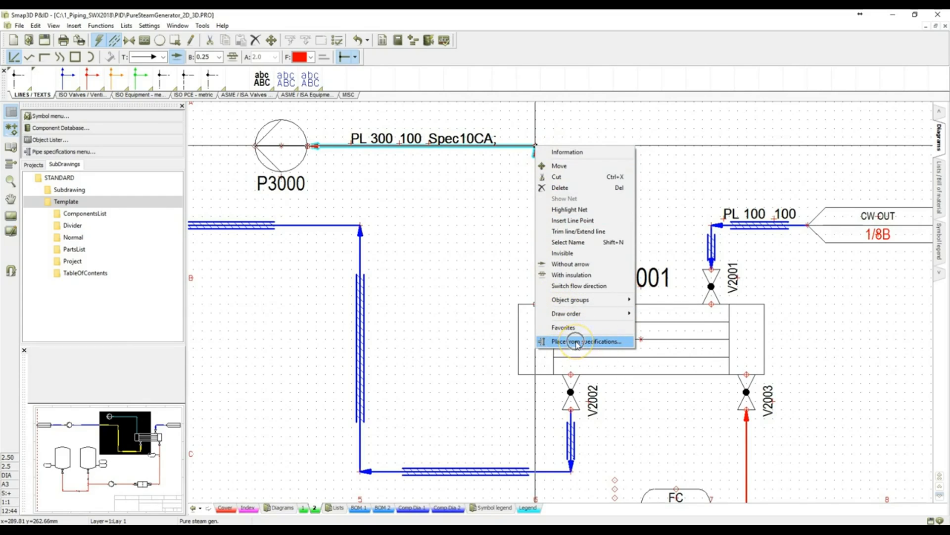
left_click(577, 342)
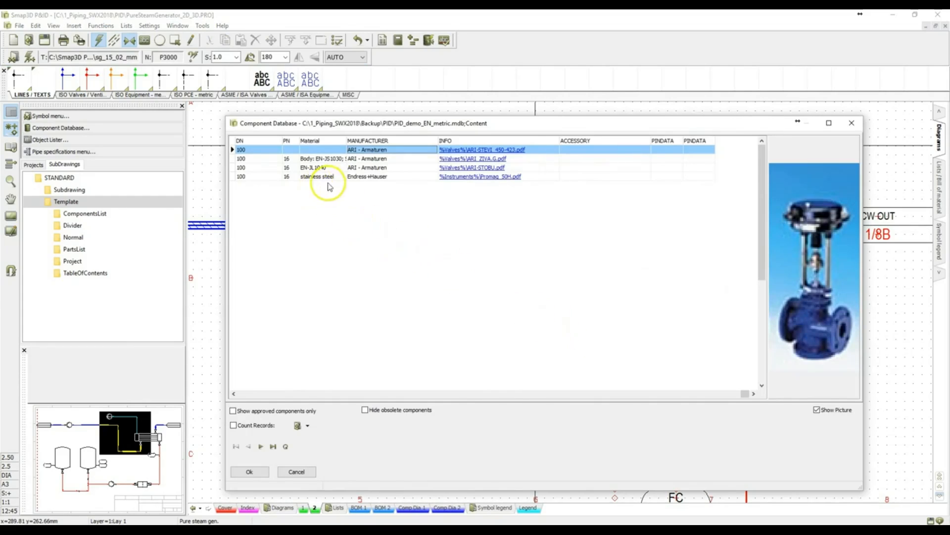
left_click_drag(742, 396, 233, 408)
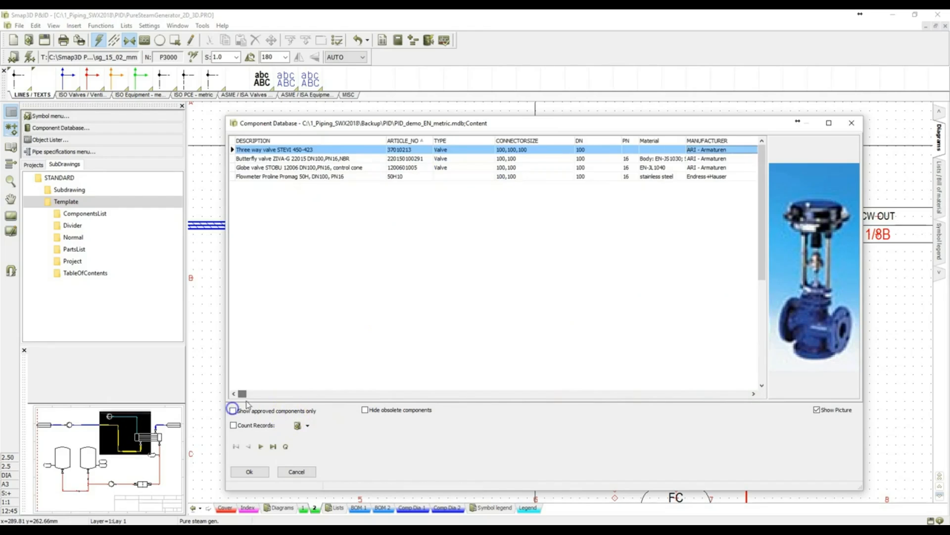
left_click(307, 168)
left_click(266, 376)
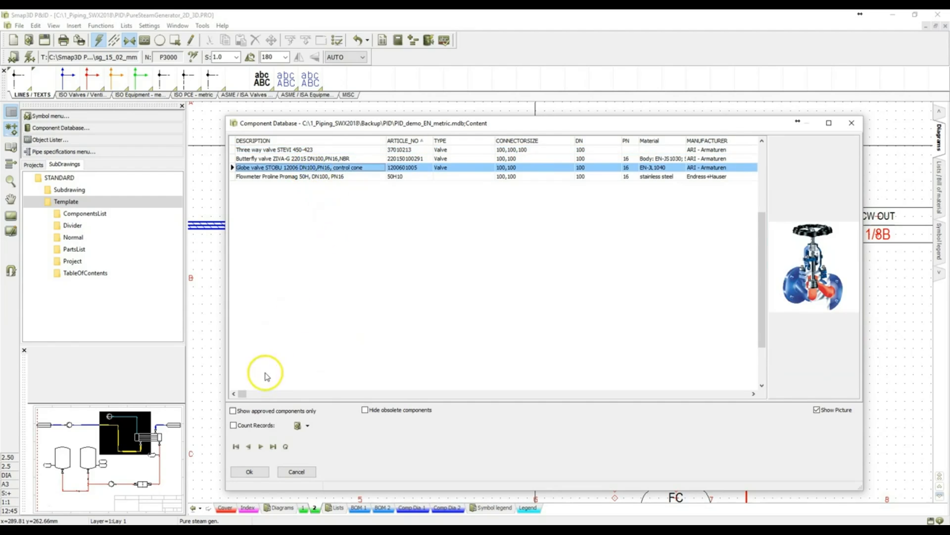
left_click(250, 471)
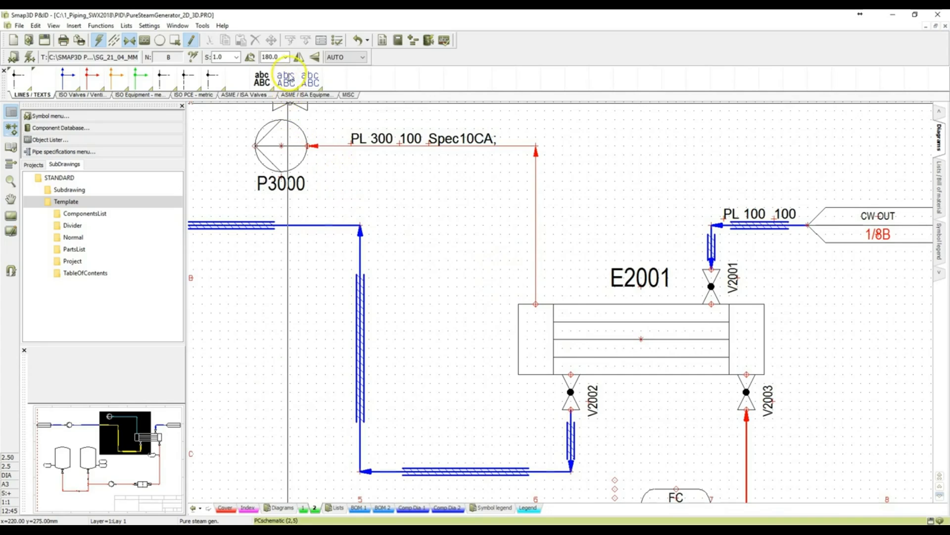
- Place the globe valve with a 90° rotation on line PL 300 directly above heat exchanger E2001 and name it V3000
left_click(286, 57)
left_click(272, 69)
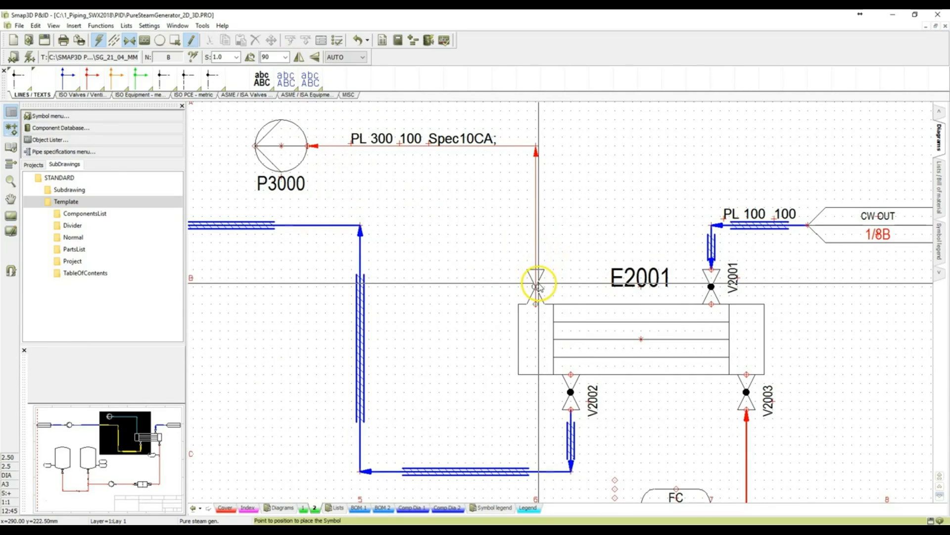
left_click(538, 286)
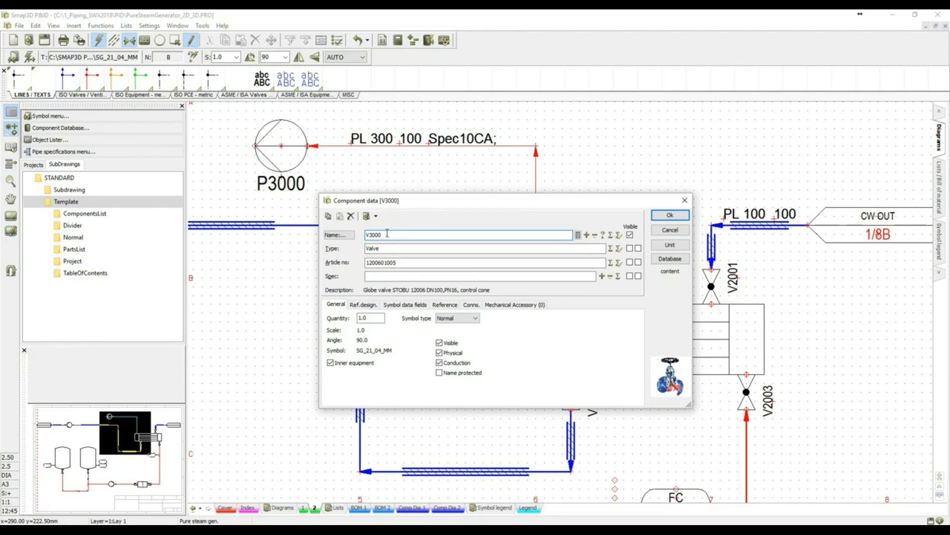
left_click(669, 215)
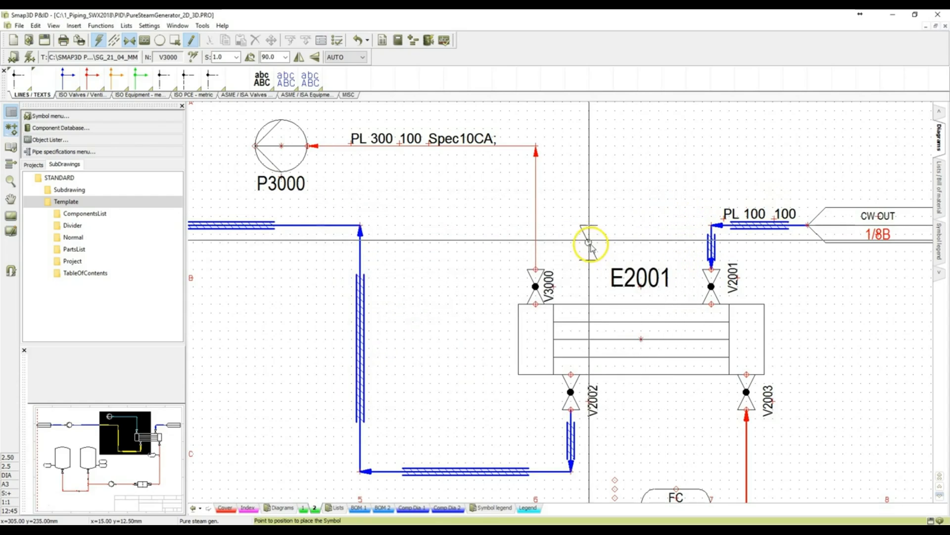
key("Escape")
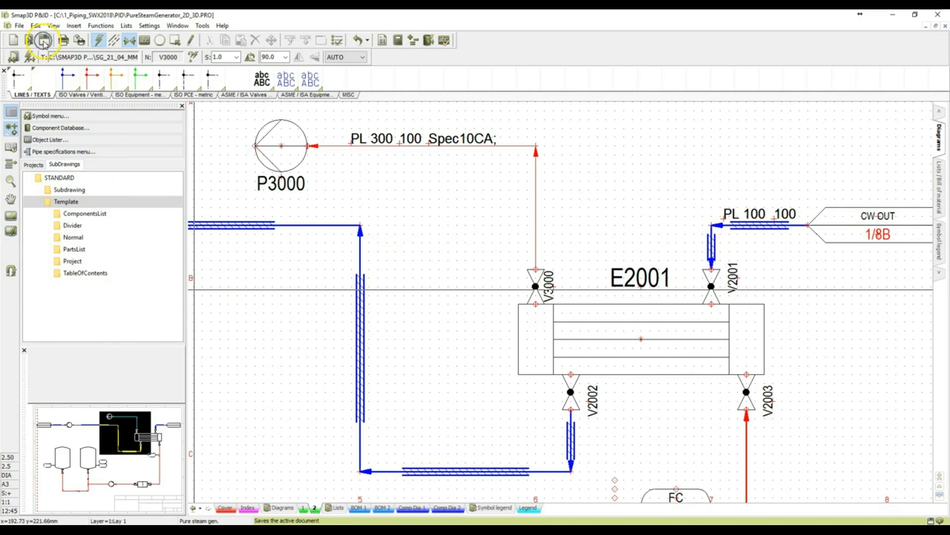
- Save the P&ID project and switch to the _CW_Plant assembly in SOLIDWORKS
left_click(44, 42)
left_click(442, 293)
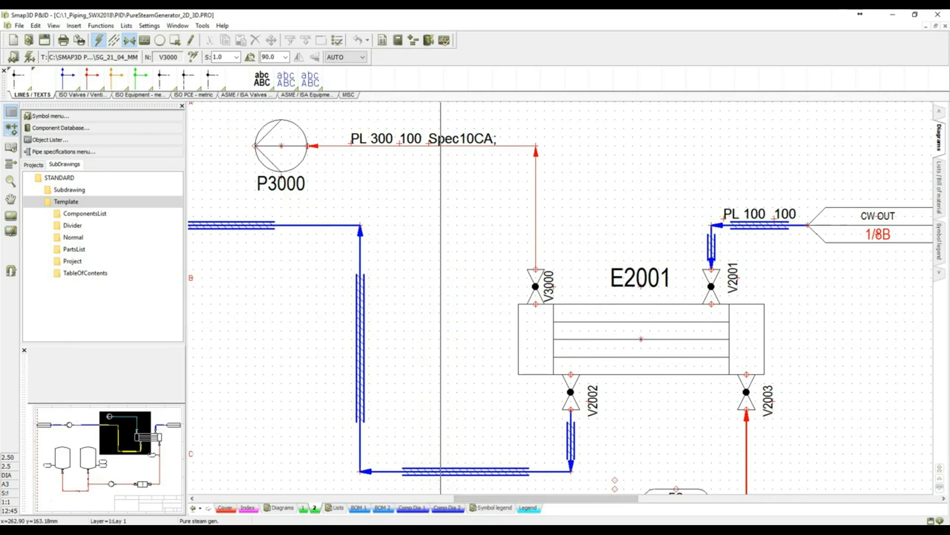
mouse_move(449, 529)
left_click(447, 495)
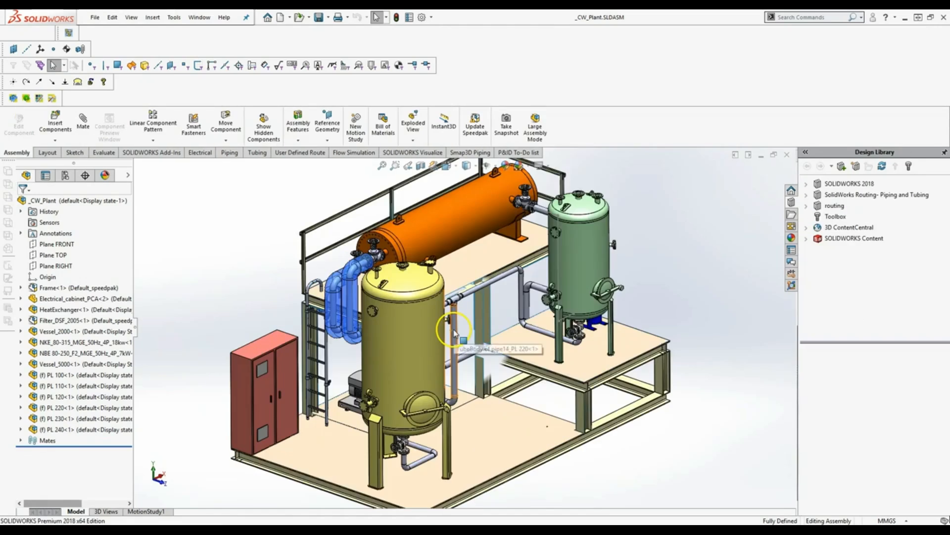
- Run Smap3D Piping for the plant assembly and load its P&ID To-Do list
middle_click_drag(448, 332, 454, 307)
left_click(470, 152)
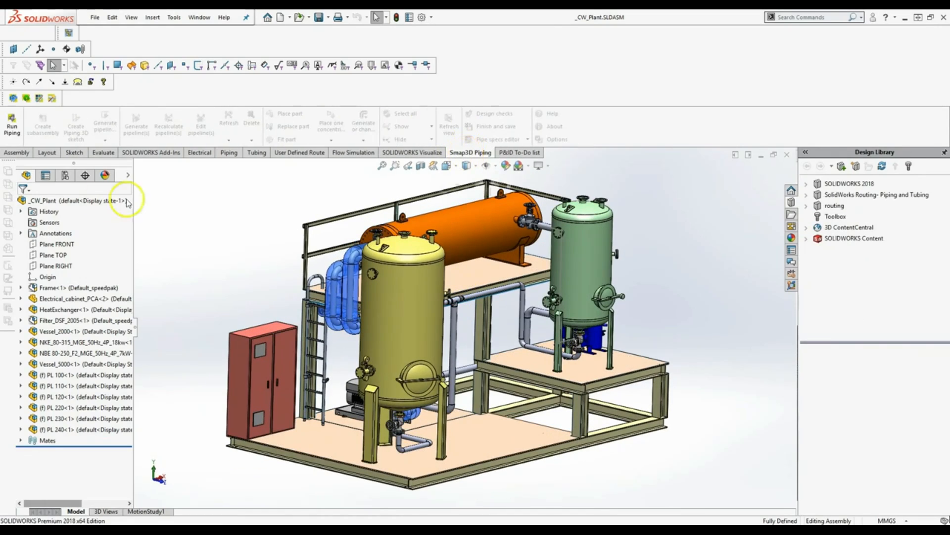
left_click(12, 127)
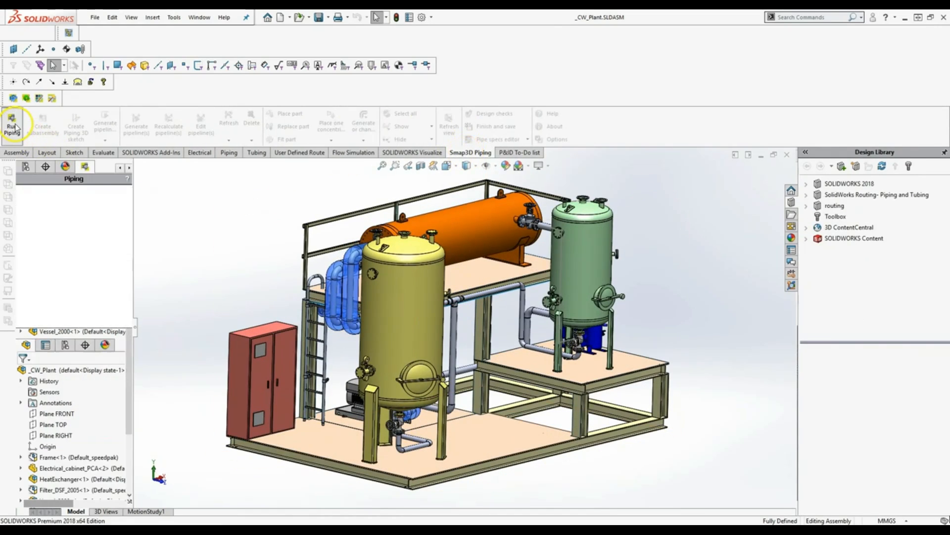
left_click(516, 154)
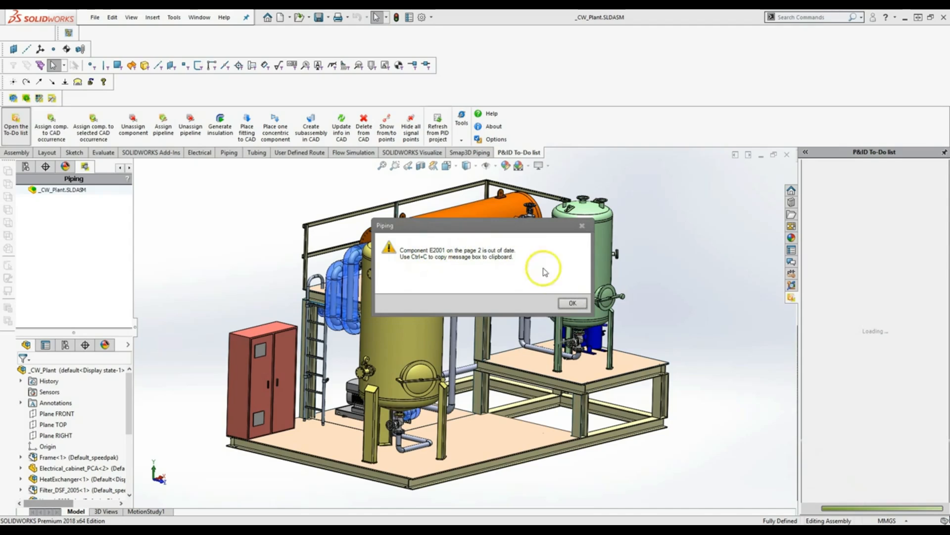
left_click(572, 303)
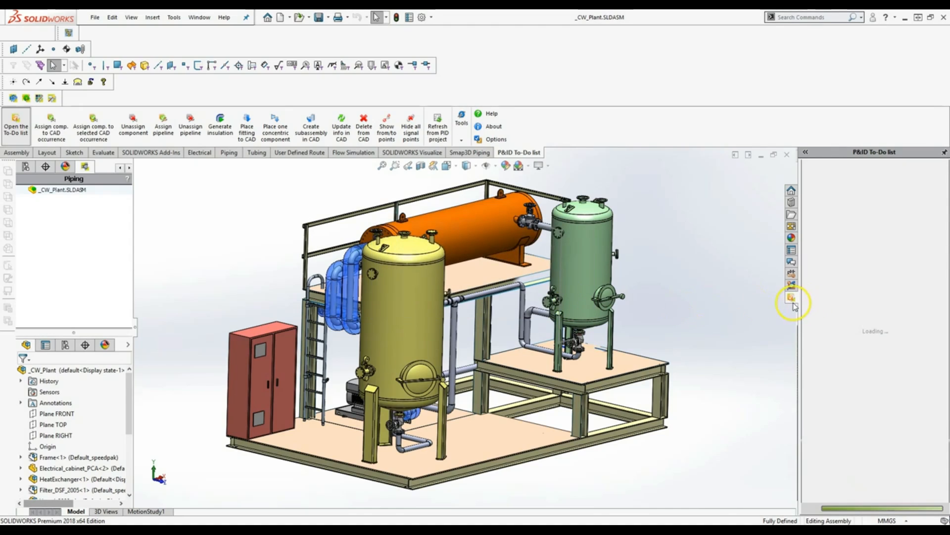
left_click(807, 219)
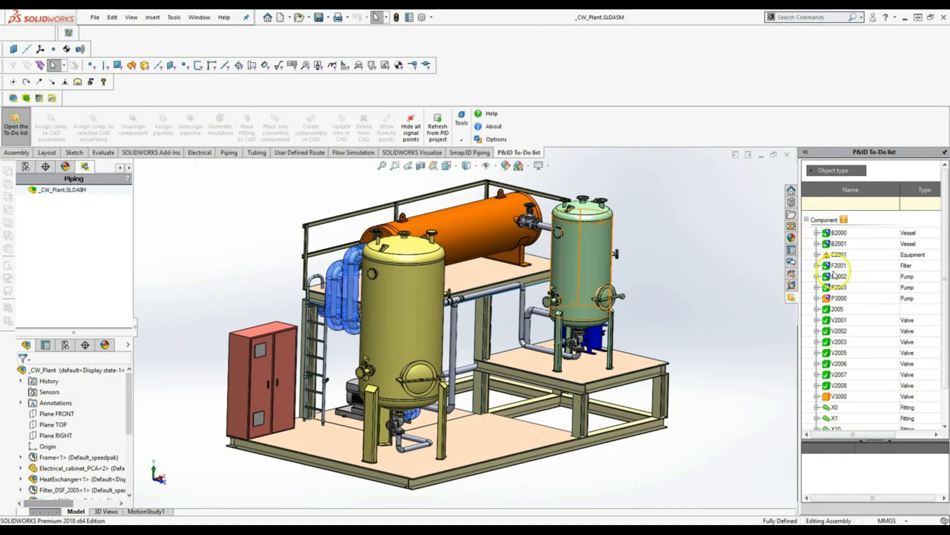
- Update the CAD information of heat exchanger E2001 from the P&ID To-Do list
left_click(839, 254)
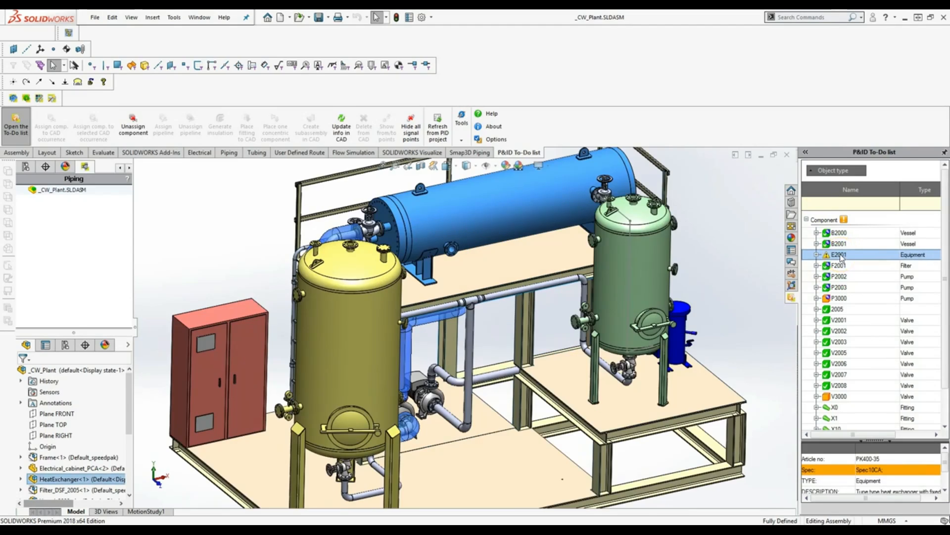
right_click(840, 256)
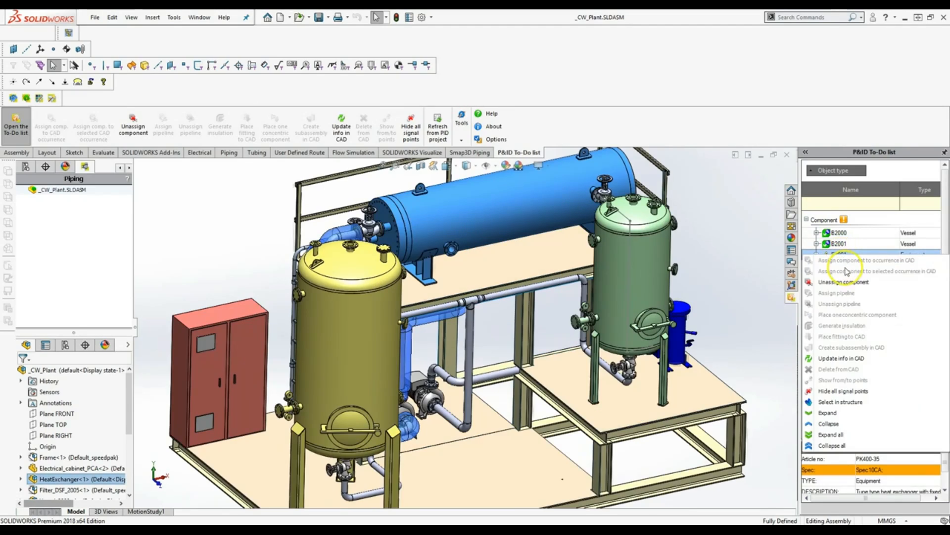
left_click(855, 359)
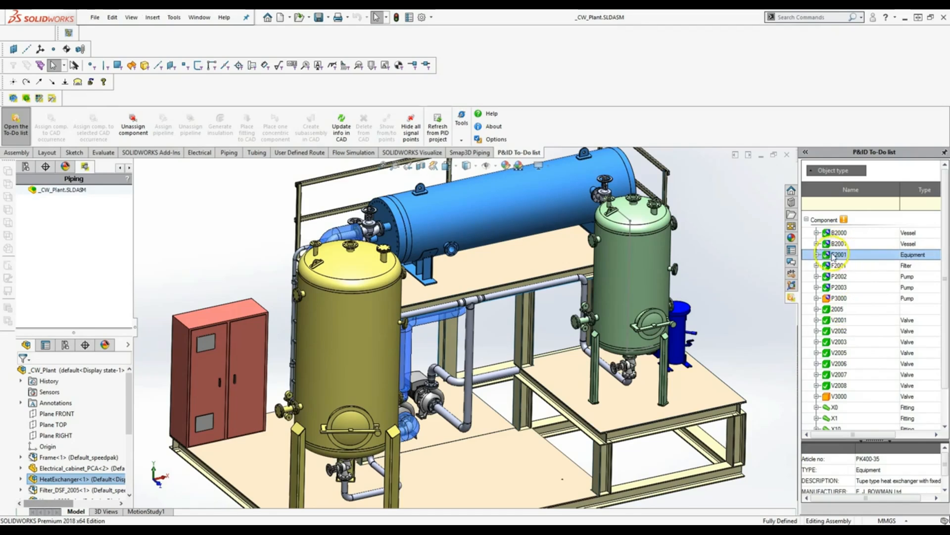
- Examine the To-Do list entries for pump P3000, valve V3000 and pipeline PL 300_100
left_click(839, 299)
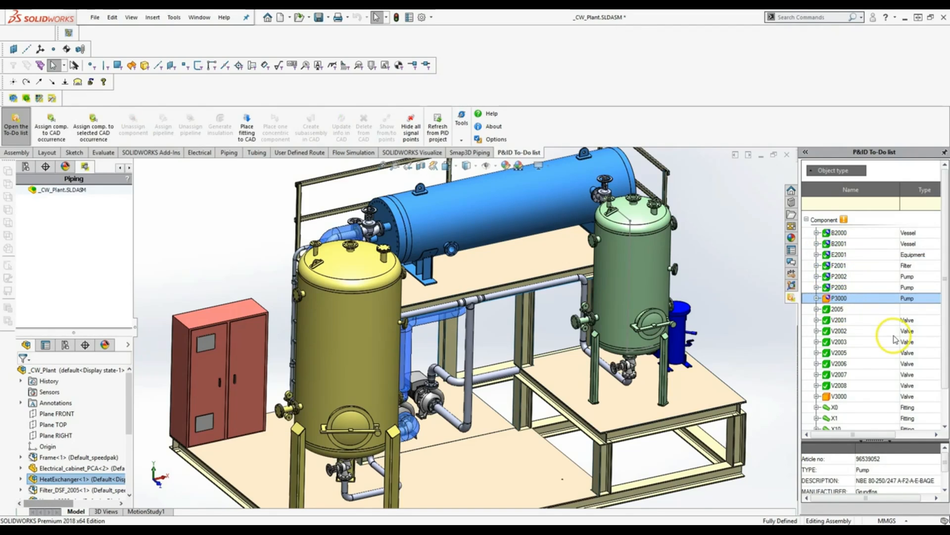
scroll(895, 340, "down", 1)
left_click(840, 363)
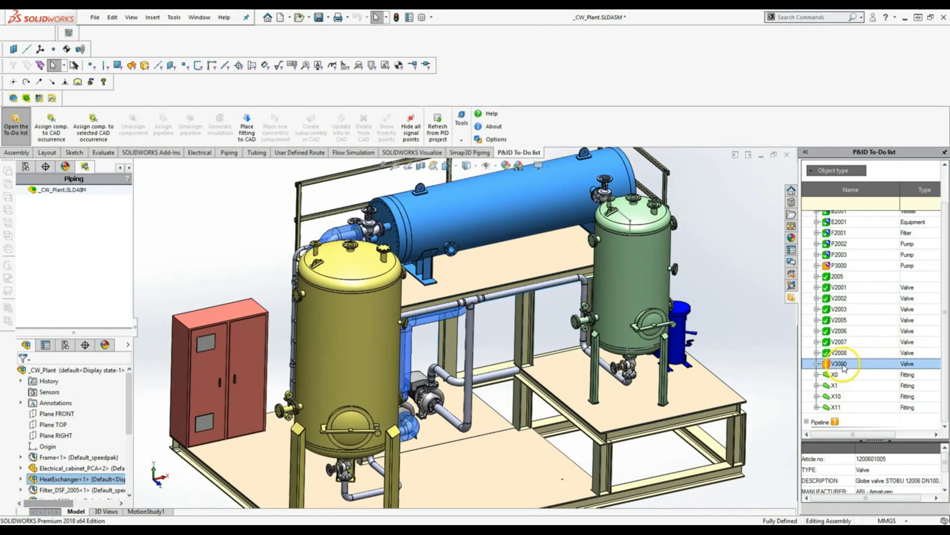
left_click(844, 267)
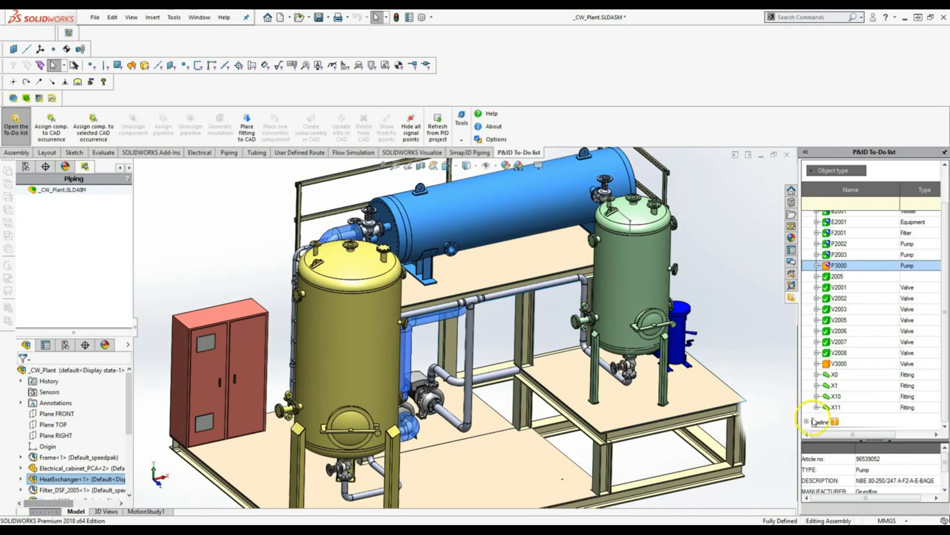
left_click(810, 420)
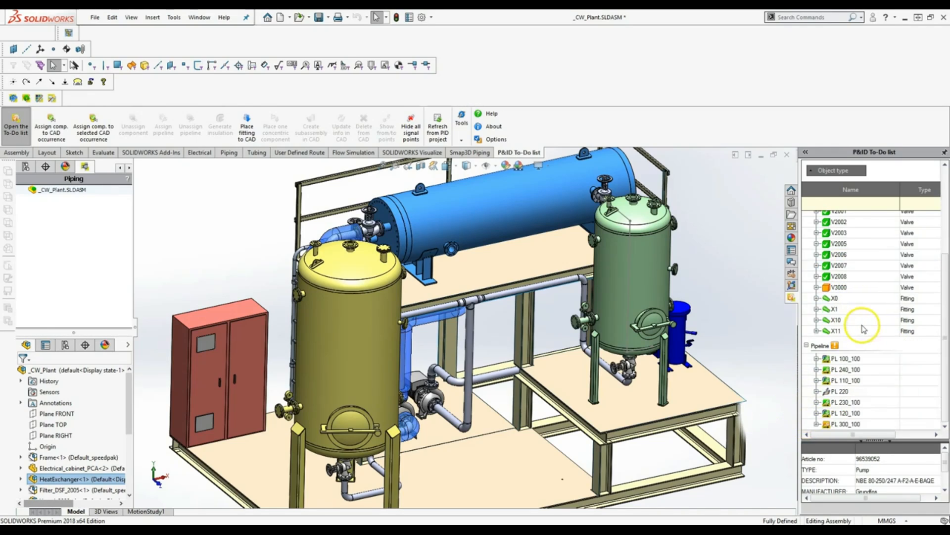
left_click(844, 425)
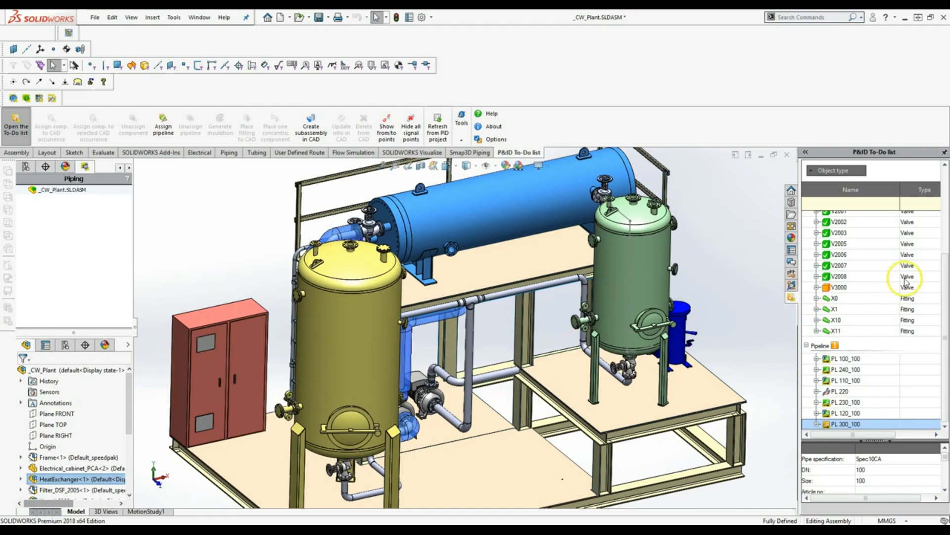
left_click(876, 265)
scroll(876, 276, "up", 2)
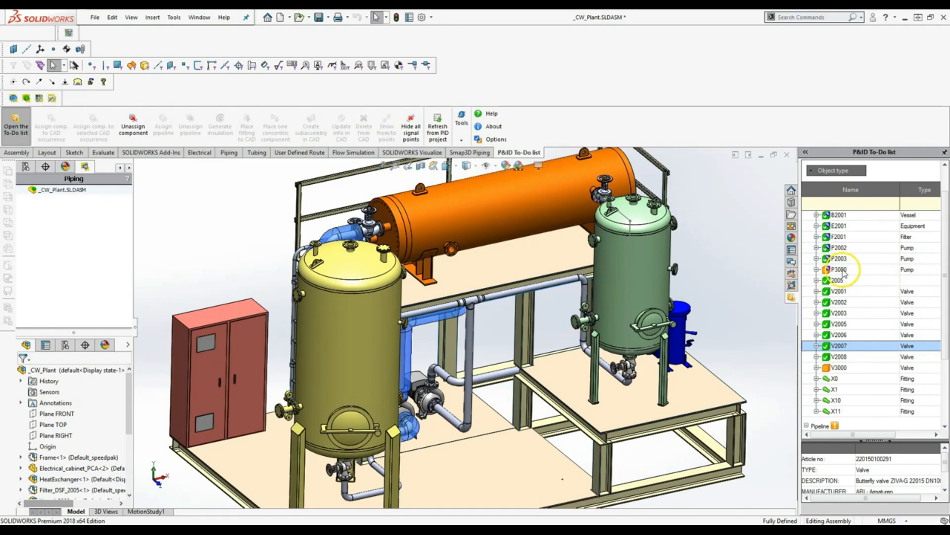
scroll(845, 274, "up", 1)
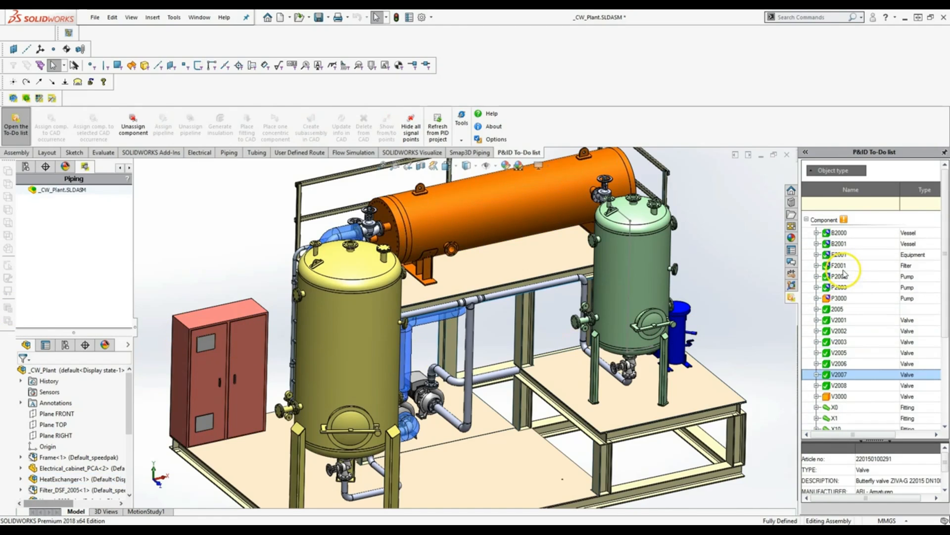
- Start placing pump P3000 in CAD from PartFinder, selecting the centrifugal pump NBE 80-250 F2 7kw with MGE 50 Hz
left_click(844, 298)
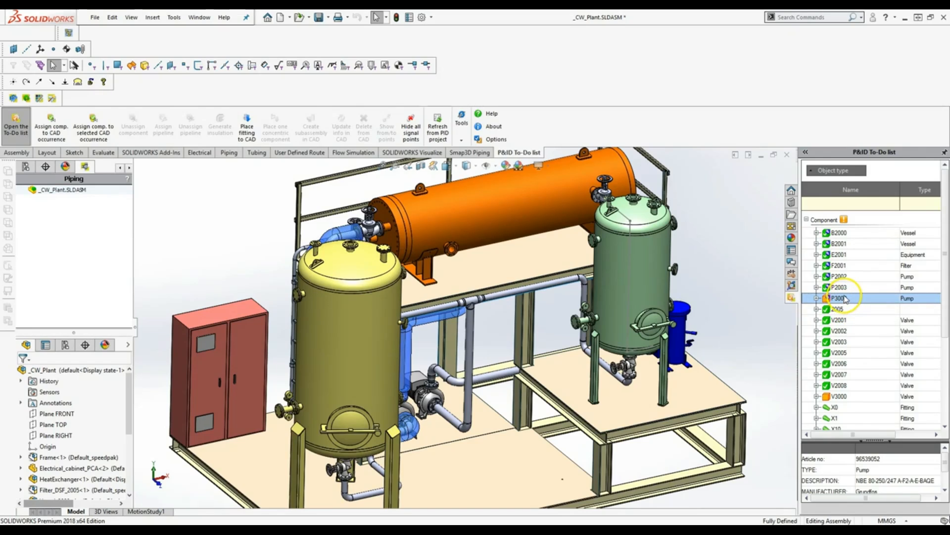
right_click(844, 298)
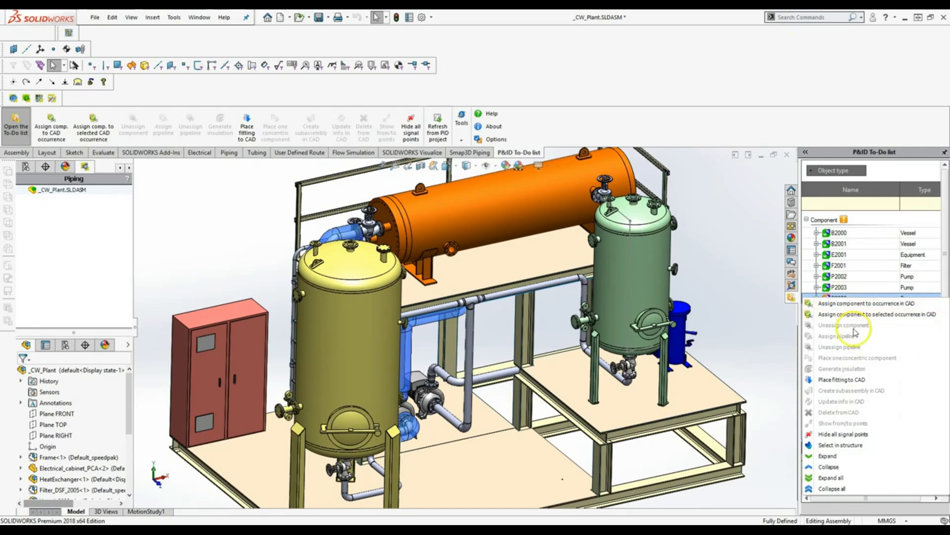
left_click(859, 382)
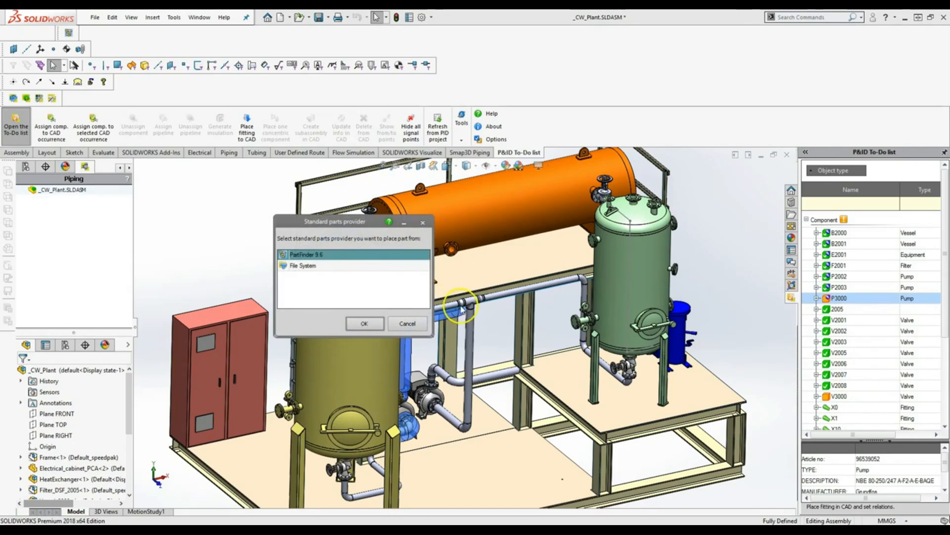
left_click(364, 325)
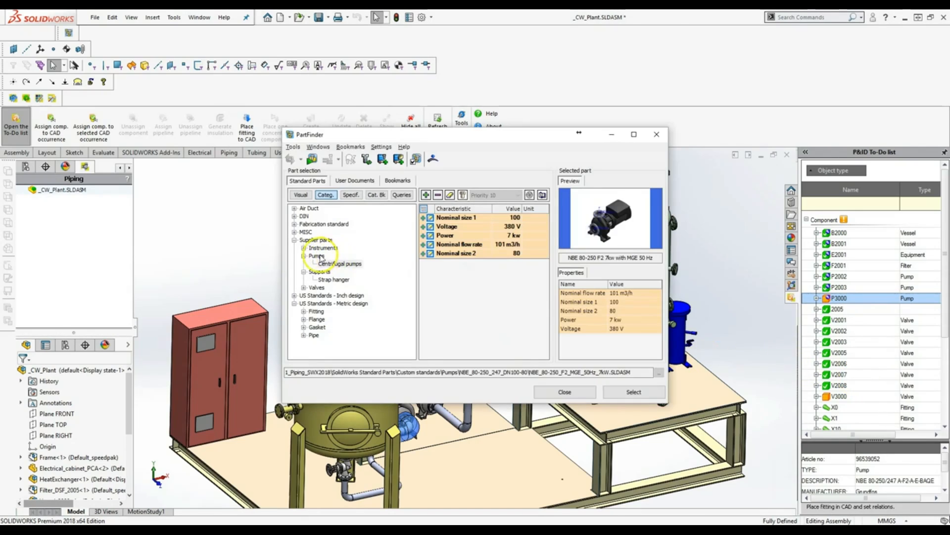
double_click(308, 255)
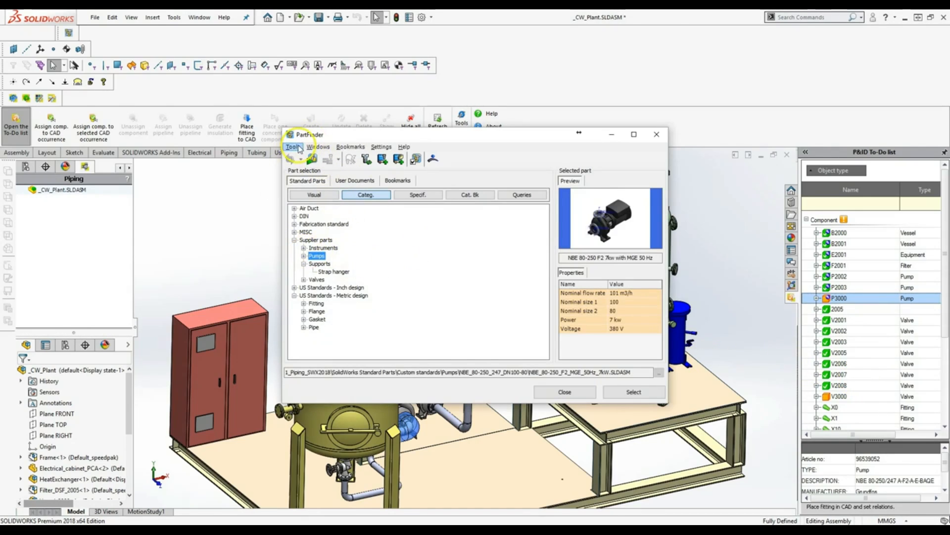
left_click(303, 256)
left_click(332, 264)
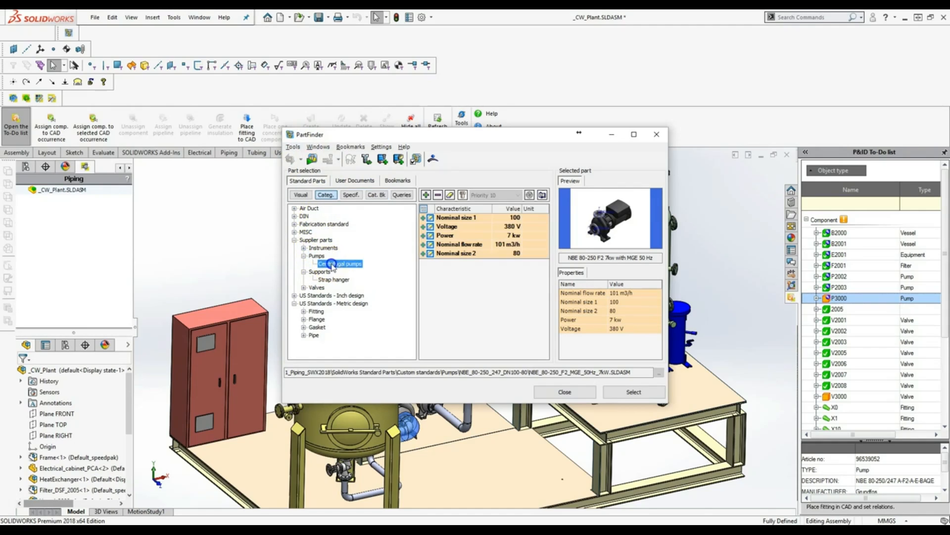
left_click(625, 392)
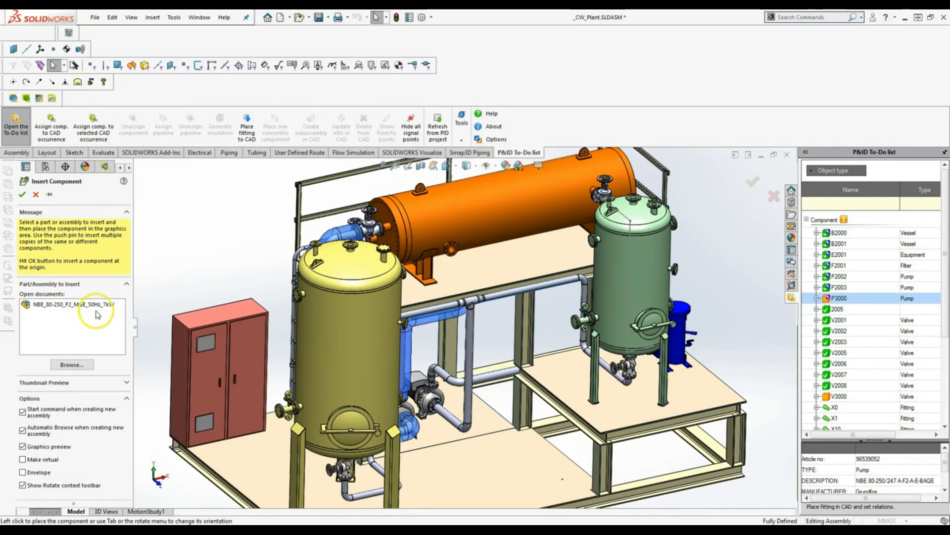
- Insert the NBE_80-250_F2_MGE_50Hz_7kW pump on the lower platform floor, near the corner post of the raised platform
left_click(90, 304)
scroll(515, 401, "up", 2)
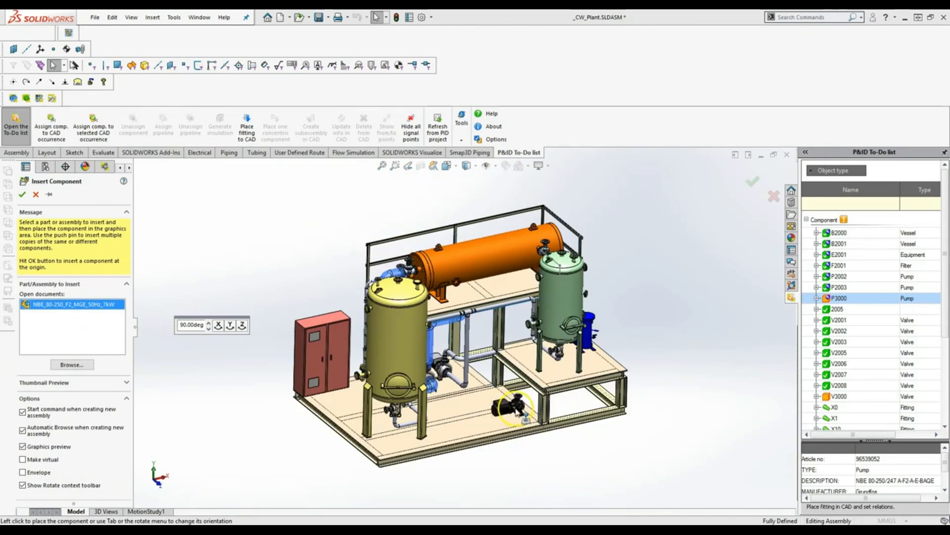
scroll(515, 398, "down", 5)
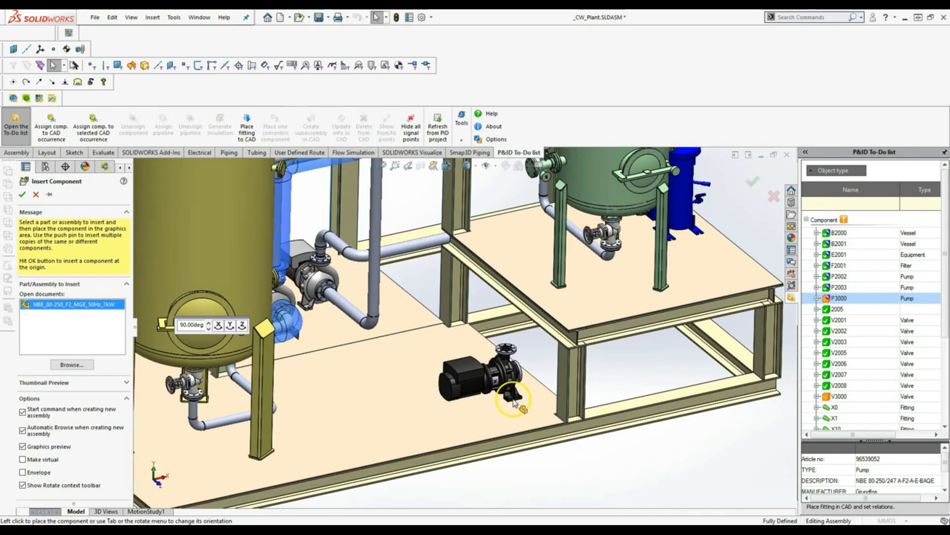
left_click(513, 401)
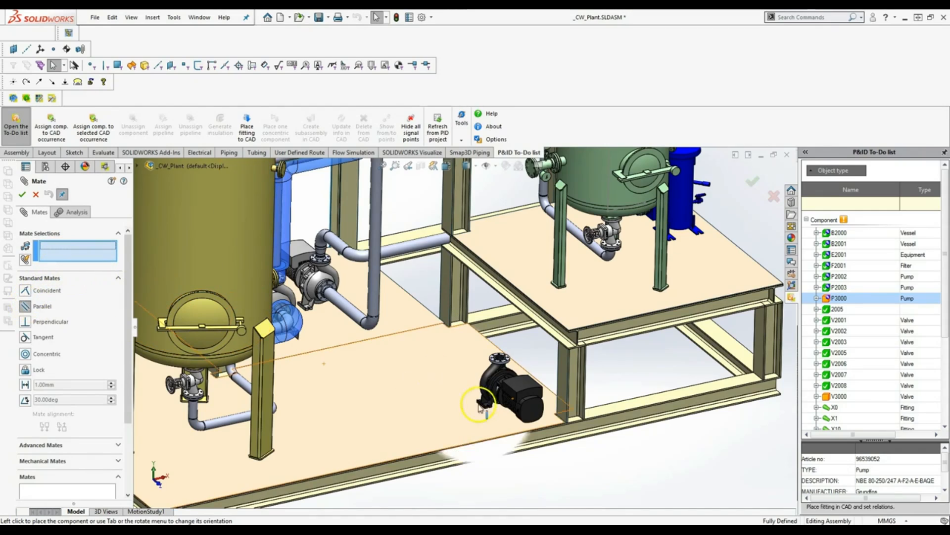
- Add a parallel mate between the pump's foot face and the frame post's side face, and finish placing the pump
scroll(485, 402, "down", 8)
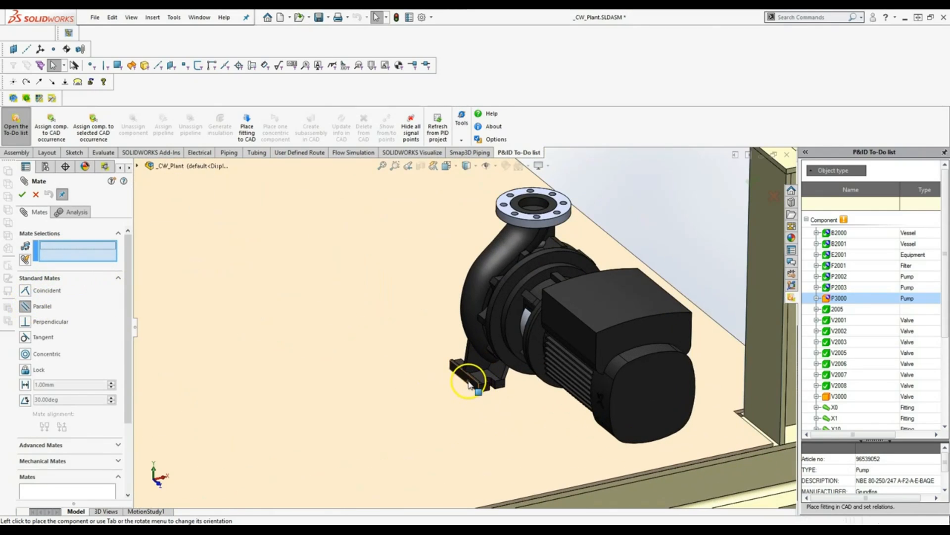
left_click(468, 383)
left_click(770, 327)
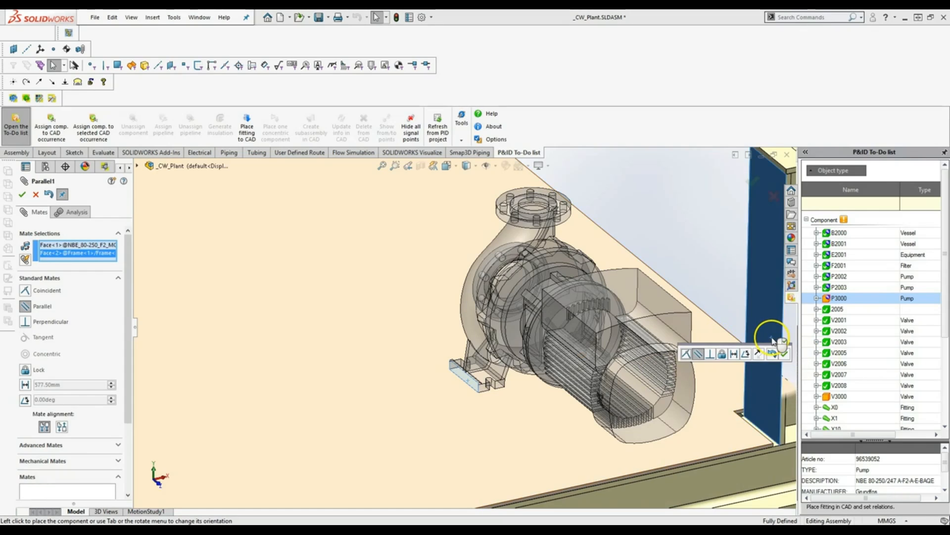
right_click(772, 340)
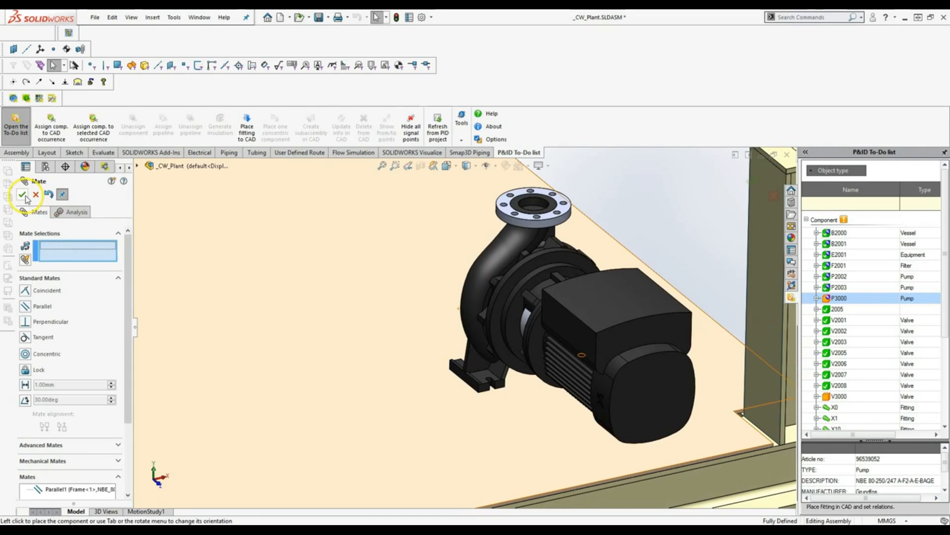
left_click(23, 195)
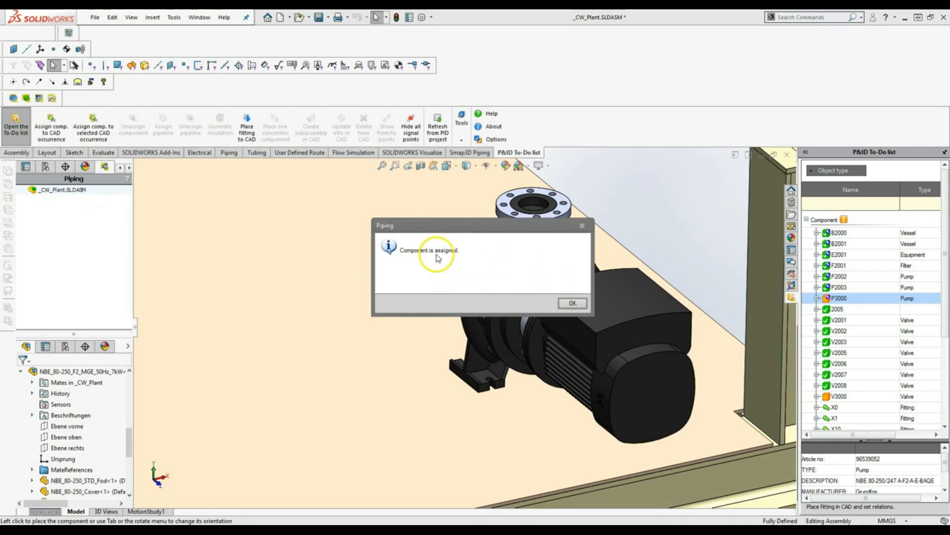
- Look up motor P3000_1_1 under pump P3000 and identify the matching motor part in the pump's assembly tree
left_click(575, 303)
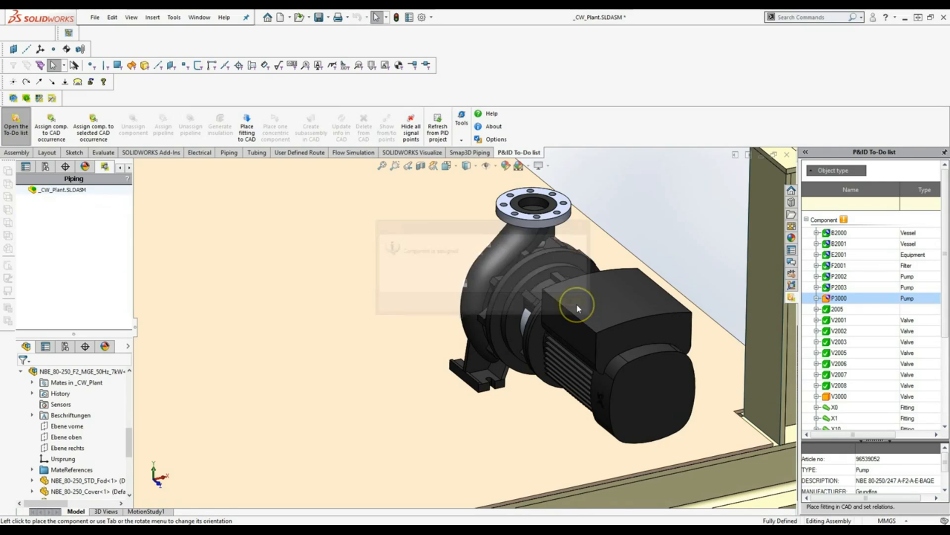
left_click(816, 299)
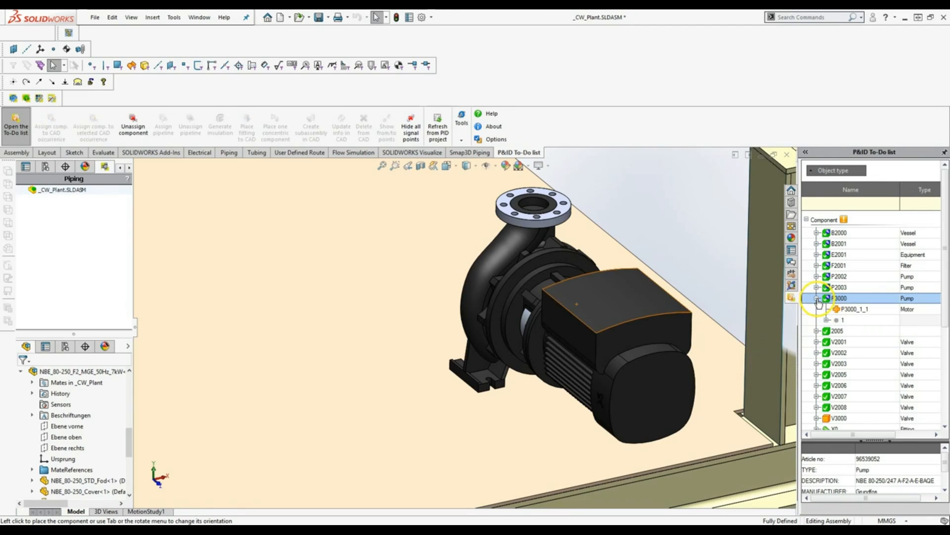
left_click(853, 310)
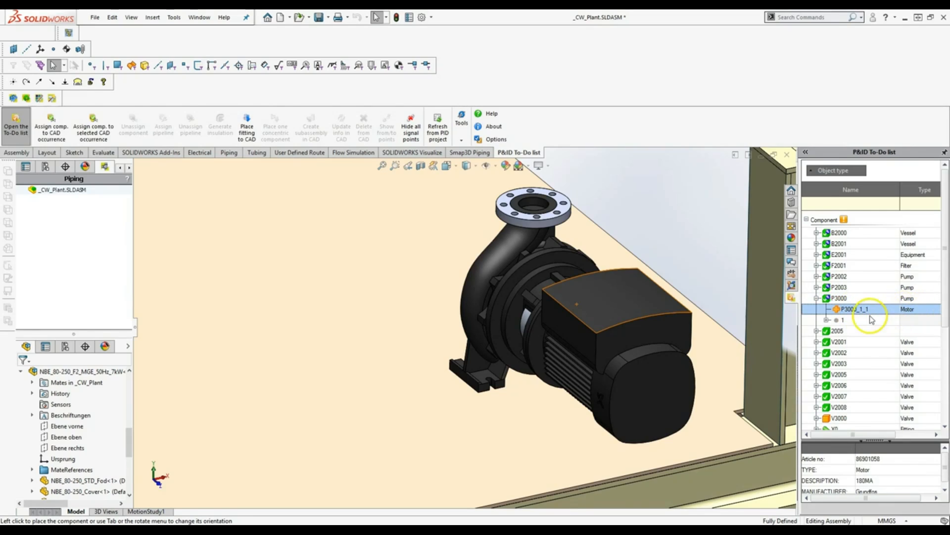
scroll(533, 313, "up", 3)
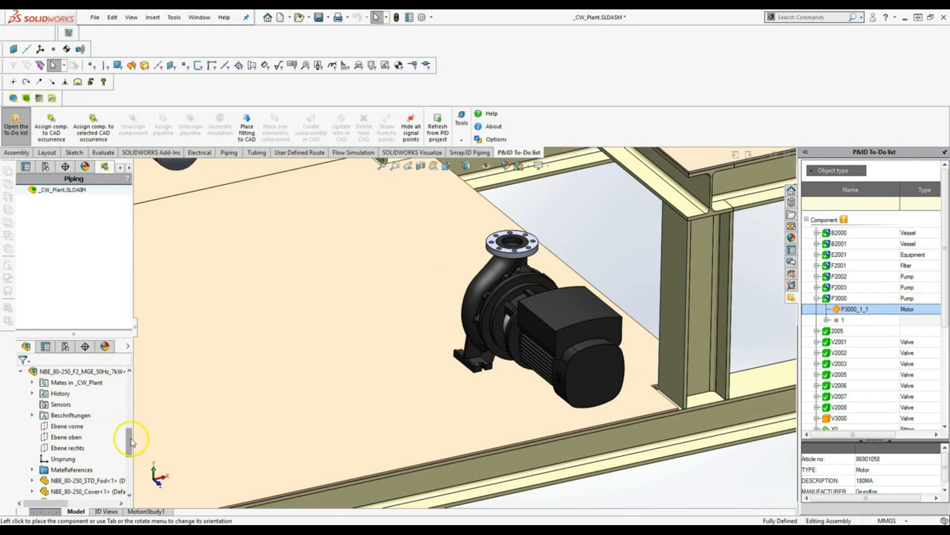
scroll(130, 443, "down", 5)
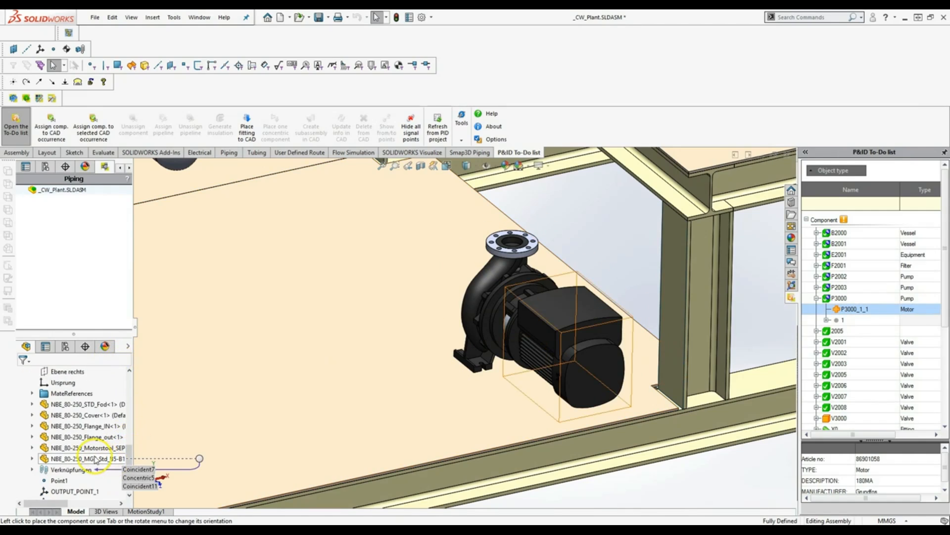
left_click(94, 459)
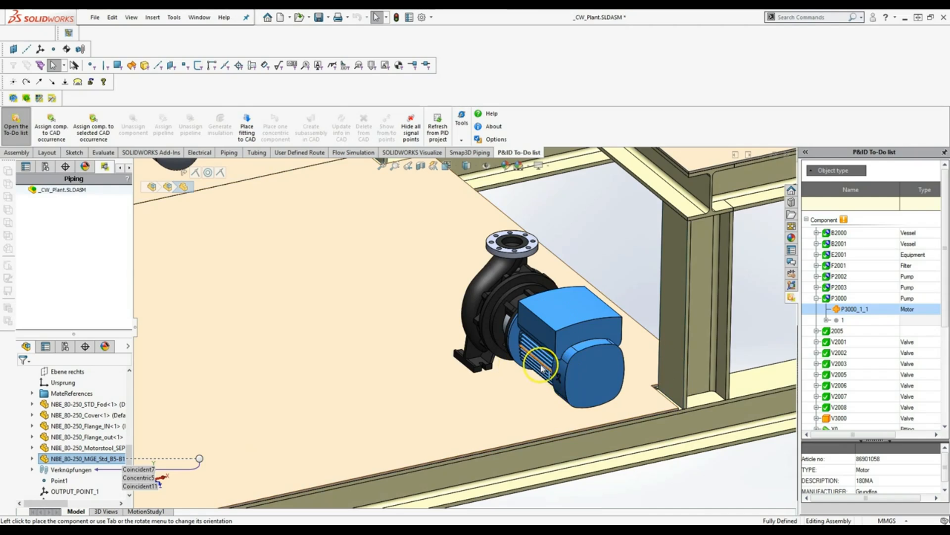
left_click(700, 482)
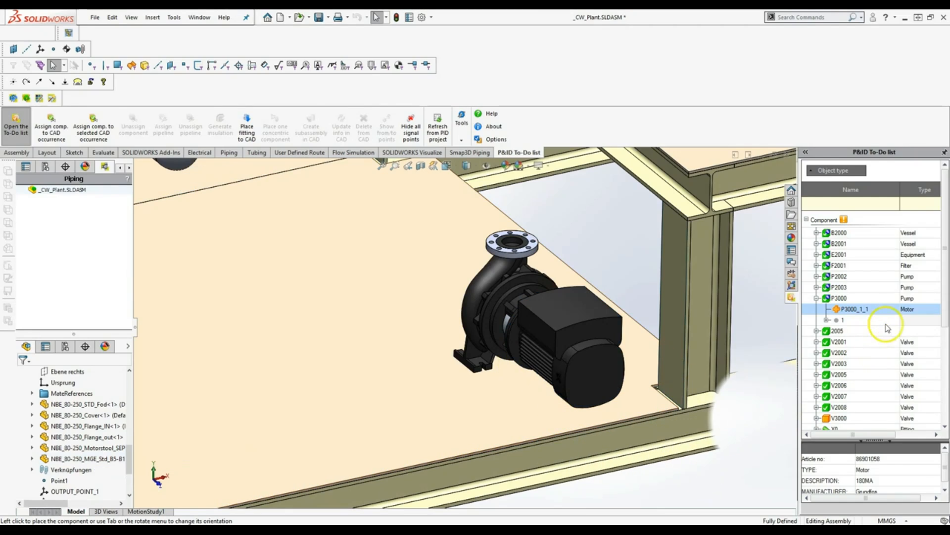
- Assign motor P3000_1_1 to the NBE_80-250_MGE_Std motor part of the placed pump
right_click(862, 311)
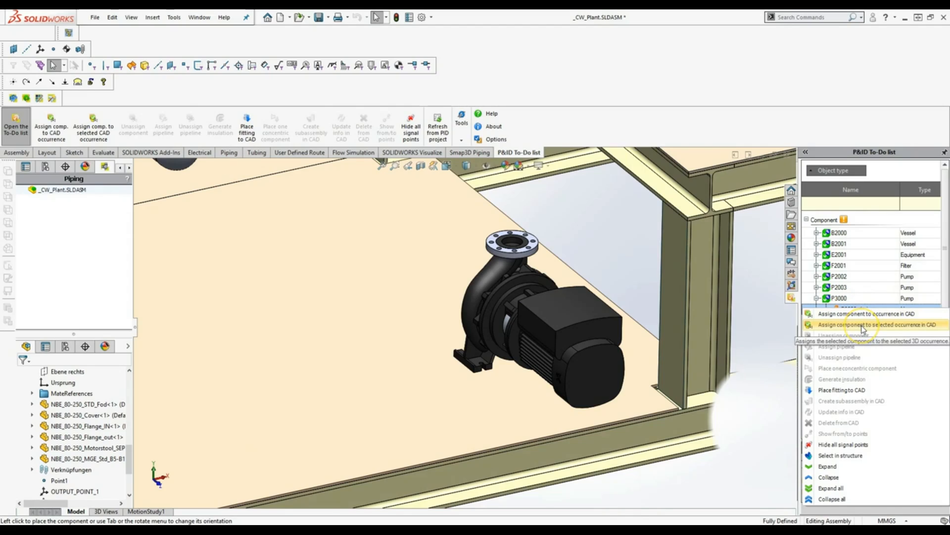
left_click(862, 325)
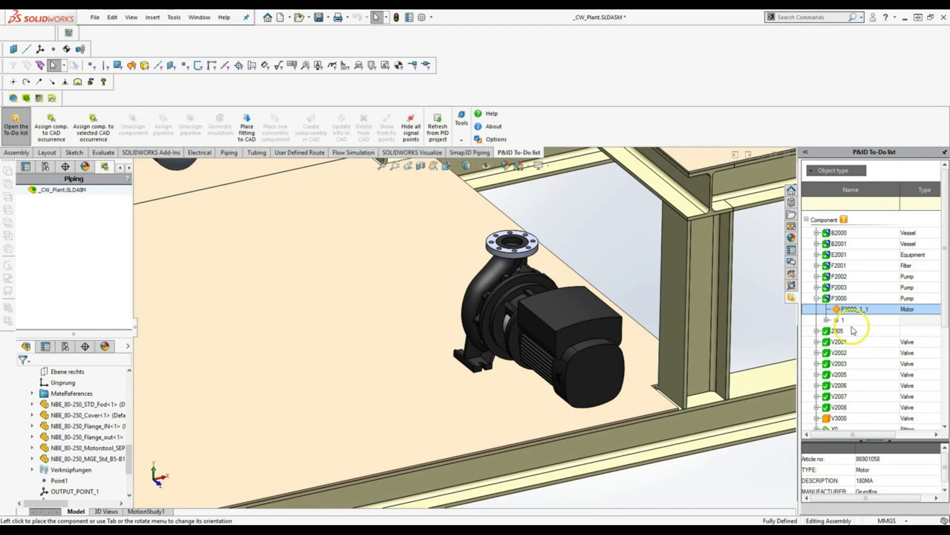
left_click(83, 460)
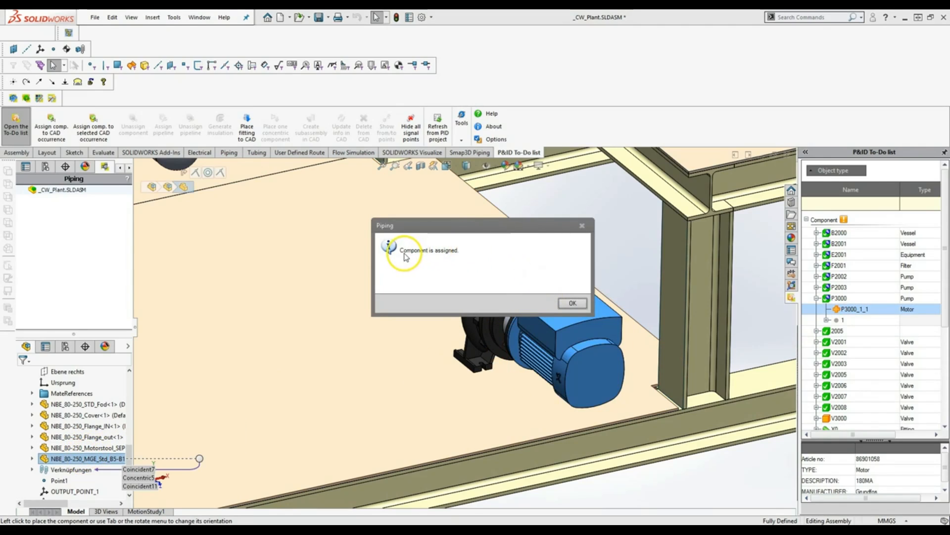
left_click(573, 304)
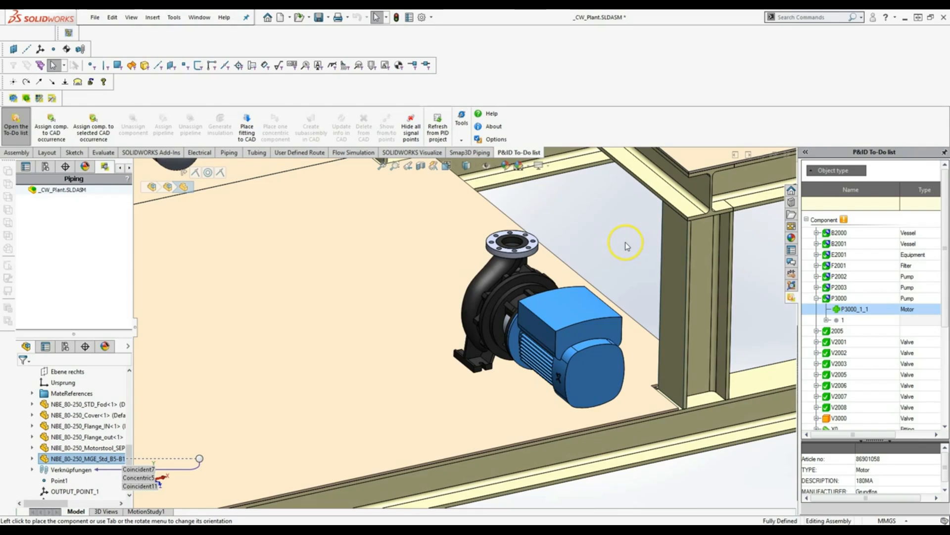
left_click(628, 264)
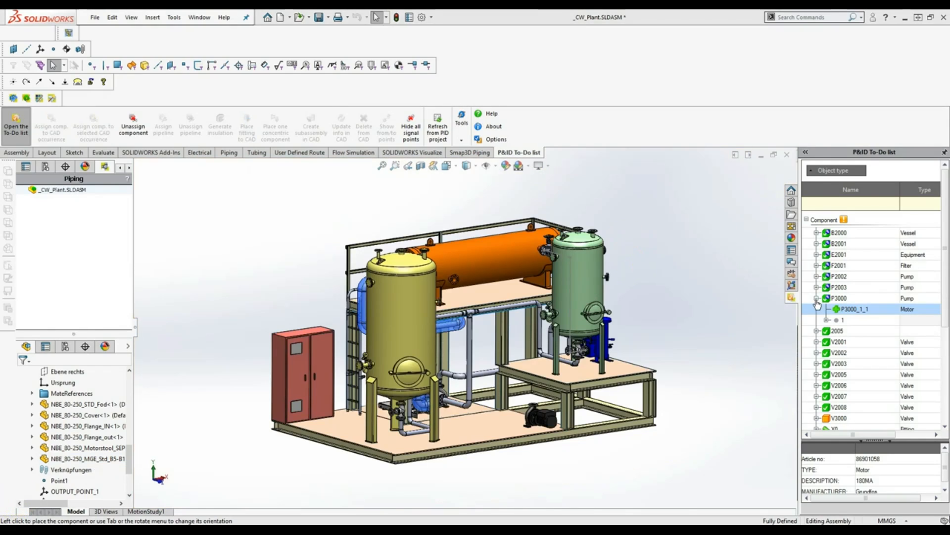
- Review valve V3000 and pump P3000 under pipeline PL 300_100, and show the pipeline's from/to points in the model
left_click(817, 299)
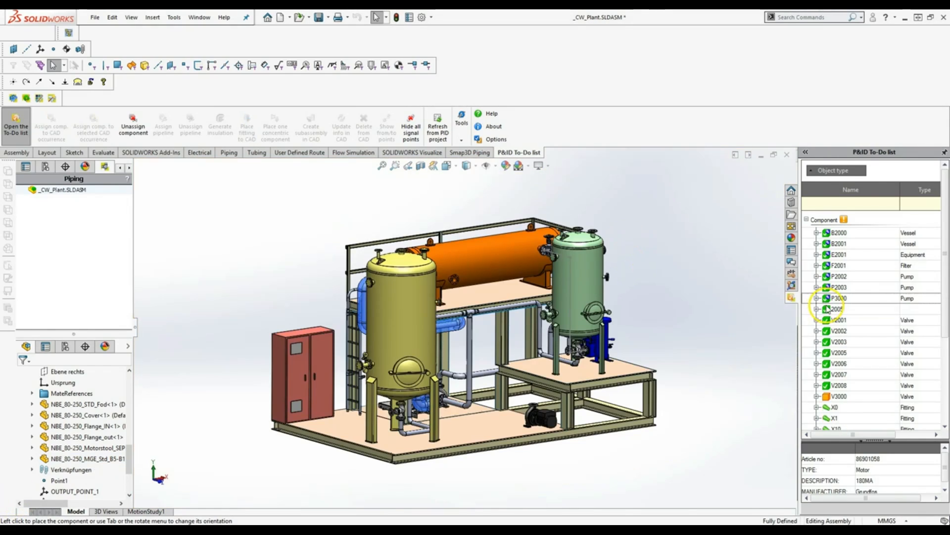
left_click(807, 219)
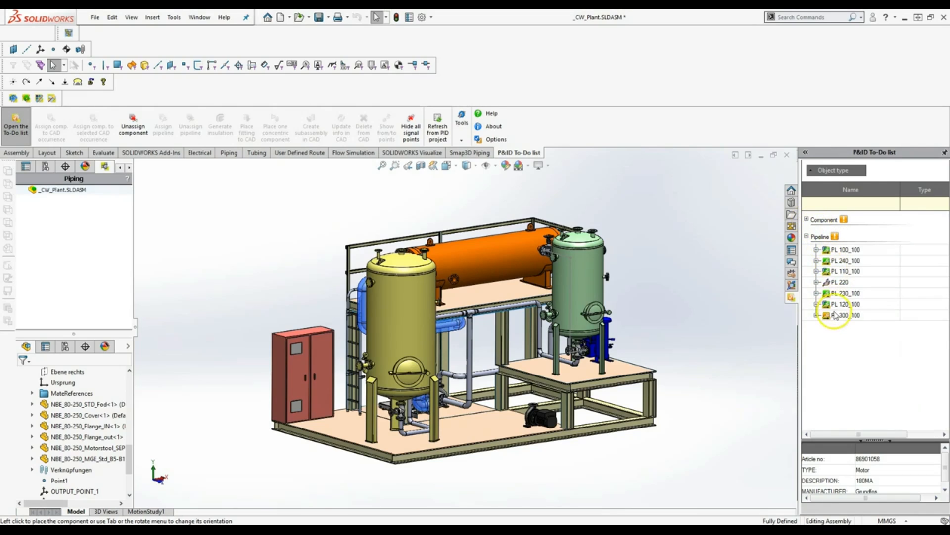
left_click(835, 316)
left_click(817, 315)
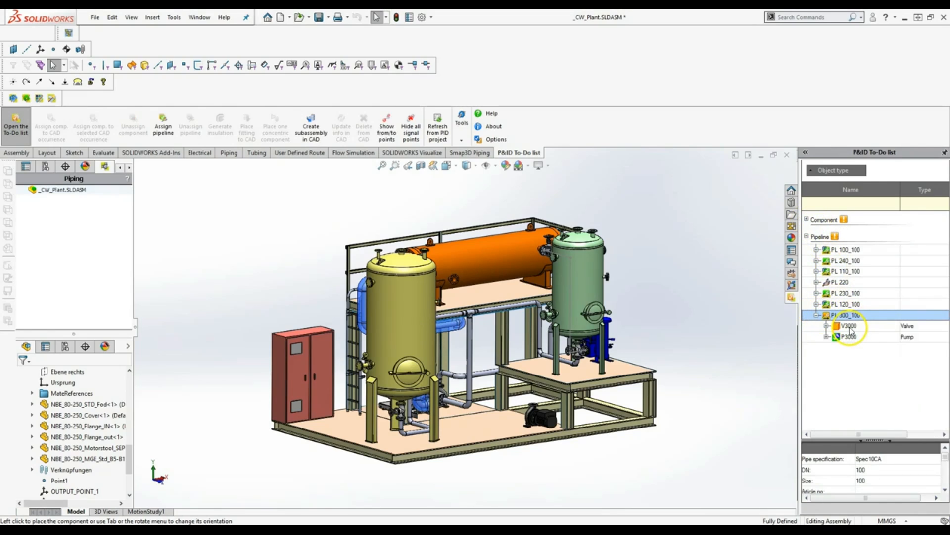
left_click(850, 328)
left_click(849, 339)
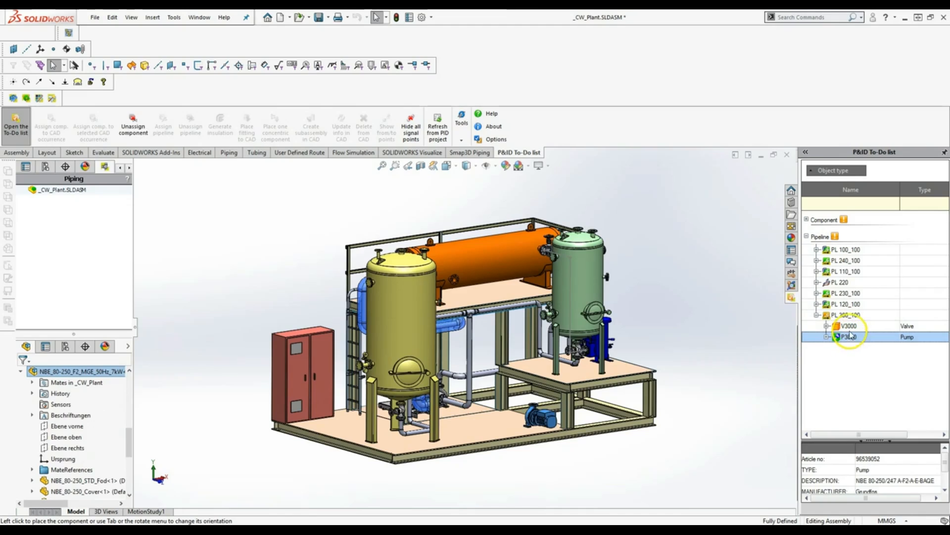
left_click(849, 324)
right_click(847, 316)
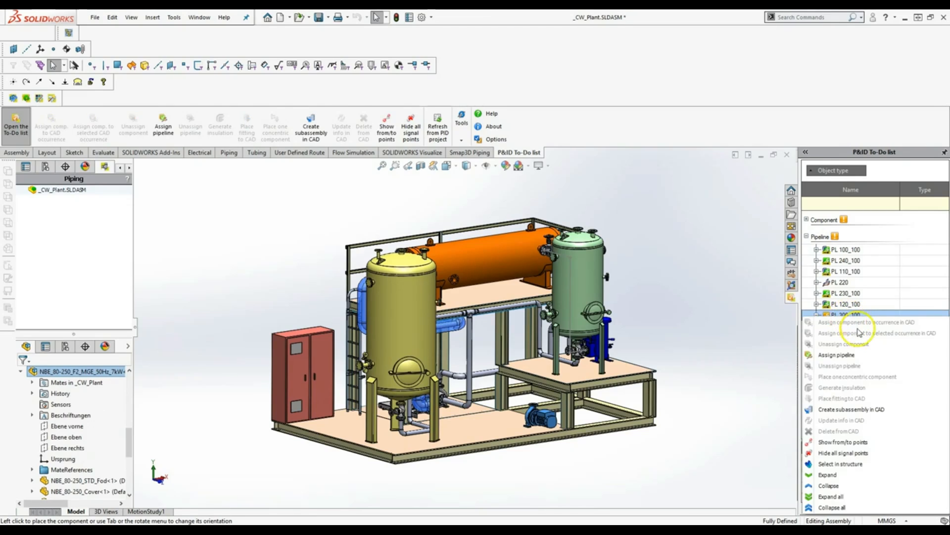
left_click(850, 443)
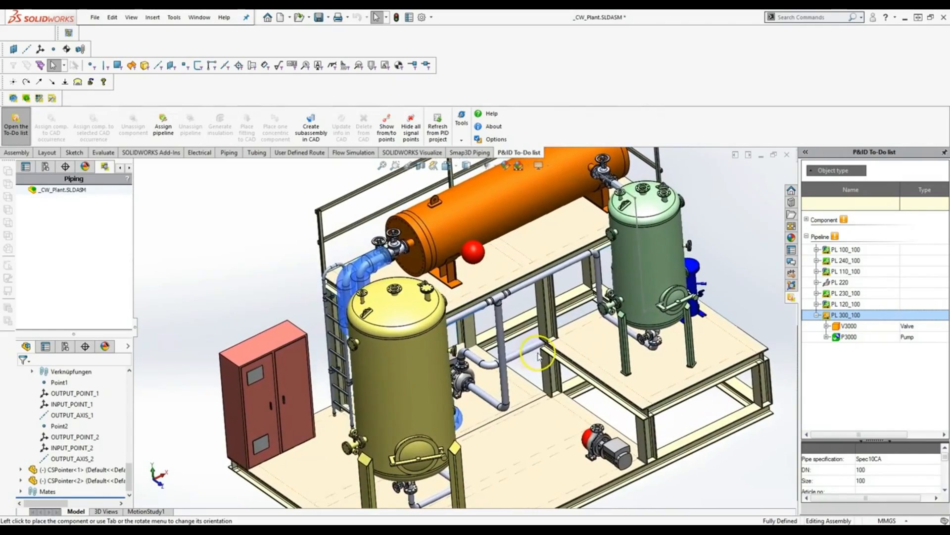
- Create a CAD subassembly for pipeline PL 300_100 and start editing it within the plant assembly
right_click(848, 317)
left_click(841, 315)
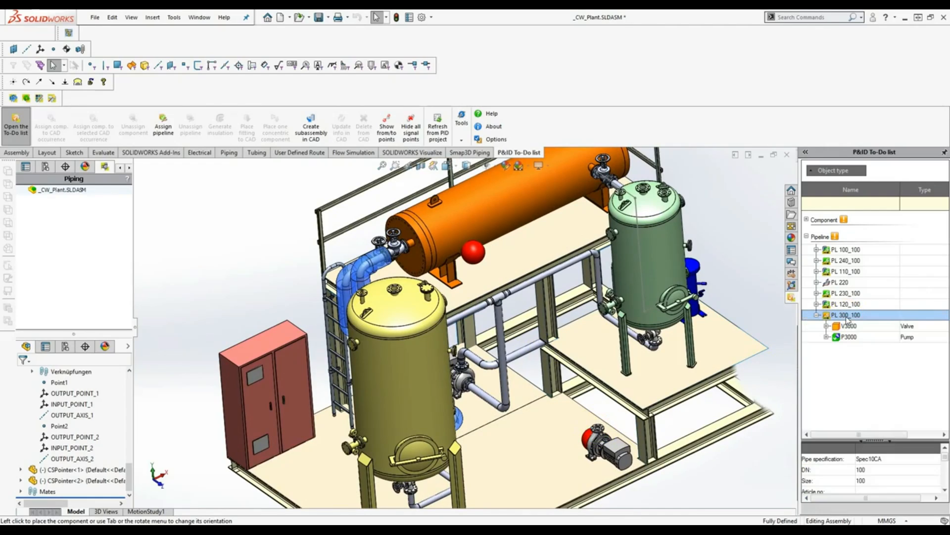
left_click(319, 133)
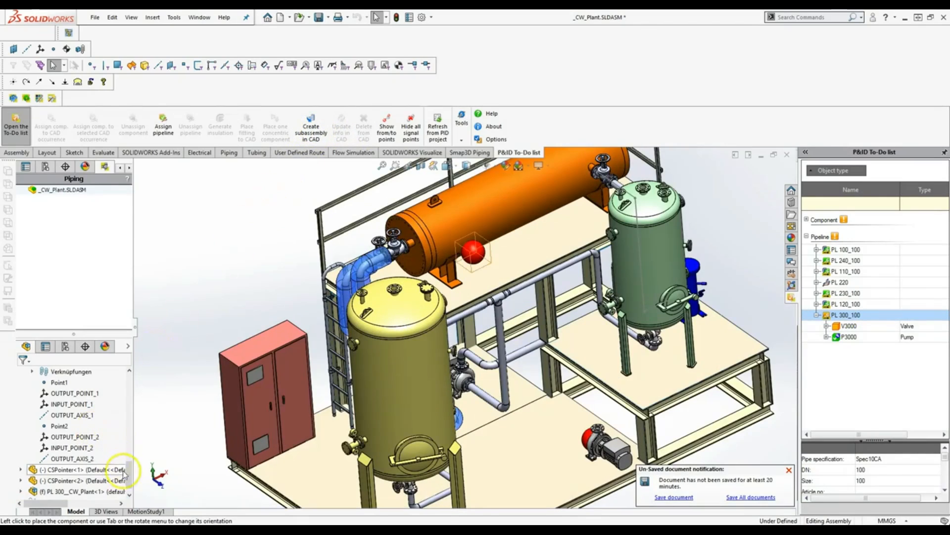
left_click(85, 492)
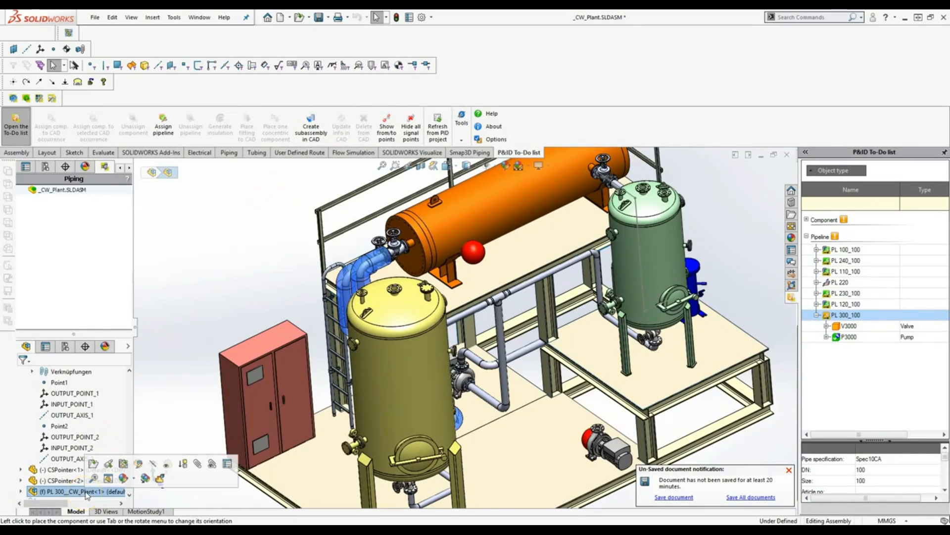
left_click(138, 465)
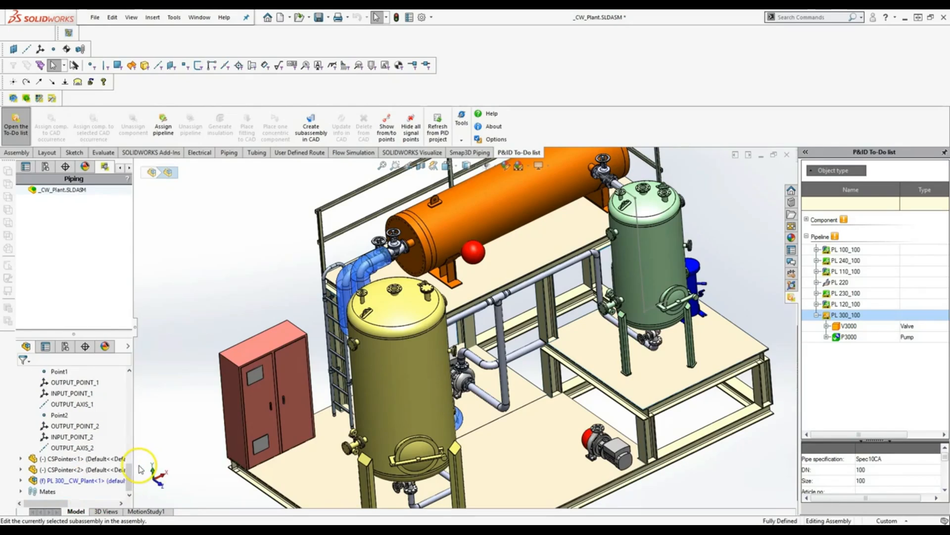
- Create a piping 3D sketch in the PL 300_100 pipeline subassembly
middle_click_drag(225, 261, 477, 265)
scroll(538, 276, "up", 6)
scroll(608, 320, "down", 1)
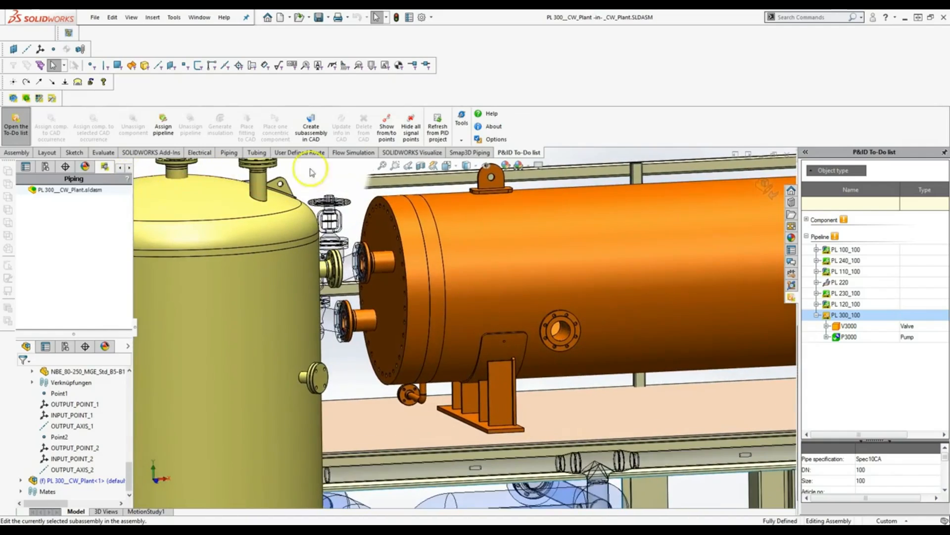
left_click(469, 153)
left_click(81, 128)
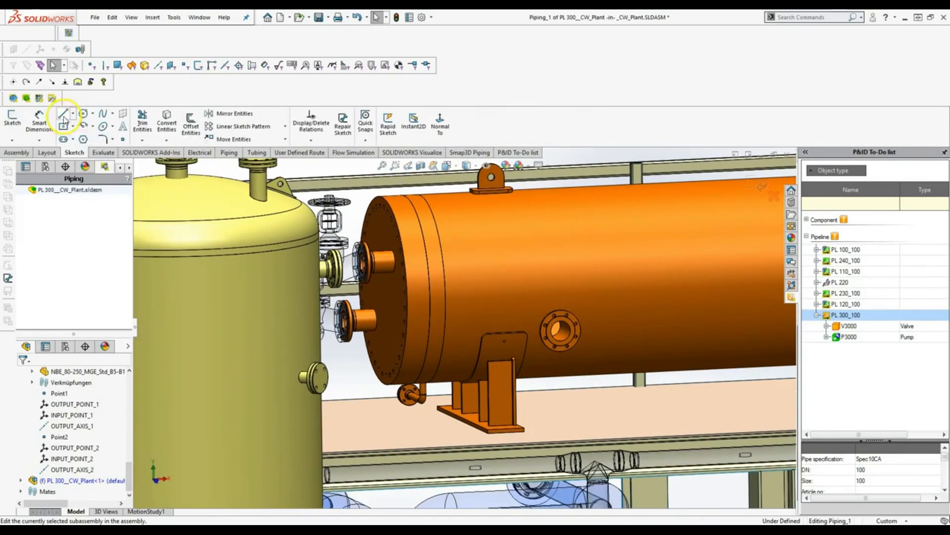
- Sketch route lines from the orange vessel's side nozzle outward, sideways along the upper platform, and about 2556 mm straight down to pump level
left_click(62, 113)
left_click(562, 333)
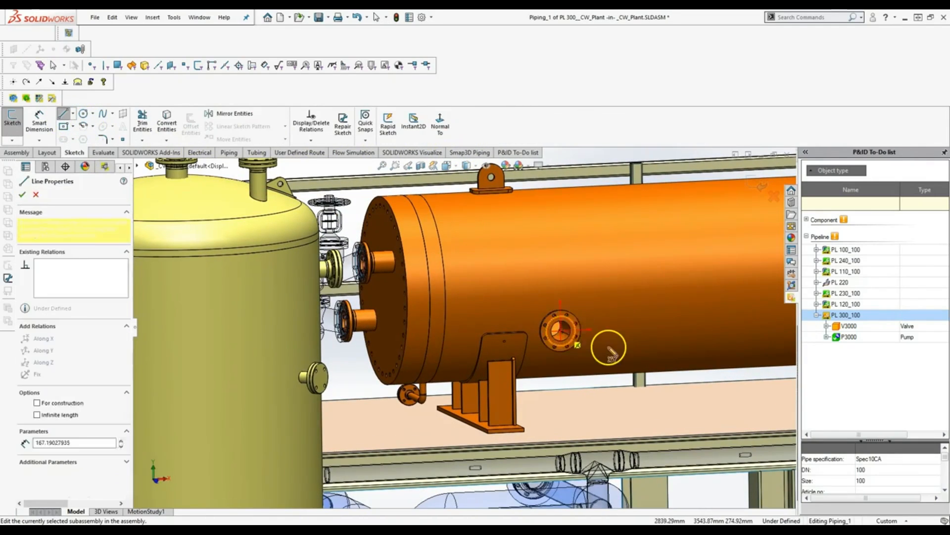
scroll(612, 346, "down", 4)
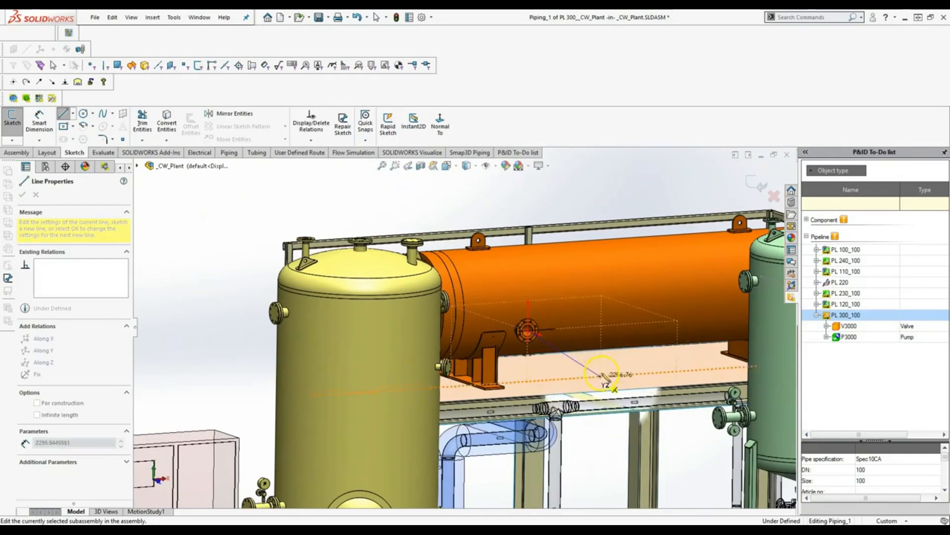
left_click(598, 353)
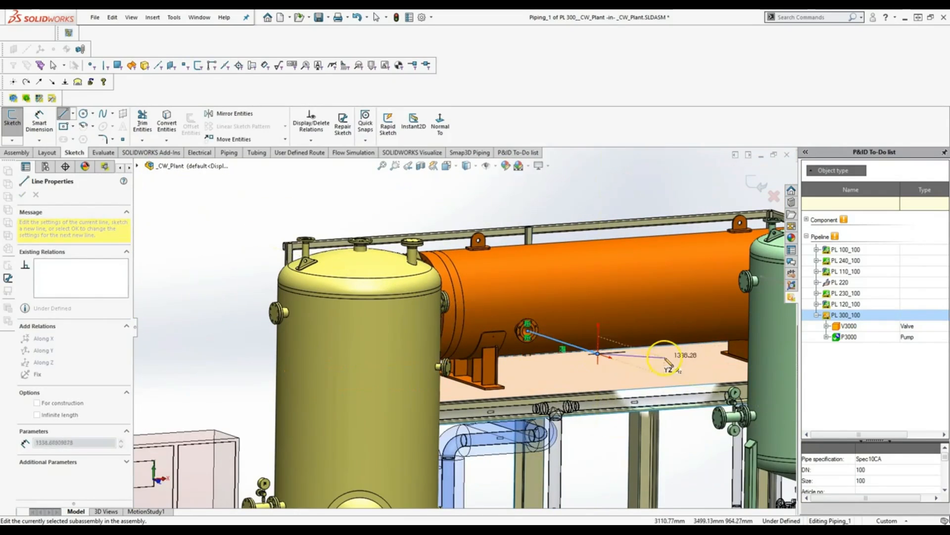
scroll(636, 278, "down", 3)
scroll(524, 447, "up", 4)
left_click(523, 448)
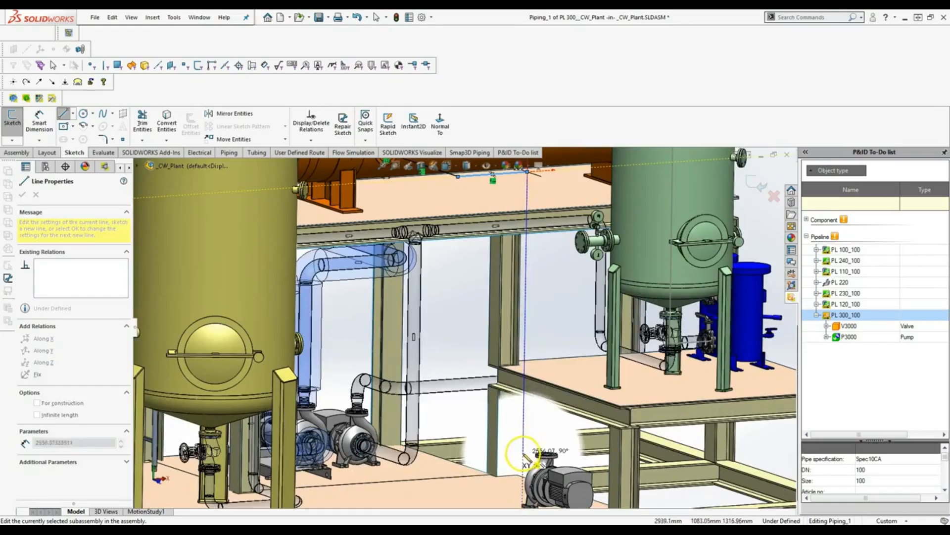
- Connect the lower end of the route to the centre of the pump's horizontal inlet flange
scroll(539, 450, "down", 2)
scroll(515, 453, "up", 4)
key("Escape")
middle_click_drag(517, 453, 577, 441)
left_click_drag(464, 471, 506, 473)
middle_click_drag(510, 458, 440, 456)
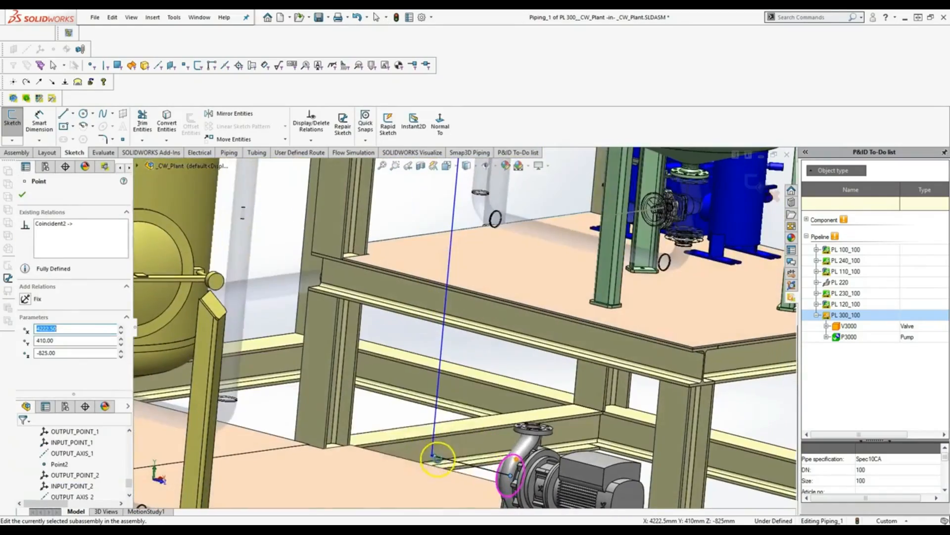
- Dimension the route line leaving the orange vessel's nozzle to 780 mm
scroll(440, 347, "down", 3)
mouse_move(452, 292)
middle_mouse_down()
mouse_move(438, 307)
mouse_move(441, 276)
mouse_move(382, 212)
middle_mouse_up()
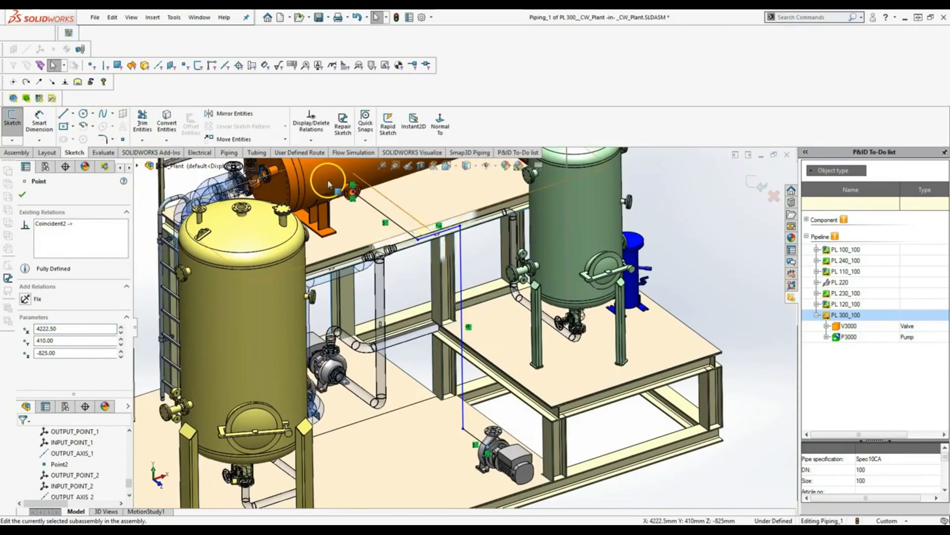
left_click(41, 120)
left_click(379, 211)
scroll(391, 208, "down", 5)
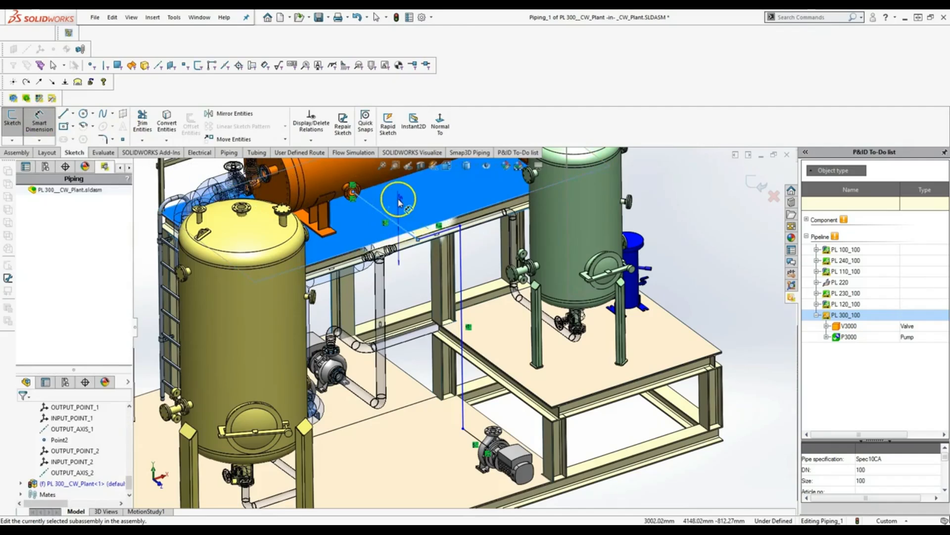
left_click(411, 207)
type("780")
key("Return")
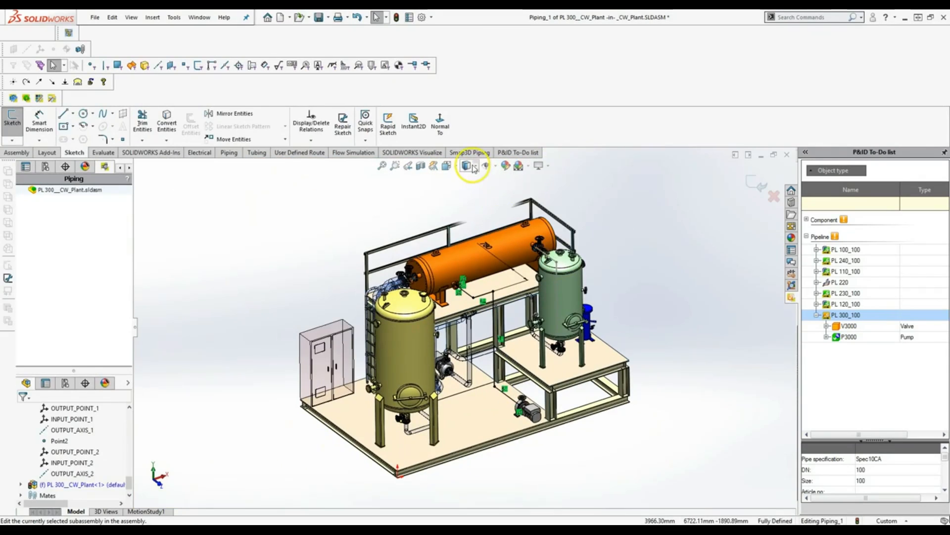
- Generate the pipeline path from the 3D sketch and assign P&ID pipeline PL 300_100 to it
left_click(469, 153)
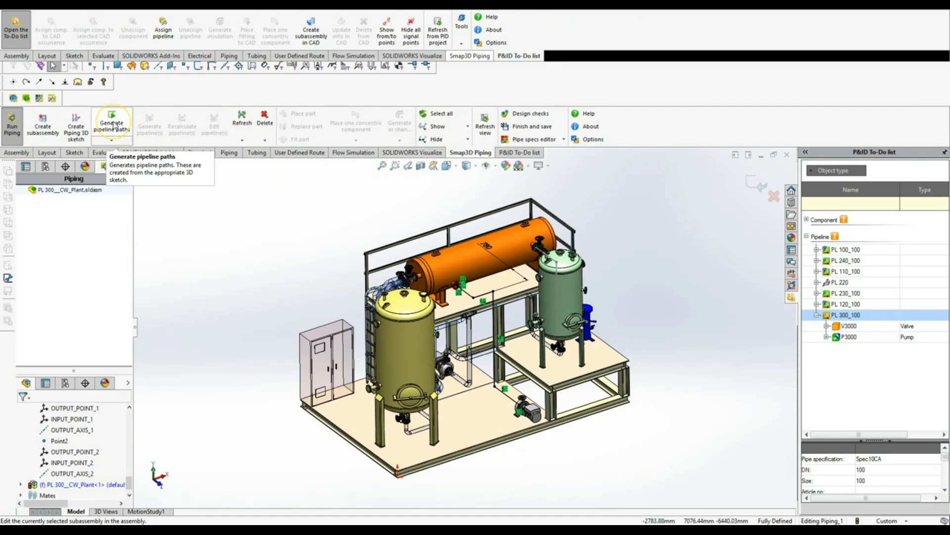
left_click(114, 125)
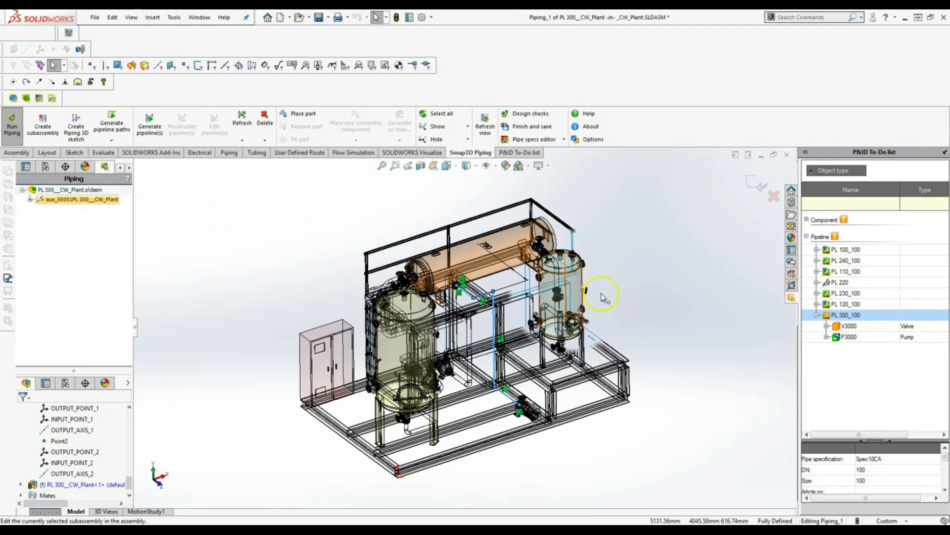
right_click(837, 319)
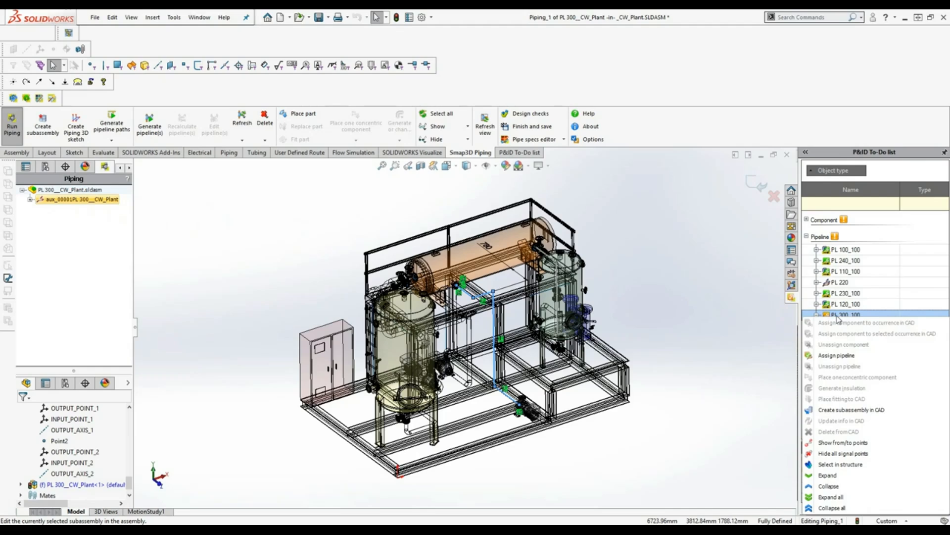
left_click(851, 356)
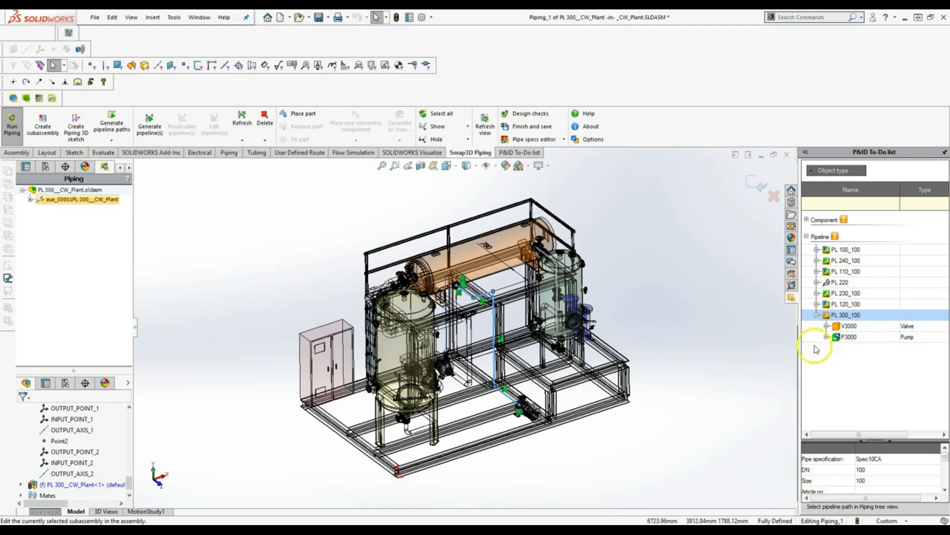
left_click(100, 199)
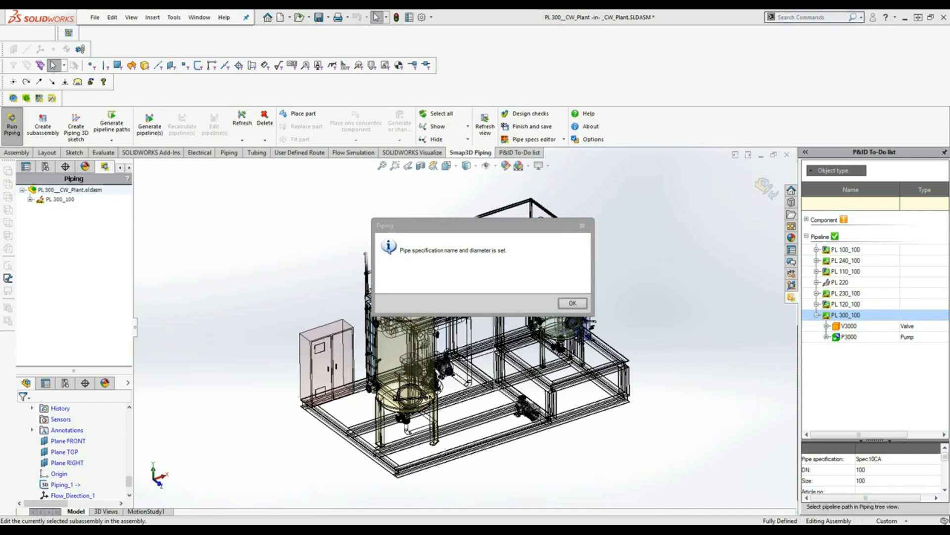
left_click(569, 303)
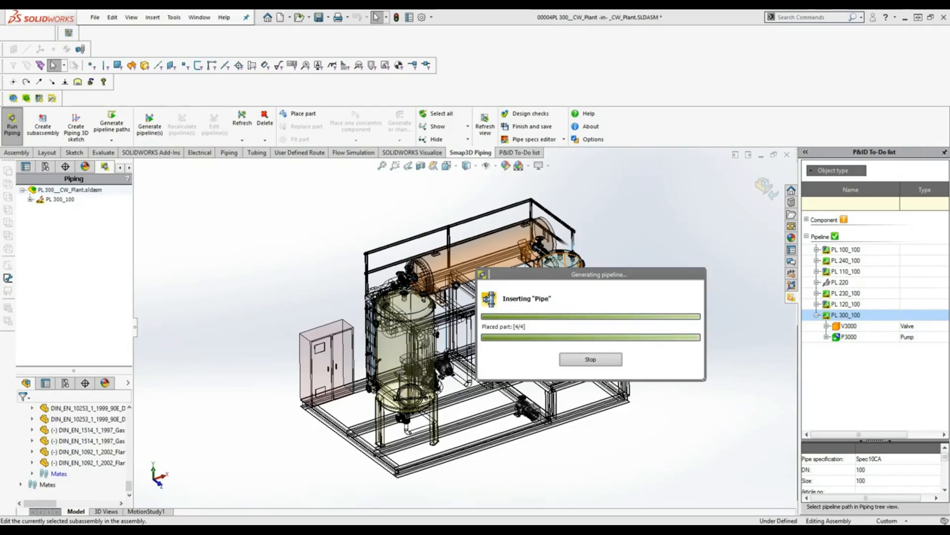
- Delete the generated pipe flange at the orange vessel's side nozzle, including its dependent mates
scroll(545, 357, "down", 5)
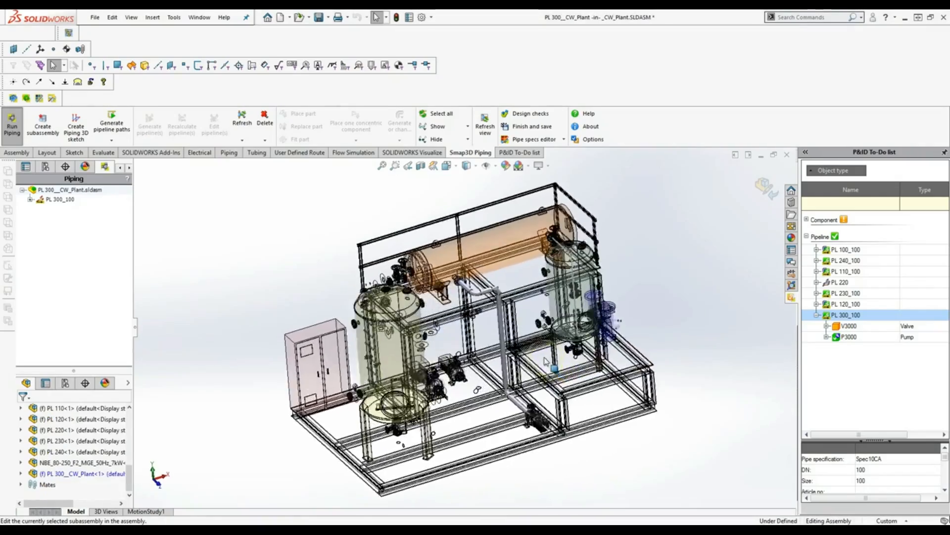
middle_click_drag(546, 360, 491, 285)
scroll(490, 282, "down", 10)
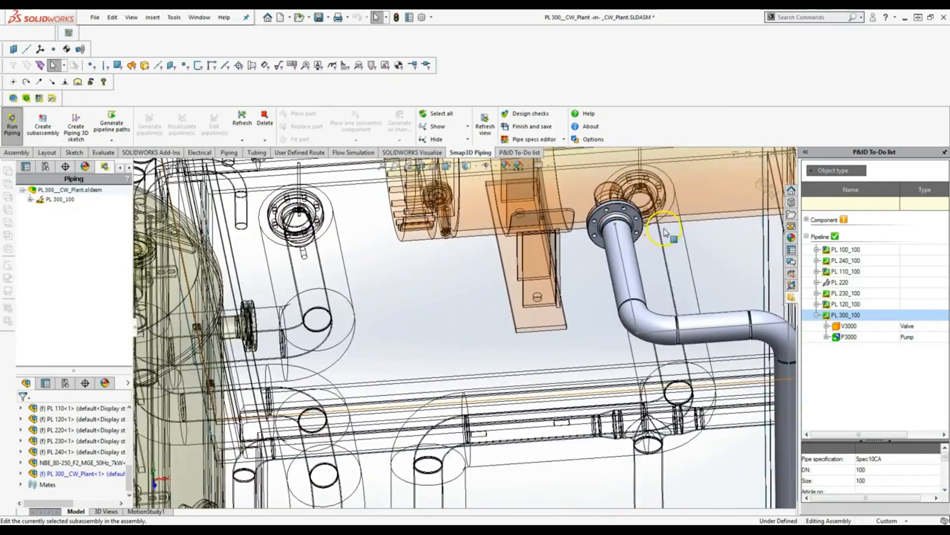
scroll(619, 233, "down", 8)
middle_click_drag(575, 224, 573, 227)
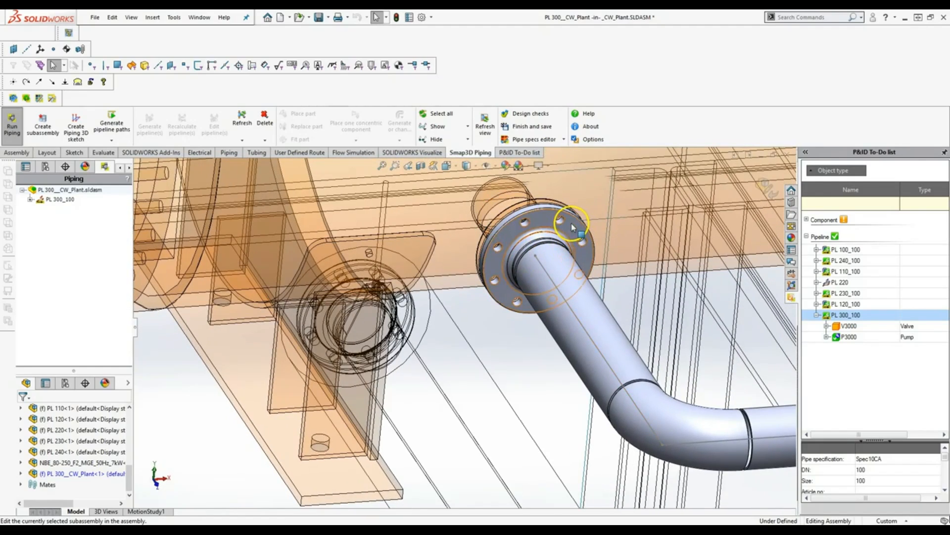
left_click(573, 228)
key("Delete")
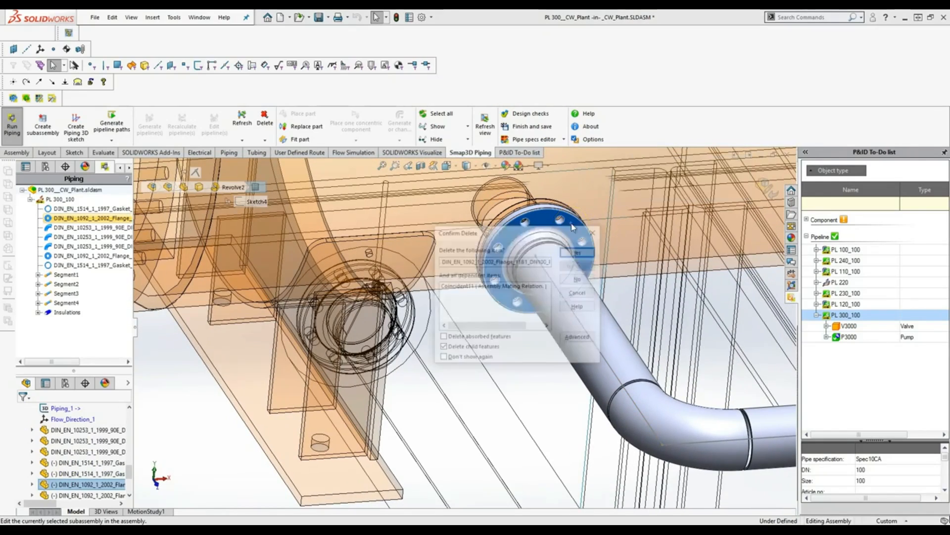
left_click(577, 250)
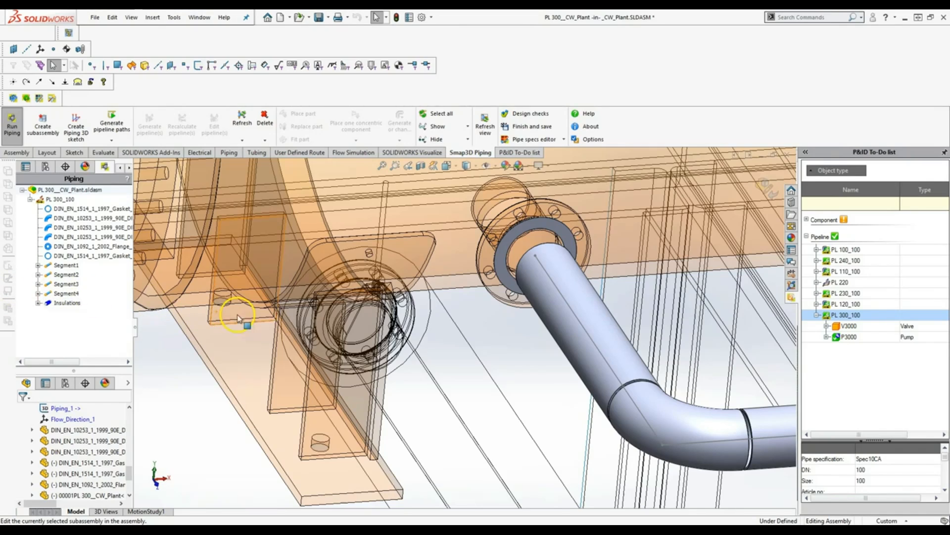
- Place fitting V3000, Globe_valve_DN100_PN16, concentric on the pipe leaving the orange vessel's nozzle, with its mate alignment flipped
left_click(848, 327)
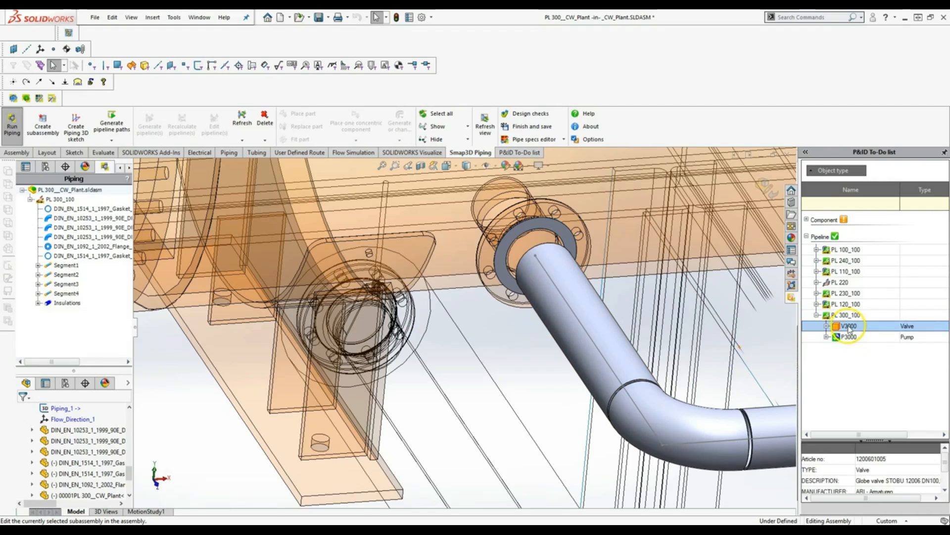
right_click(873, 331)
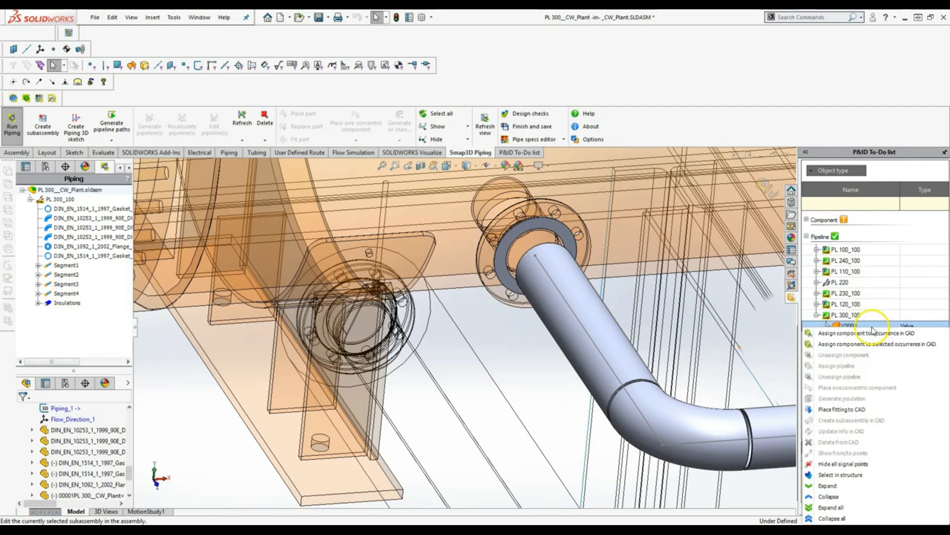
left_click(849, 409)
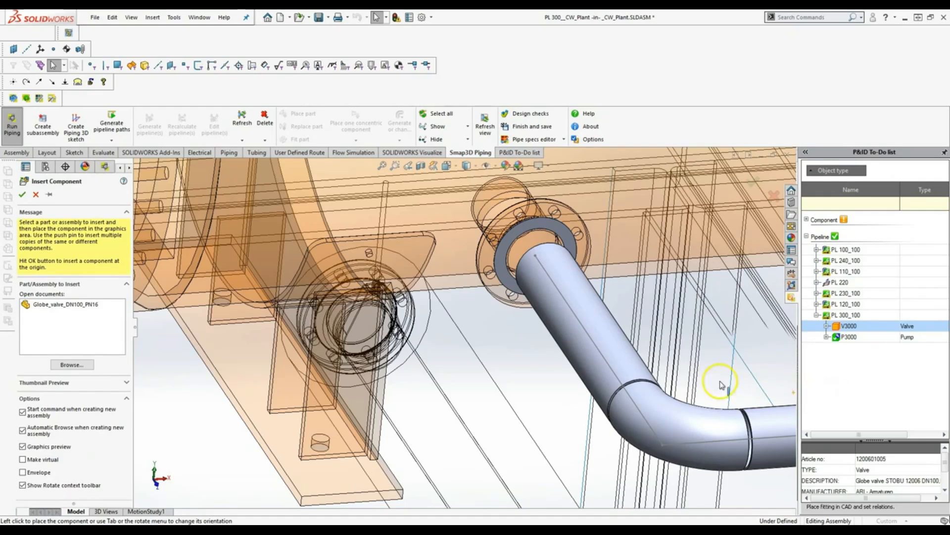
left_click(49, 305)
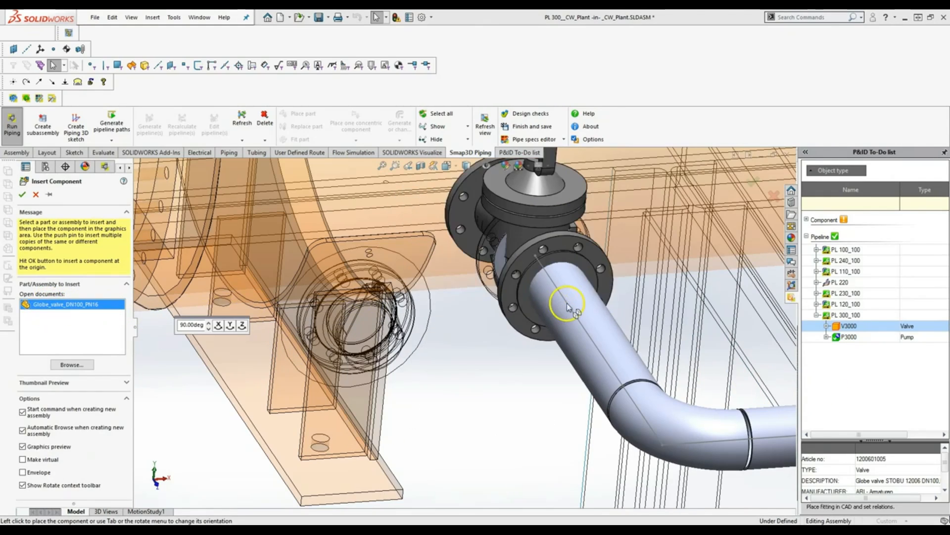
left_click(625, 372)
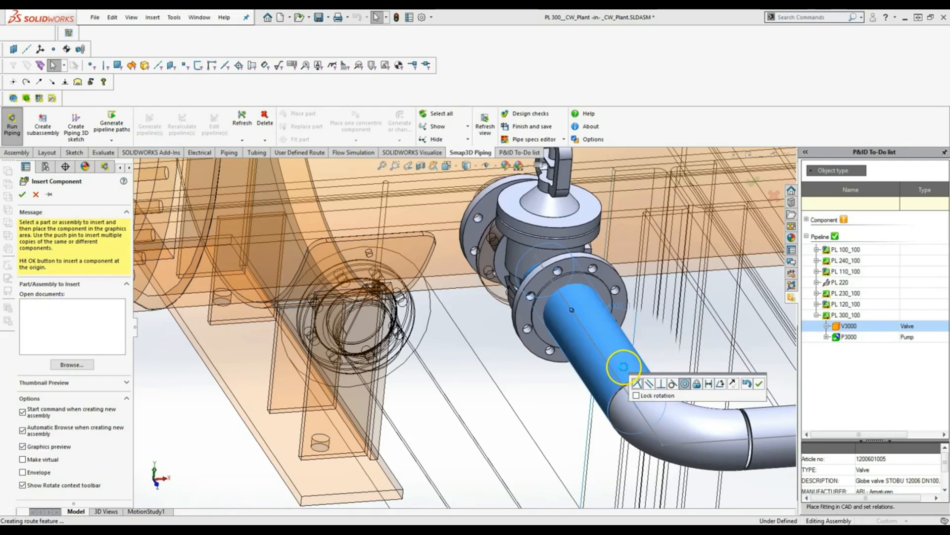
left_click(734, 384)
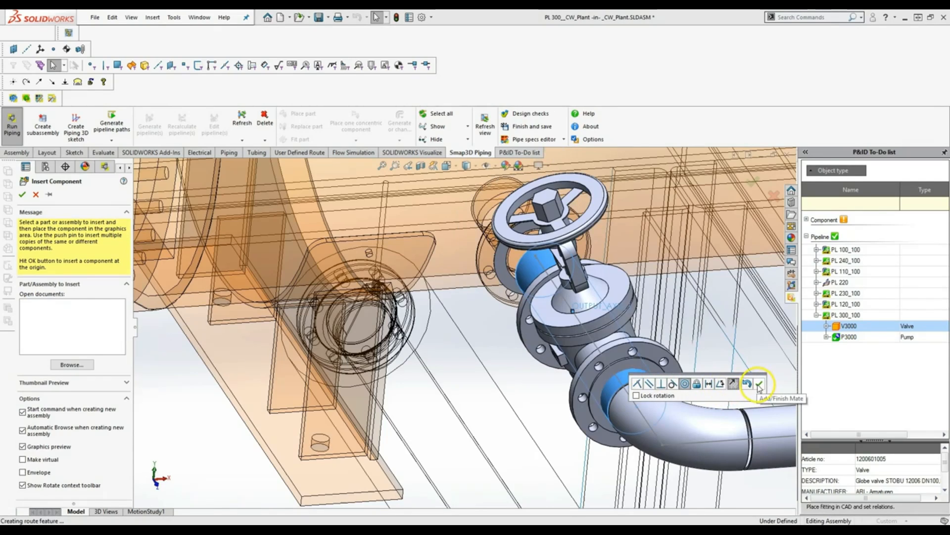
left_click(758, 385)
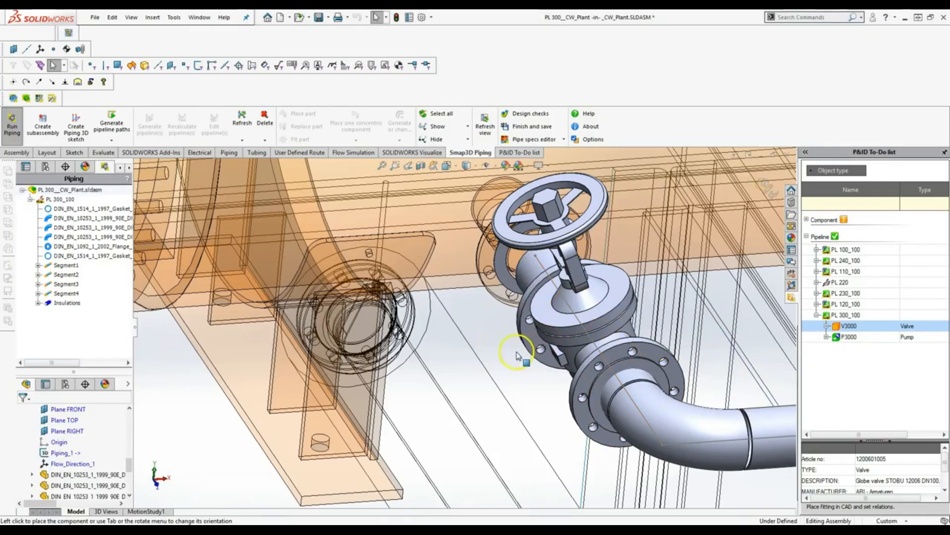
- Mate the valve's vessel-side flange face coincident with the gasket at the orange vessel's nozzle and complete the V3000 assignment
middle_click_drag(500, 355, 648, 316)
scroll(507, 351, "up", 3)
scroll(594, 286, "down", 3)
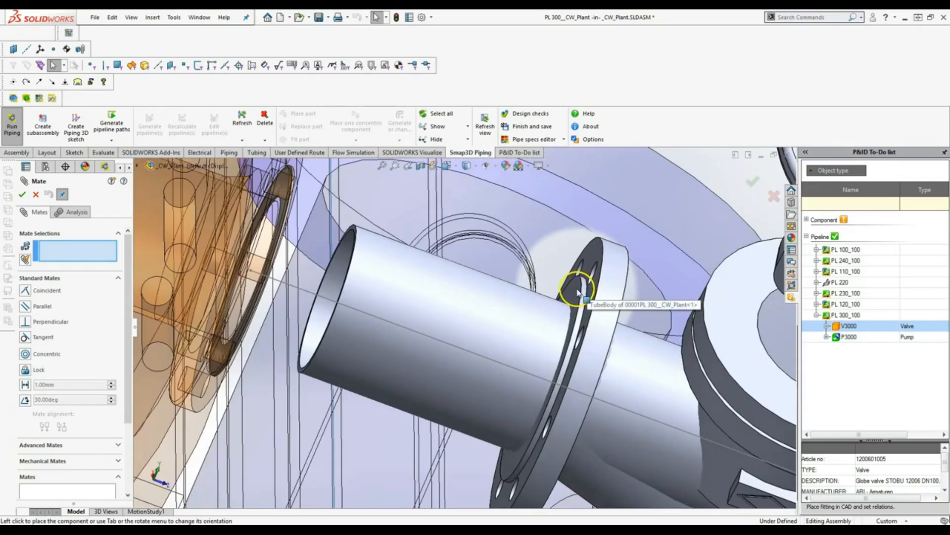
left_click(557, 299)
scroll(545, 298, "up", 3)
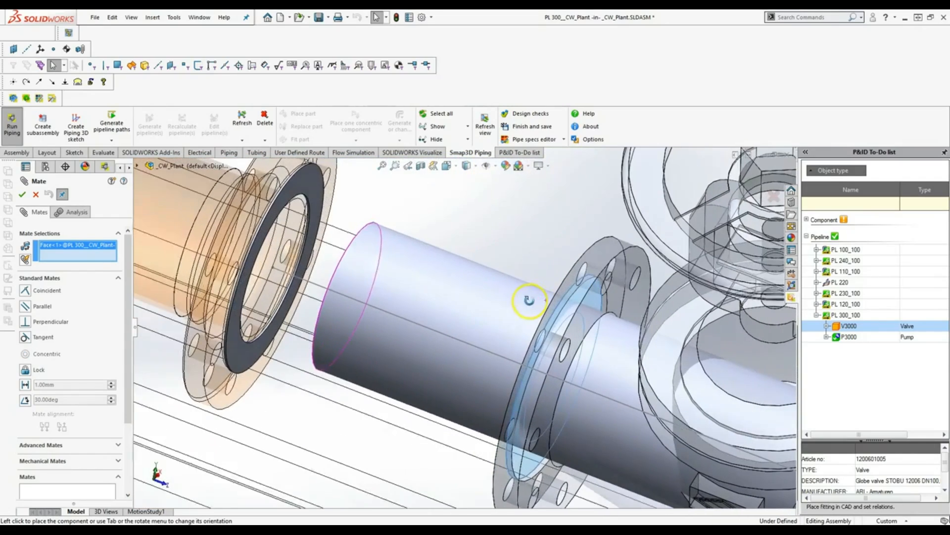
left_click(316, 184)
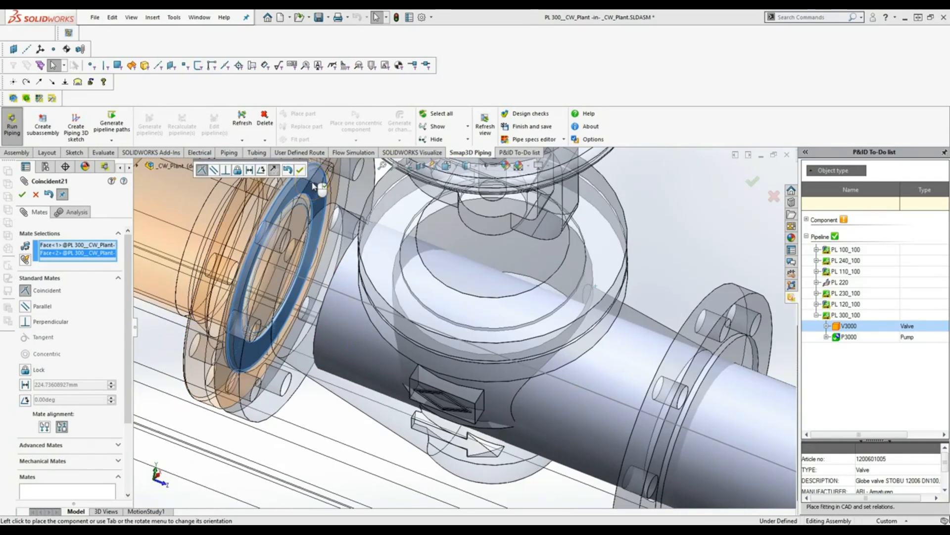
right_click(313, 186)
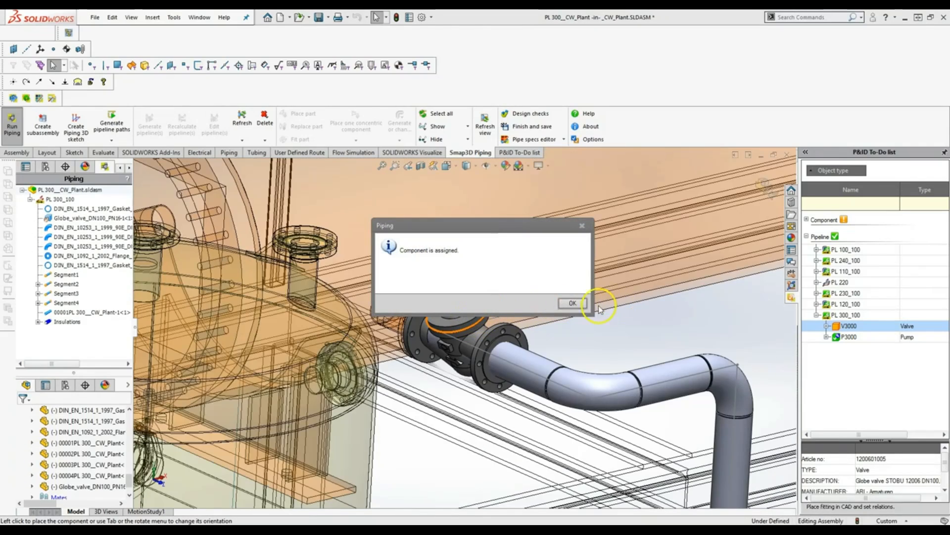
left_click(574, 305)
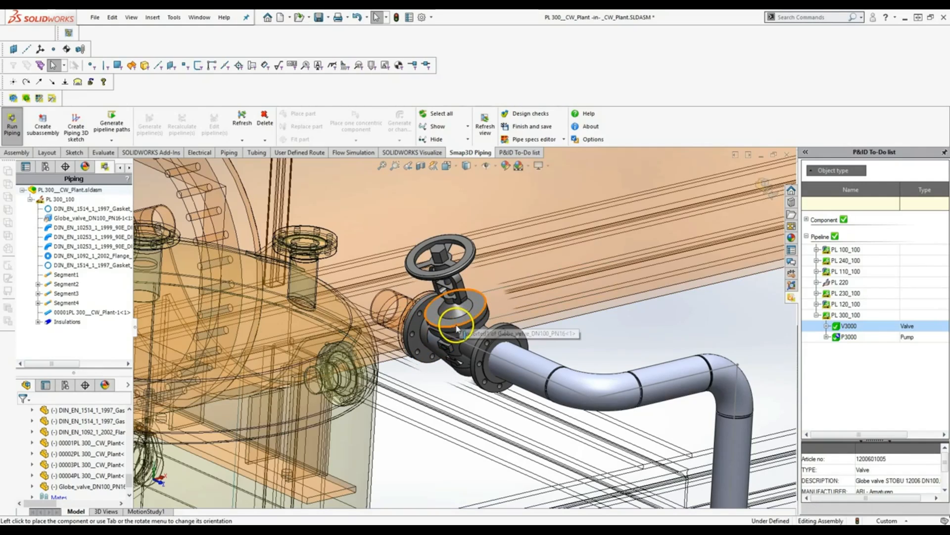
- Recalculate the region around the globe valve in pipeline PL 300_100
left_click(455, 325)
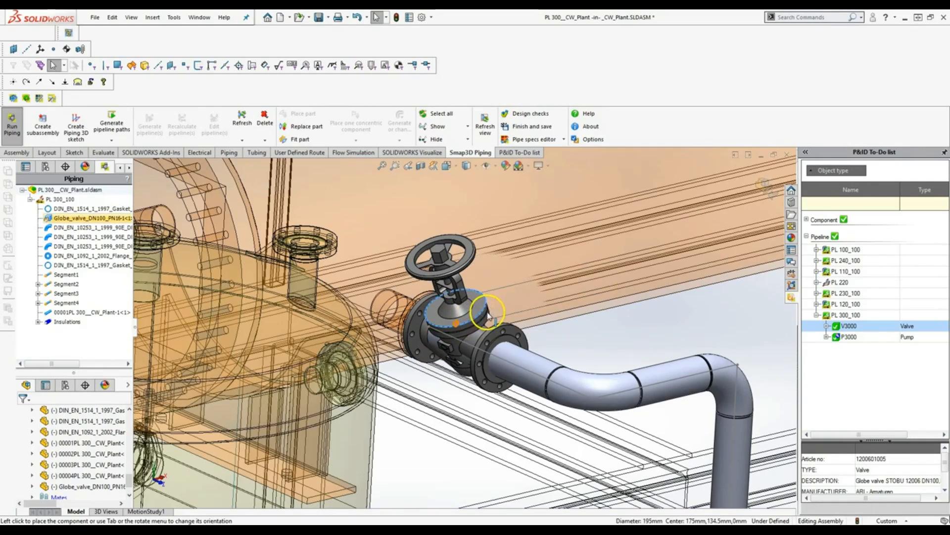
left_click(599, 333)
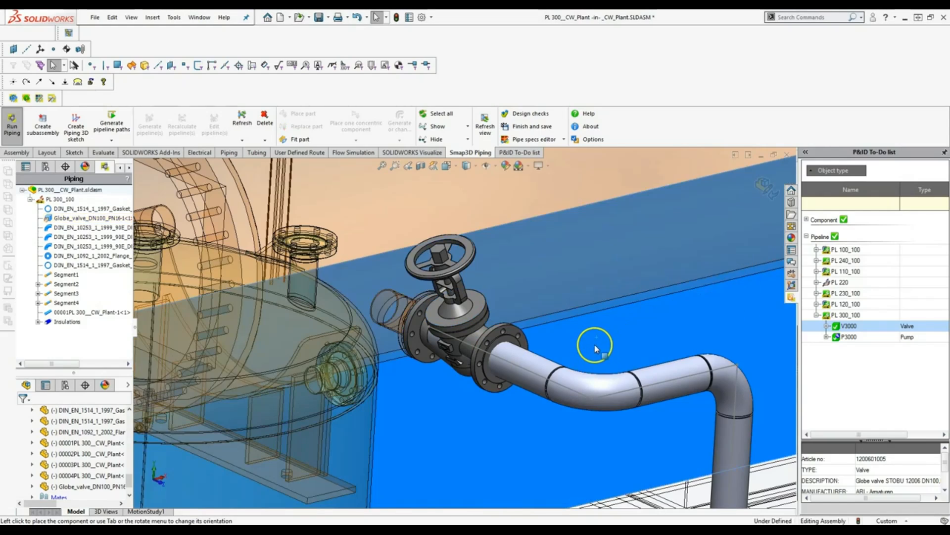
scroll(596, 342, "up", 6)
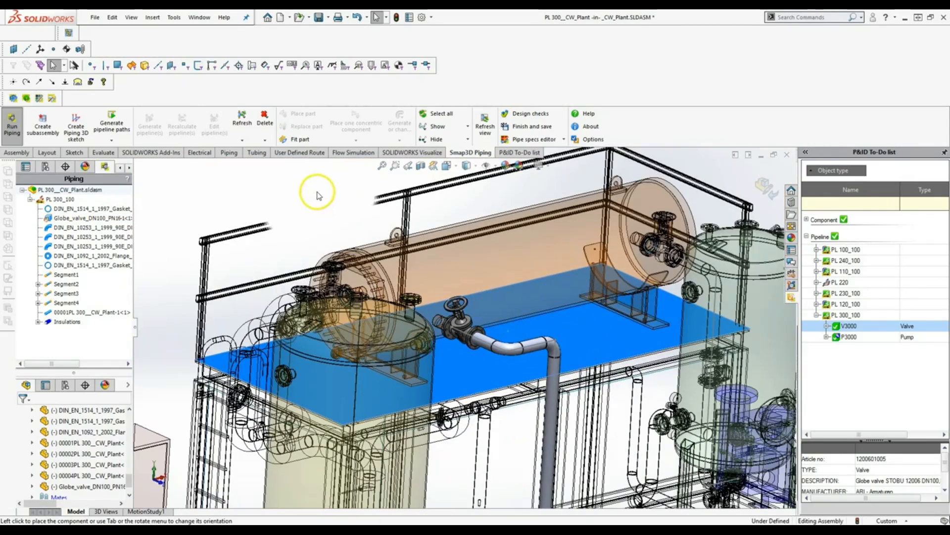
left_click(318, 194)
scroll(465, 329, "down", 8)
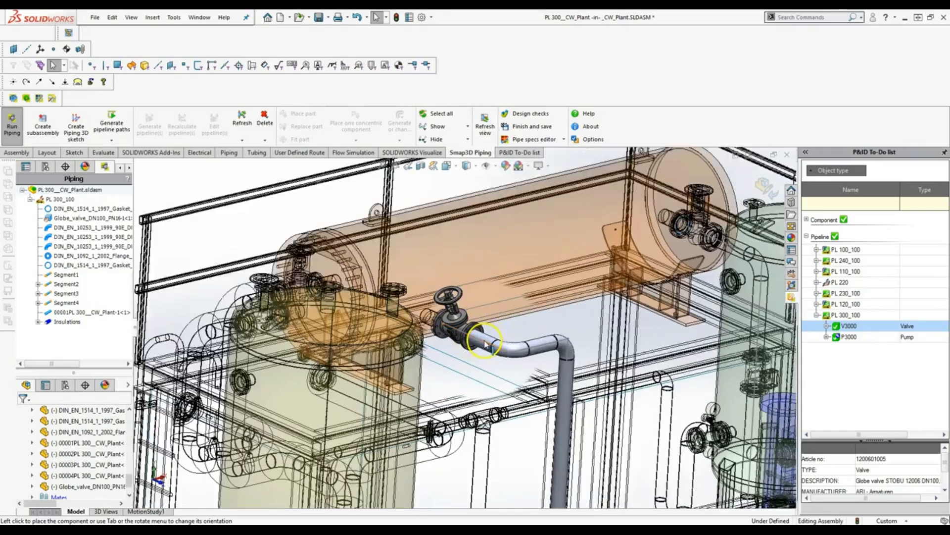
scroll(458, 331, "down", 5)
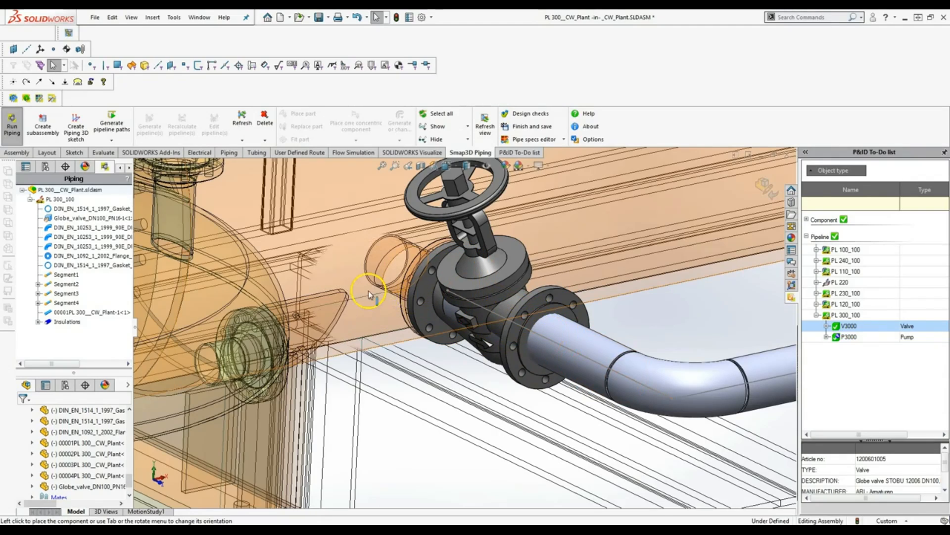
left_click(85, 219)
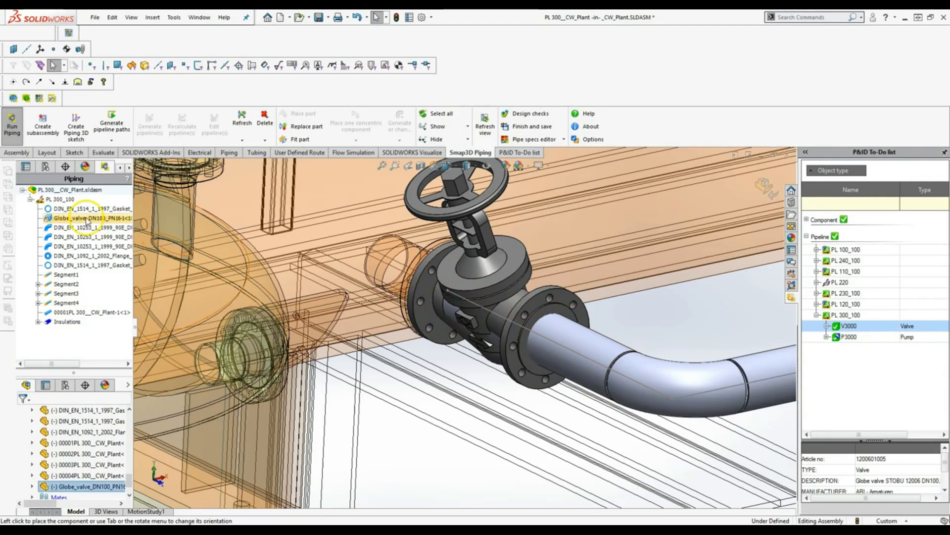
right_click(86, 222)
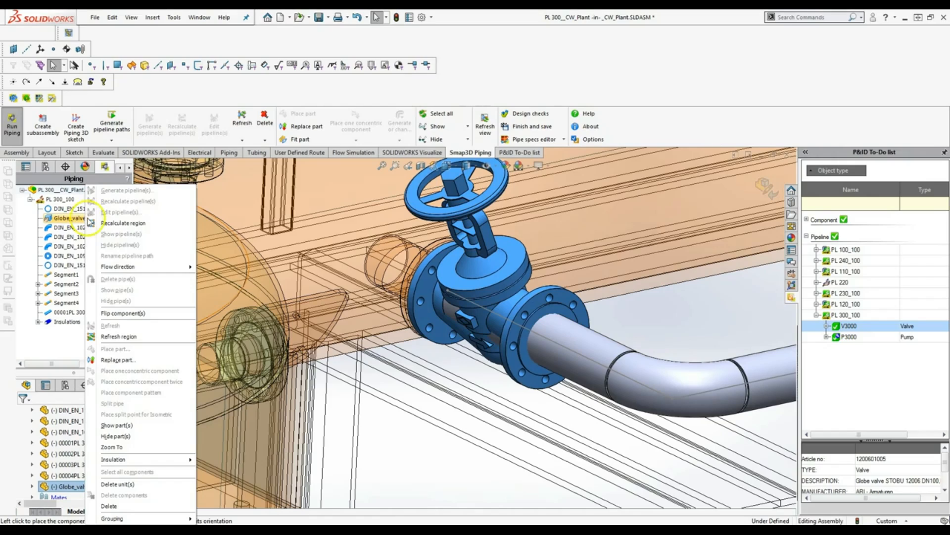
left_click(122, 224)
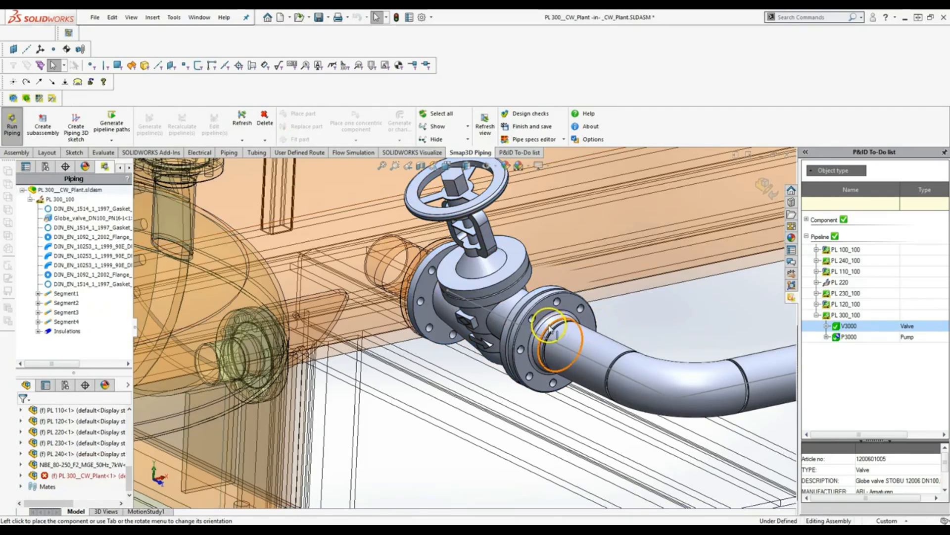
- Check the rebuilt PL 300_100 pipeline in the plant, and finish editing its subassembly to return to the main assembly
mouse_move(519, 340)
middle_mouse_down()
mouse_move(541, 273)
mouse_move(559, 277)
mouse_move(516, 339)
middle_mouse_up()
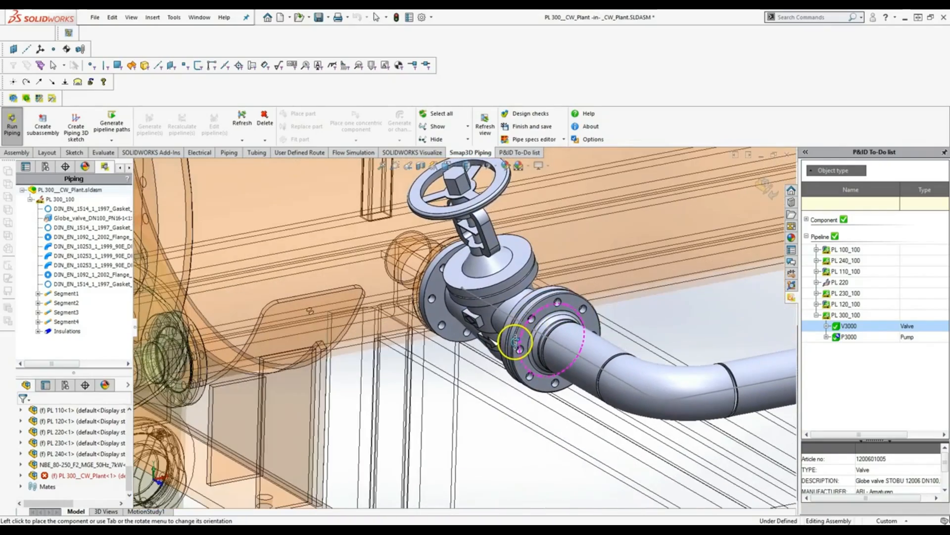
left_click(515, 340)
scroll(513, 426, "up", 10)
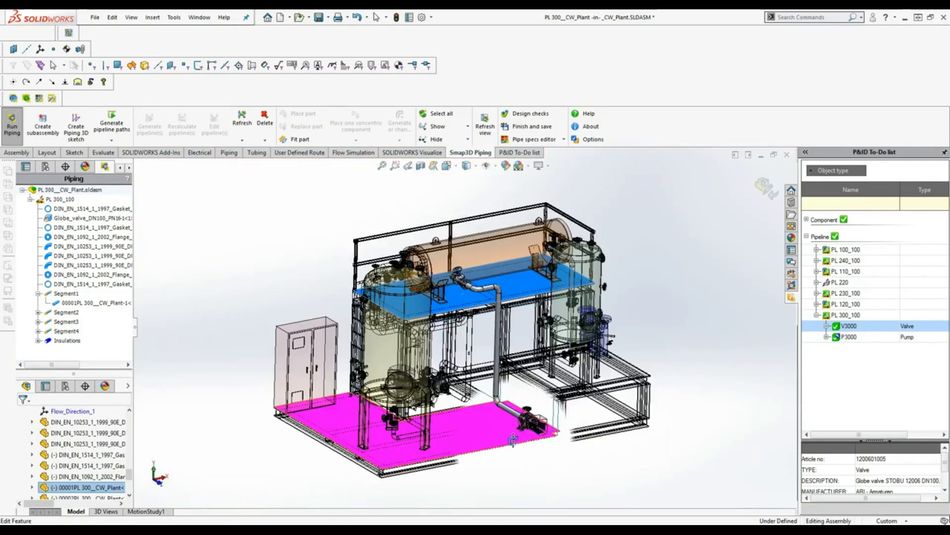
left_click(699, 326)
scroll(505, 299, "down", 1)
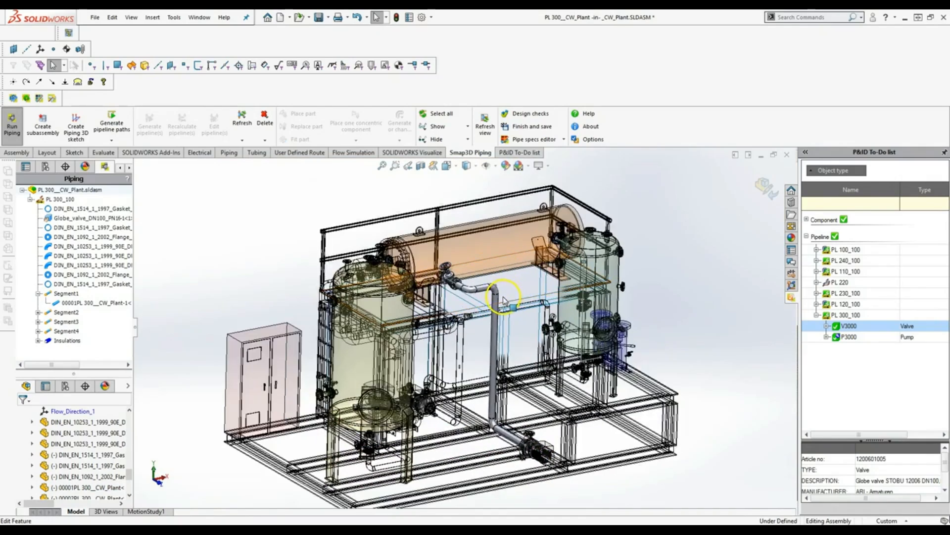
scroll(503, 299, "down", 3)
left_click(764, 191)
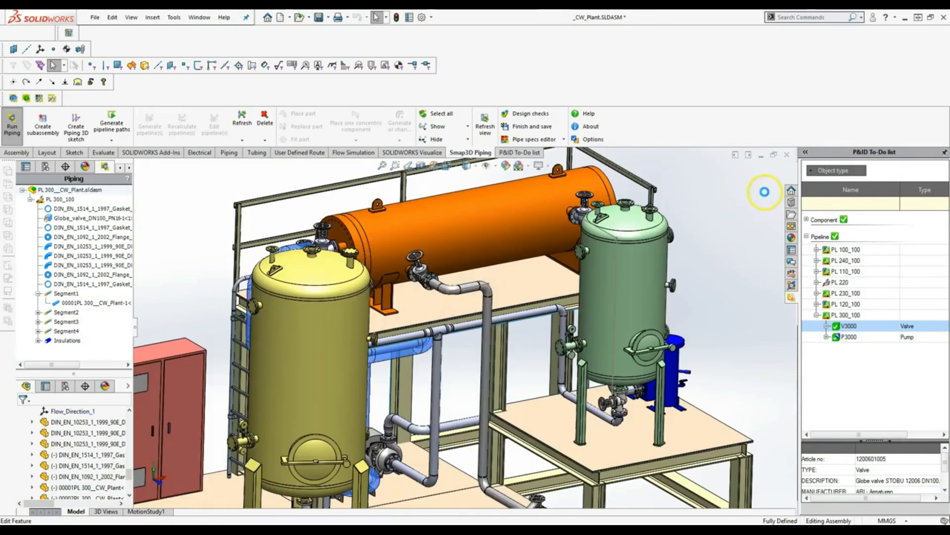
- Open the pipeline subassembly PL 300__CW_Plant on its own from the plant assembly and view it from the opposite side
middle_click_drag(483, 321, 491, 317)
scroll(92, 433, "up", 5)
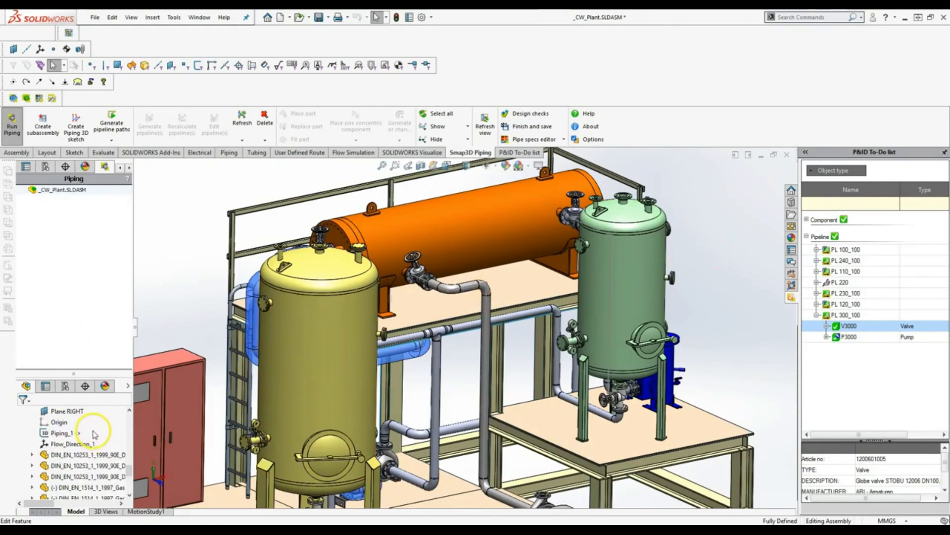
scroll(84, 446, "up", 5)
left_click(72, 477)
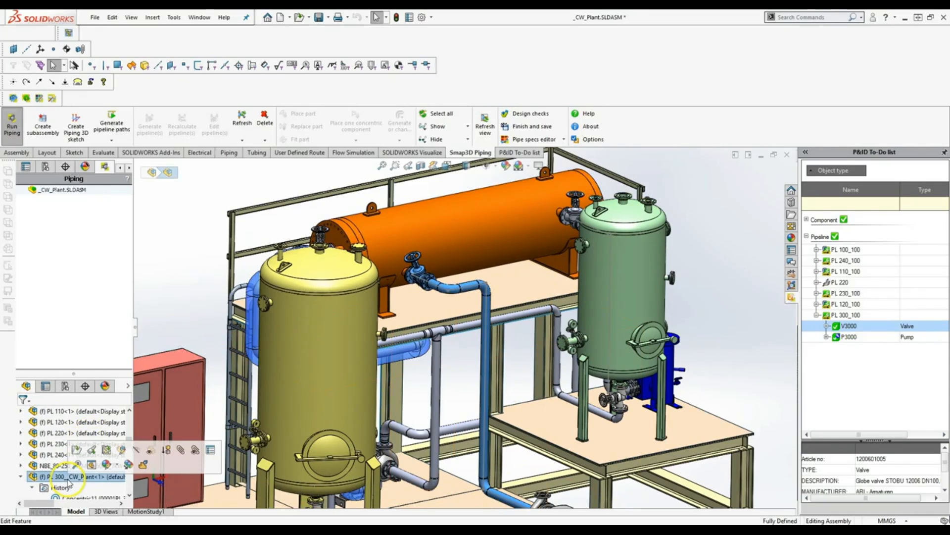
left_click(76, 448)
left_click(780, 163)
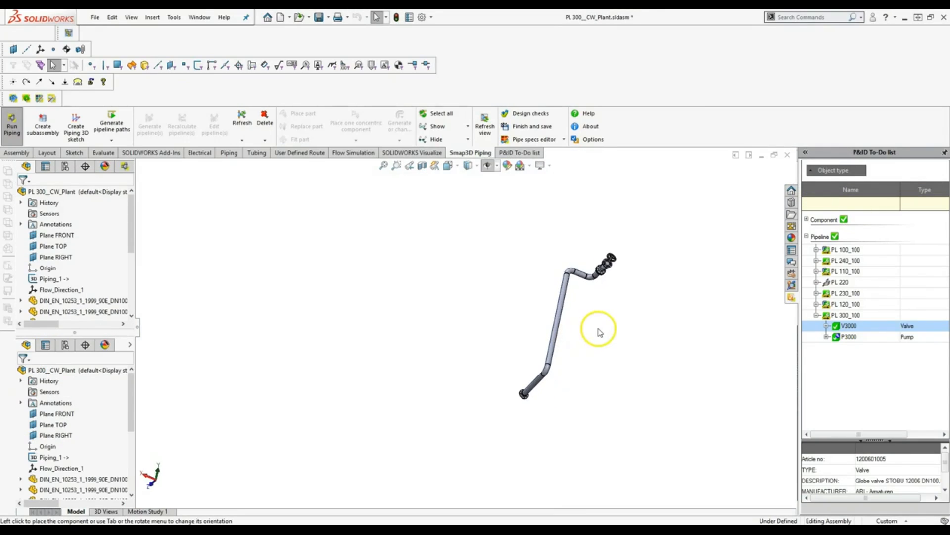
middle_click_drag(599, 331, 485, 322)
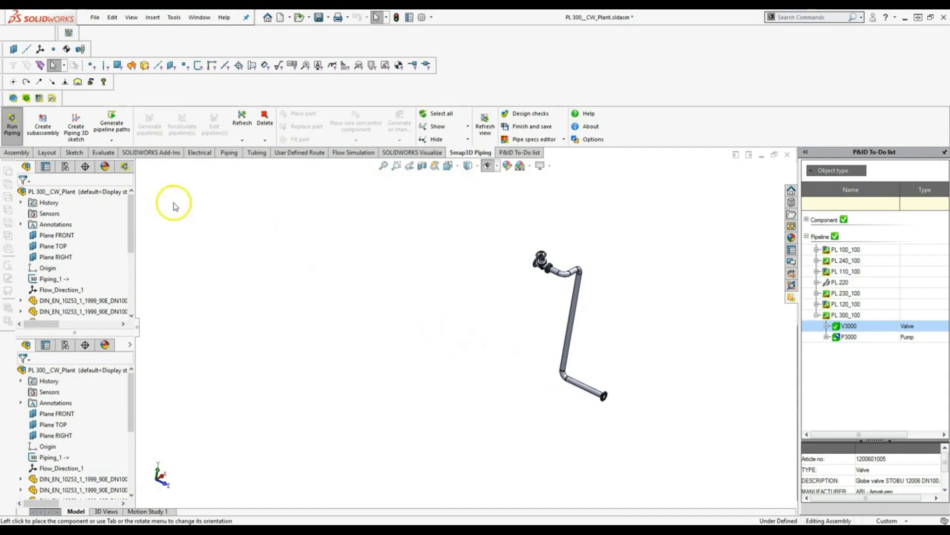
- Generate the Smap3D Isometric of PL 300__CW_Plant.sldasm from the CAD assembly and open the resulting PL 300_100 DXF drawing
left_click(13, 99)
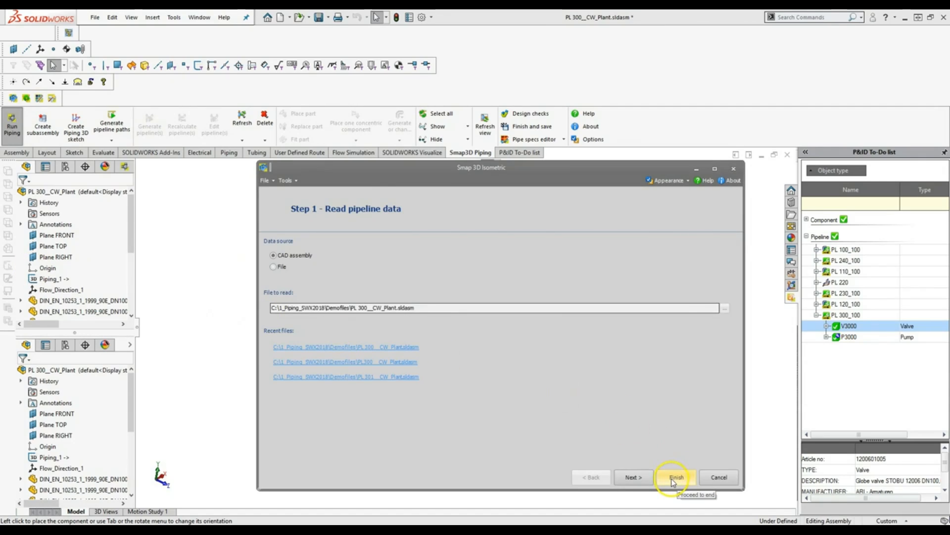
left_click(676, 478)
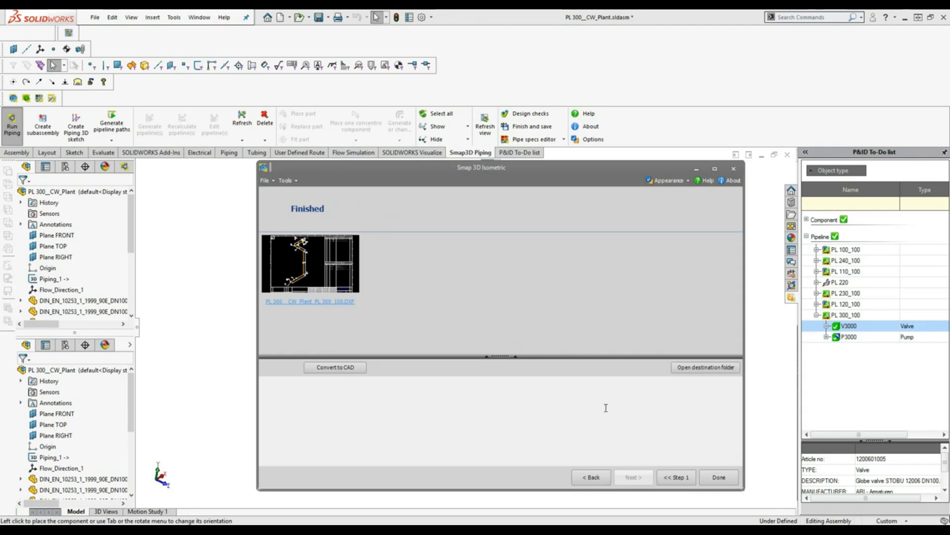
left_click(319, 299)
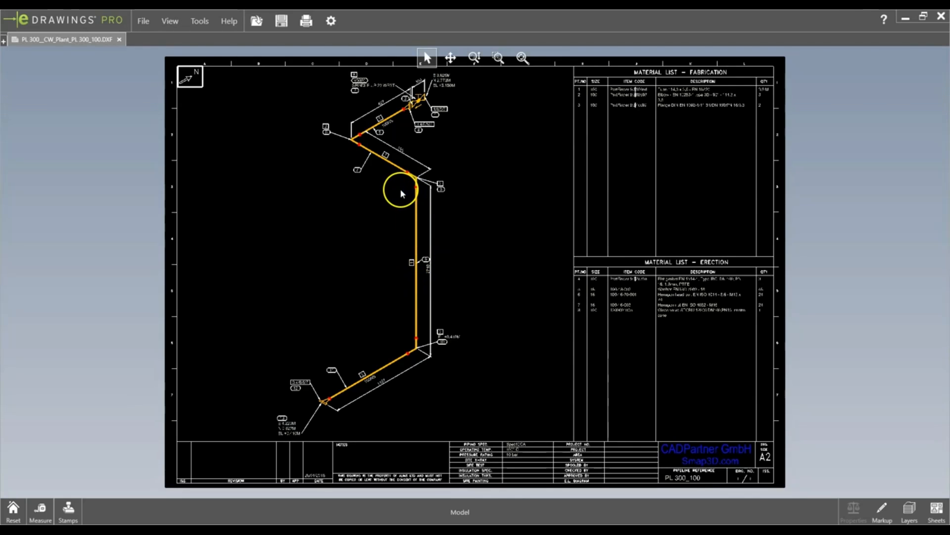
- Examine the PL 300_100 isometric along the pipe run, including valve V3000, the dimensions and the material lists
scroll(401, 193, "down", 2)
scroll(439, 201, "up", 6)
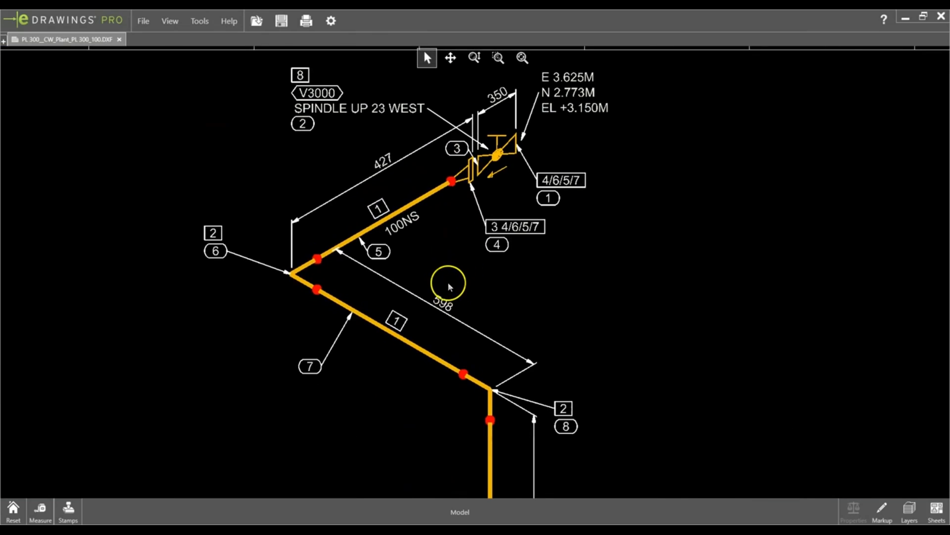
middle_click_drag(449, 284, 421, 274)
middle_click_drag(461, 394, 432, 208)
middle_click_drag(467, 284, 501, 188)
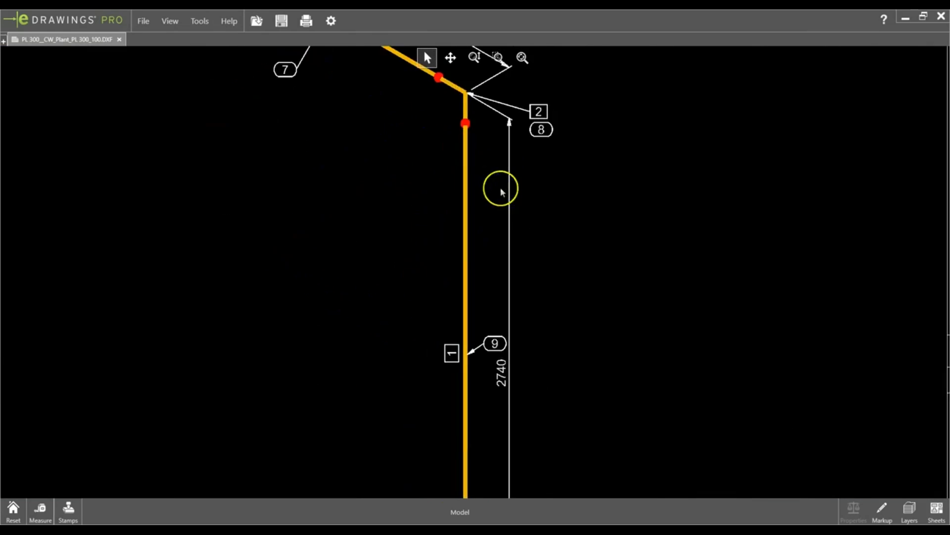
middle_click_drag(506, 397, 454, 354)
scroll(454, 354, "up", 3)
scroll(454, 355, "down", 6)
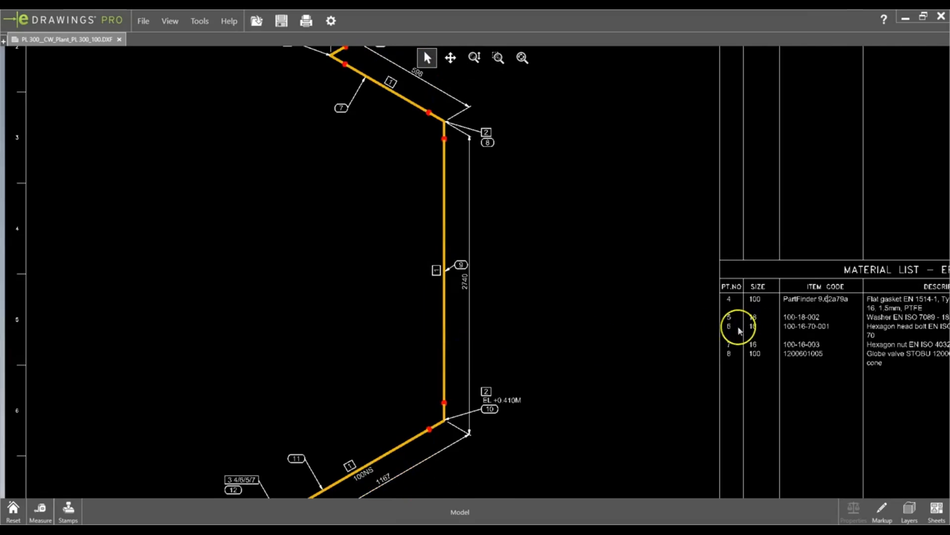
middle_click_drag(738, 327, 420, 351)
middle_click_drag(617, 198, 618, 253)
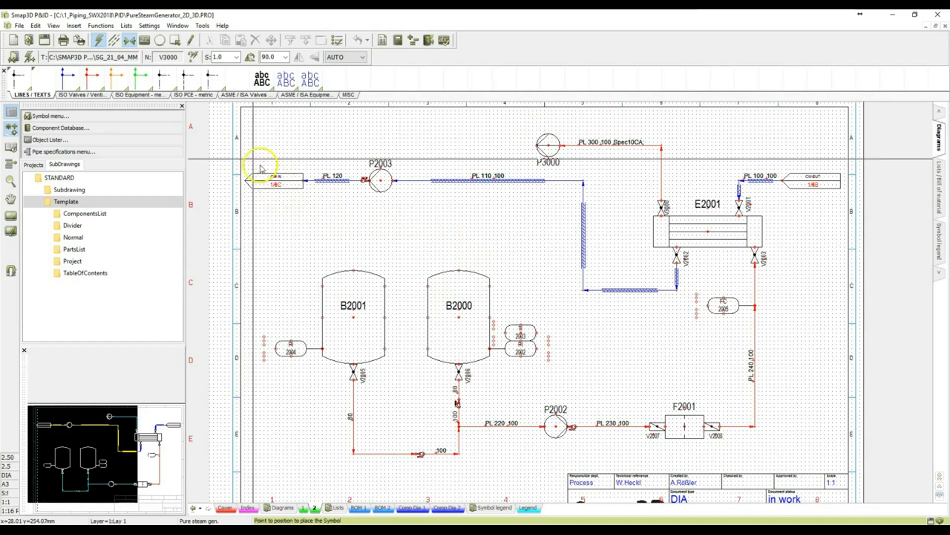
- In Smap3D P&ID, draw a red arrowed process line from pump P3000's free port to the top connection of tank B2000
left_click(91, 78)
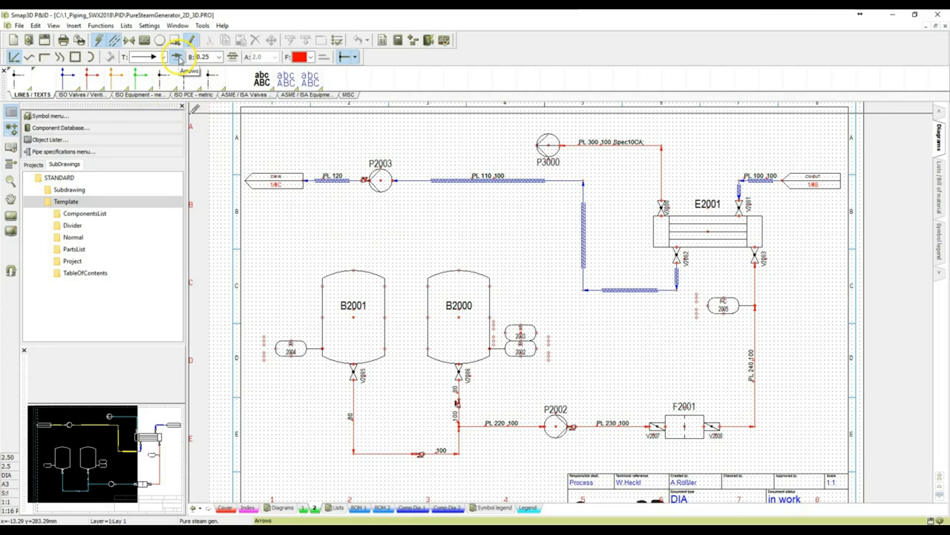
left_click(344, 58)
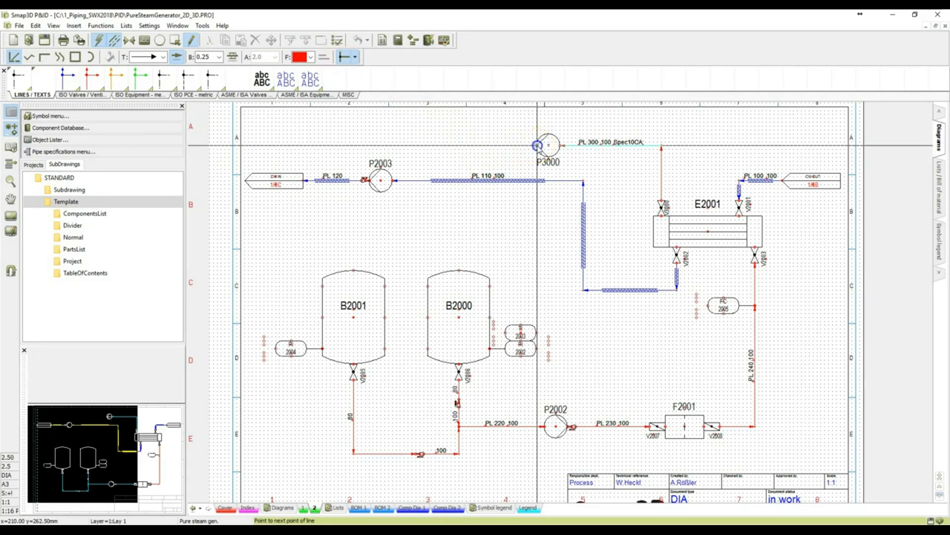
double_click(460, 146)
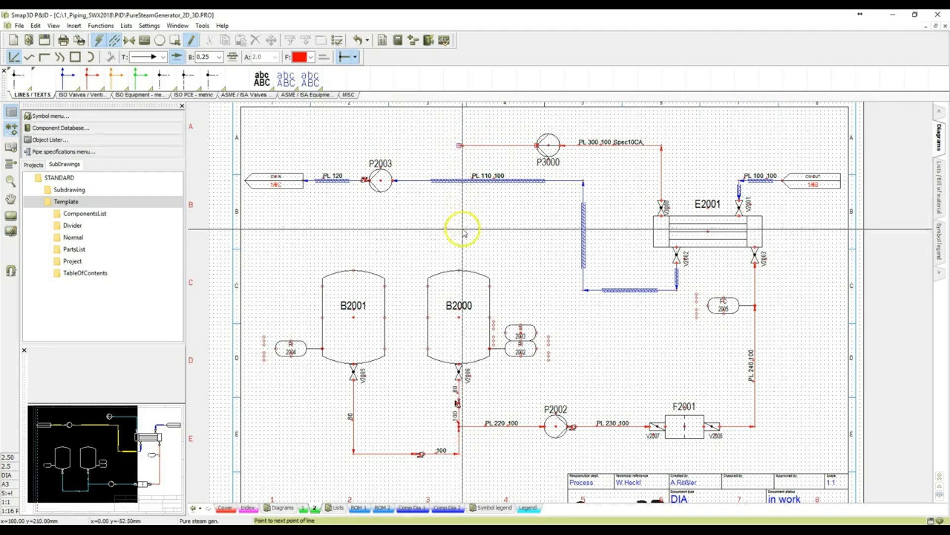
left_click(460, 270)
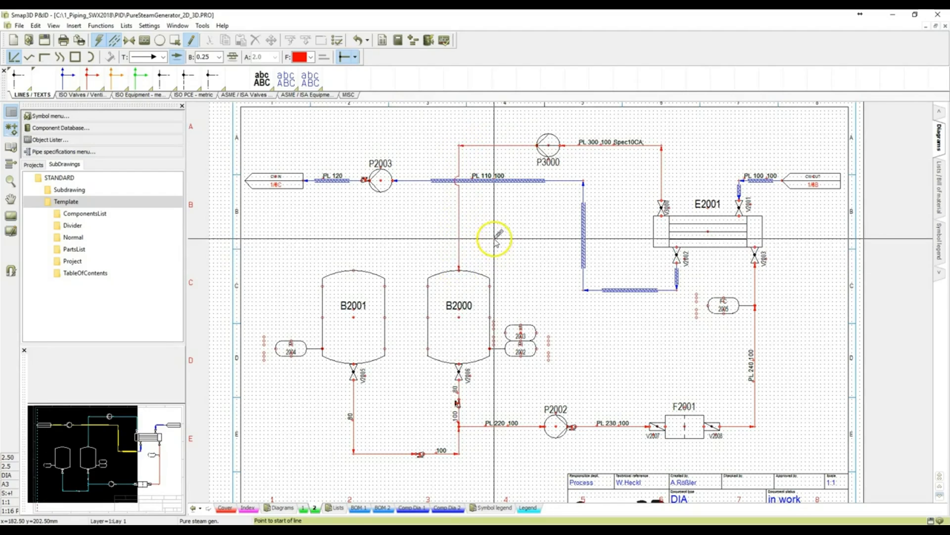
- Assign the new P3000–B2000 line the next free line number after PL 300, PL 301, and make the number visible
left_click(460, 240)
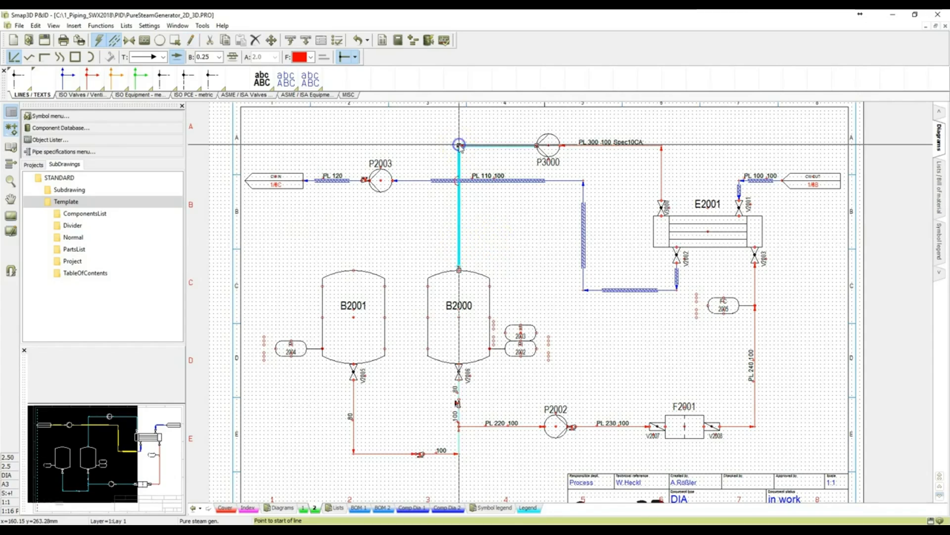
left_click(321, 42)
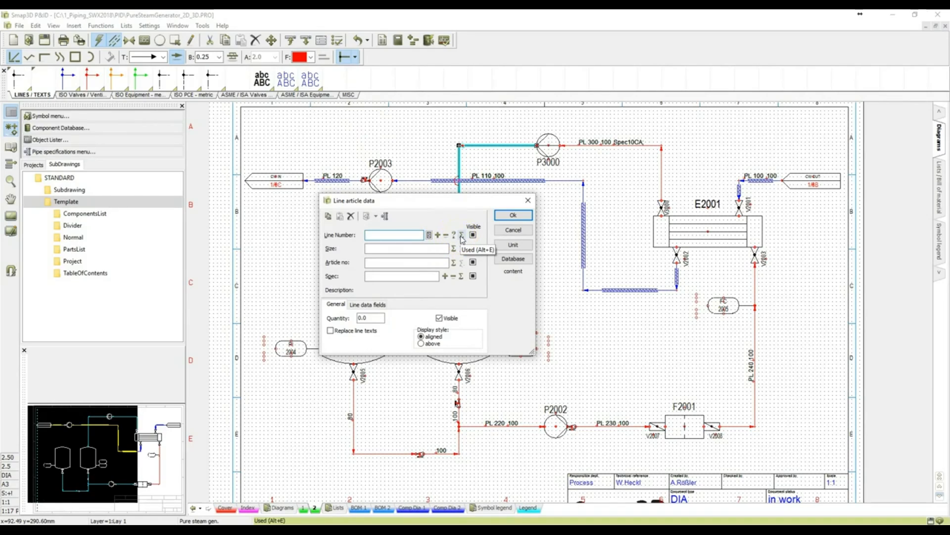
left_click(460, 236)
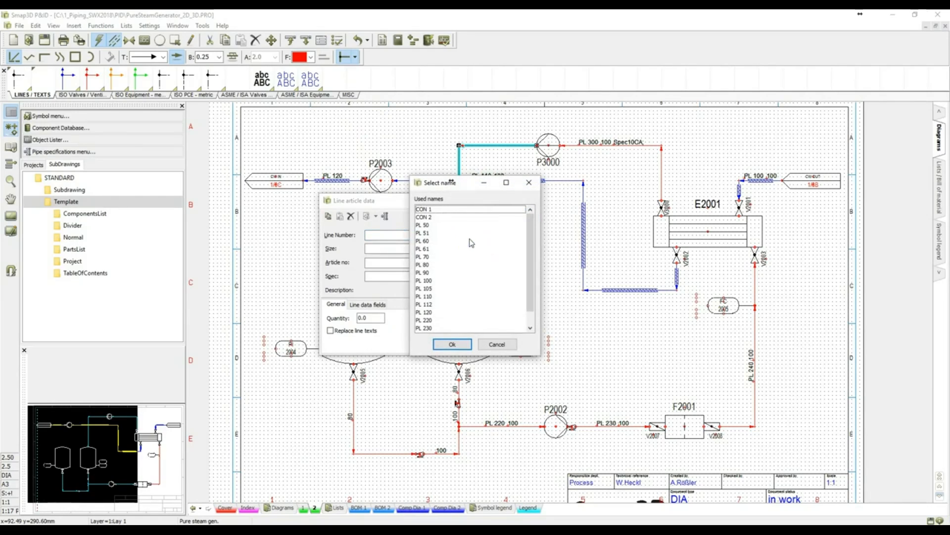
left_click_drag(529, 234, 530, 254)
left_click(425, 328)
left_click(458, 347)
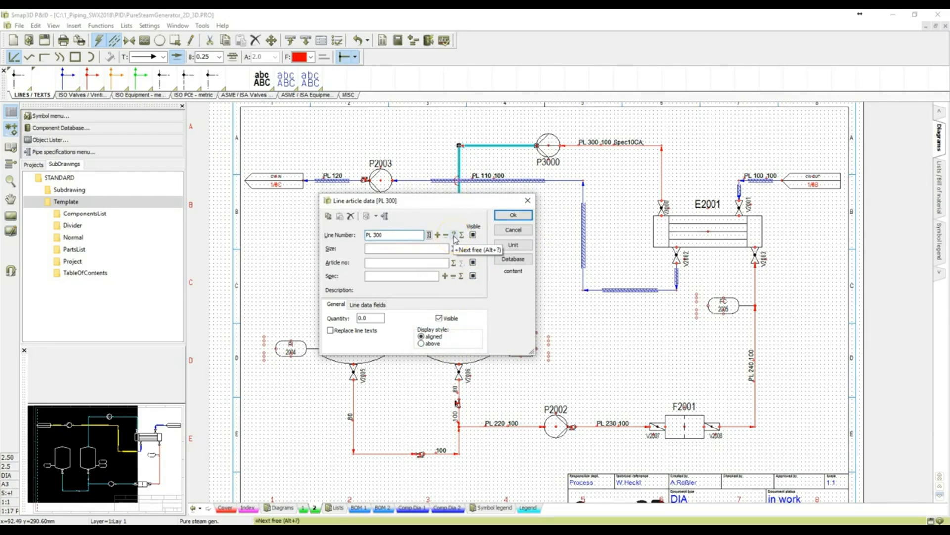
left_click(456, 238)
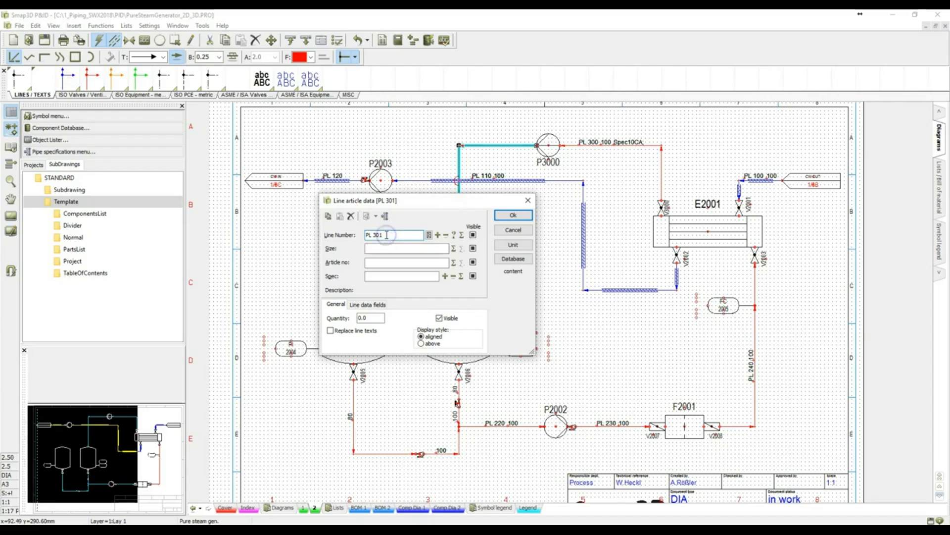
left_click(472, 235)
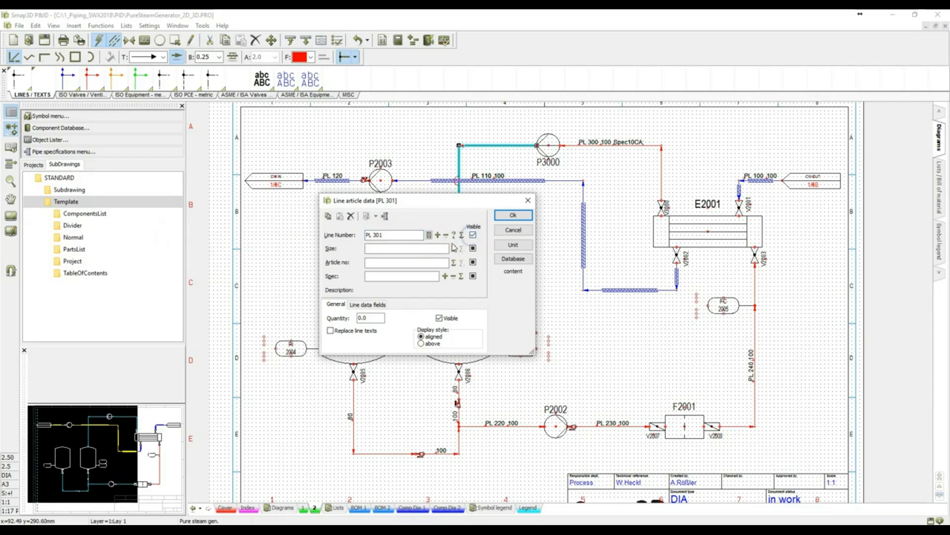
- Assign pipe specification Spec10CA with diameter DN 100 to line PL 301, with the size and specification visible
left_click(385, 217)
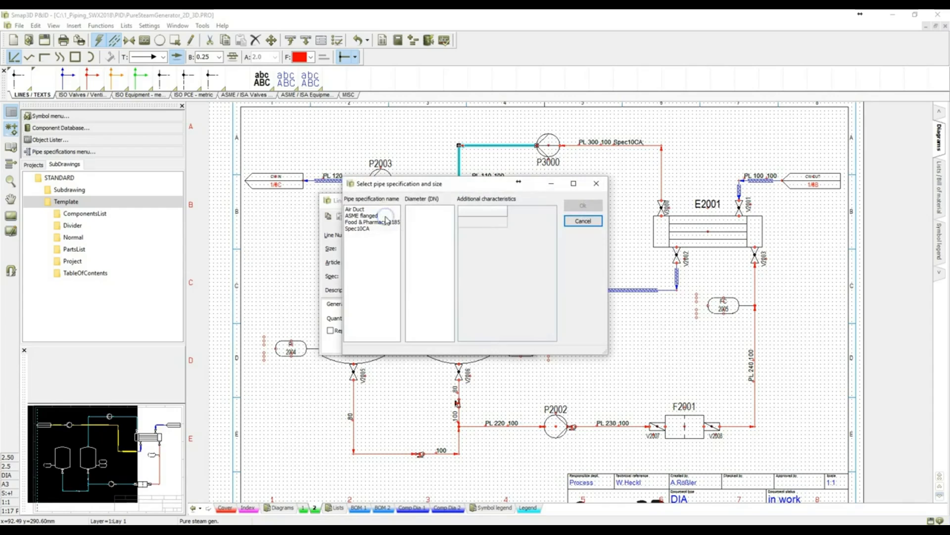
left_click(362, 229)
left_click(417, 261)
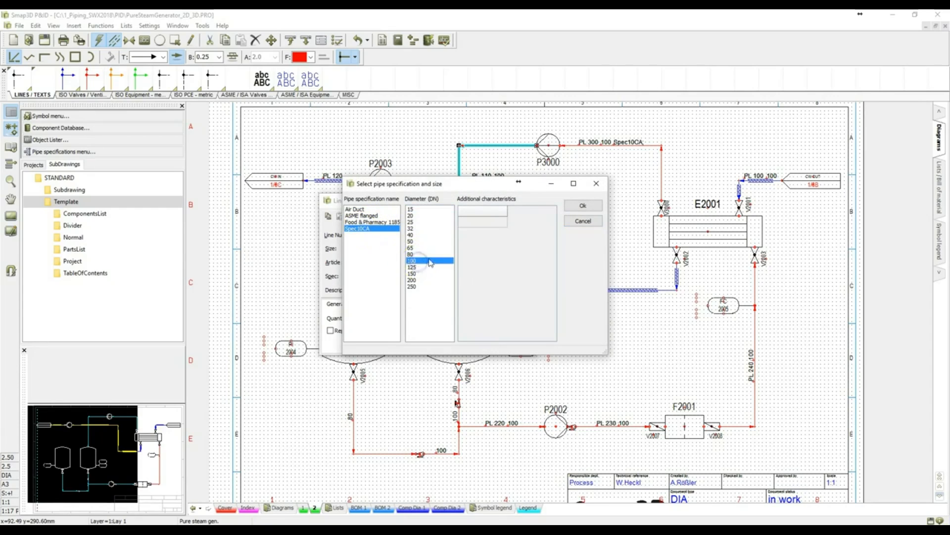
left_click(578, 208)
left_click(473, 248)
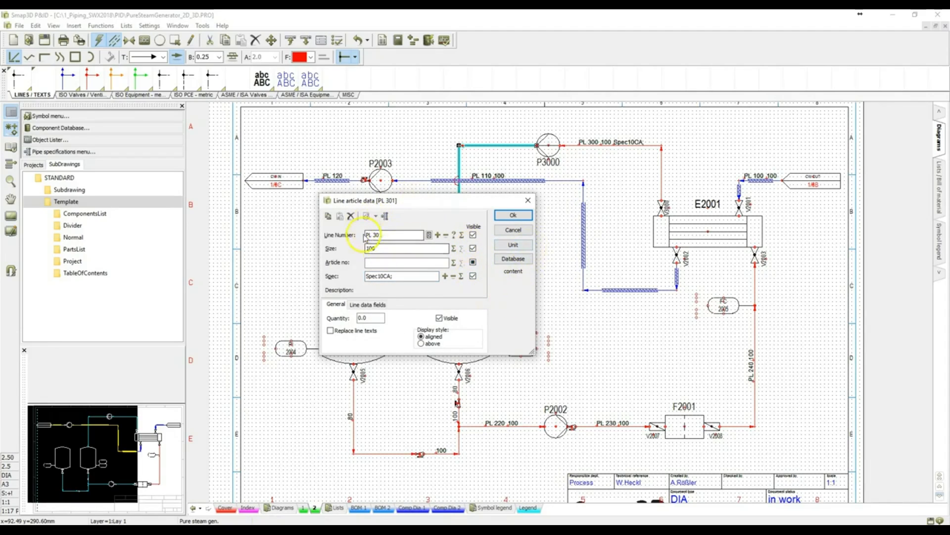
- Copy the article data of line PL 301 for reuse, apply it to the line and deselect the line
left_click(329, 217)
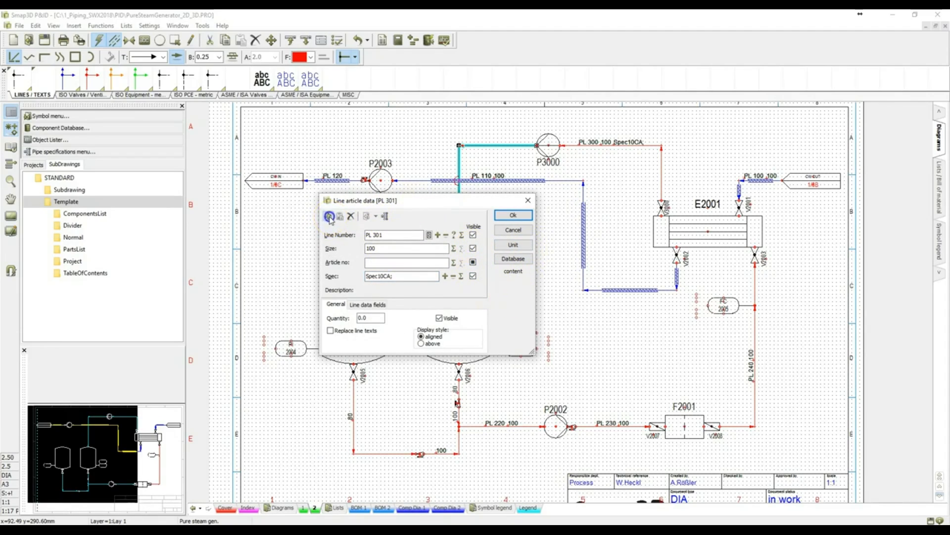
left_click(514, 215)
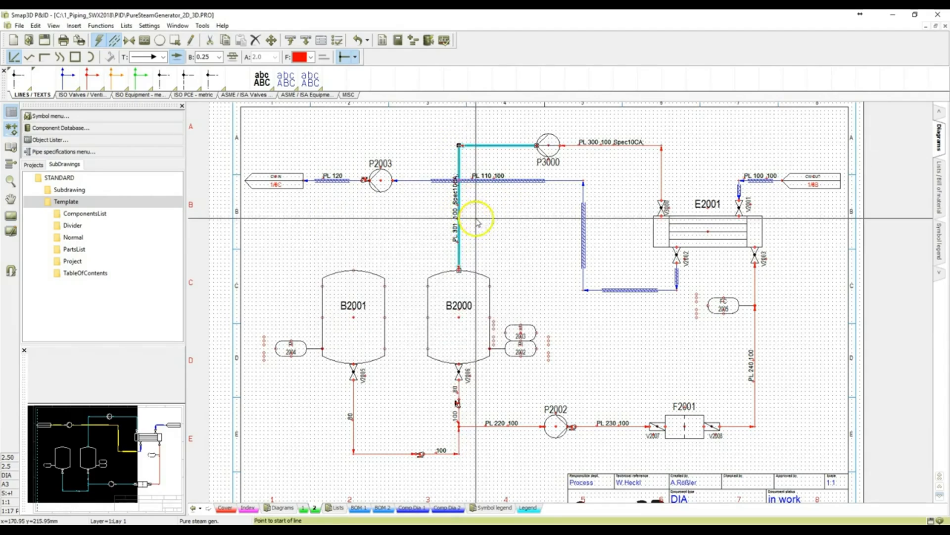
left_click(414, 237)
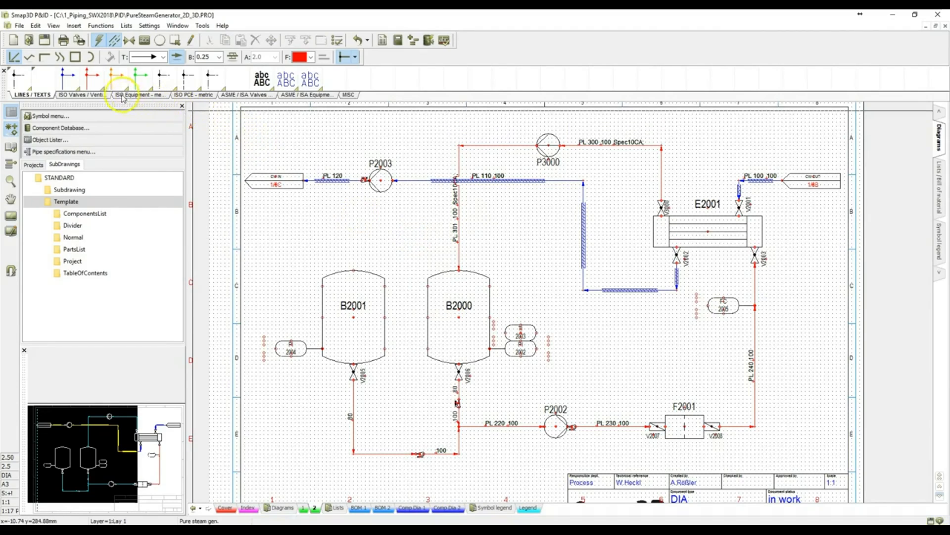
- Draw a red process line from the top connection of tank B2001 up and across to join the vertical PL 301 line
left_click(94, 78)
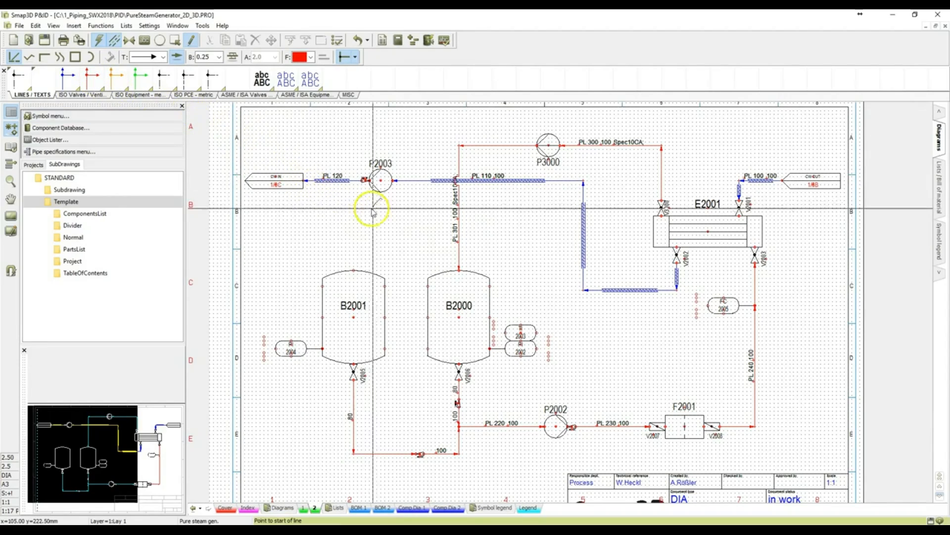
left_click(354, 270)
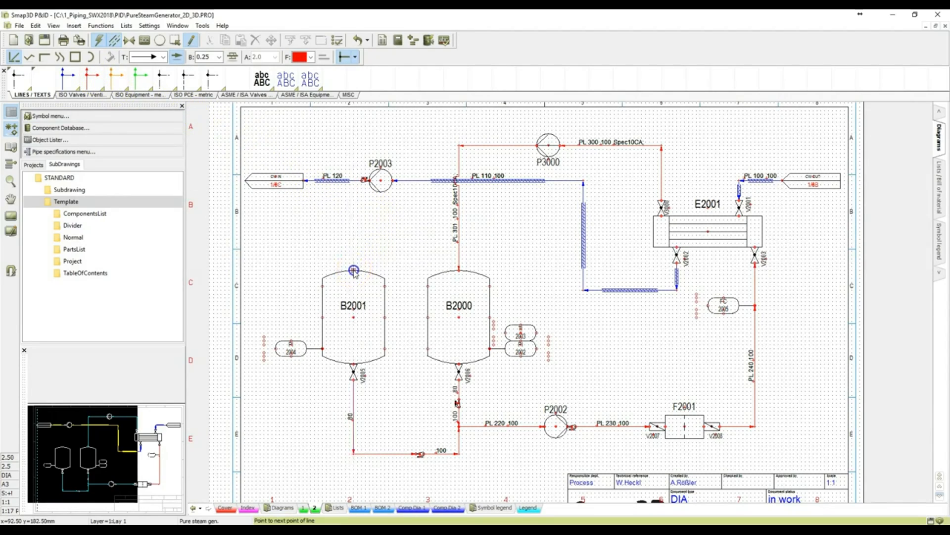
left_click(354, 224)
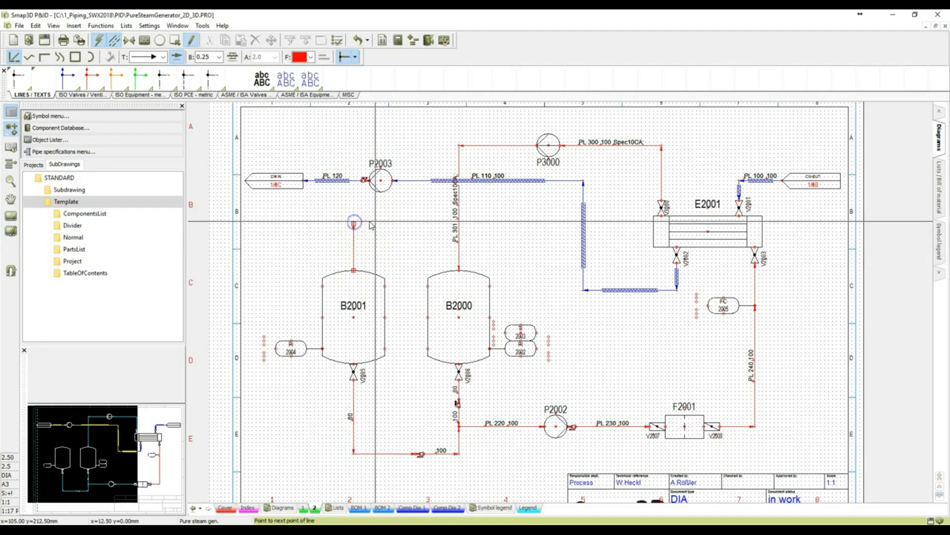
left_click(458, 224)
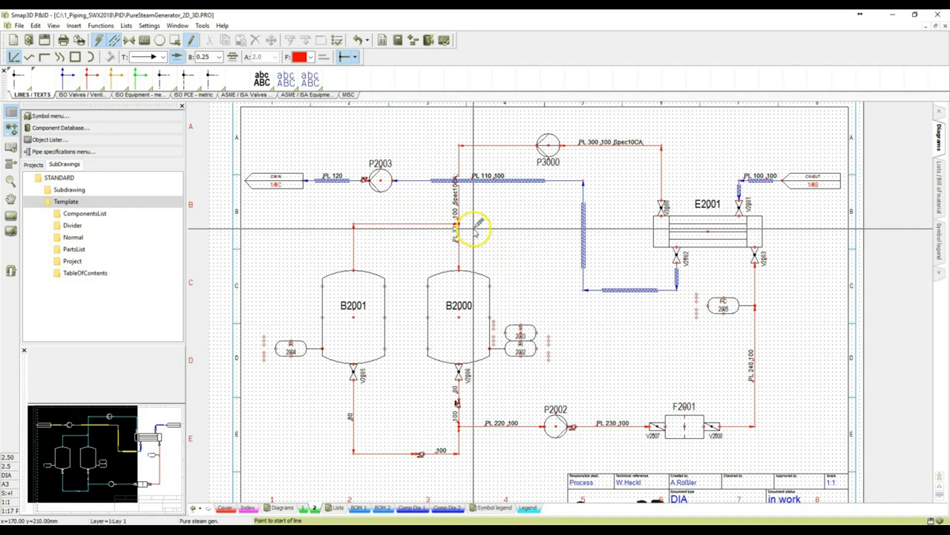
- Paste the copied article data (PL 301, size 100, Spec10CA) onto the branch line from B2001, apply it and deselect the line
left_click(354, 223)
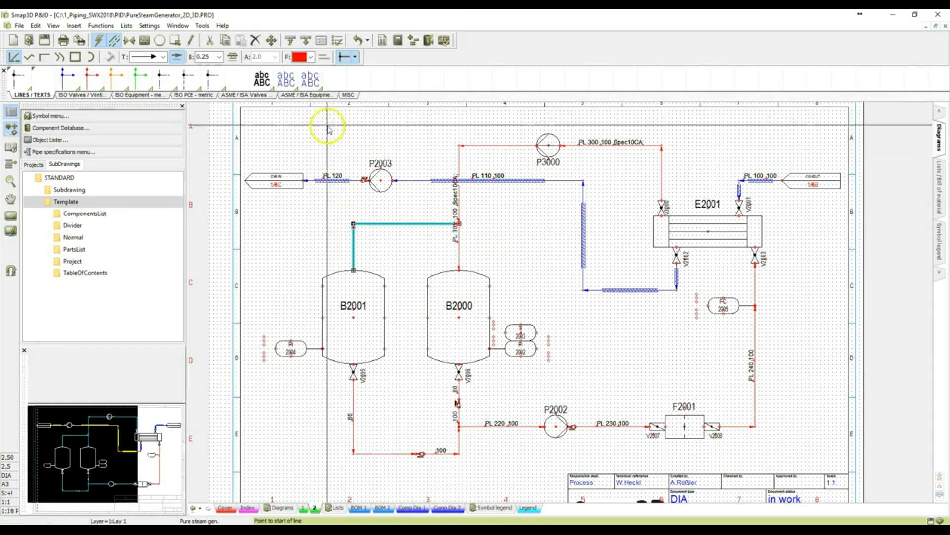
left_click(323, 43)
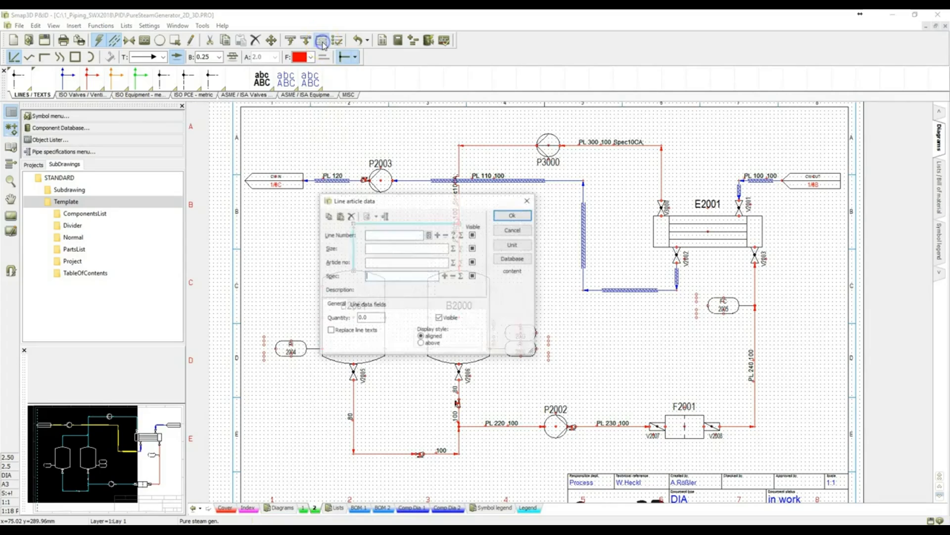
left_click(341, 217)
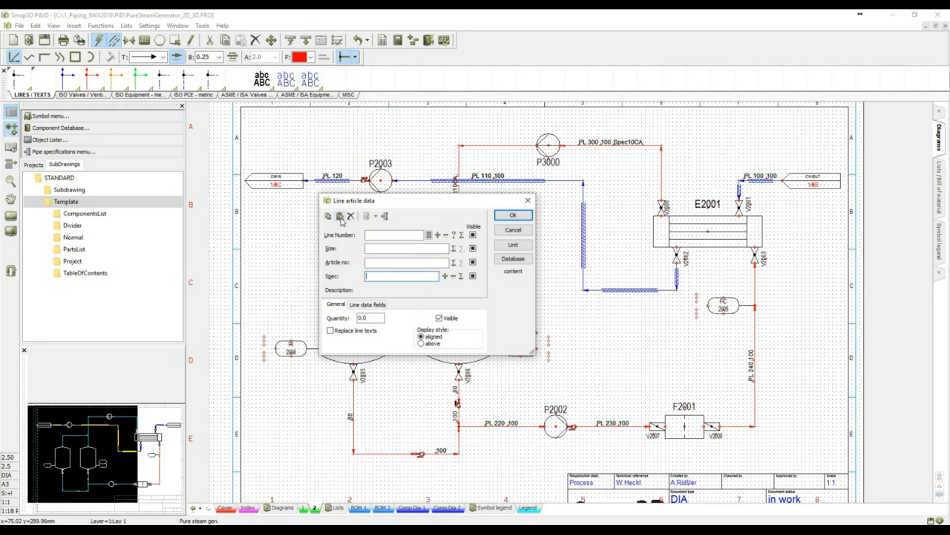
left_click(340, 218)
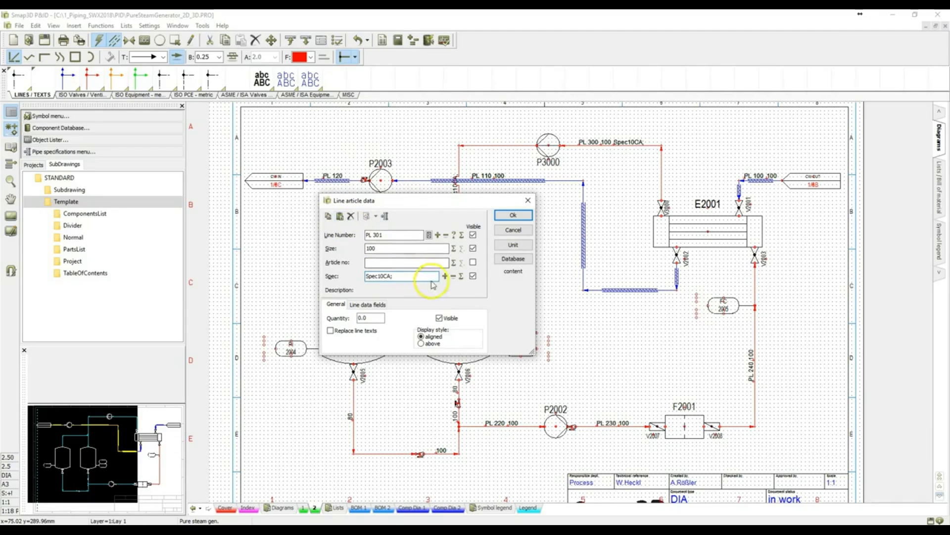
left_click(513, 216)
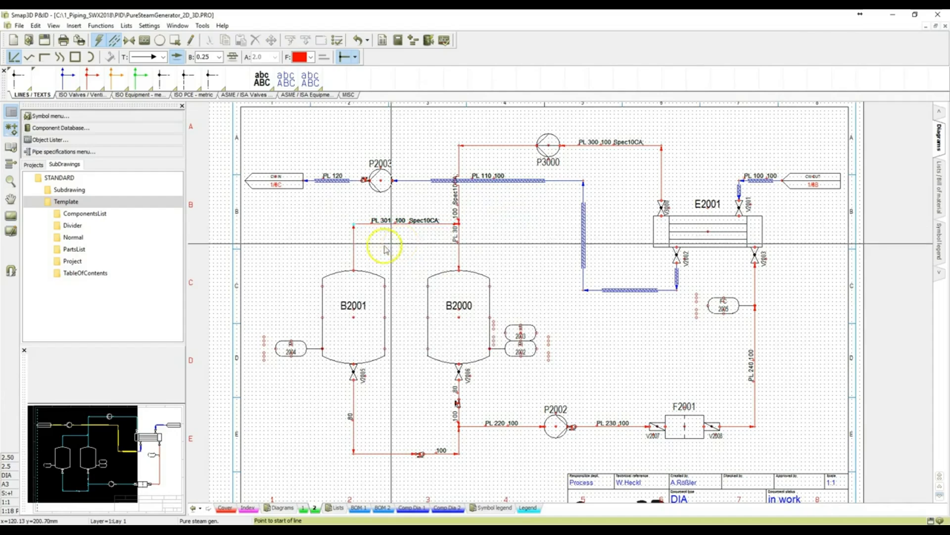
left_click(227, 297)
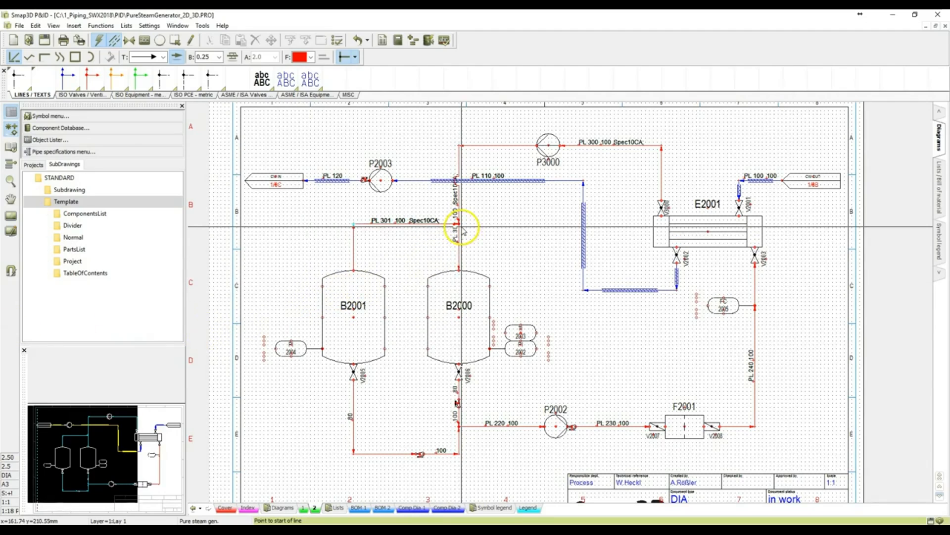
- Place the three-way valve STEVI 450-423 from the line's specification at the PL 301 branch junction, rotated to 270°
left_click(460, 145)
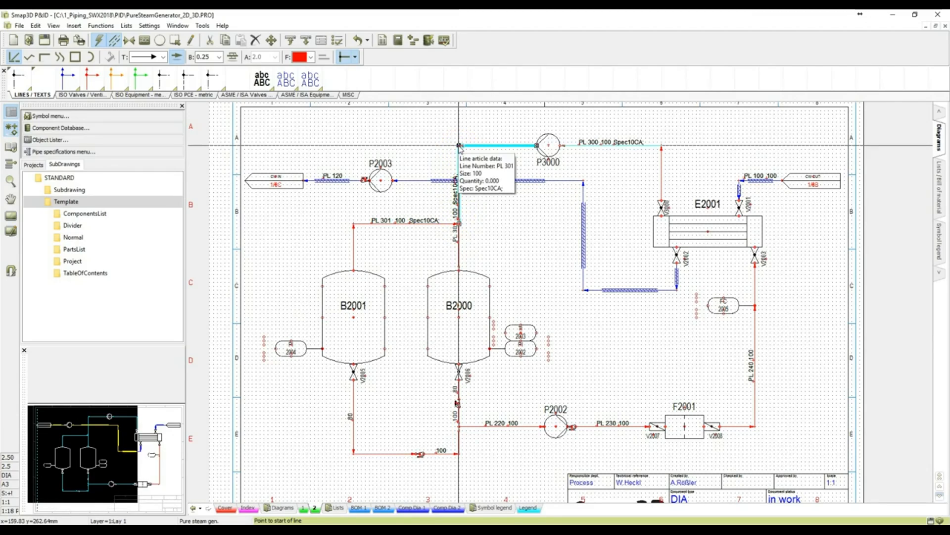
right_click(460, 146)
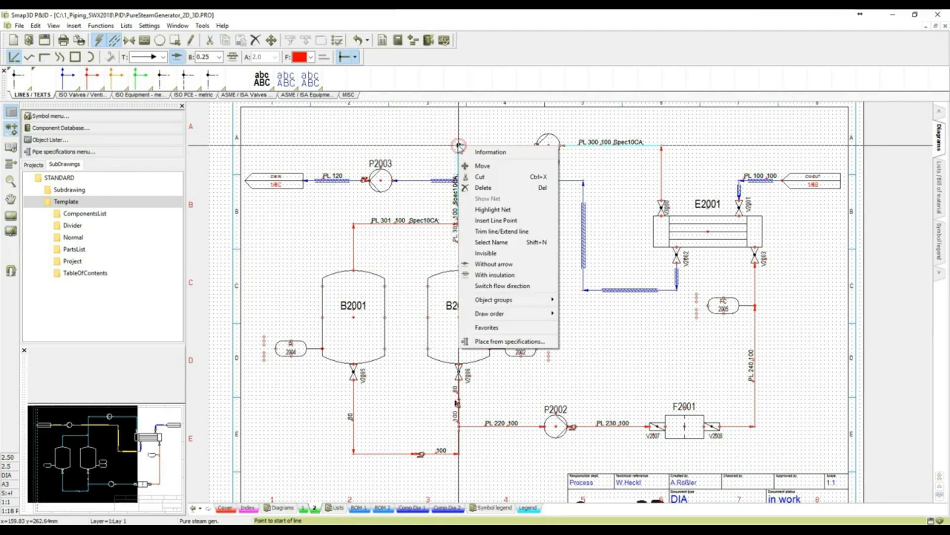
left_click(503, 341)
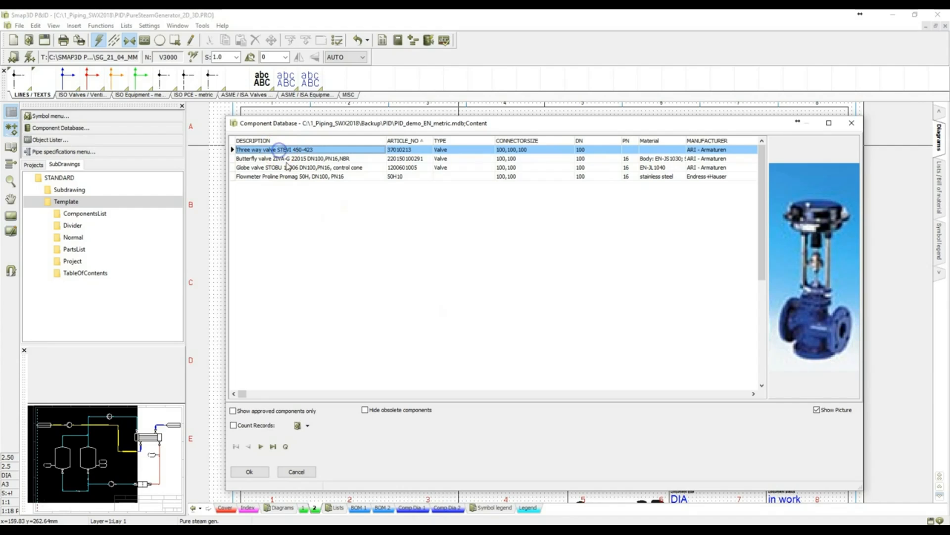
left_click(251, 471)
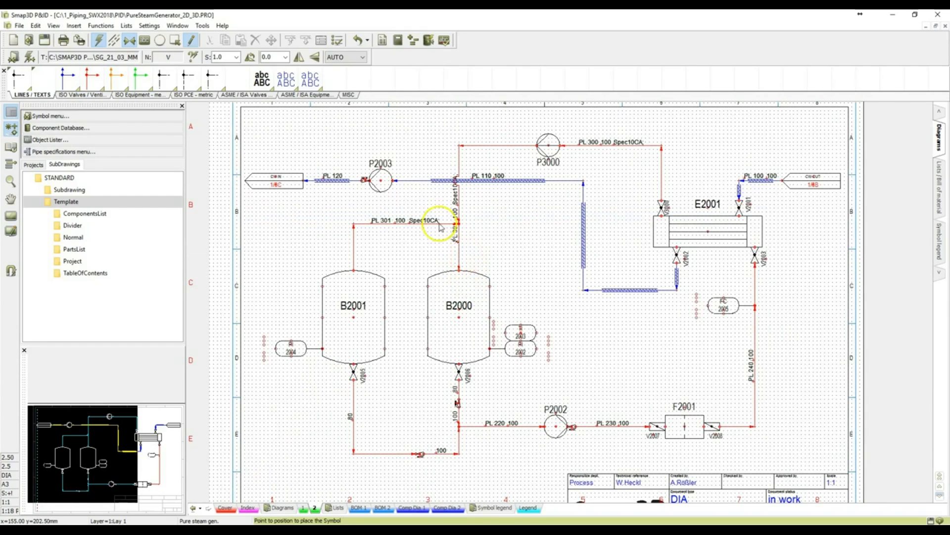
left_click(284, 57)
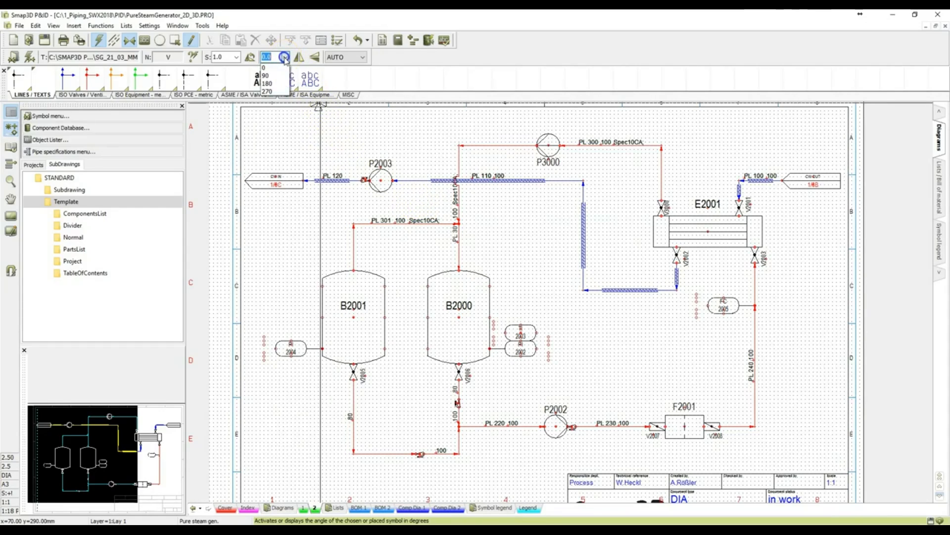
left_click(273, 95)
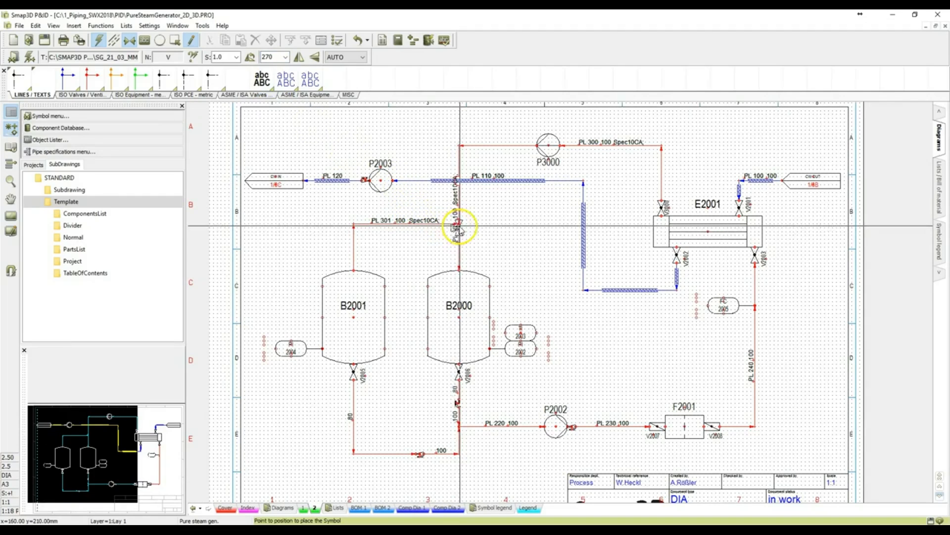
scroll(453, 227, "up", 1)
scroll(427, 271, "up", 1)
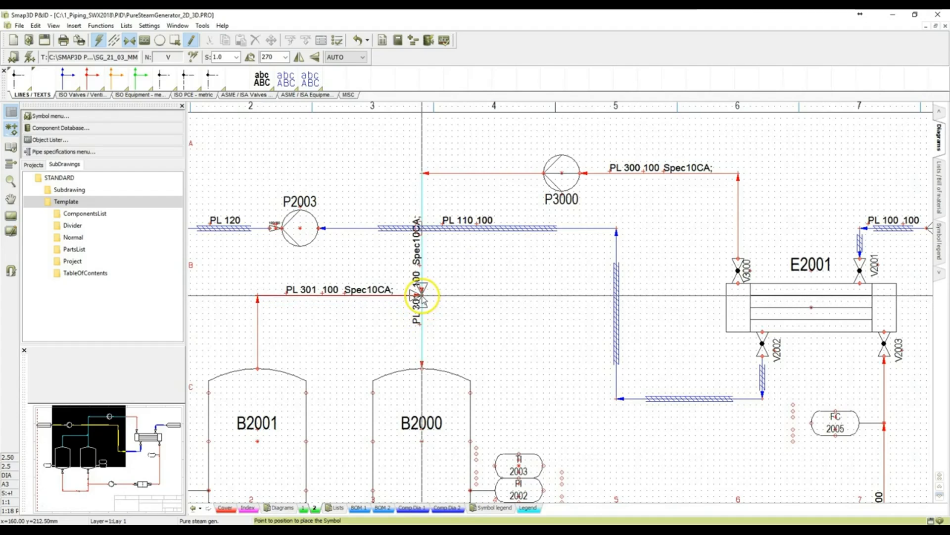
left_click(422, 297)
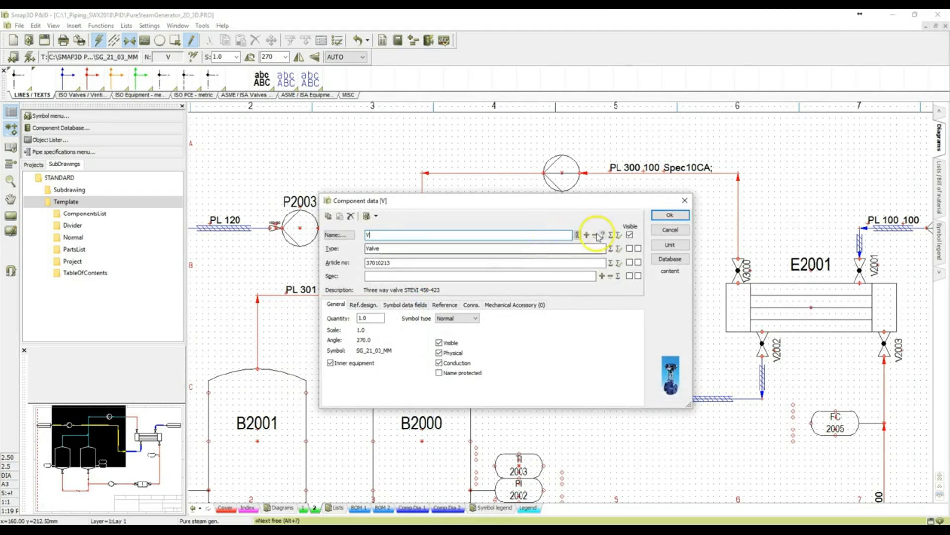
- Name the three-way valve V3001, taking the next free number after V3000, and finish placing valves
left_click(609, 237)
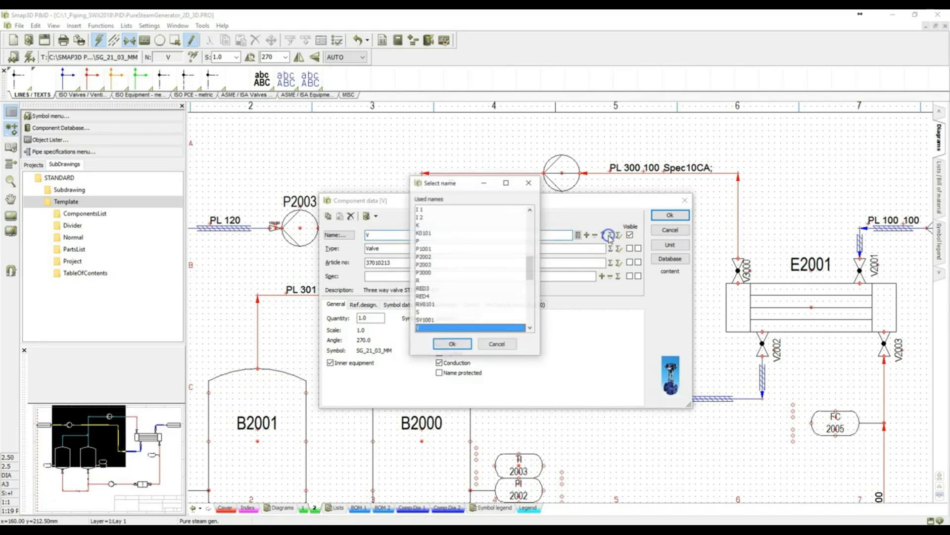
left_click_drag(530, 267, 530, 303)
left_click(424, 249)
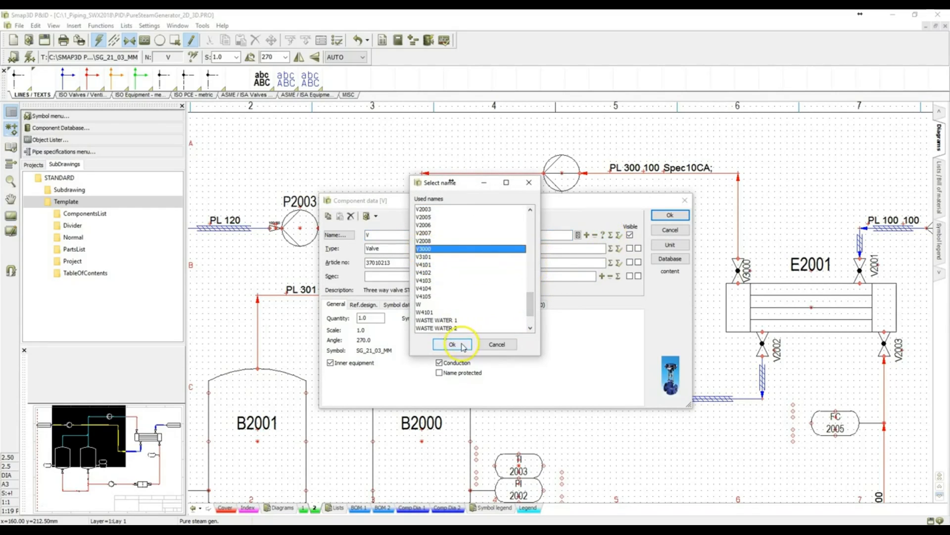
left_click(452, 344)
left_click(603, 235)
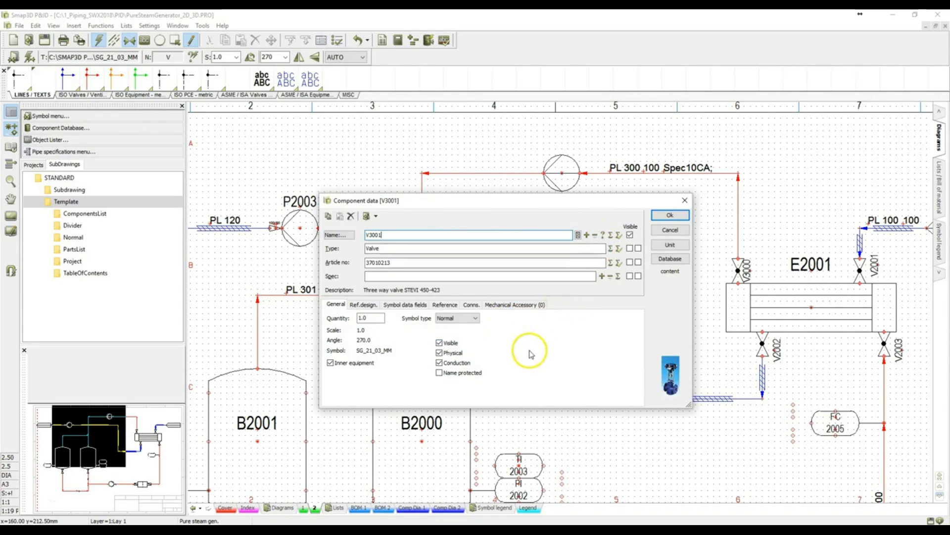
left_click(669, 217)
key("Escape")
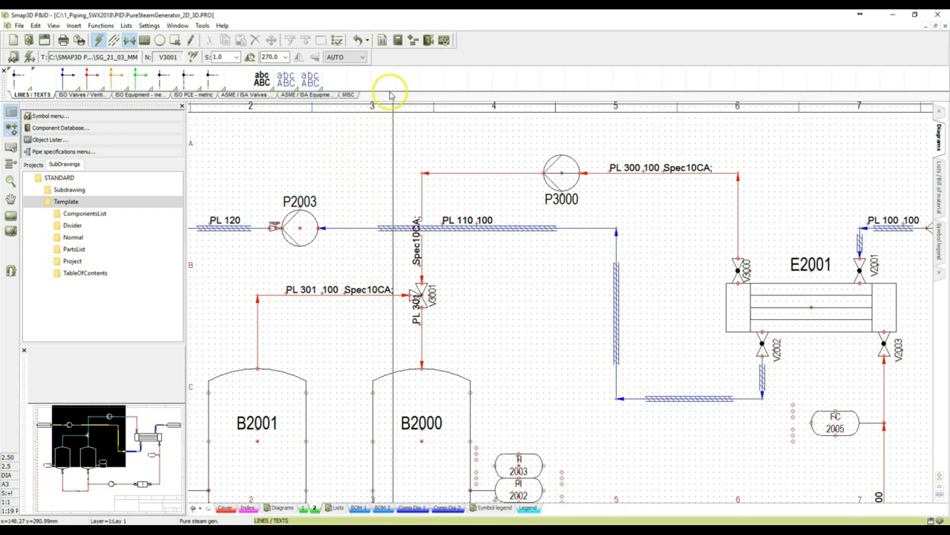
- Run the design check with Compare diameter enabled, locate the reported error in the drawing and close the check
left_click(338, 41)
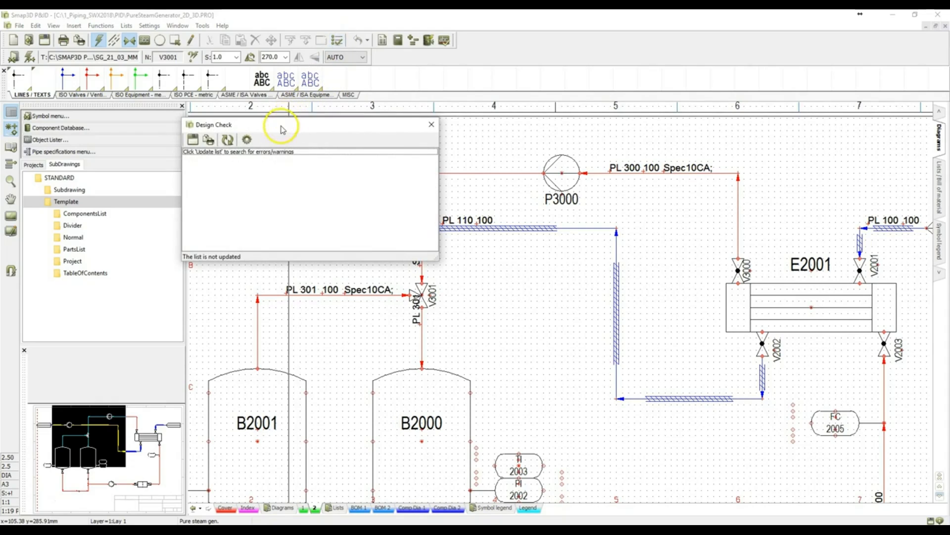
left_click_drag(281, 127, 323, 171)
left_click(289, 184)
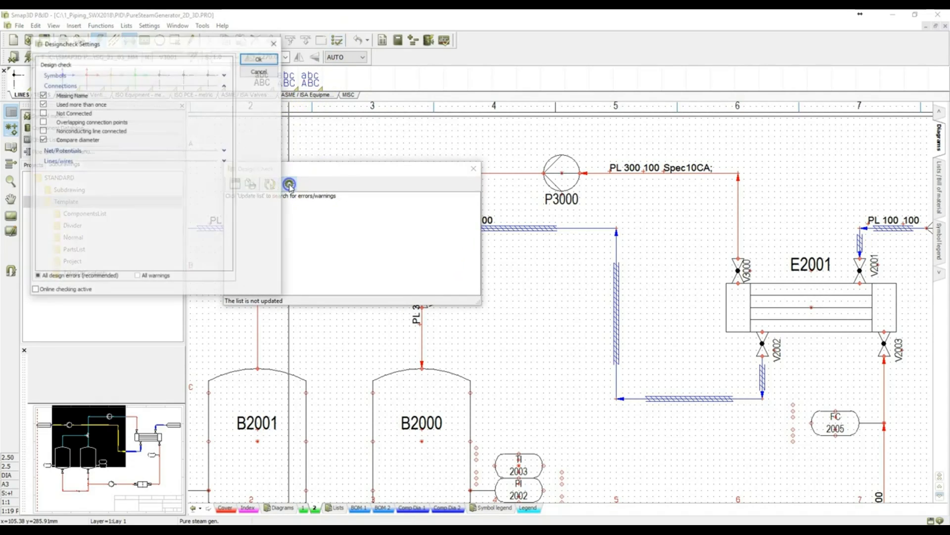
left_click(64, 140)
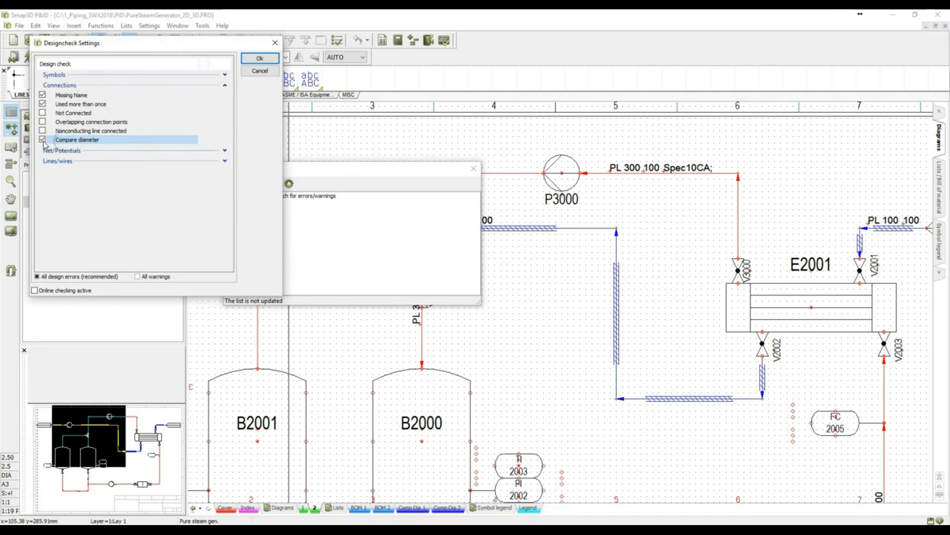
left_click(253, 58)
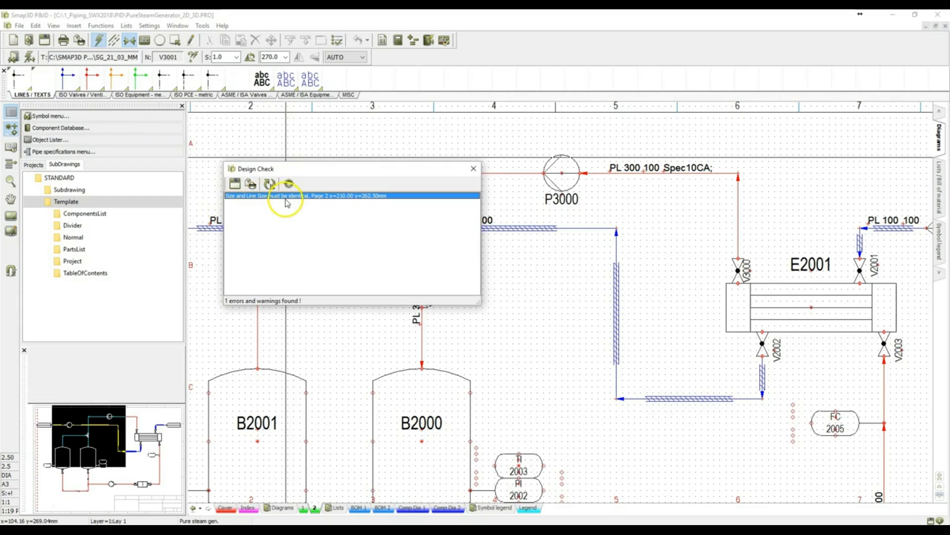
double_click(363, 196)
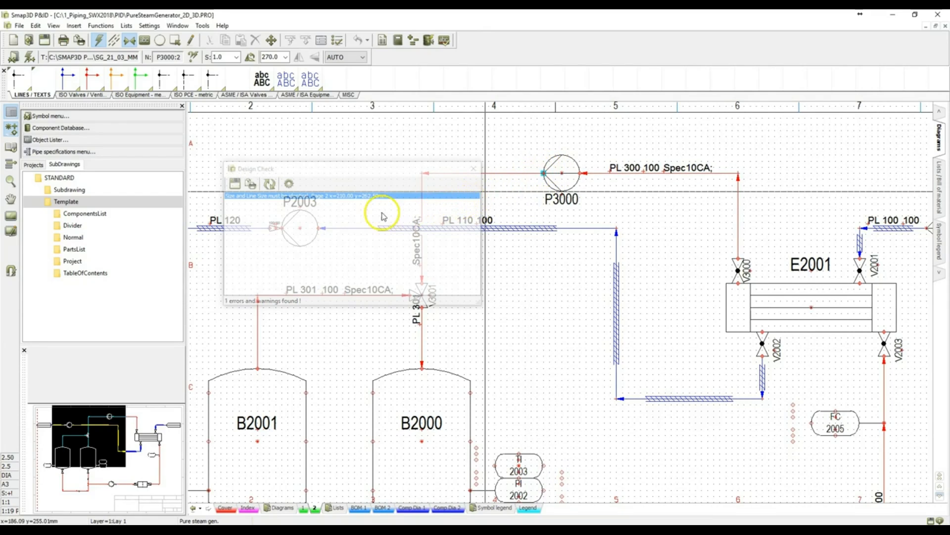
left_click(473, 171)
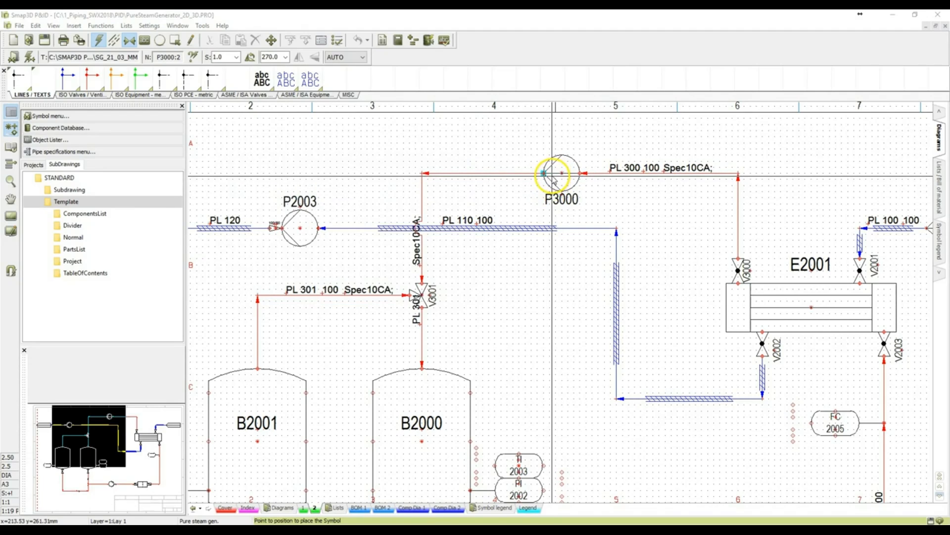
- Place a reducer symbol at 0° on the PL 301 line just after the outlet of pump P3000
scroll(553, 178, "up", 1)
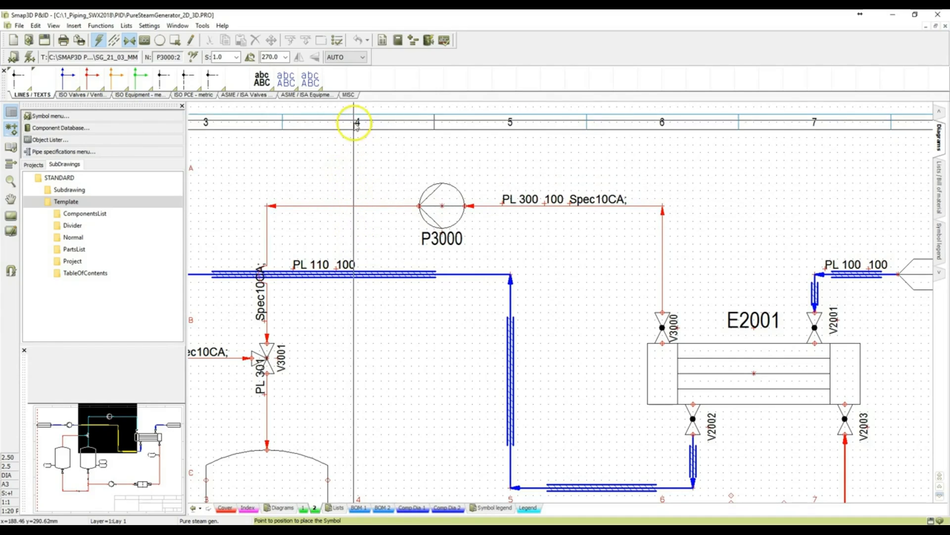
left_click(348, 94)
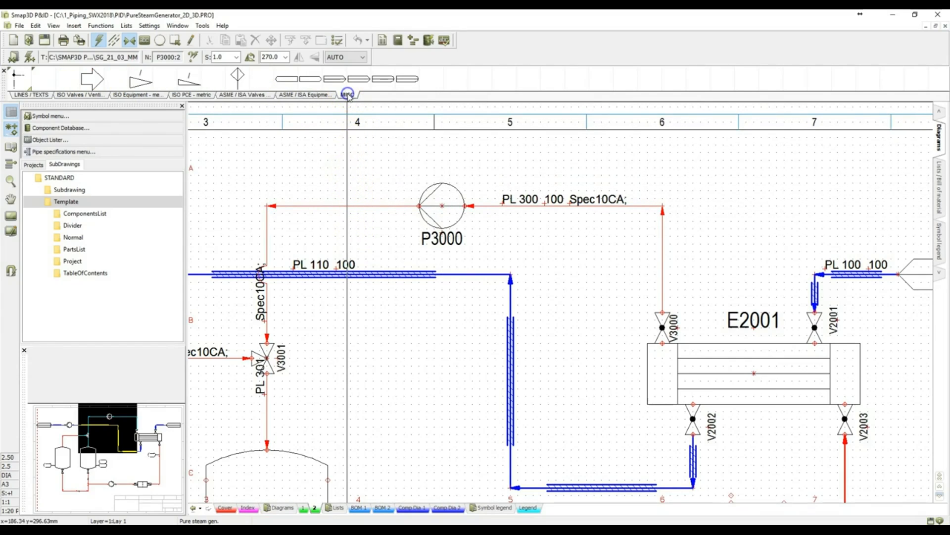
left_click(138, 83)
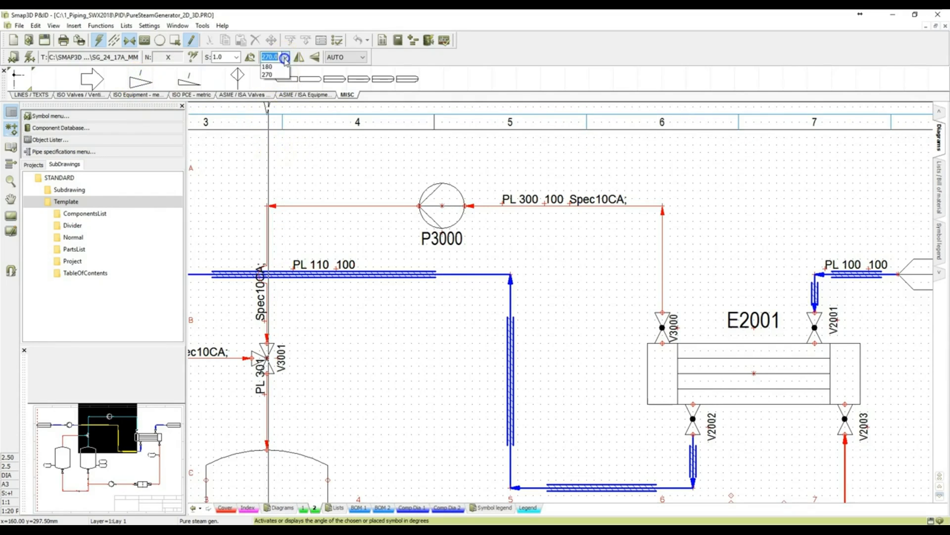
left_click(286, 57)
left_click(274, 77)
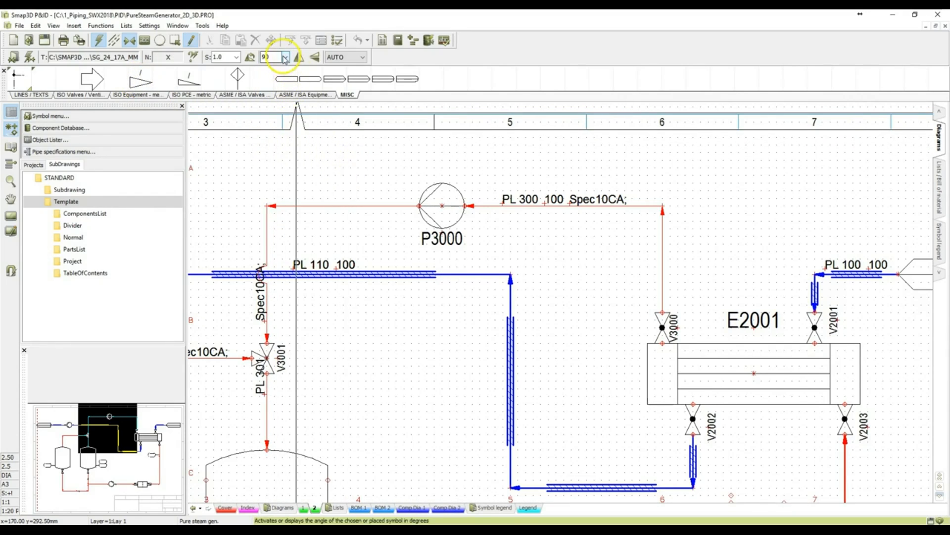
left_click(285, 57)
left_click(272, 68)
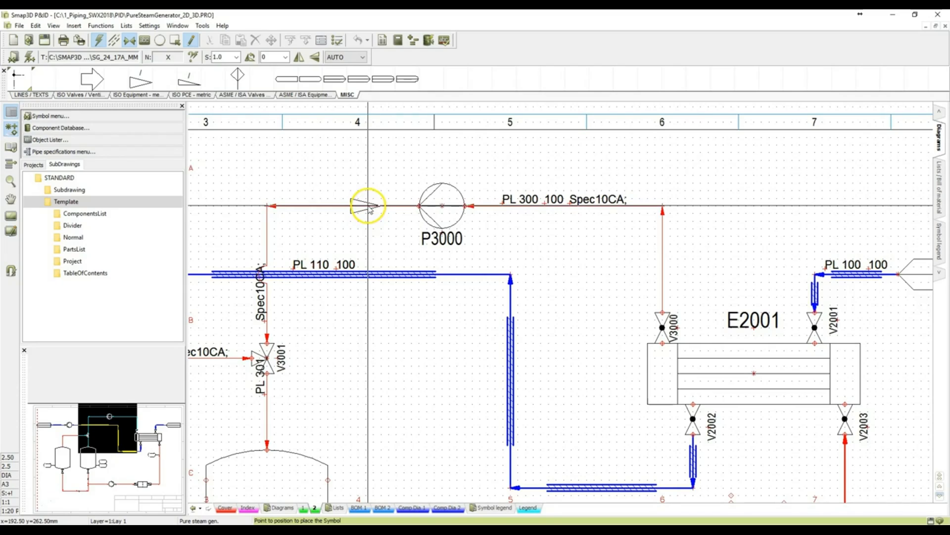
left_click(369, 206)
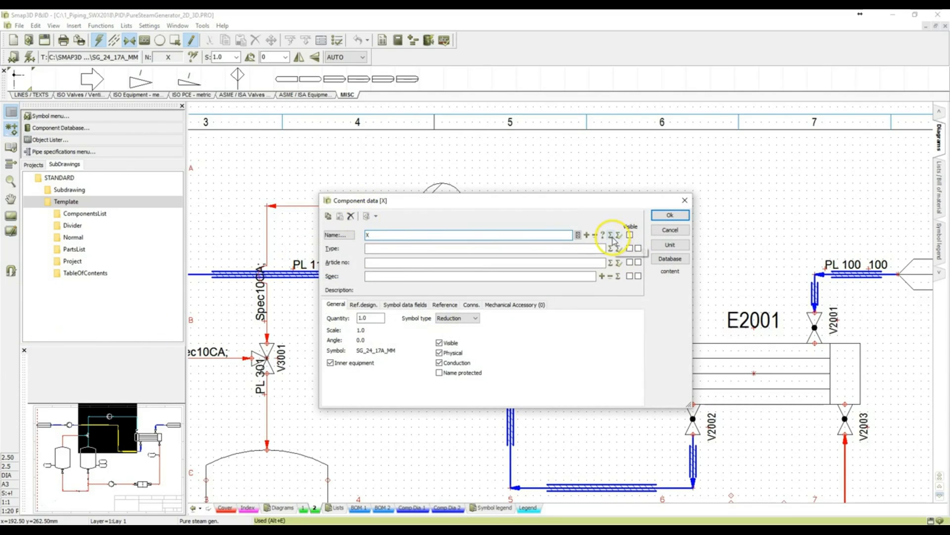
- Give the reducer the next free name, X2, make the name visible and finish placing reducers
left_click(602, 234)
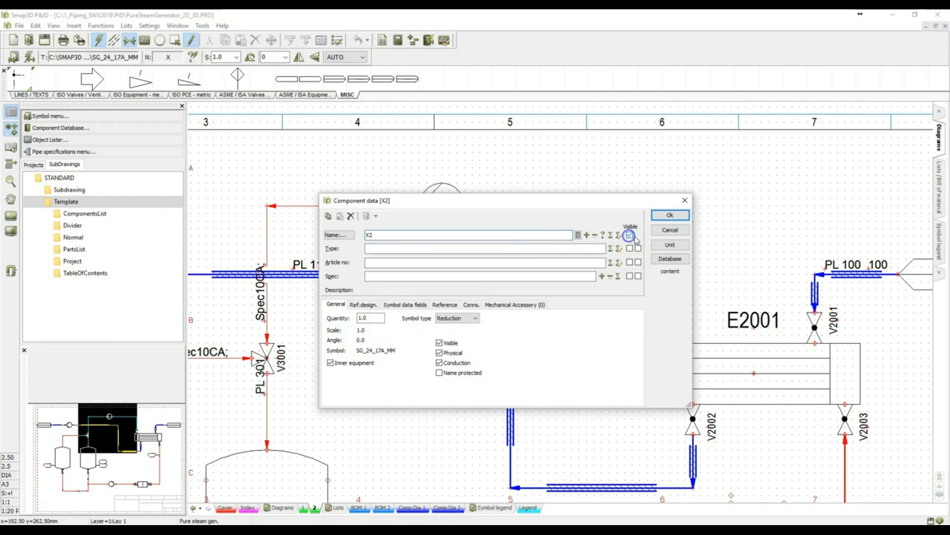
left_click(669, 215)
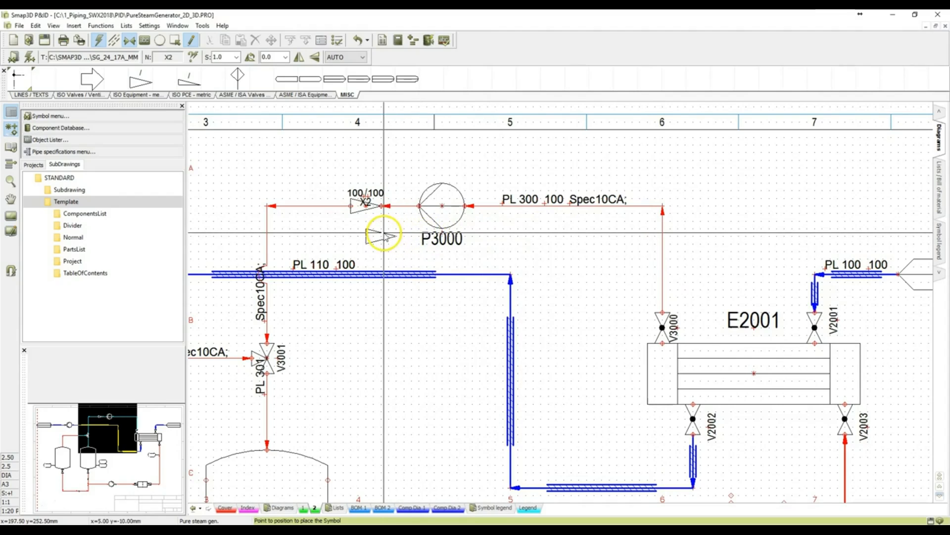
key("Escape")
- Set the size of the PL 301 line segment between pump P3000 and reducer X2 to 80 from the pipe specification
left_click(377, 195)
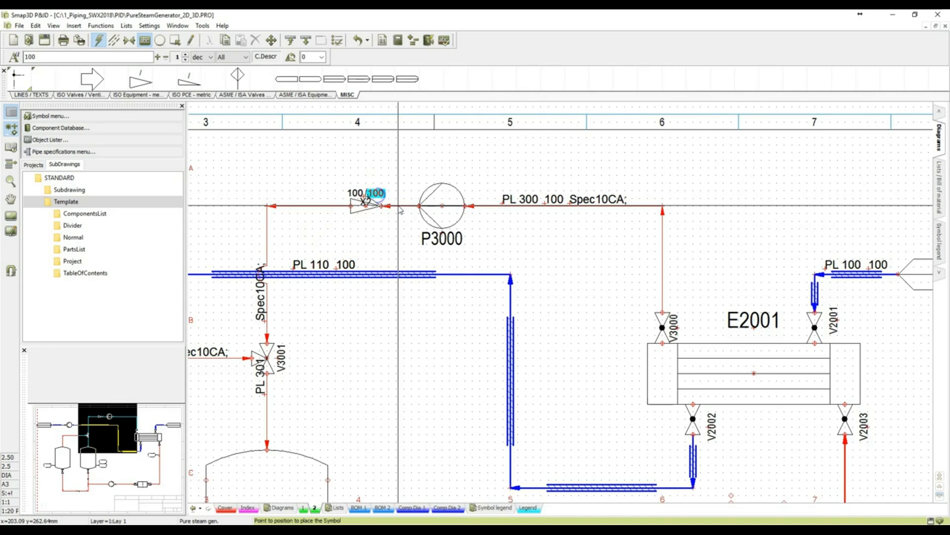
left_click(404, 207)
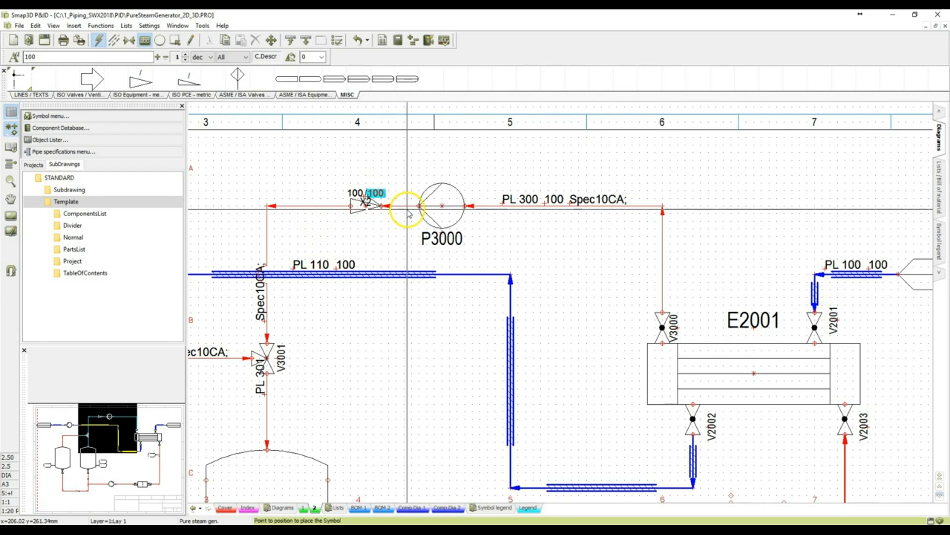
left_click(400, 204)
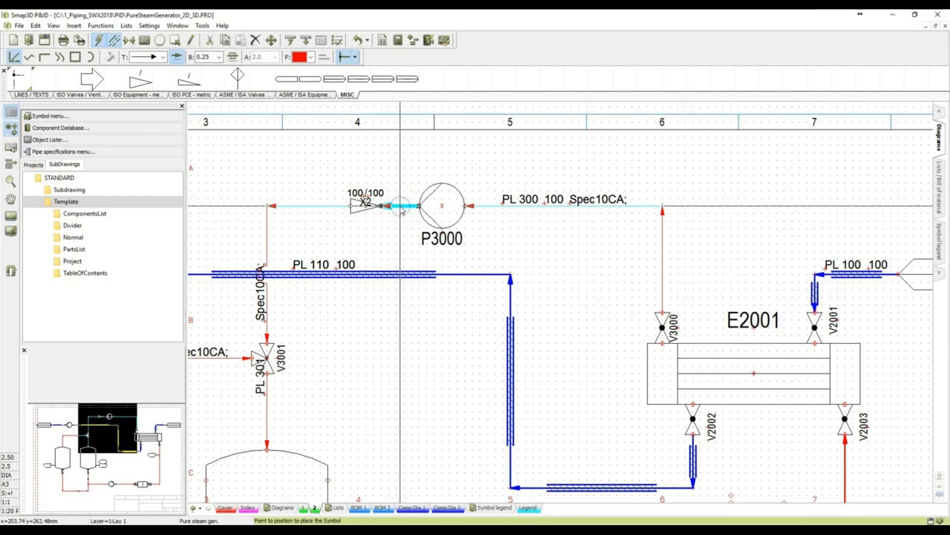
left_click(322, 45)
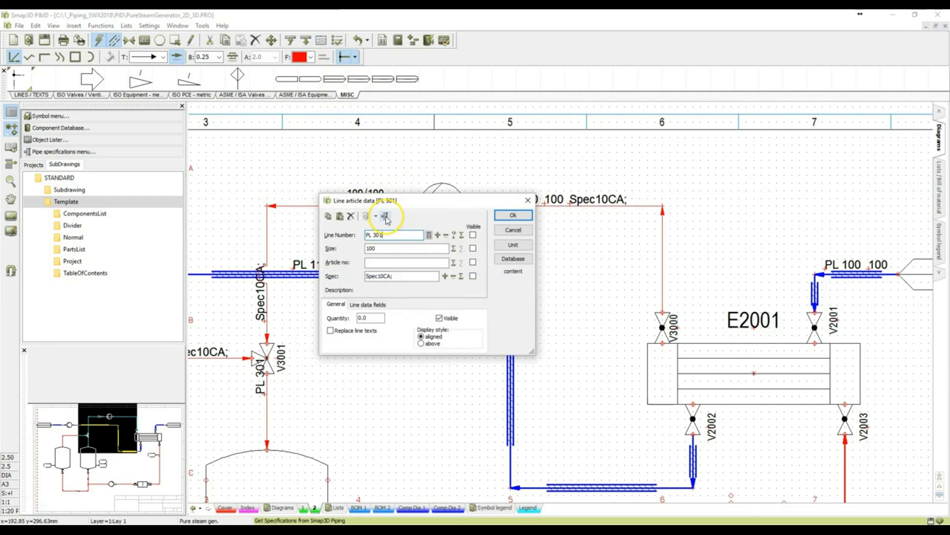
left_click(386, 217)
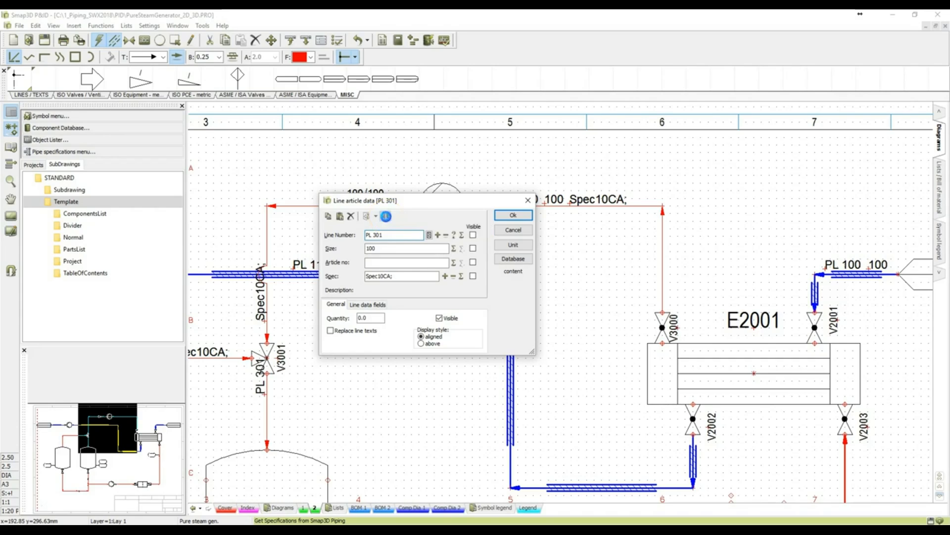
left_click(412, 254)
left_click(584, 205)
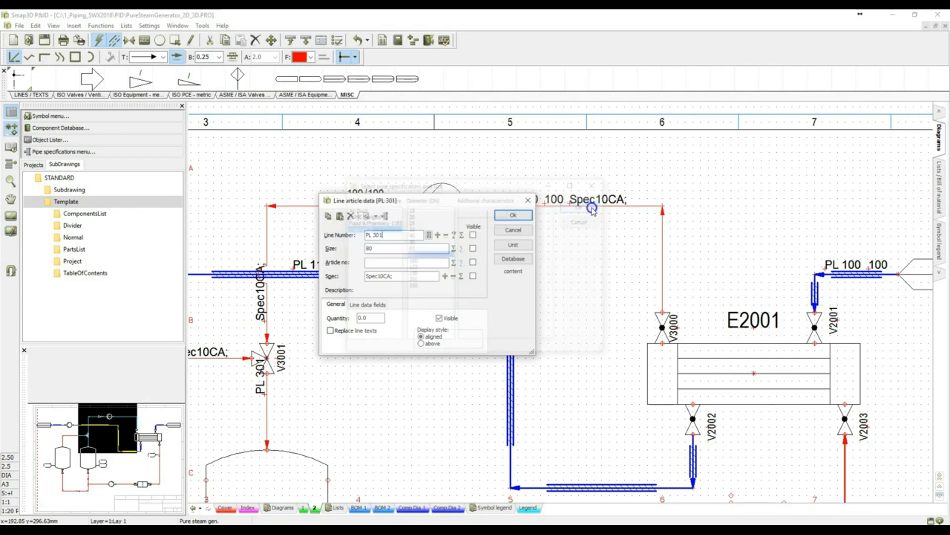
left_click(514, 215)
left_click(386, 223)
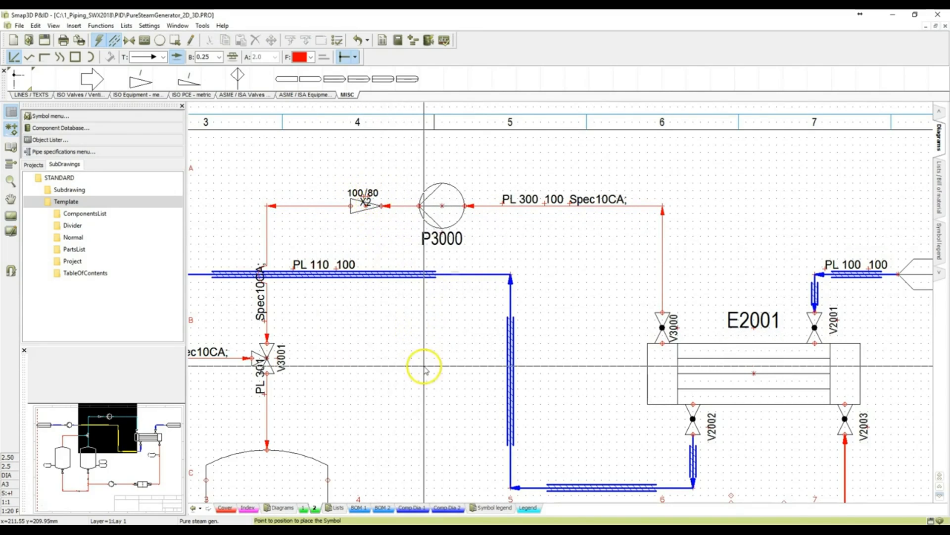
- Group the PL 301 lines, valve V3001 and reducer X2 into an object group named PL 301, and save the project
scroll(424, 365, "down", 1)
scroll(424, 321, "down", 1)
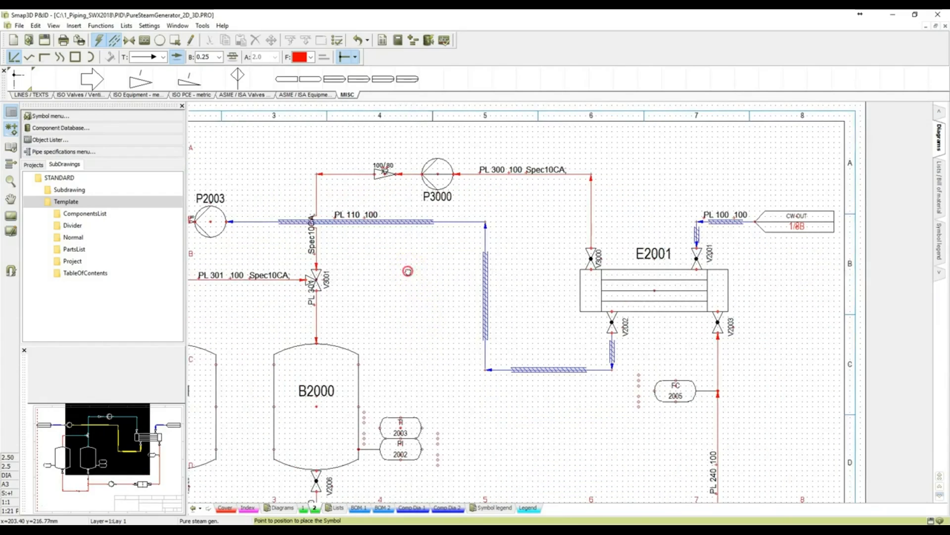
middle_click_drag(407, 272, 488, 296)
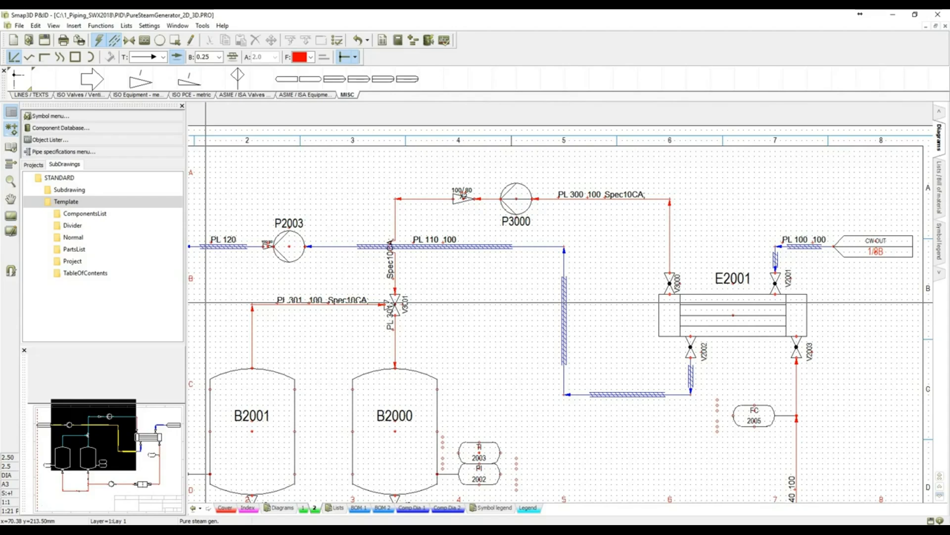
left_click(175, 41)
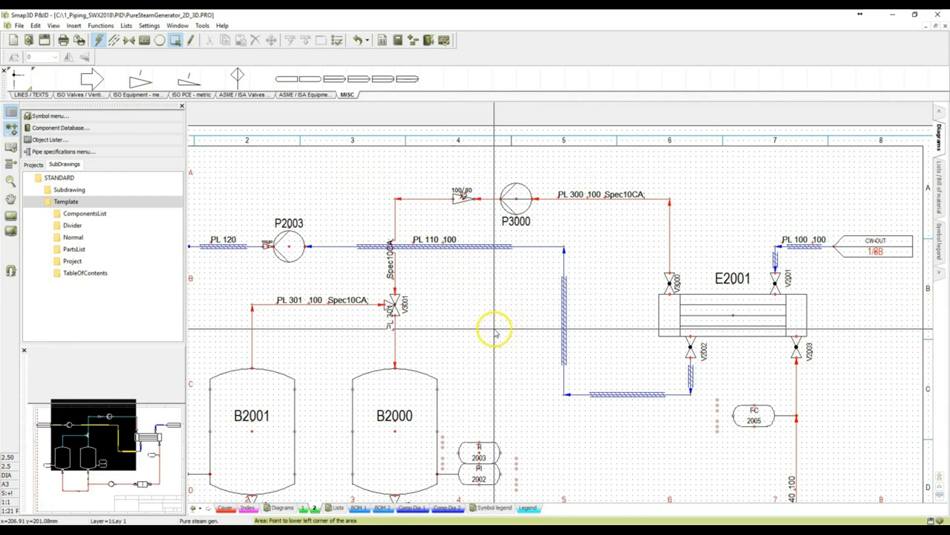
left_click(495, 330)
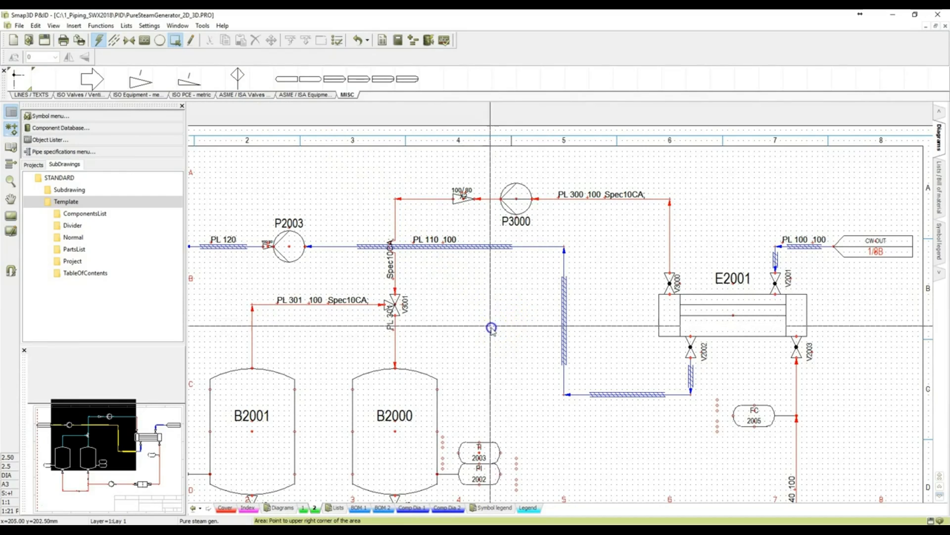
left_click(352, 167)
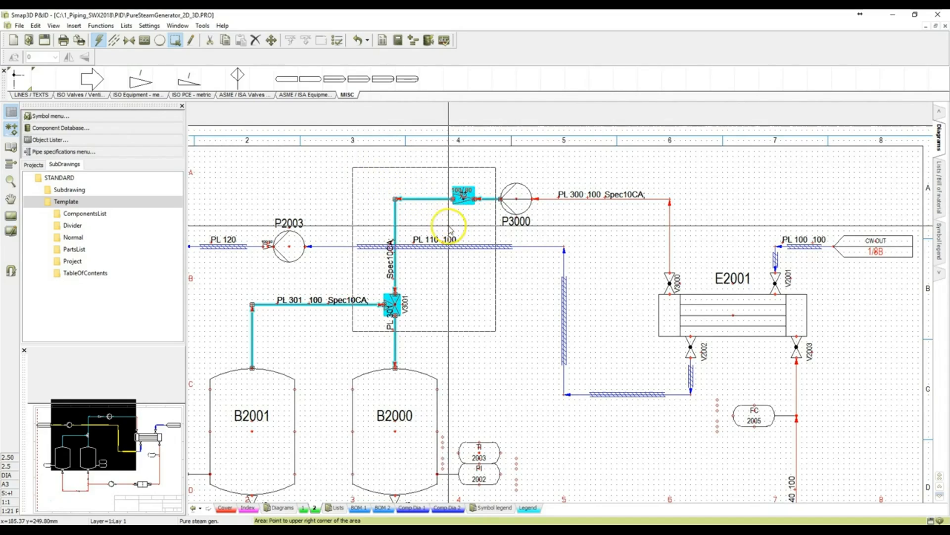
right_click(427, 274)
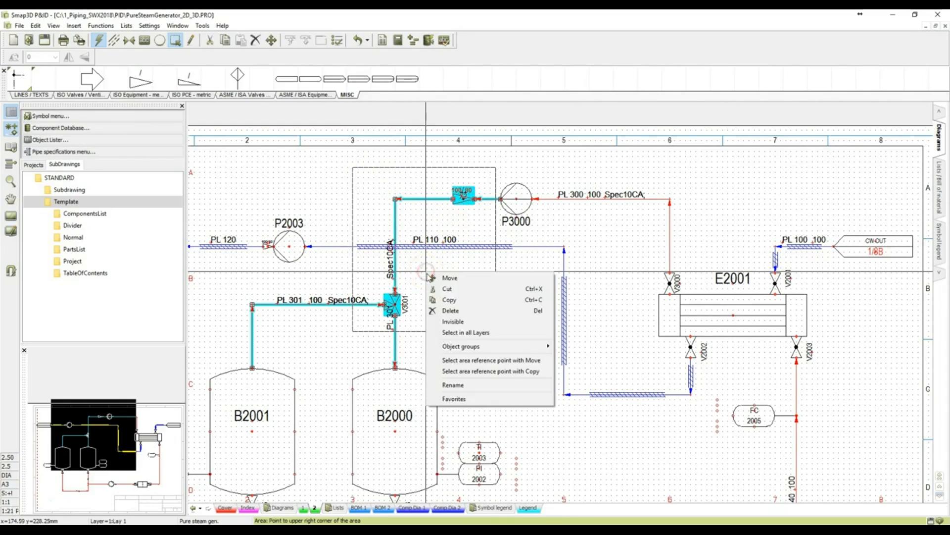
mouse_move(463, 350)
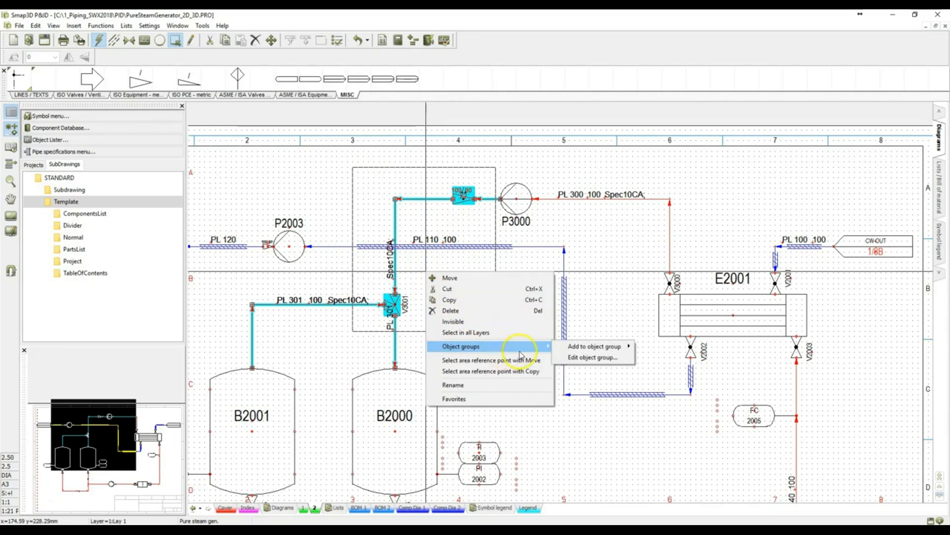
left_click(585, 356)
left_click(610, 280)
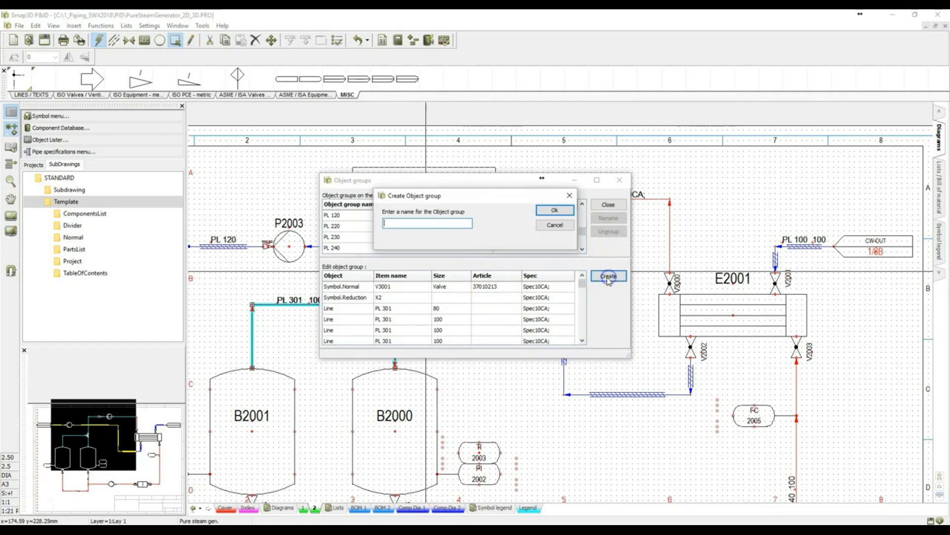
left_click(402, 221)
type("P")
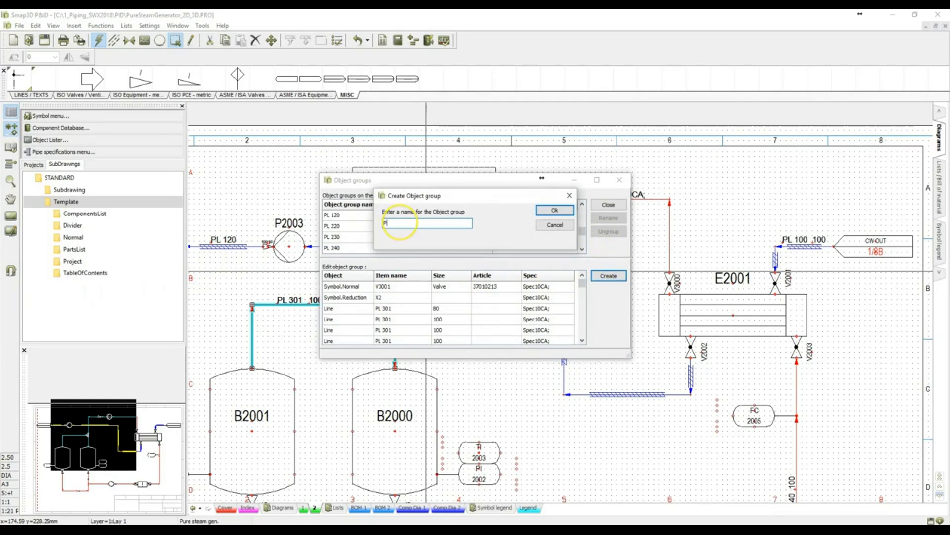
type("L 301")
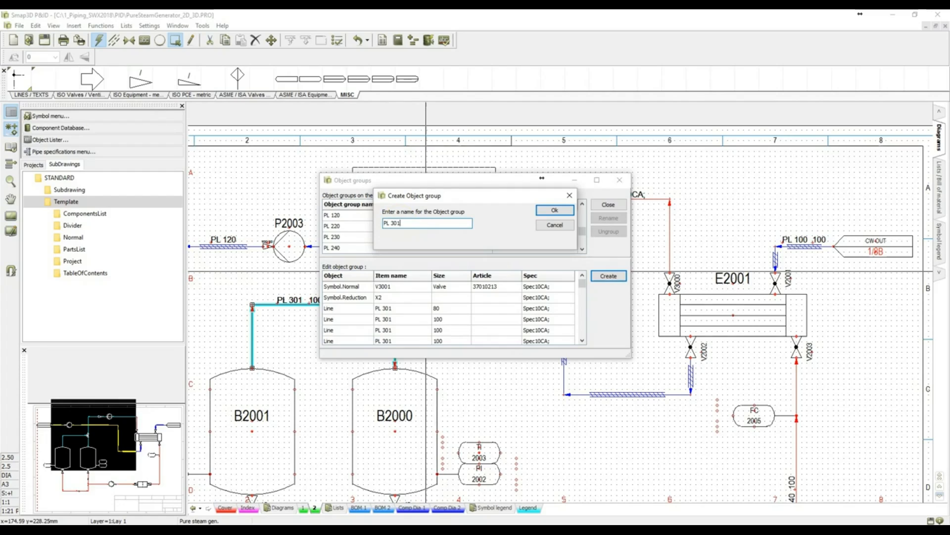
left_click(555, 210)
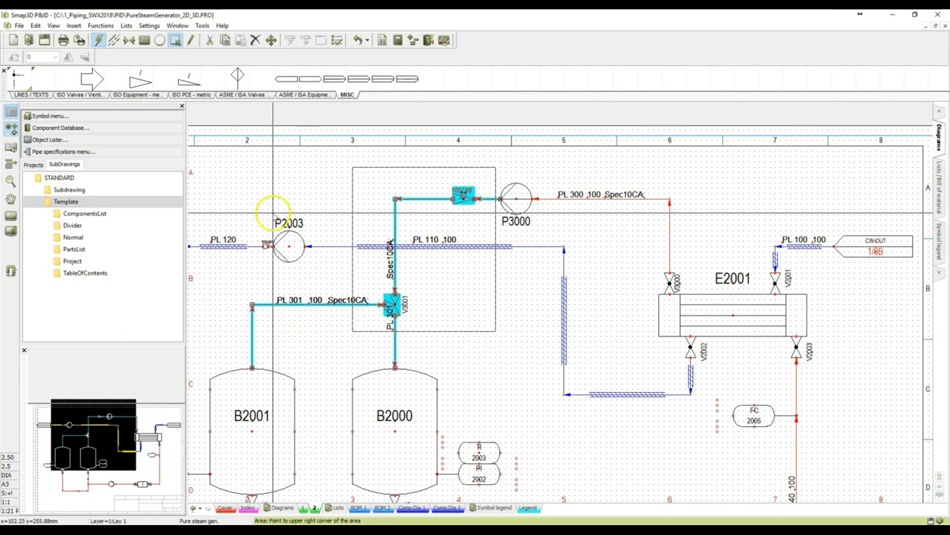
left_click(45, 40)
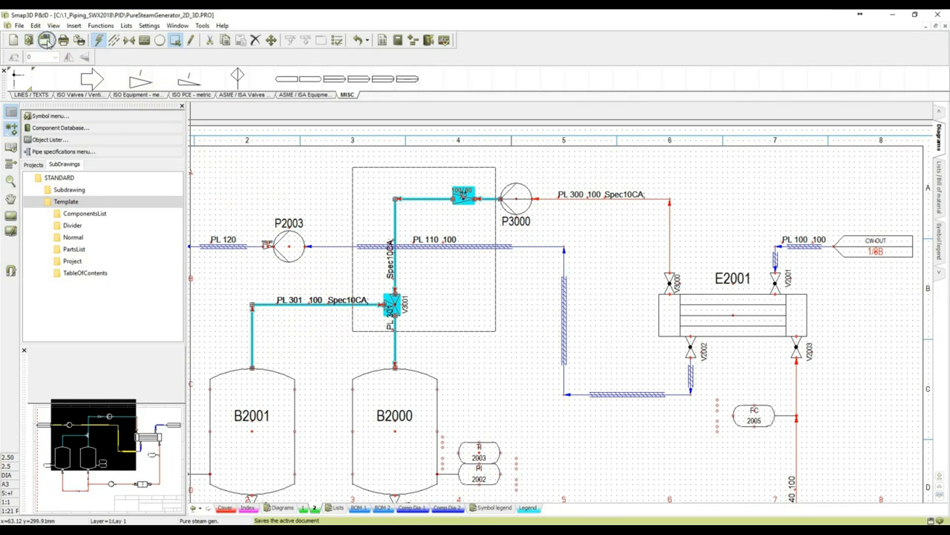
- Insert a Parts List page after page BOM 2 from the EN_A4_PartsList_PID template and update its list
left_click(357, 508)
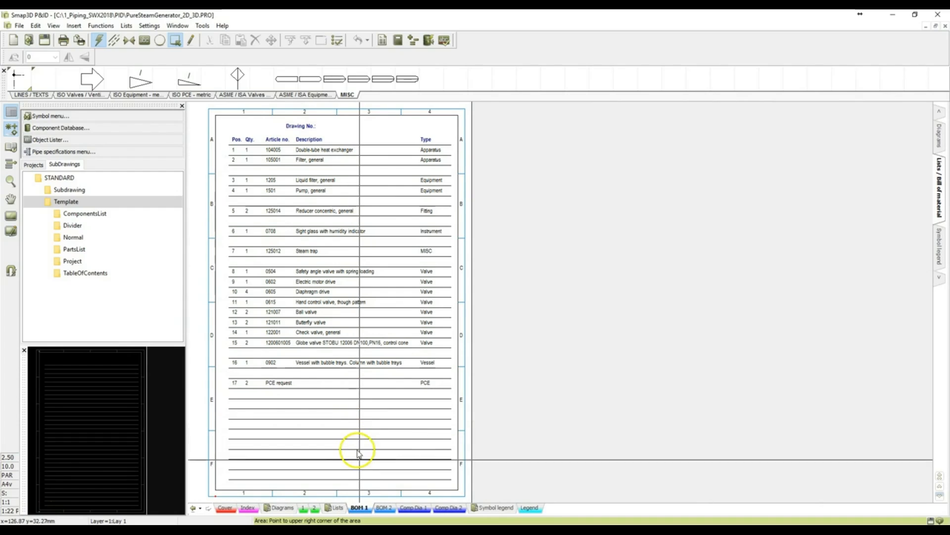
left_click(367, 503)
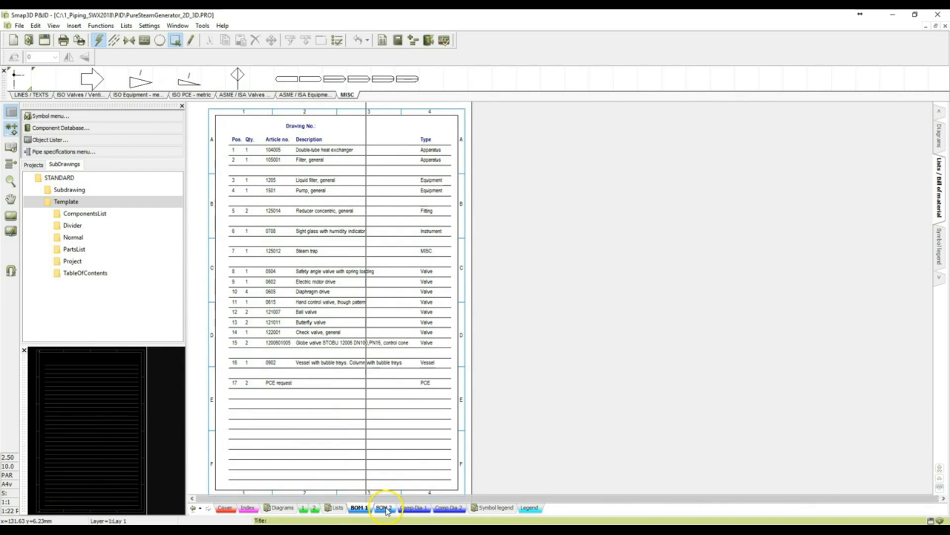
left_click(385, 508)
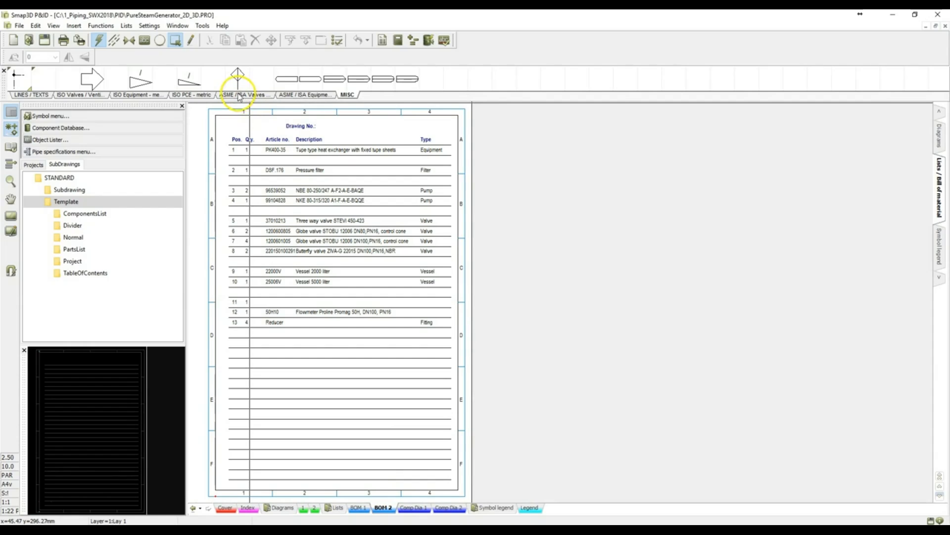
left_click(53, 25)
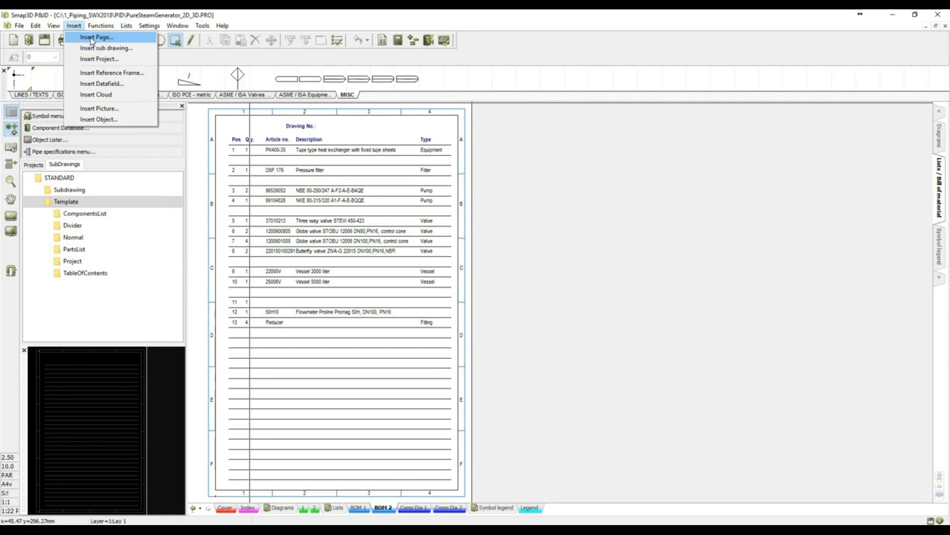
left_click(91, 38)
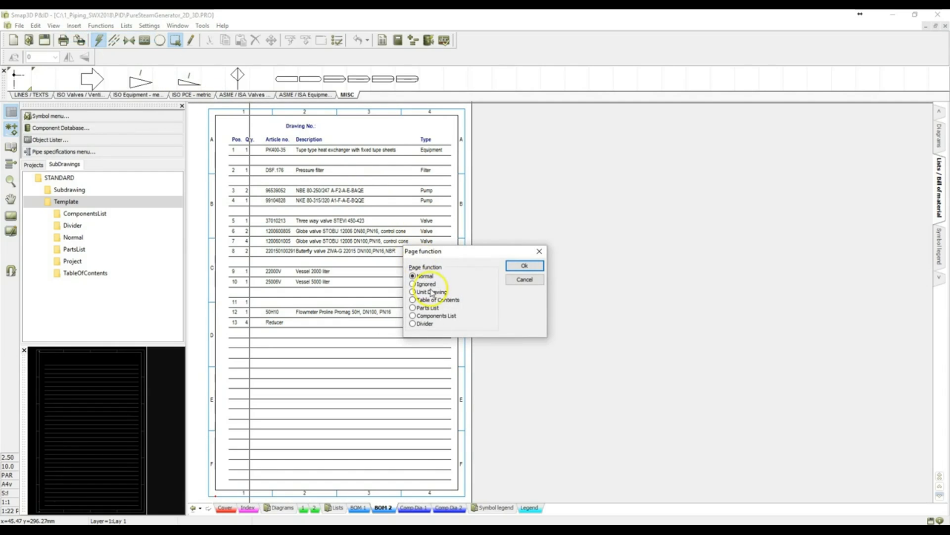
left_click(523, 267)
left_click(448, 227)
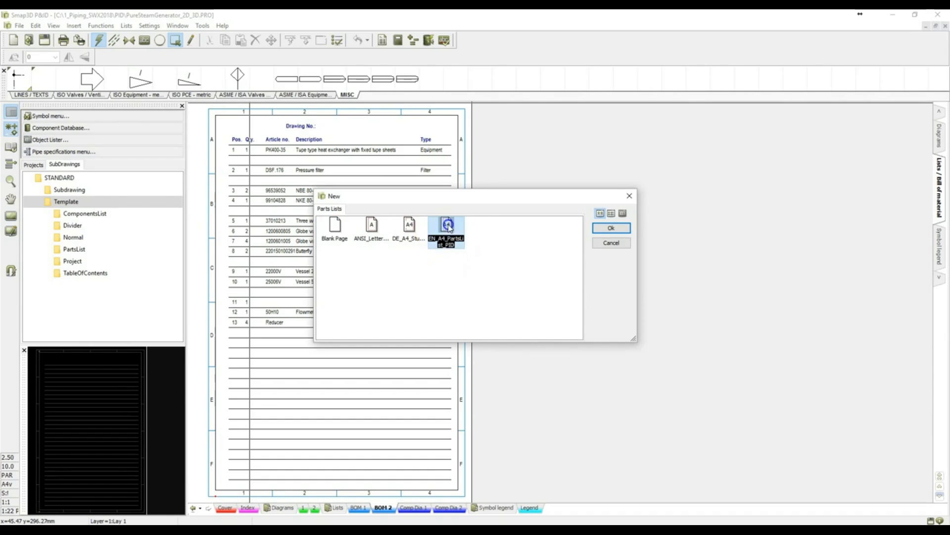
left_click(609, 228)
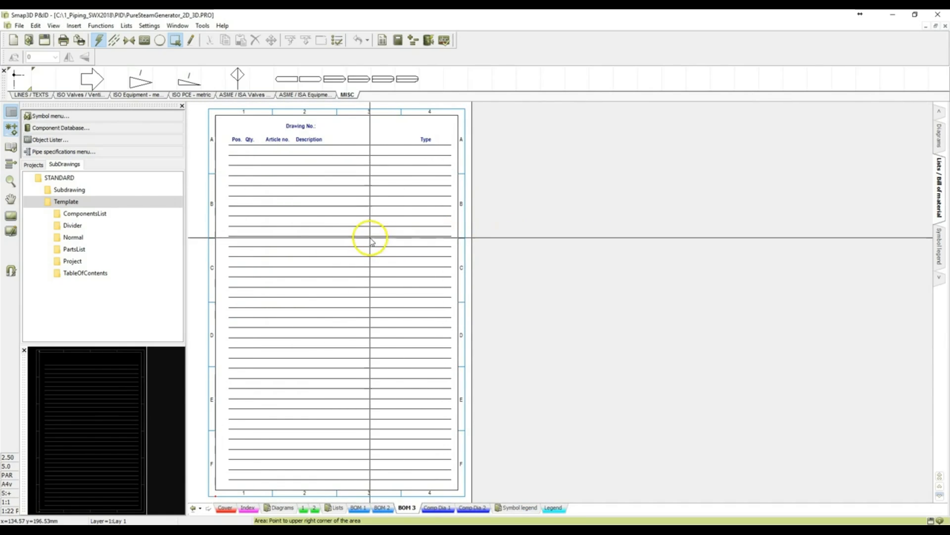
right_click(346, 226)
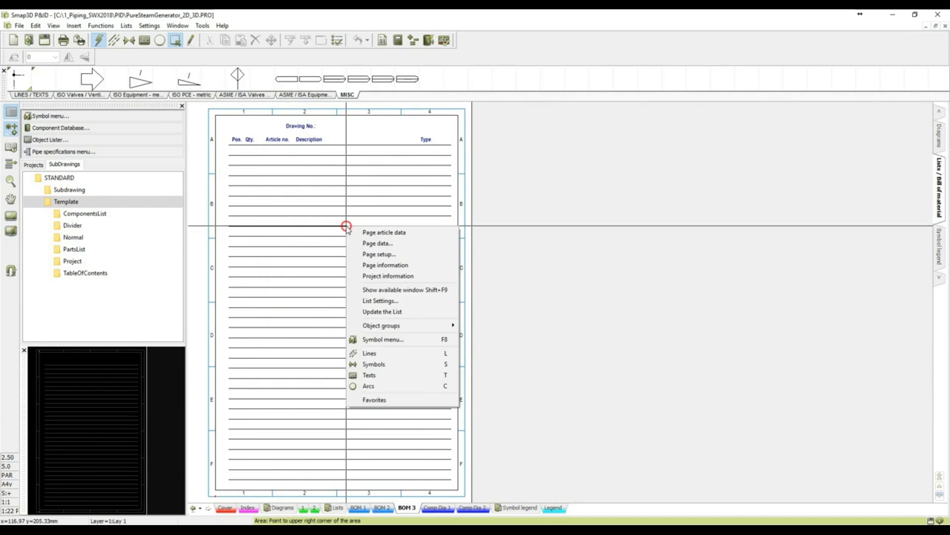
left_click(399, 313)
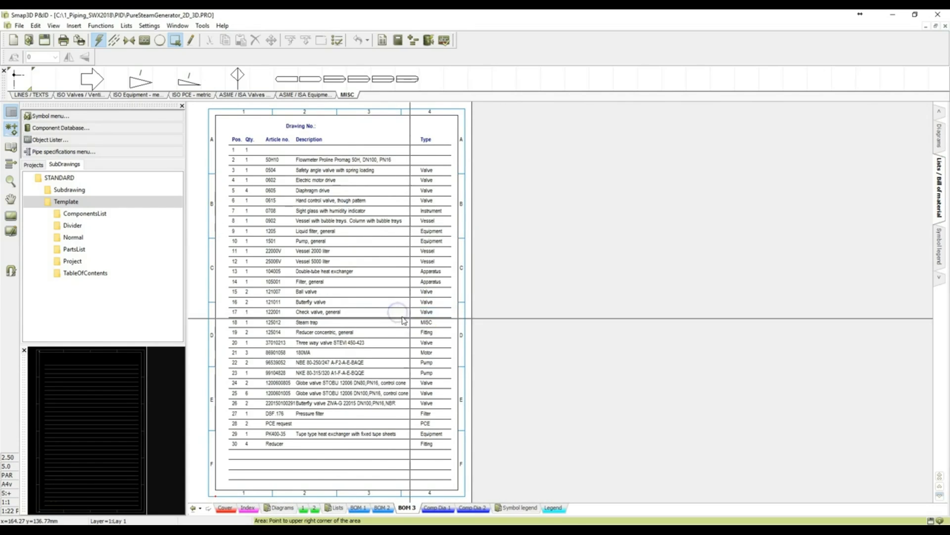
- Restrict the new parts list to page 2, sort it by TYPE with 1 empty line between types, and update it
right_click(364, 294)
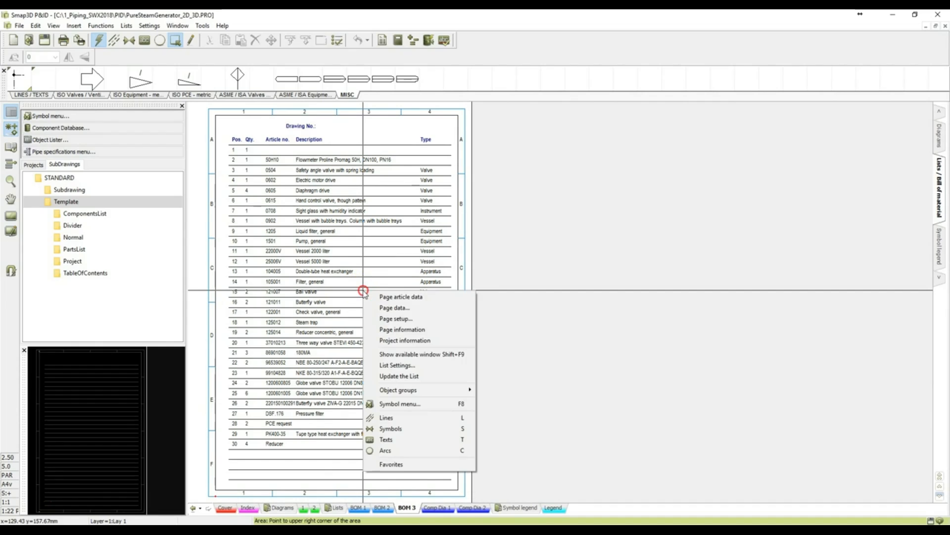
left_click(405, 364)
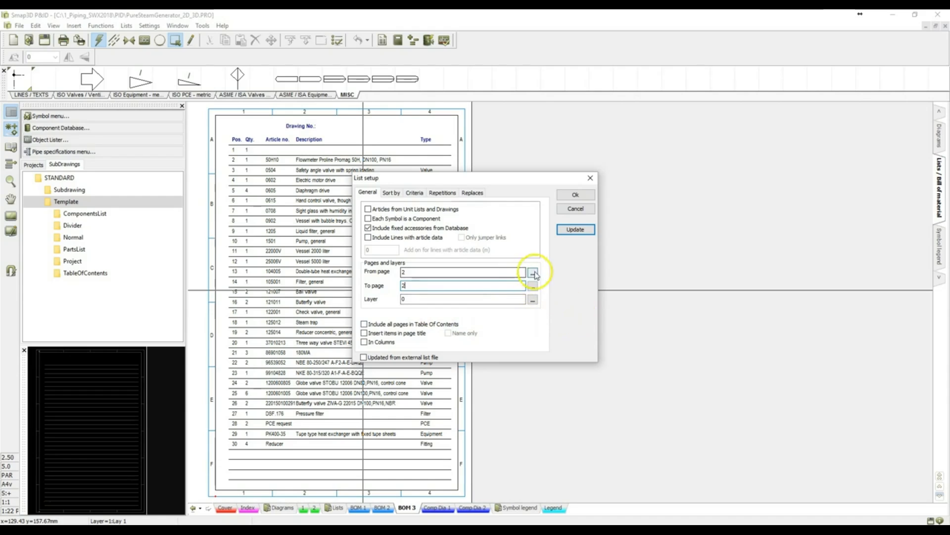
left_click(392, 193)
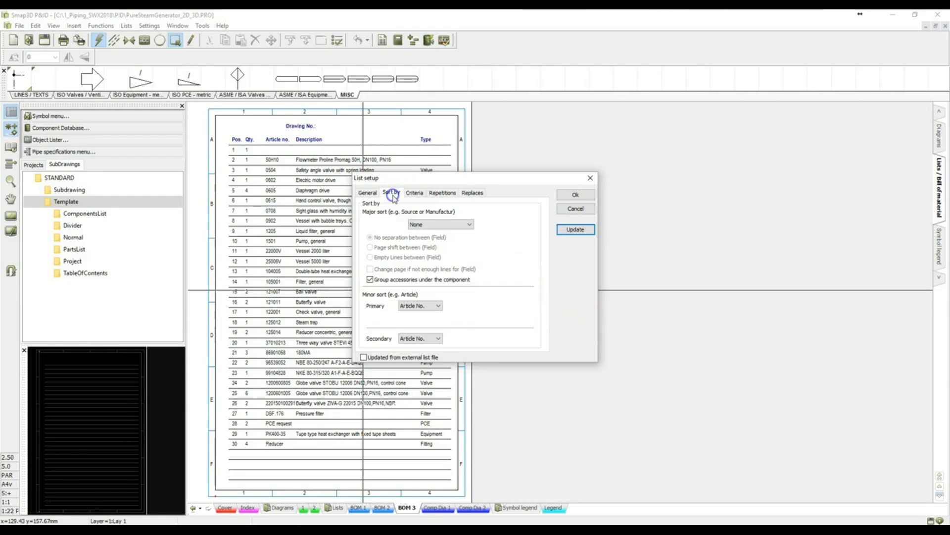
left_click(425, 229)
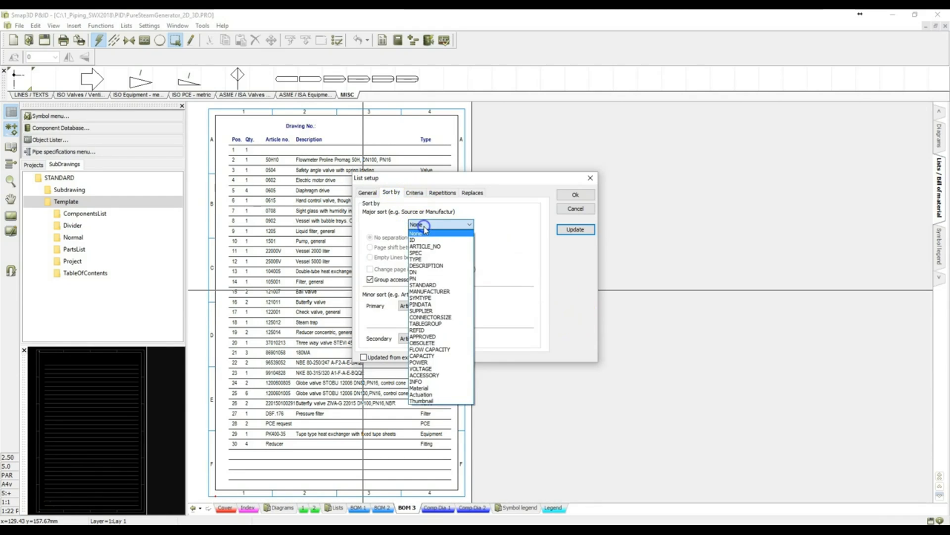
left_click(419, 258)
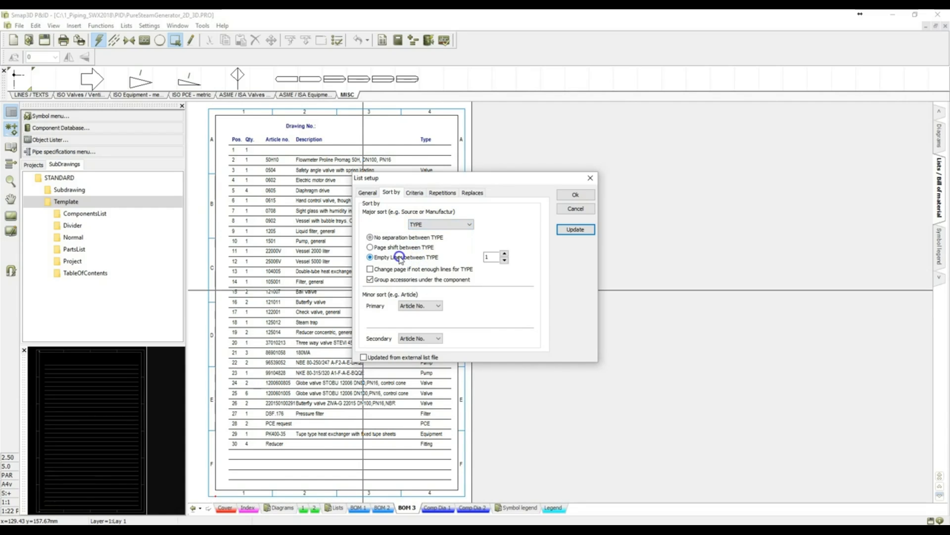
left_click(574, 230)
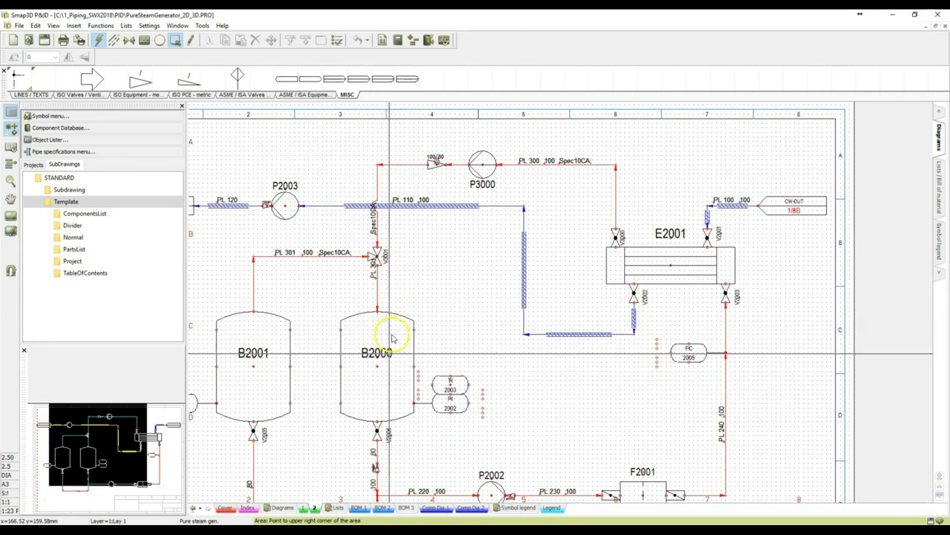
left_click(406, 507)
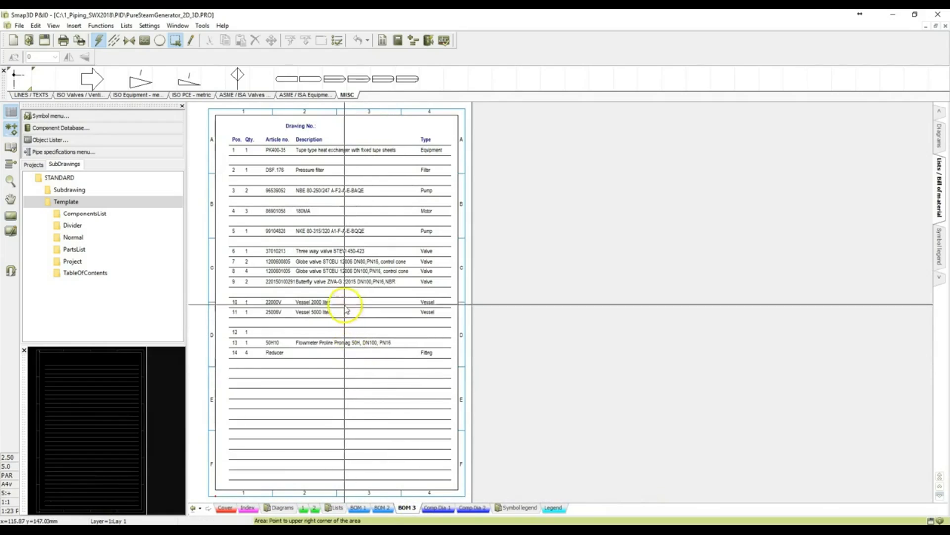
- Return to diagram page 2, save the P&ID project, and switch to the _CW_Plant assembly in SOLIDWORKS
left_click(313, 170)
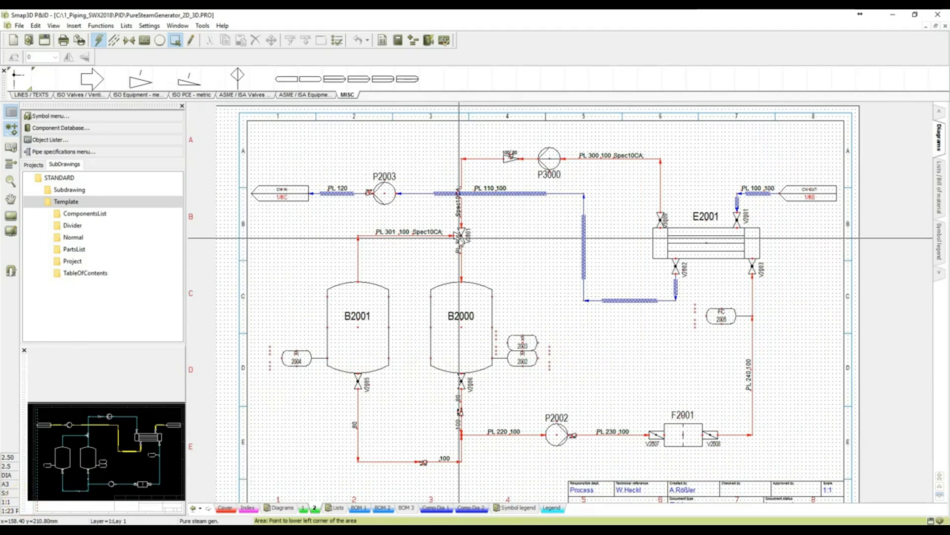
left_click(45, 42)
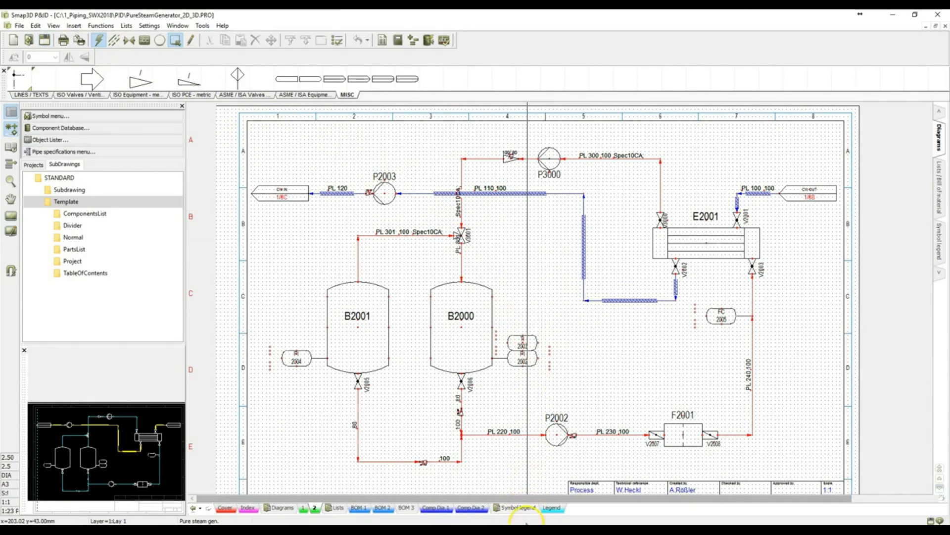
left_click(527, 488)
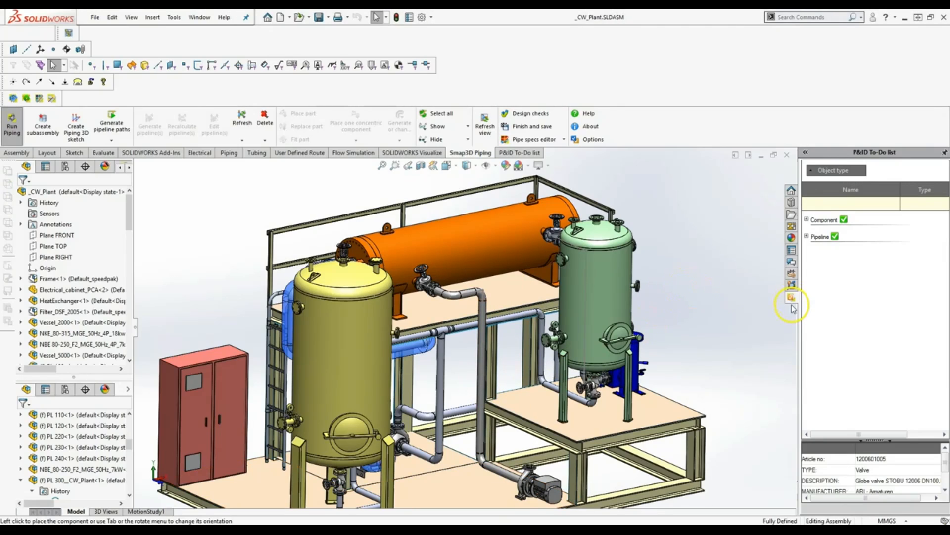
- Refresh the P&ID To-Do list from the PID project and close the resulting message
left_click(513, 152)
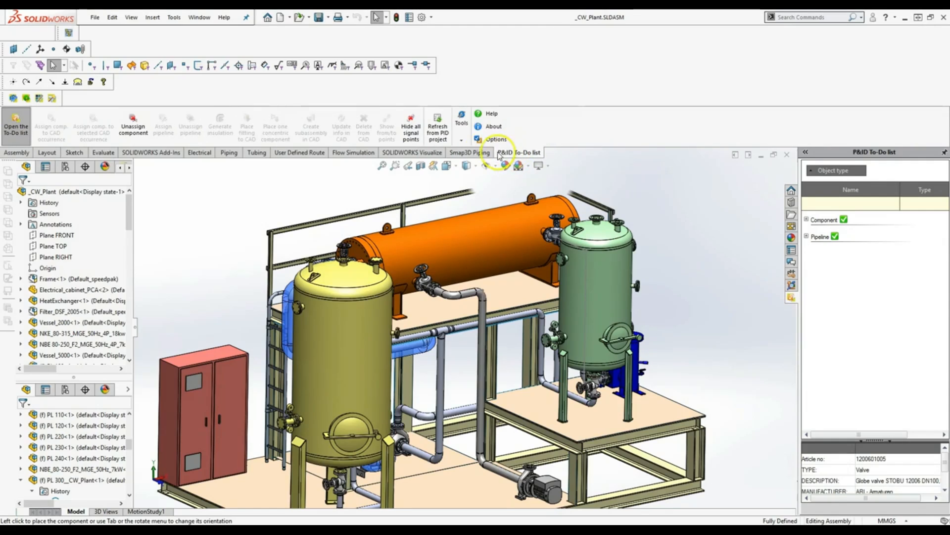
left_click(438, 131)
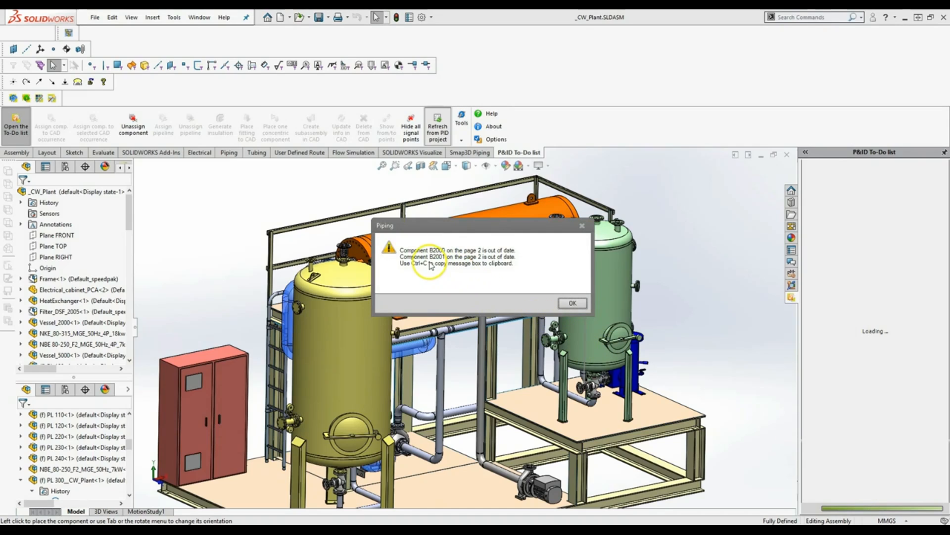
left_click(573, 304)
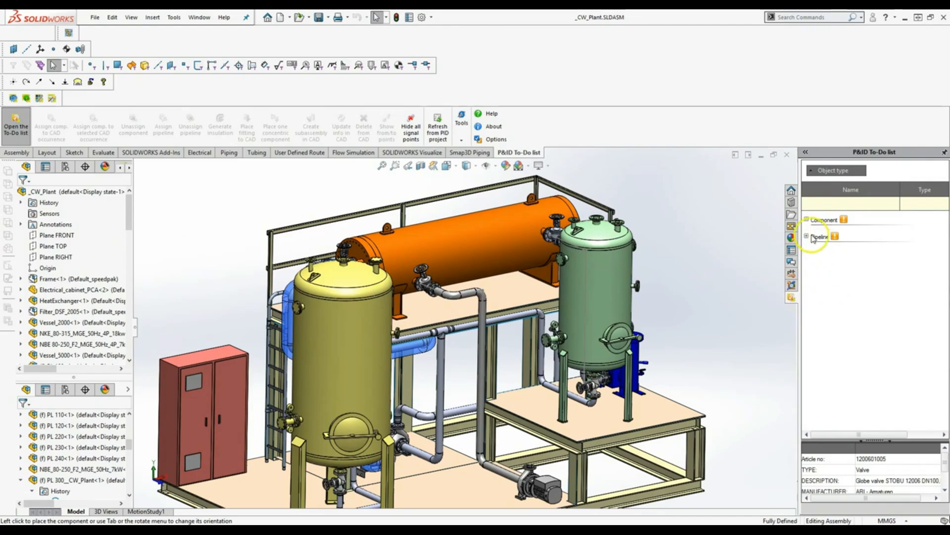
- Examine the status of vessels B2000 and B2001, valve V3001 and pipeline PL 301 in the To-Do list
left_click(807, 219)
left_click(838, 233)
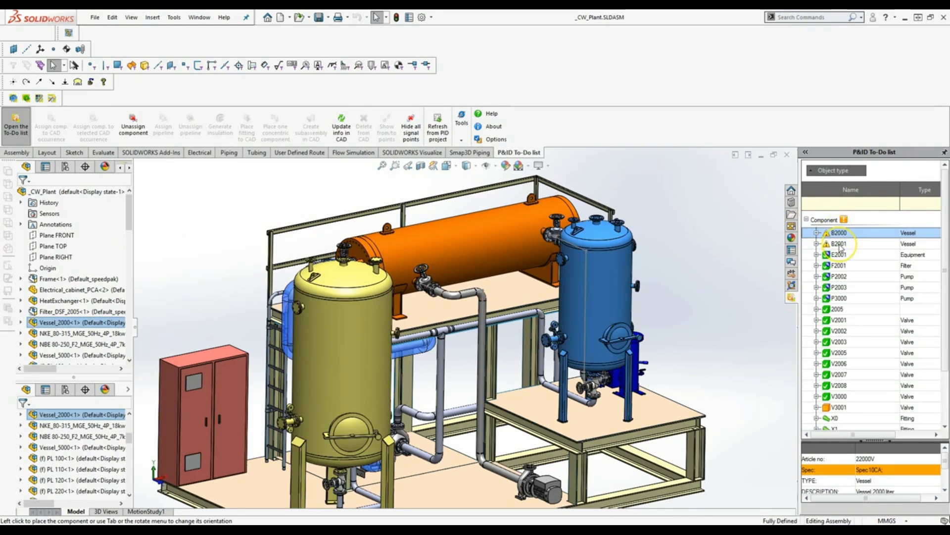
left_click(839, 244)
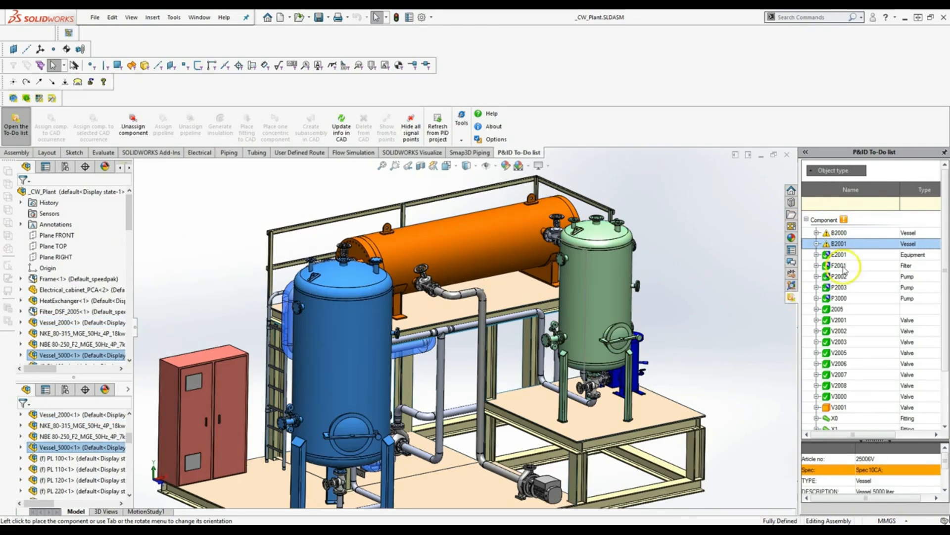
left_click(839, 407)
scroll(864, 322, "down", 2)
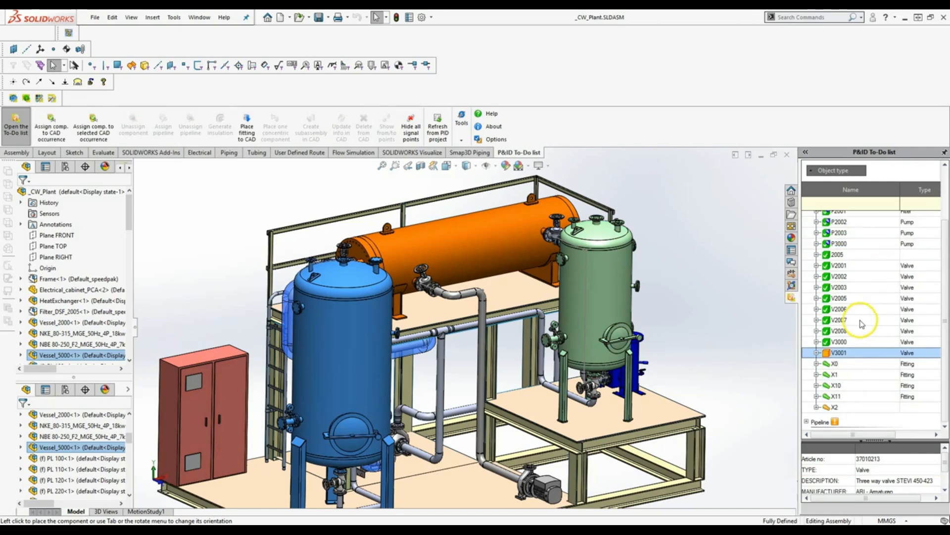
left_click(806, 421)
left_click(832, 424)
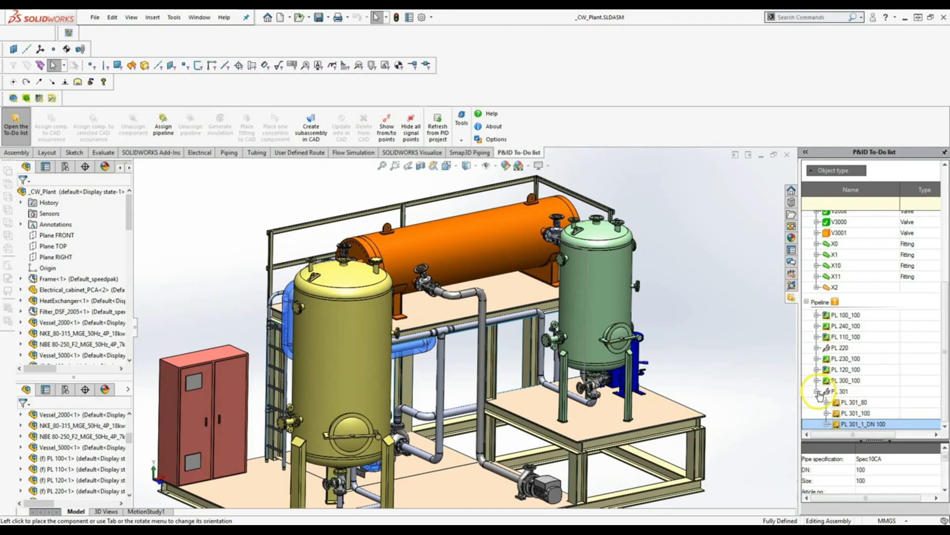
left_click(817, 391)
left_click(806, 335)
scroll(874, 308, "up", 3)
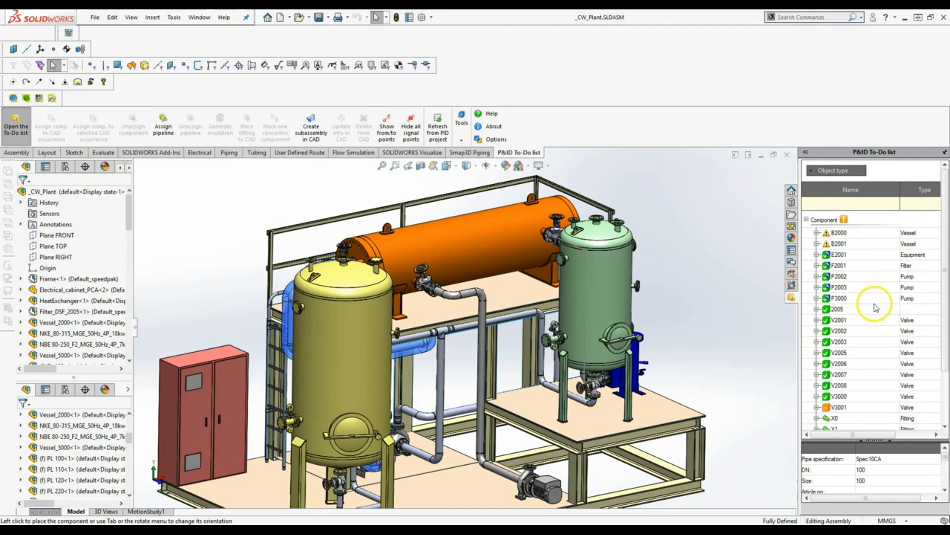
- Update the CAD information of vessels B2000 and B2001 from the P&ID
left_click(841, 233)
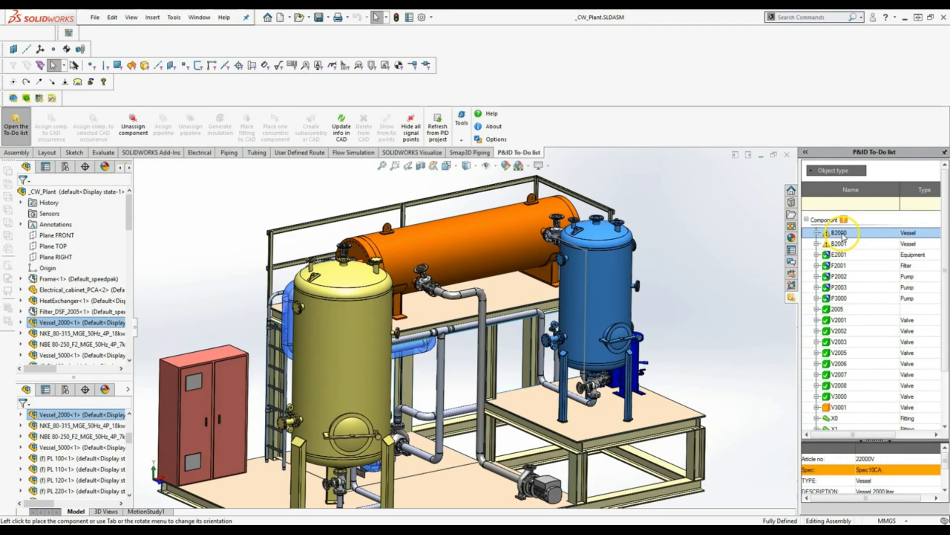
right_click(843, 237)
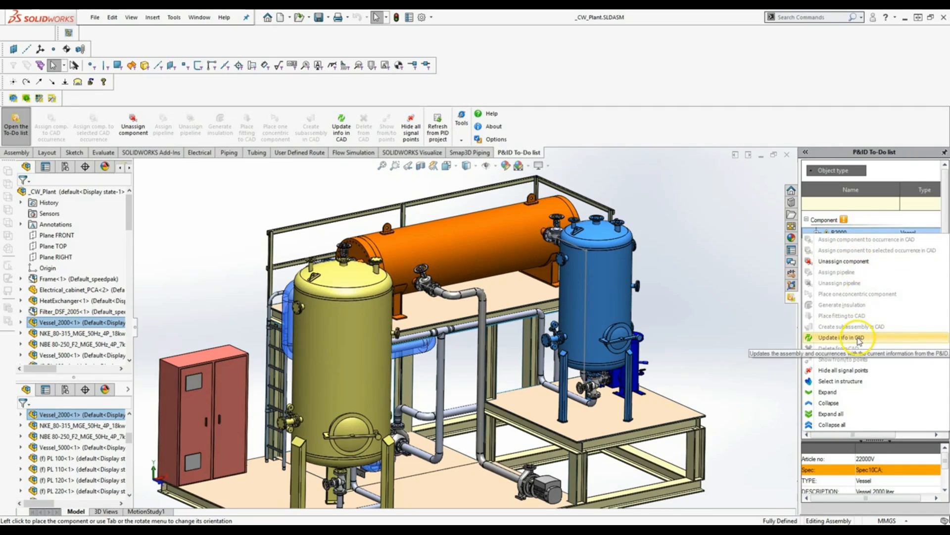
left_click(841, 337)
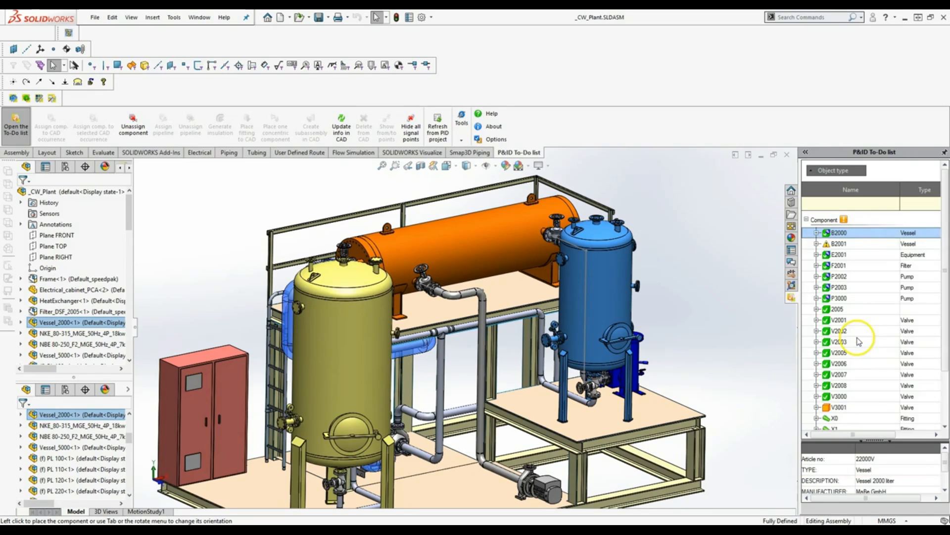
right_click(843, 246)
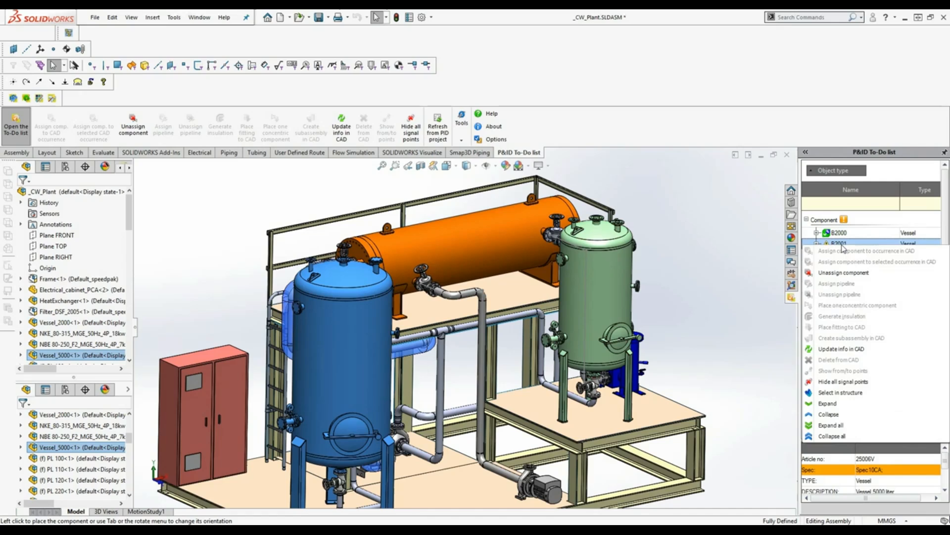
left_click(849, 349)
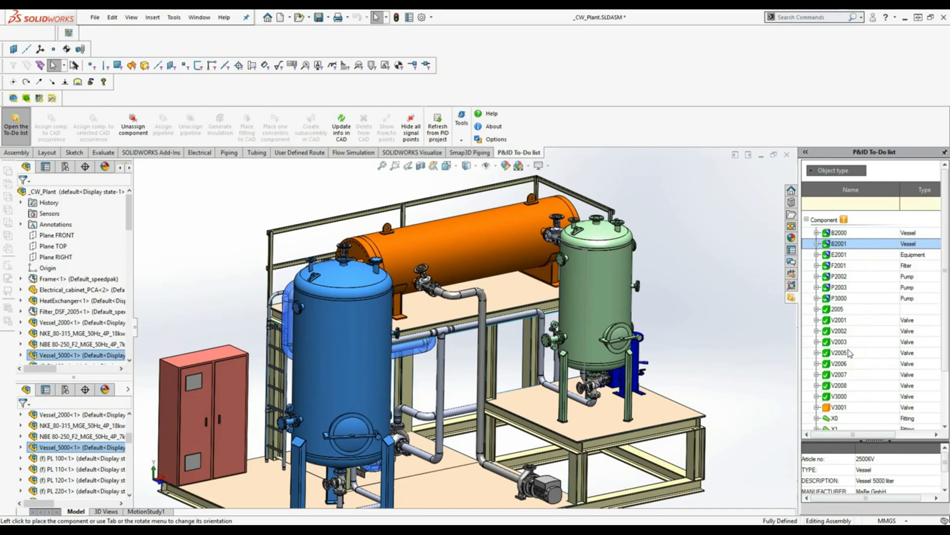
- Inspect the pipeline sections PL 301_80, PL 301_100 and PL 301_1_DN 100 grouped under PL 301
left_click(807, 220)
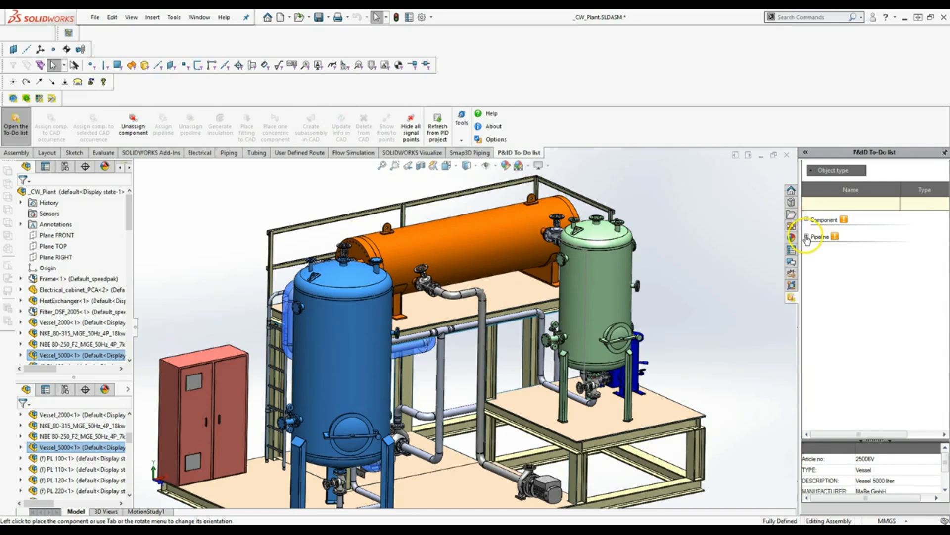
left_click(807, 236)
left_click(840, 326)
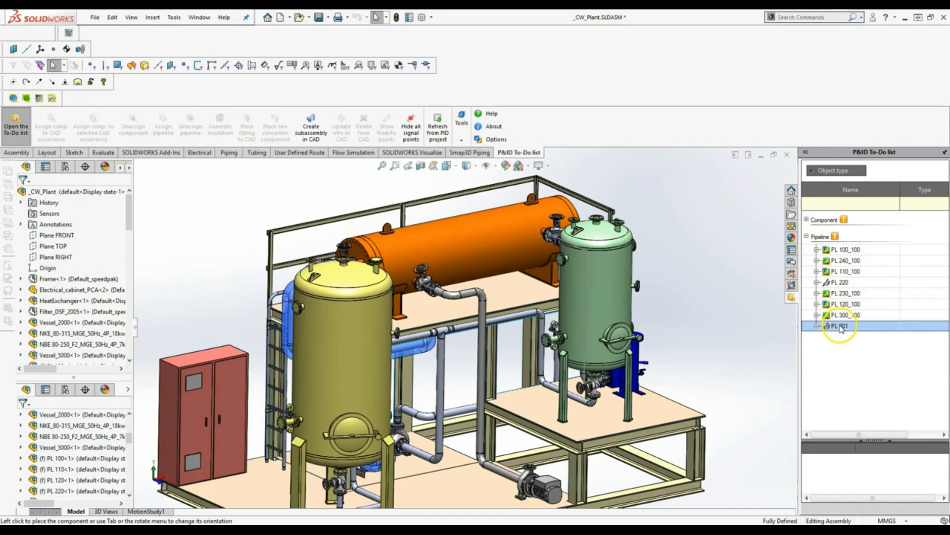
left_click(817, 326)
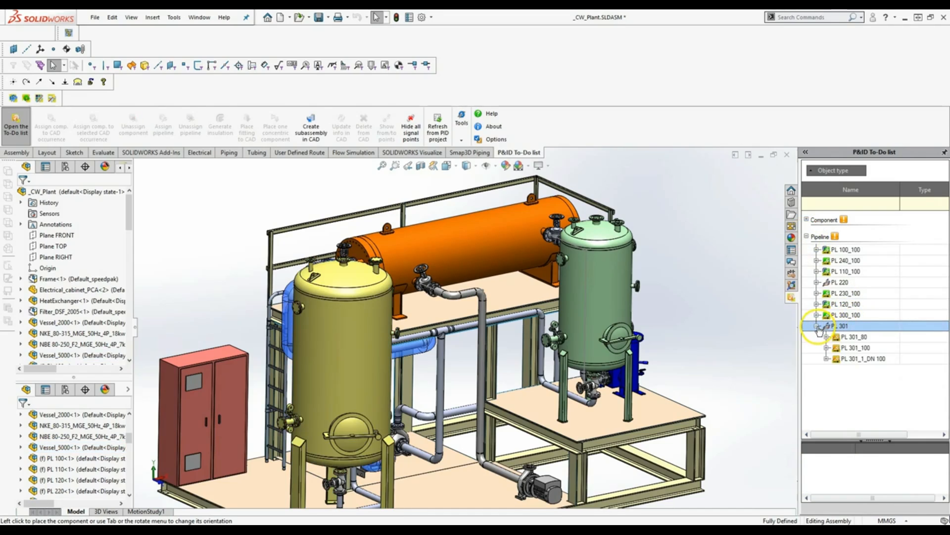
left_click(858, 339)
left_click(855, 348)
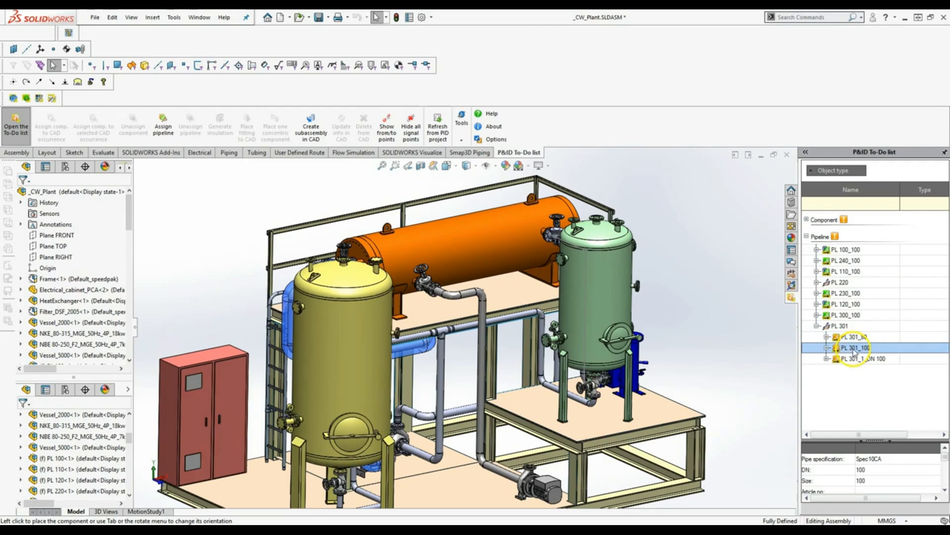
left_click(854, 359)
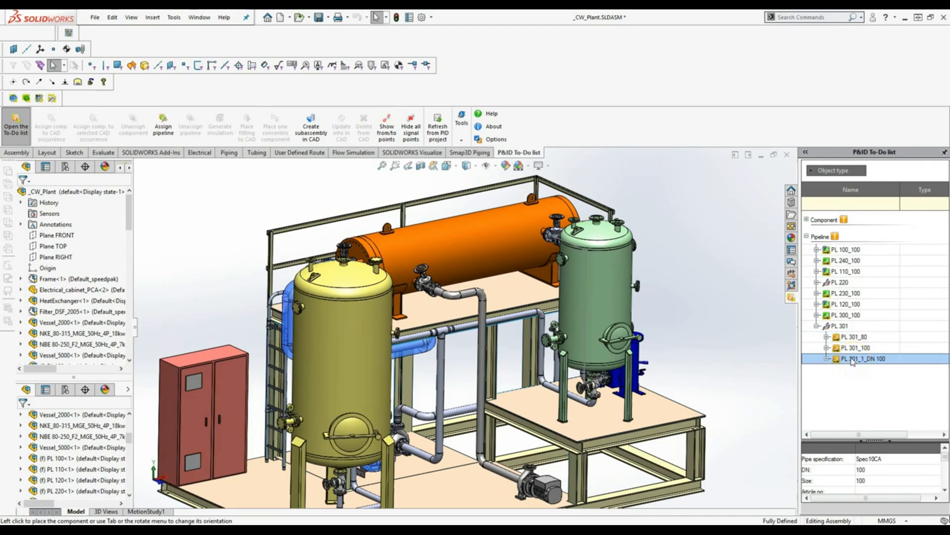
left_click(141, 289)
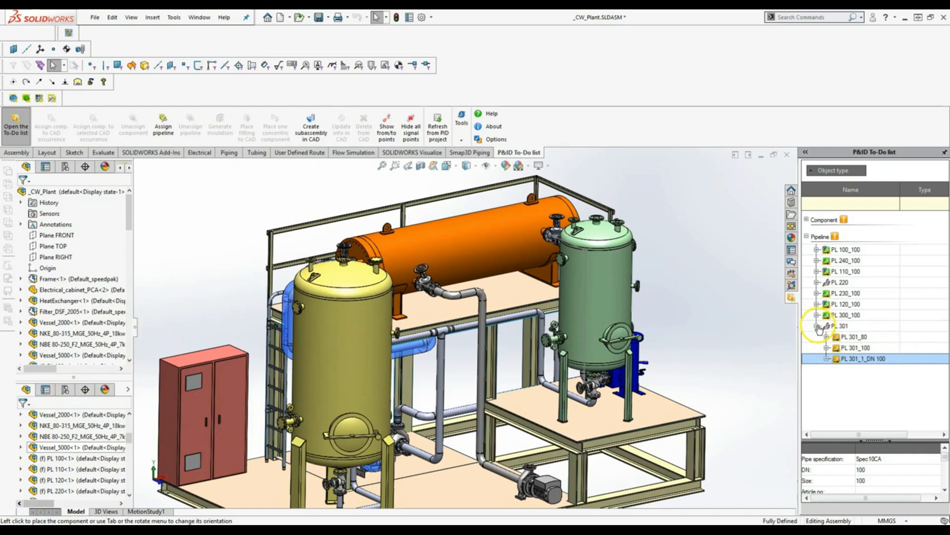
left_click(818, 327)
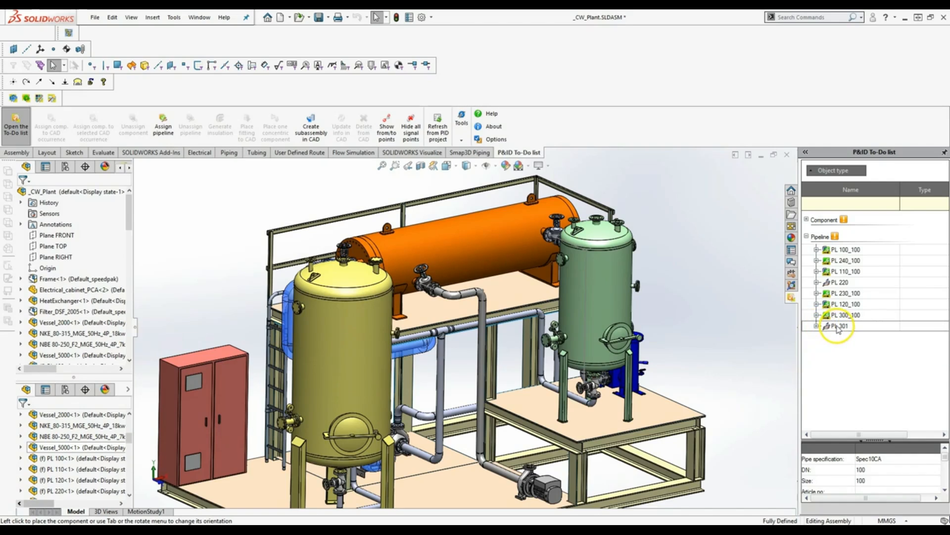
- Create a CAD subassembly for pipeline group PL 301 from the To-Do list
left_click(837, 327)
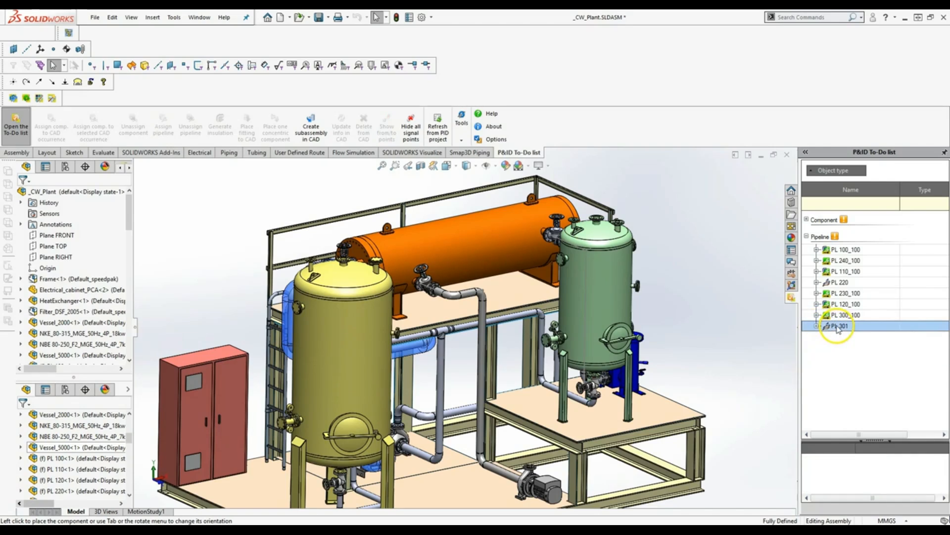
left_click(315, 137)
left_click(445, 219)
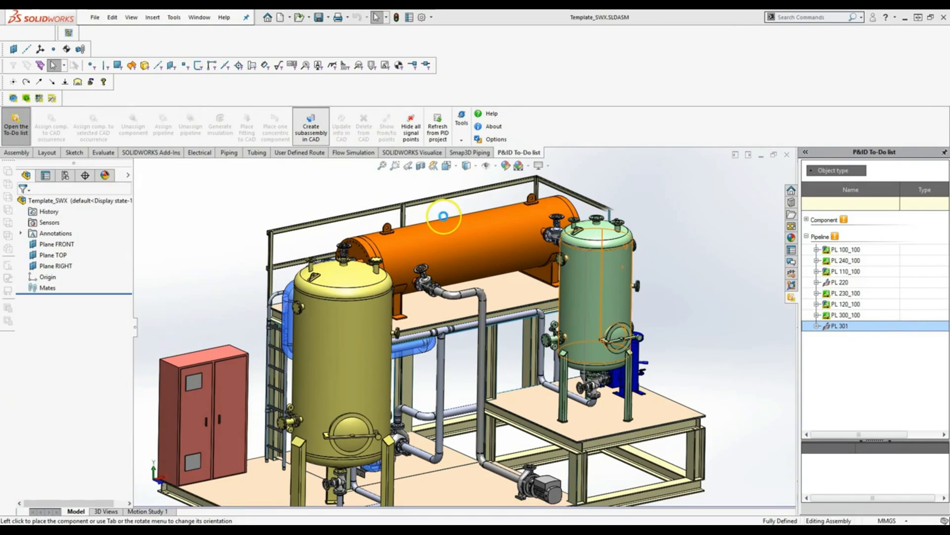
- Edit the PL 301__CW_Plant subassembly in place and create a piping 3D sketch in it
left_click(91, 483)
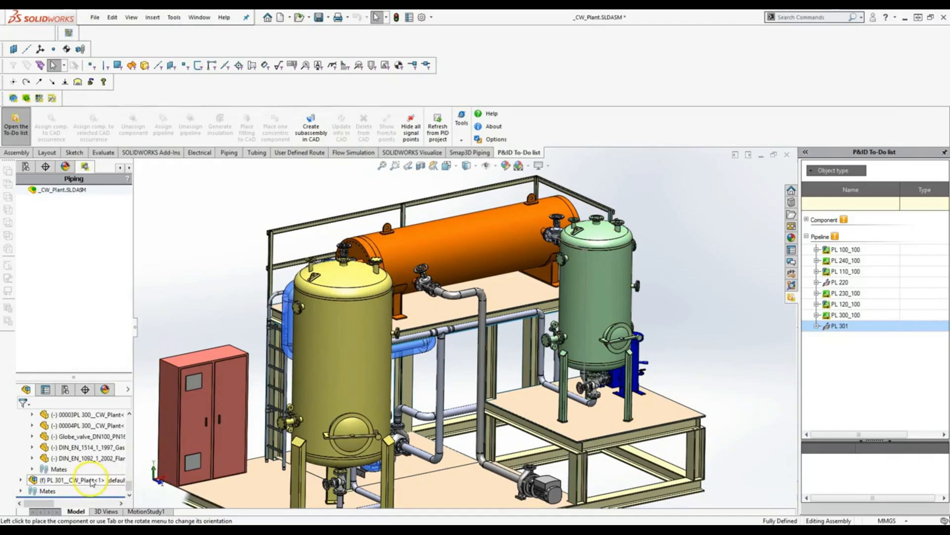
left_click(143, 453)
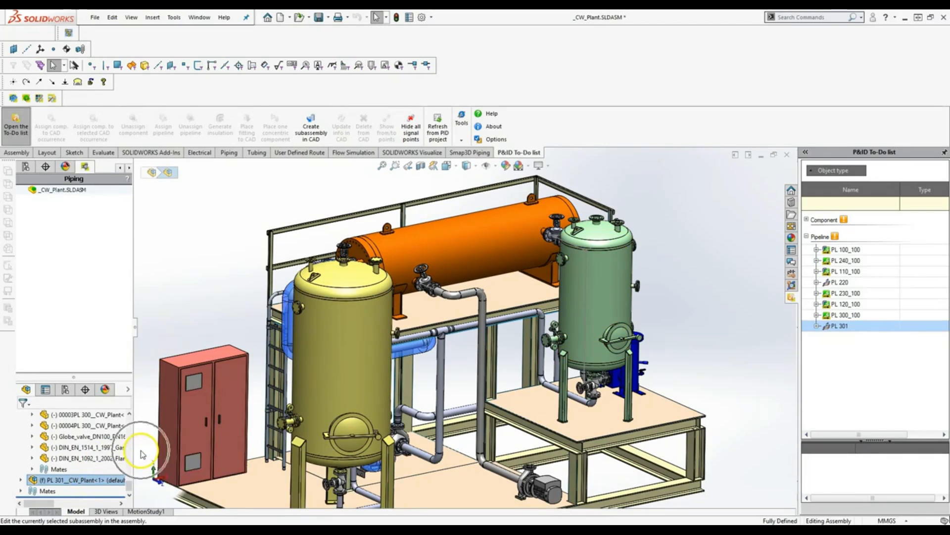
right_click(110, 480)
left_click(158, 179)
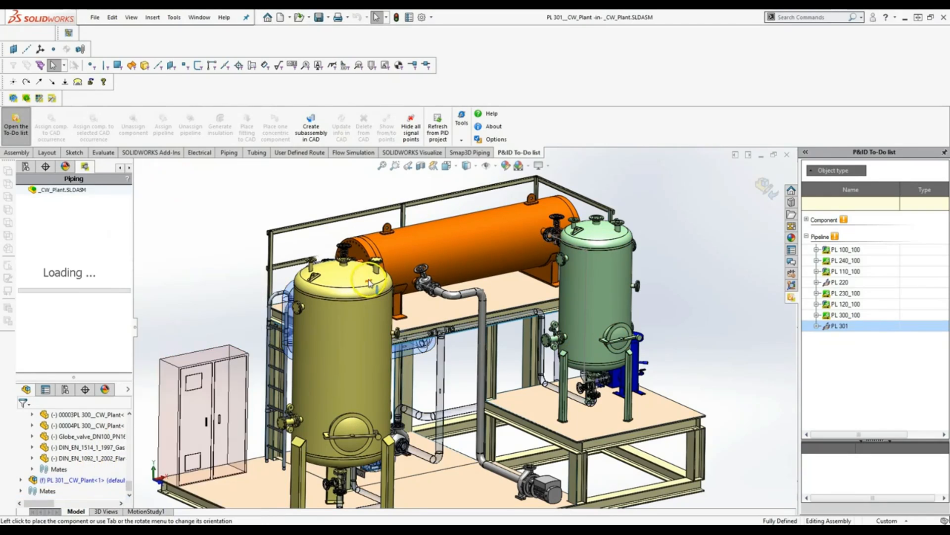
left_click(458, 154)
left_click(79, 130)
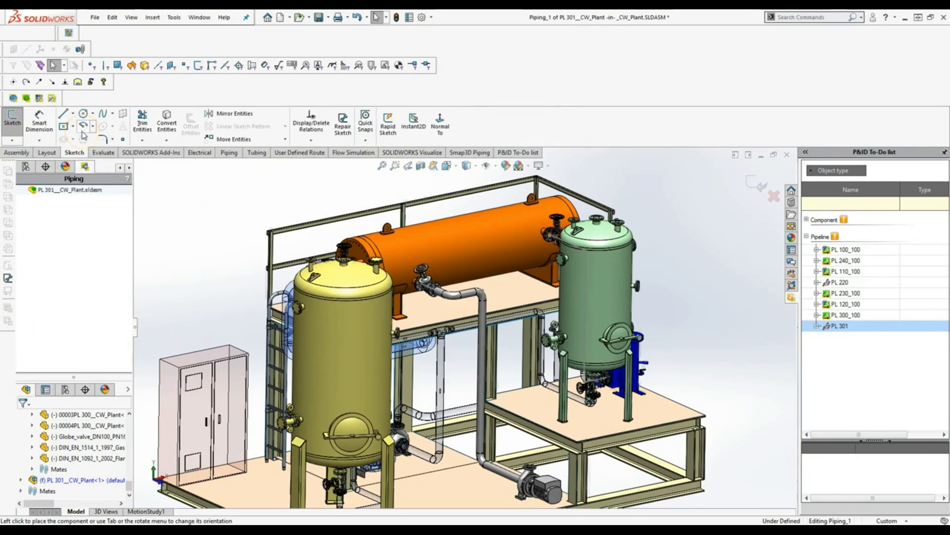
- Sketch a route line from the green vessel's top centre nozzle upward, toward the back and along the orange tank
left_click(63, 114)
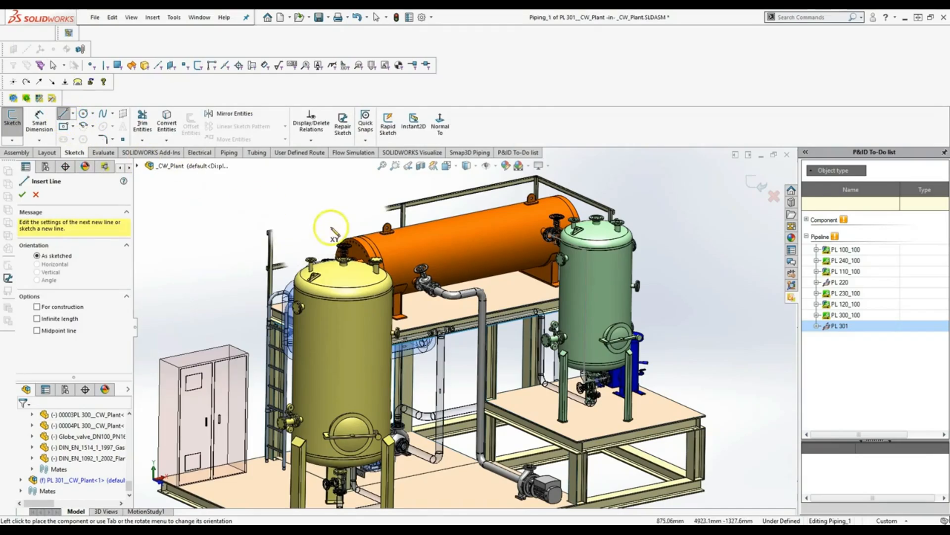
scroll(619, 220, "down", 8)
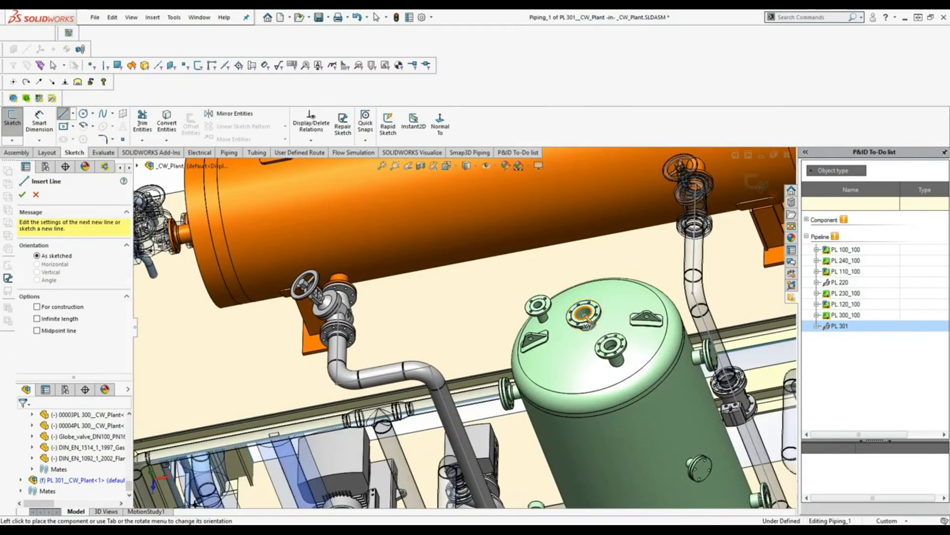
left_click_drag(585, 313, 587, 250)
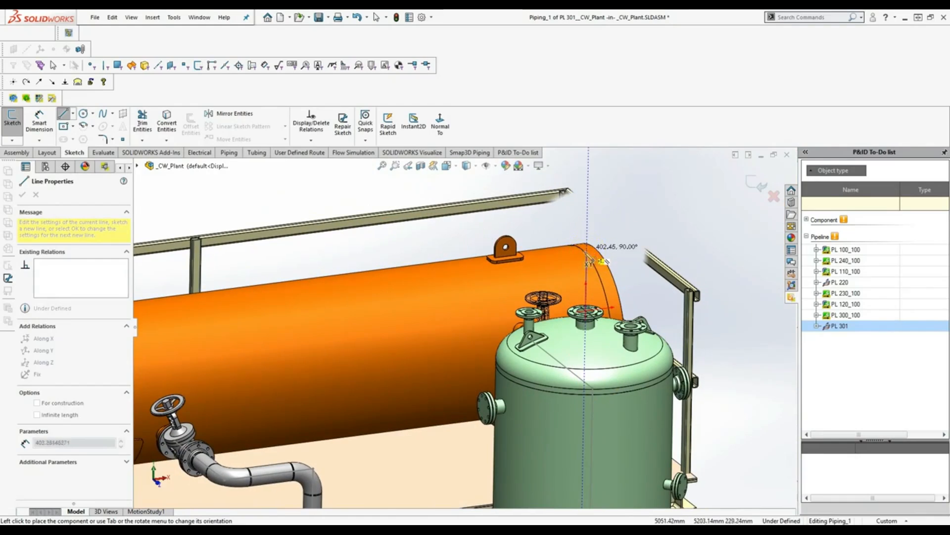
left_click(588, 251)
key("Tab")
key("Tab")
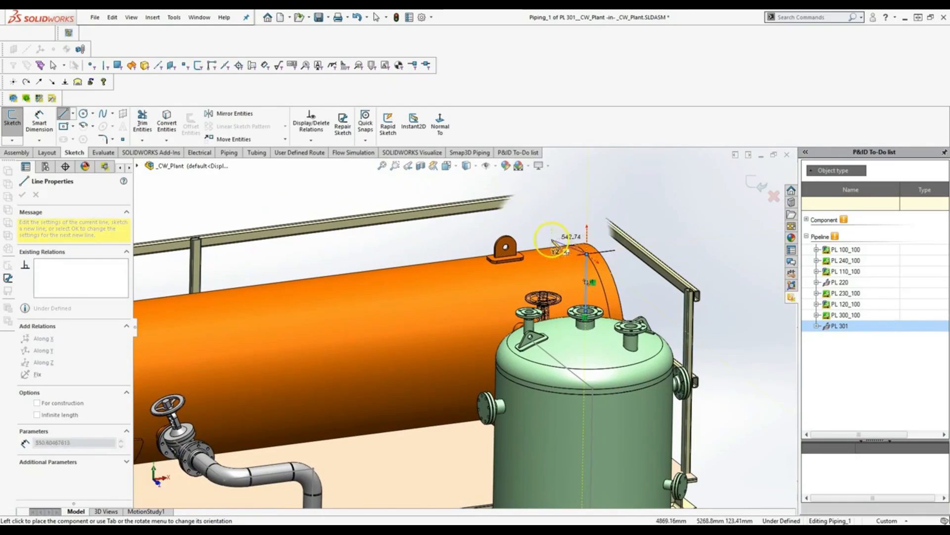
left_click(538, 228)
scroll(424, 263, "up", 3)
left_click(438, 272)
key("Tab")
scroll(456, 331, "up", 3)
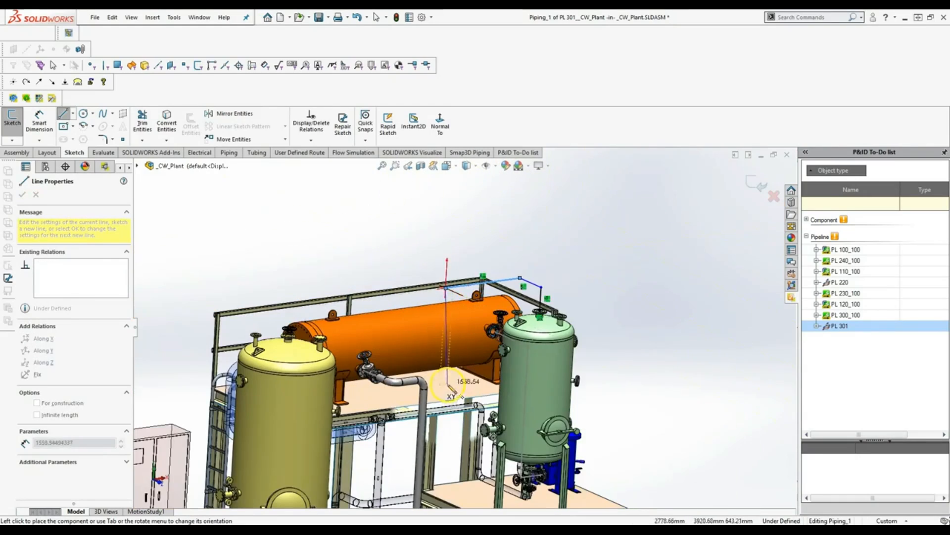
- Continue the route downward and forward, and attach its last vertical line to the centre of the pump's upper flange
scroll(451, 429, "down", 1)
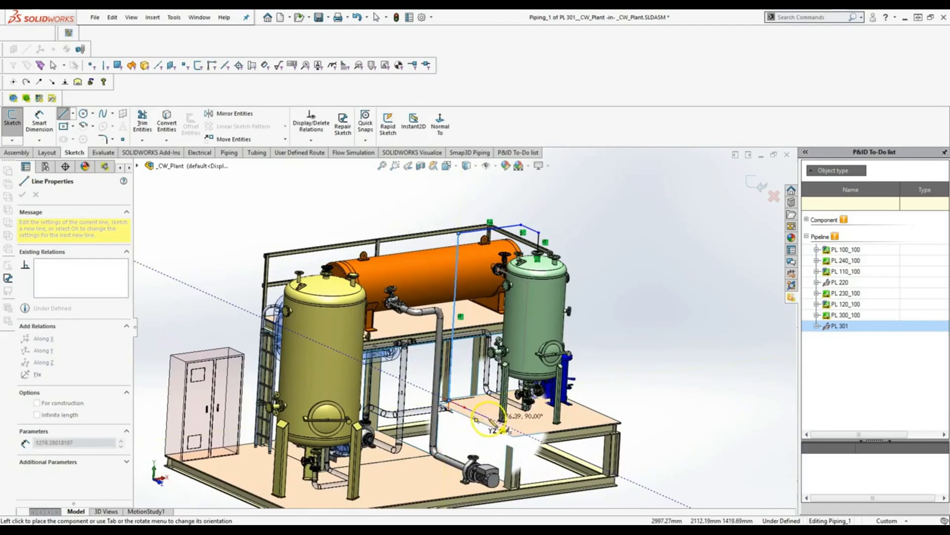
left_click(479, 414)
key("Tab")
left_click(481, 444)
scroll(472, 440, "down", 6)
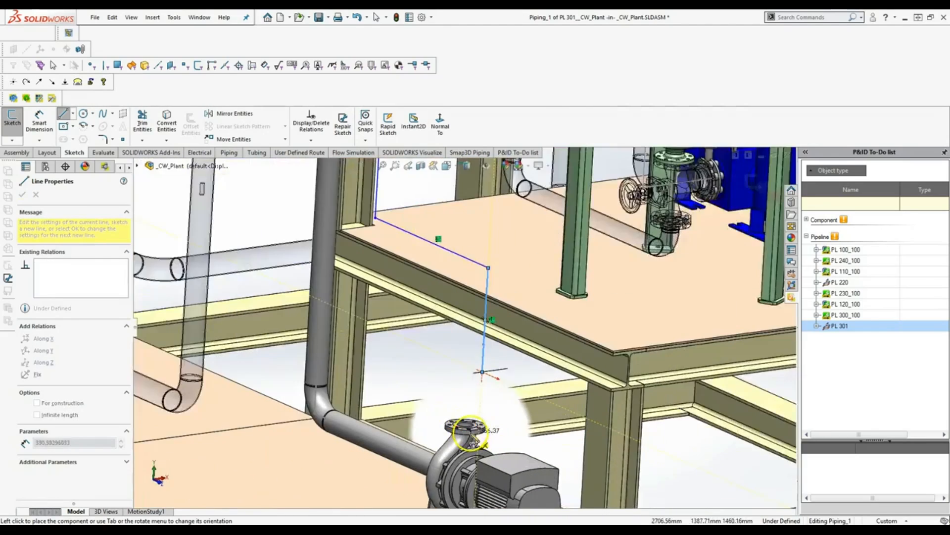
key("Escape")
left_click_drag(486, 352, 462, 429)
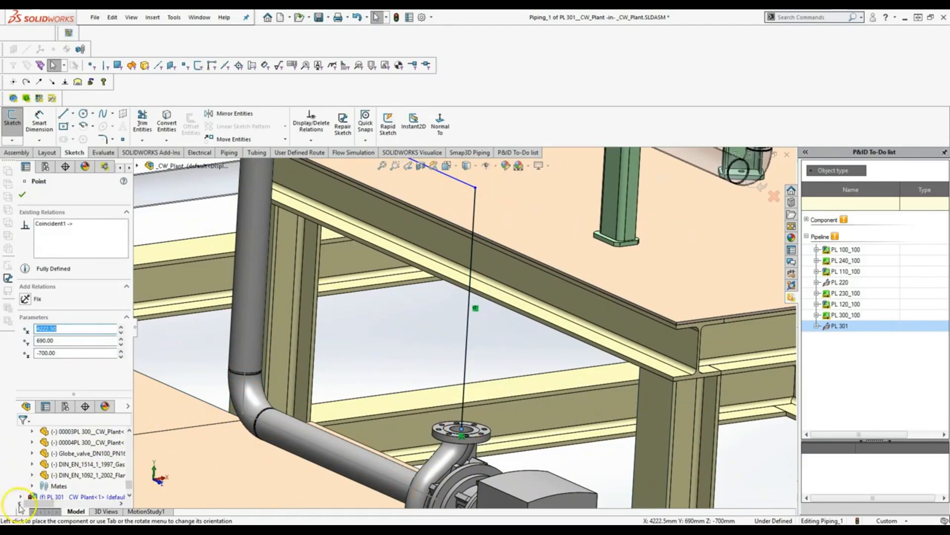
- Dimension the vertical line above the pump flange at 315 mm and the adjoining horizontal run at 1000 mm
left_click(39, 121)
left_click(469, 297)
left_click(509, 353)
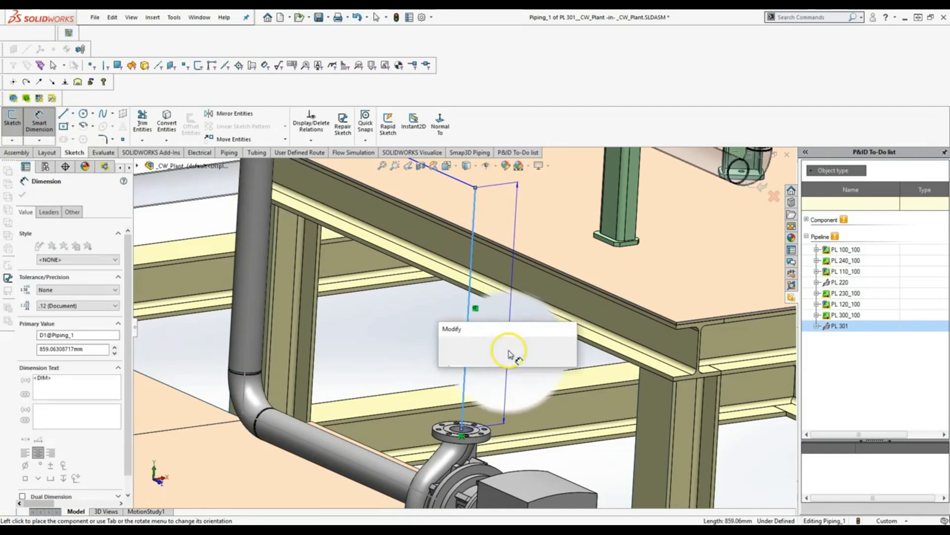
type("315")
key("Return")
left_click(432, 328)
left_click(408, 337)
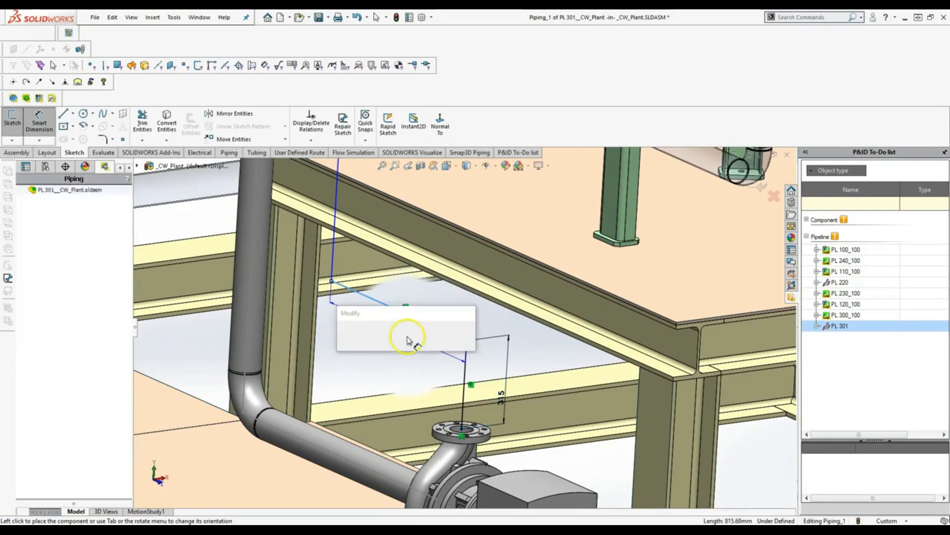
type("1000")
key("Return")
- Dimension the vertical line above the green vessel's top nozzle at 210 mm
scroll(409, 334, "up", 2)
middle_click_drag(423, 306, 438, 302)
scroll(440, 302, "up", 8)
scroll(487, 219, "down", 5)
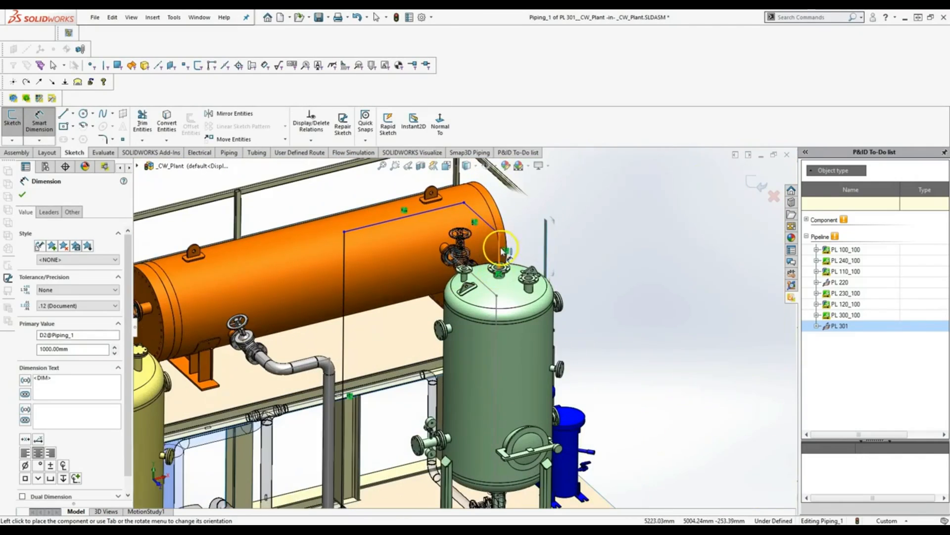
left_click(502, 248)
left_click(523, 246)
type("210")
key("Return")
left_click(606, 247)
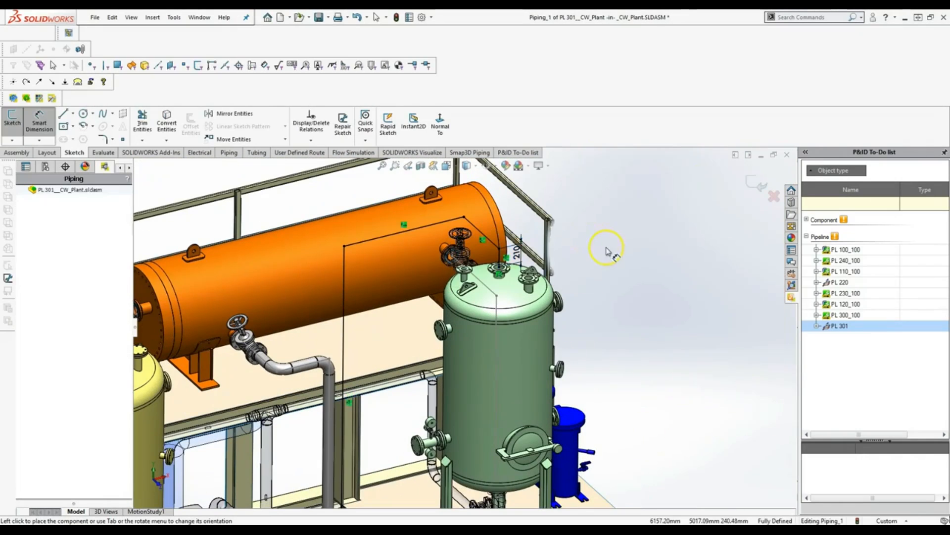
key("Escape")
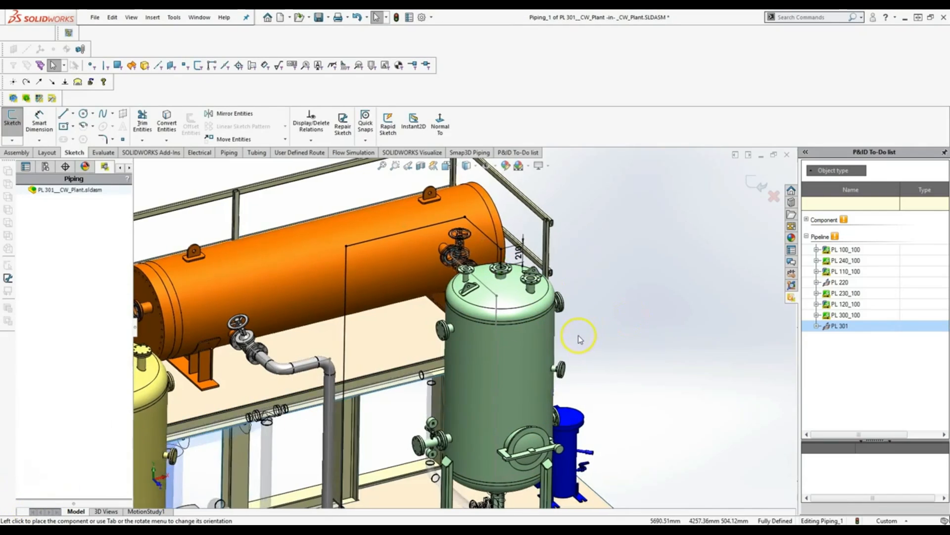
- Sketch a branch from the long vertical line to the yellow vessel and attach its end to the top centre nozzle
middle_click_drag(580, 339, 258, 325)
scroll(379, 317, "down", 4)
scroll(258, 325, "up", 2)
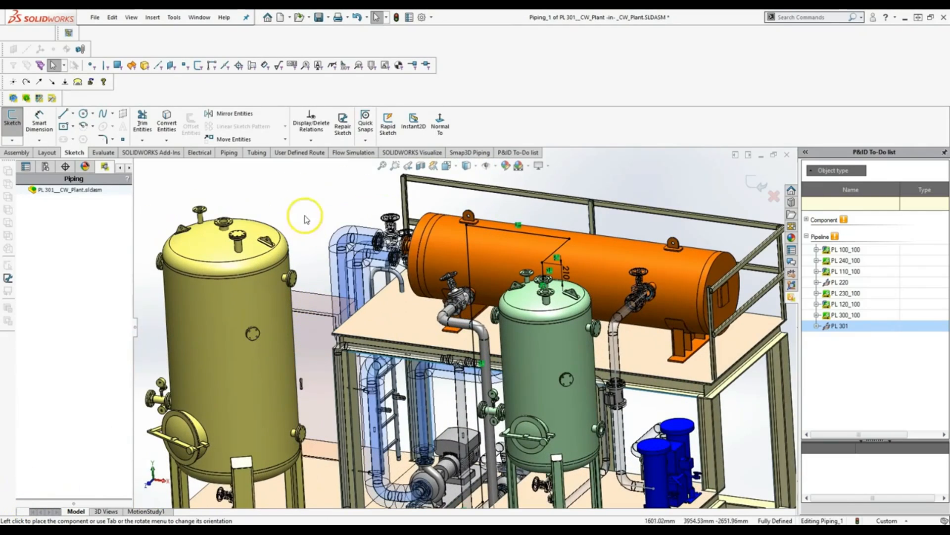
left_click(64, 118)
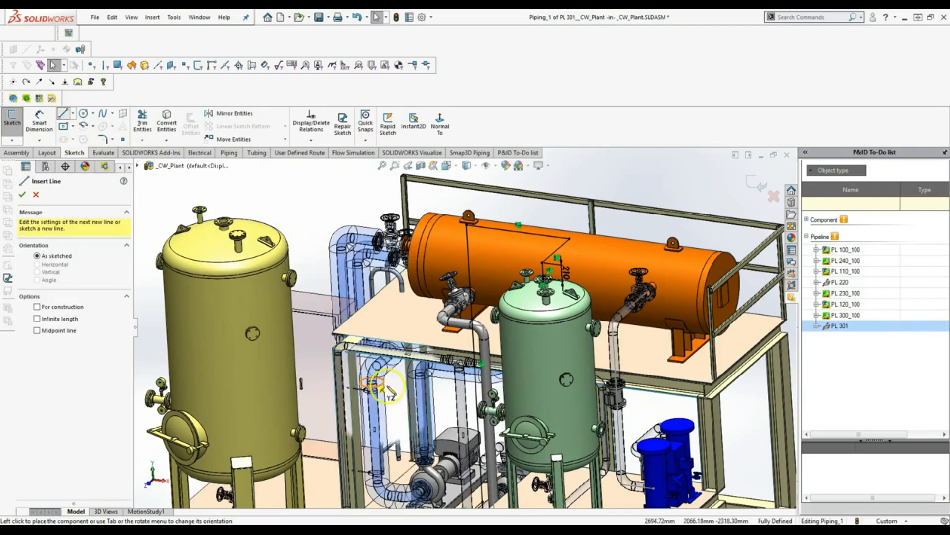
left_click(478, 390)
middle_click_drag(477, 390, 433, 380)
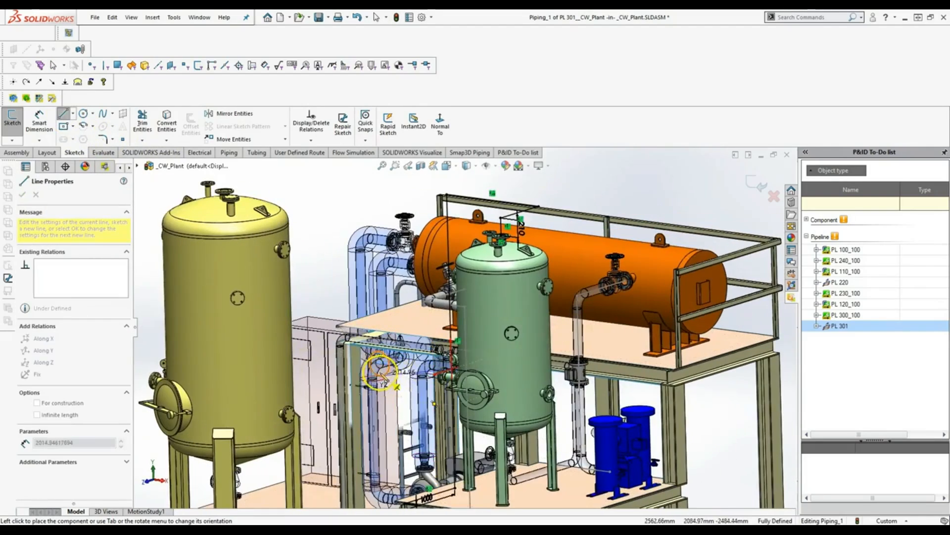
middle_click_drag(350, 361, 376, 350)
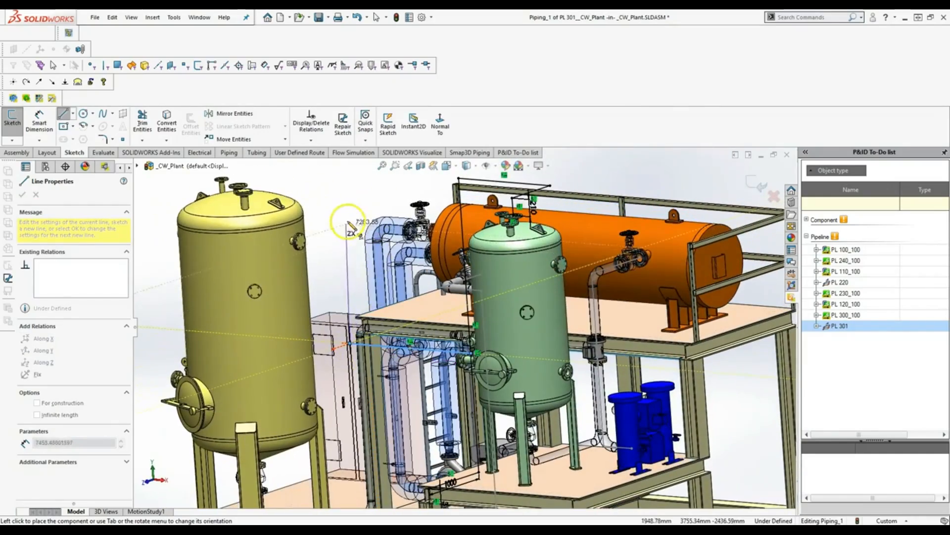
middle_click_drag(339, 179, 350, 237)
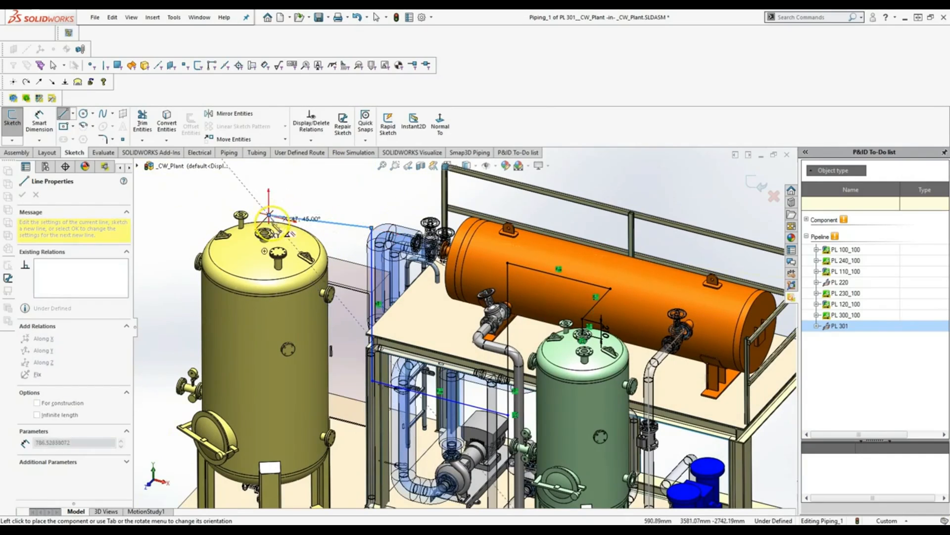
scroll(277, 217, "down", 4)
left_click(327, 238)
key("Escape")
left_click_drag(325, 239, 315, 270)
- Dimension the line above the yellow vessel's nozzle at 210 mm and set its angle to the adjoining run to 90 degrees
left_click(551, 213)
left_click(313, 239)
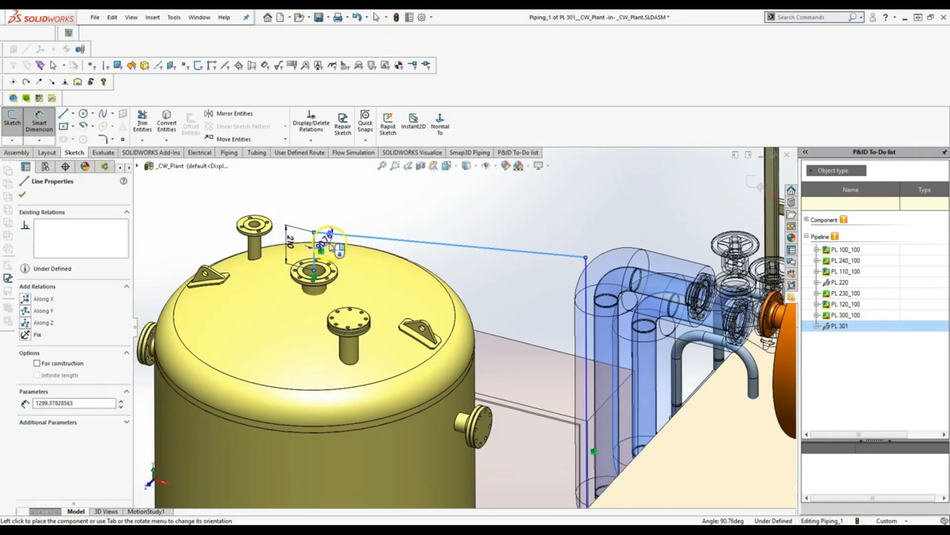
left_click(331, 246)
type("90")
key("Return")
- Dimension the branch's long horizontal run from the vertical line at 2100 mm
scroll(505, 347, "up", 5)
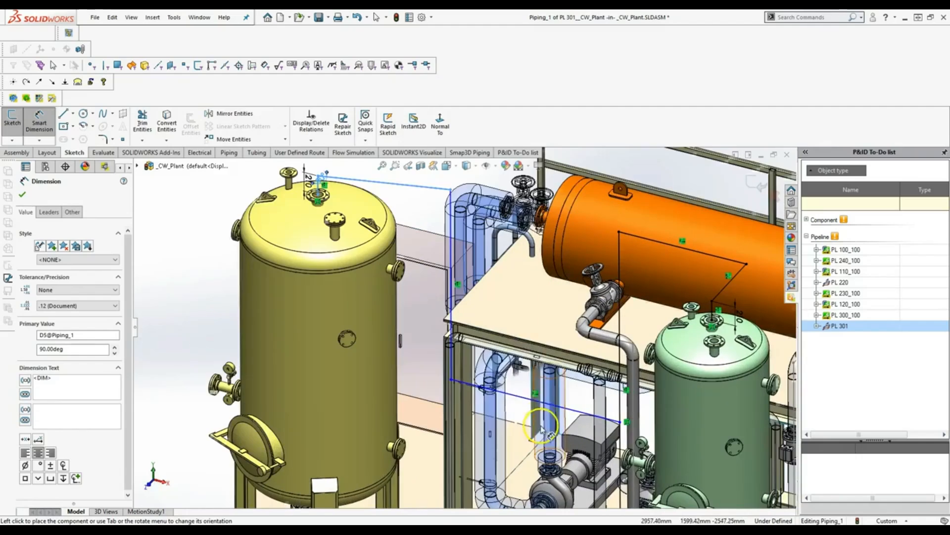
left_click(532, 399)
left_click(520, 390)
type("2100")
key("Return")
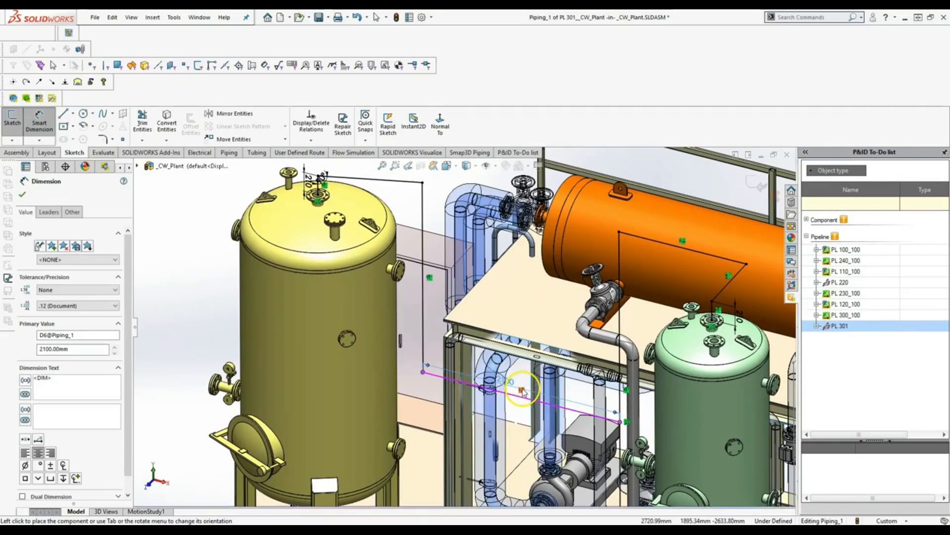
- Set the height of the branch point above the lower end of the vertical line to 1500 mm
scroll(522, 391, "down", 3)
left_click(544, 301)
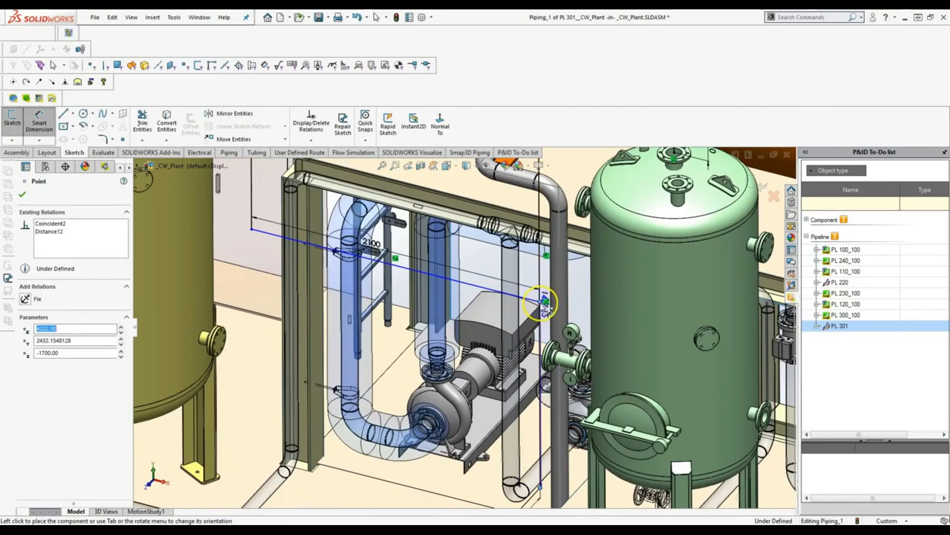
left_click(435, 347)
left_click(397, 339)
type("1500")
key("Return")
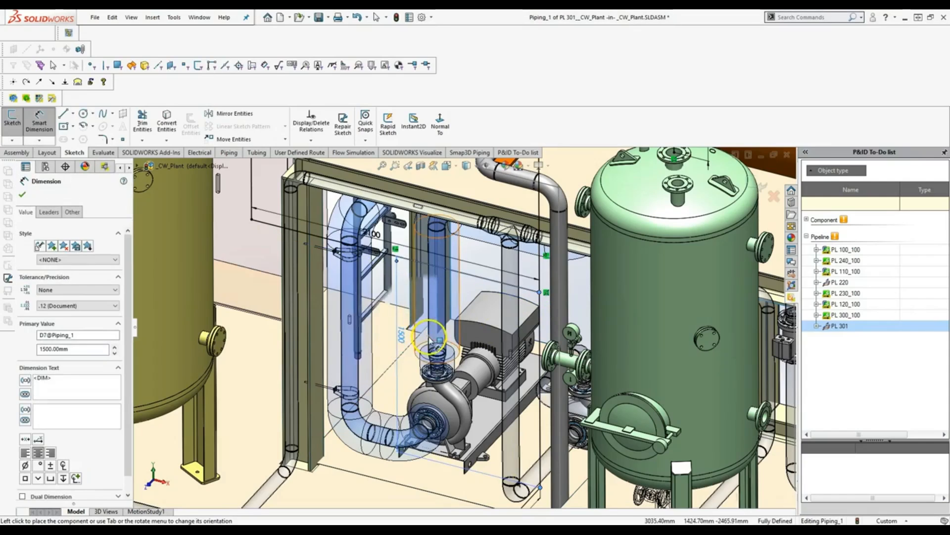
key("Escape")
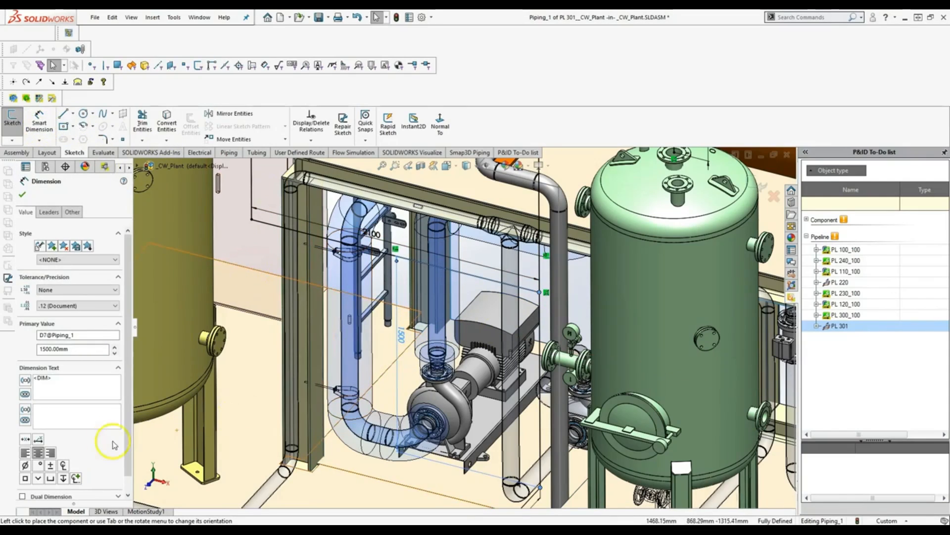
- Finish the route sketch and generate the pipeline paths of the PL 301__CW_Plant subassembly
left_click(269, 251)
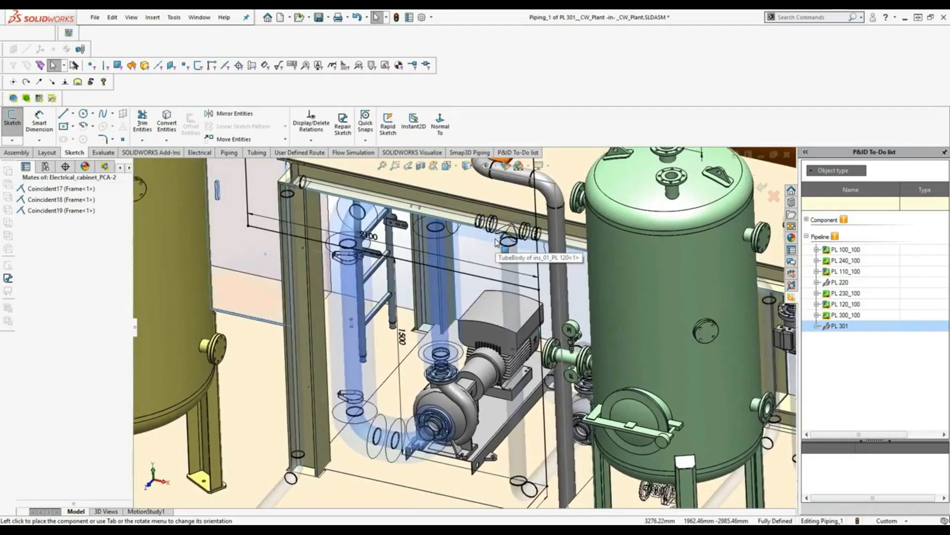
scroll(489, 249, "up", 3)
scroll(489, 249, "up", 2)
middle_click_drag(489, 249, 448, 302)
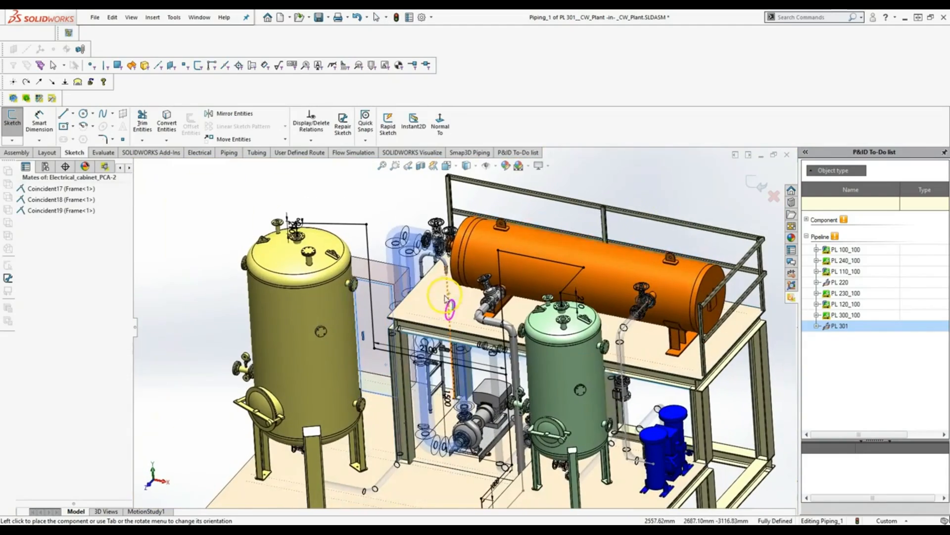
left_click(756, 184)
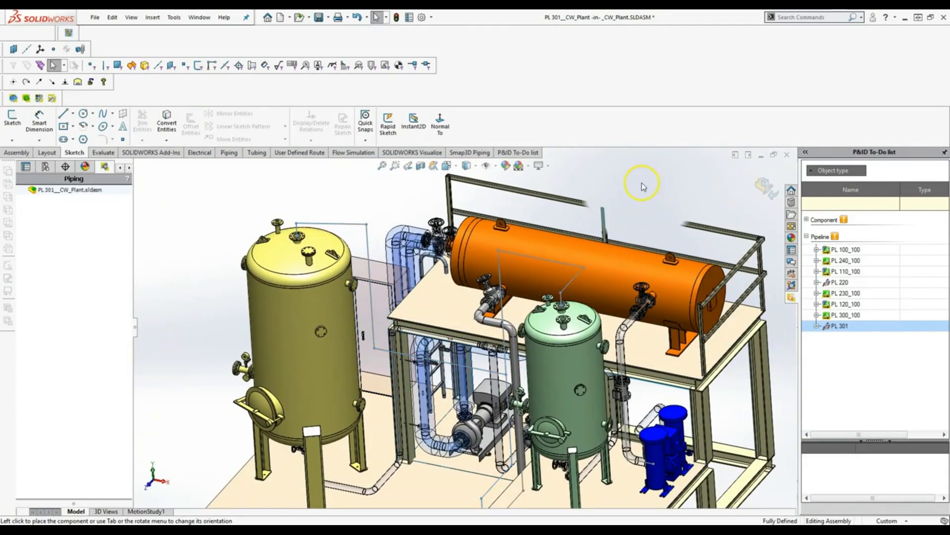
middle_click_drag(622, 241, 630, 212)
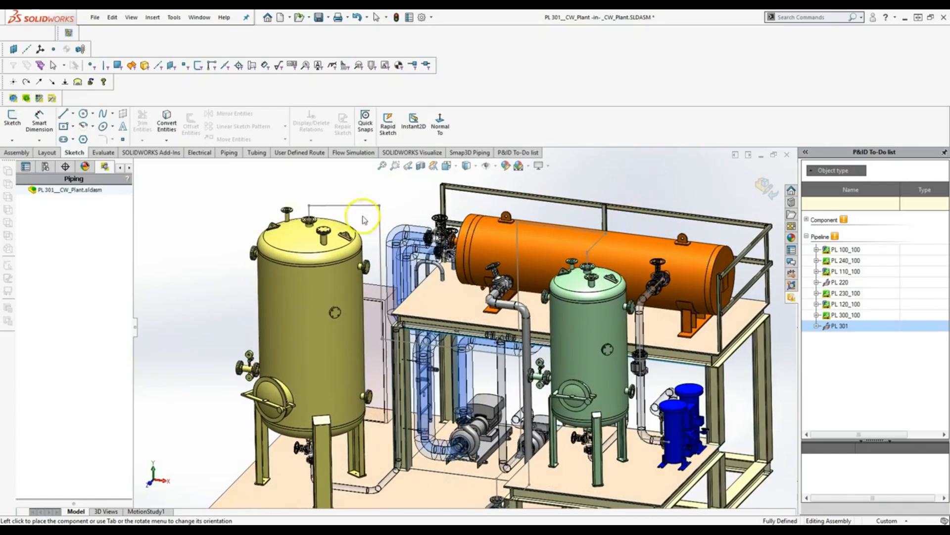
left_click(468, 154)
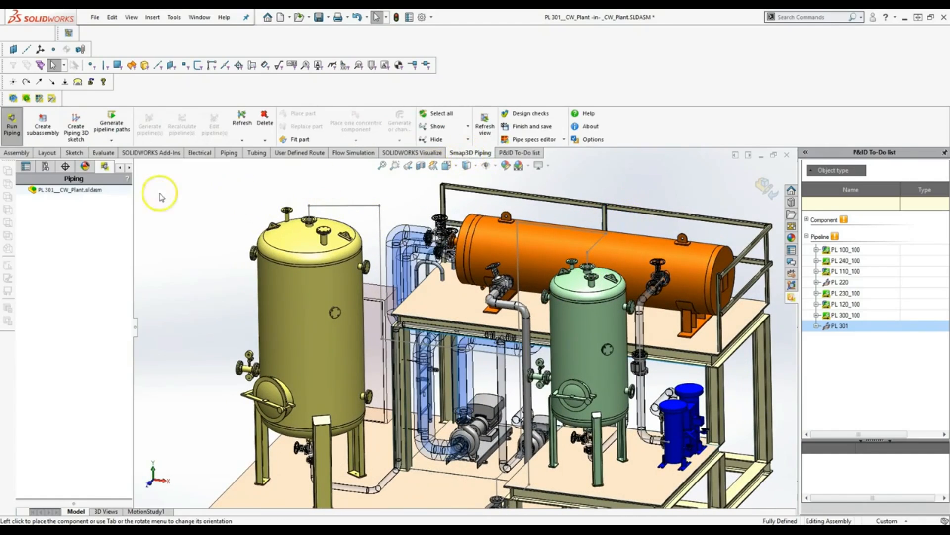
left_click(119, 129)
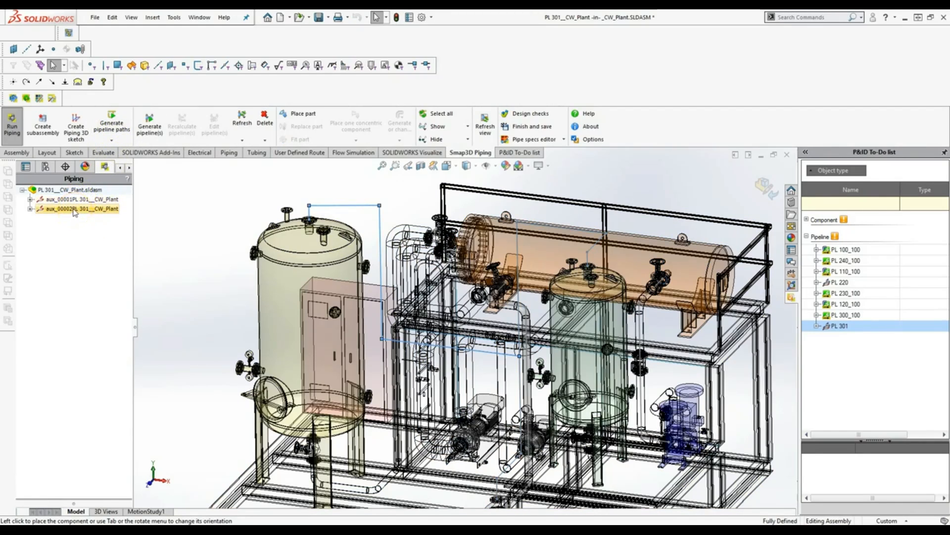
- Compare the two generated pipeline paths with the sections listed under PL 301, including PL 301_100 and PL 301_1_DN 100
left_click(69, 200)
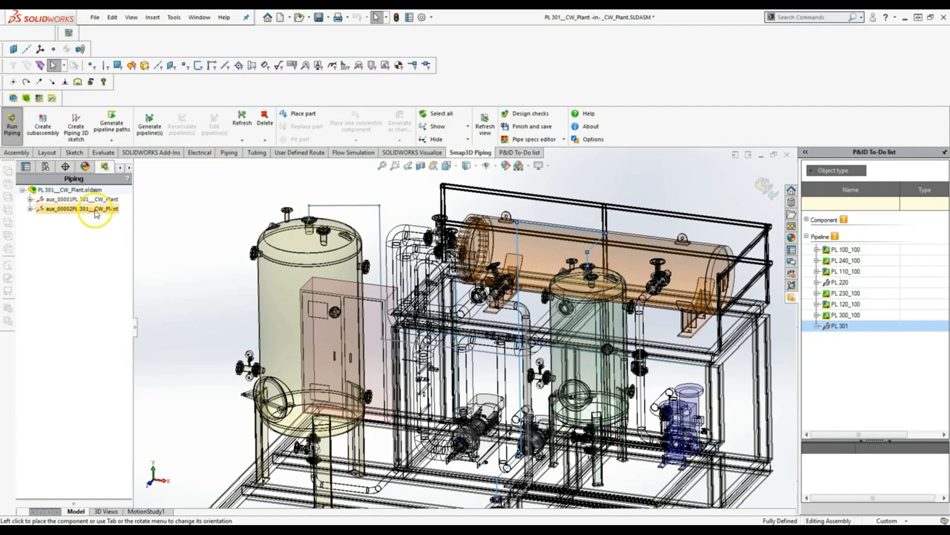
left_click(208, 224)
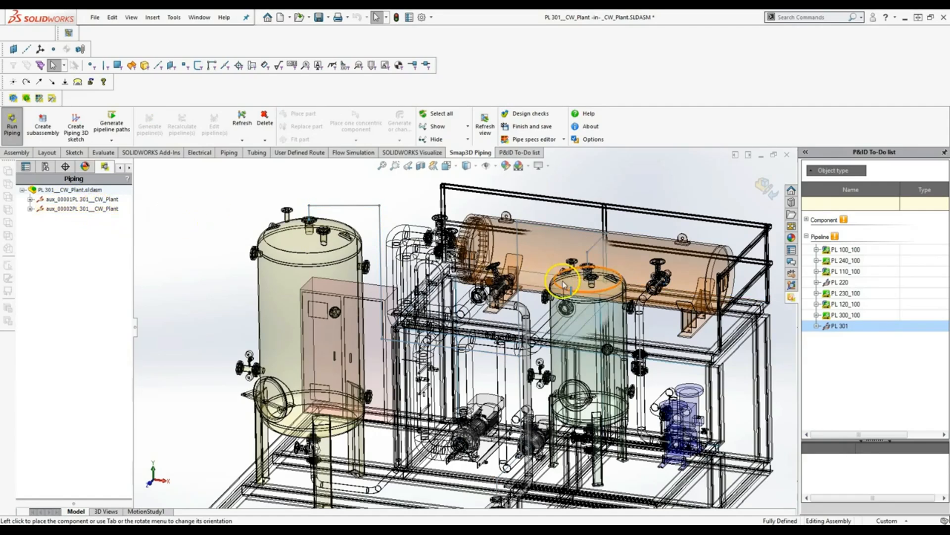
left_click(817, 326)
left_click(860, 348)
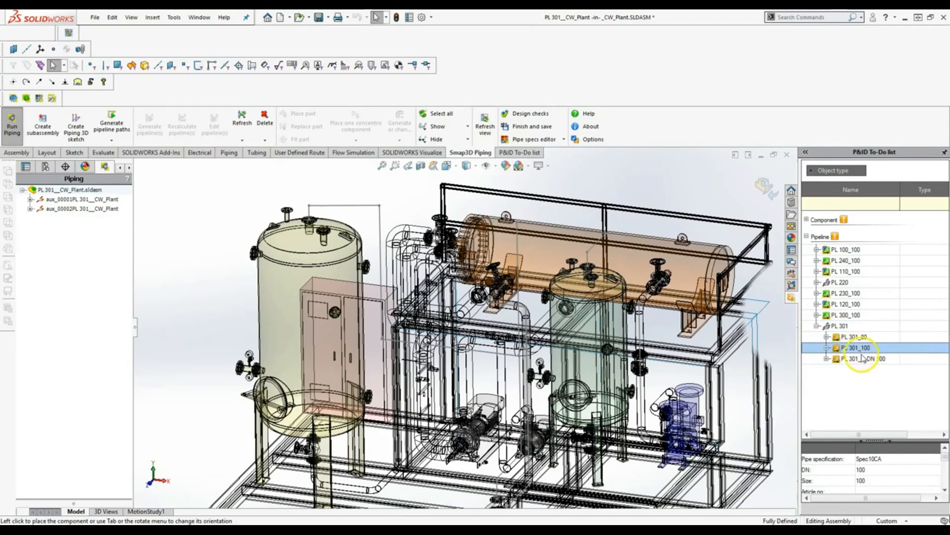
left_click(863, 360)
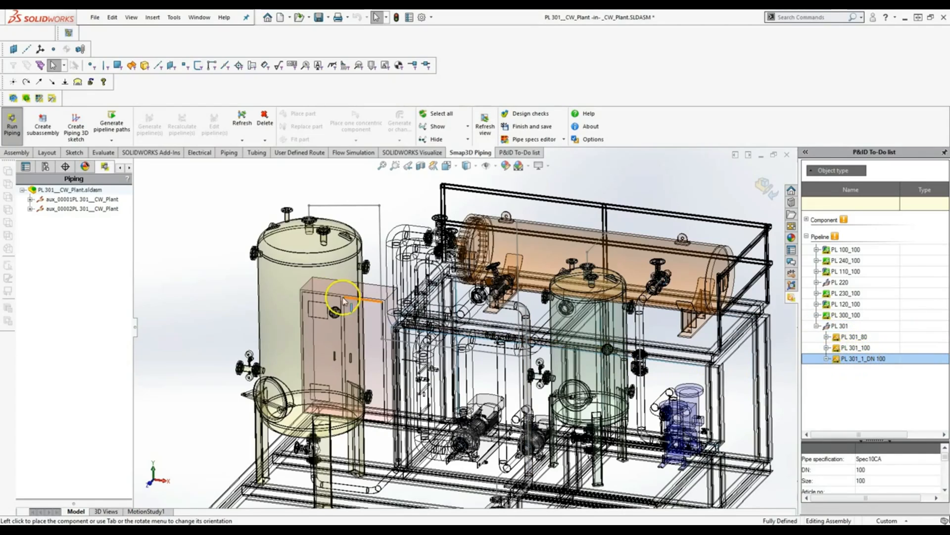
left_click(66, 200)
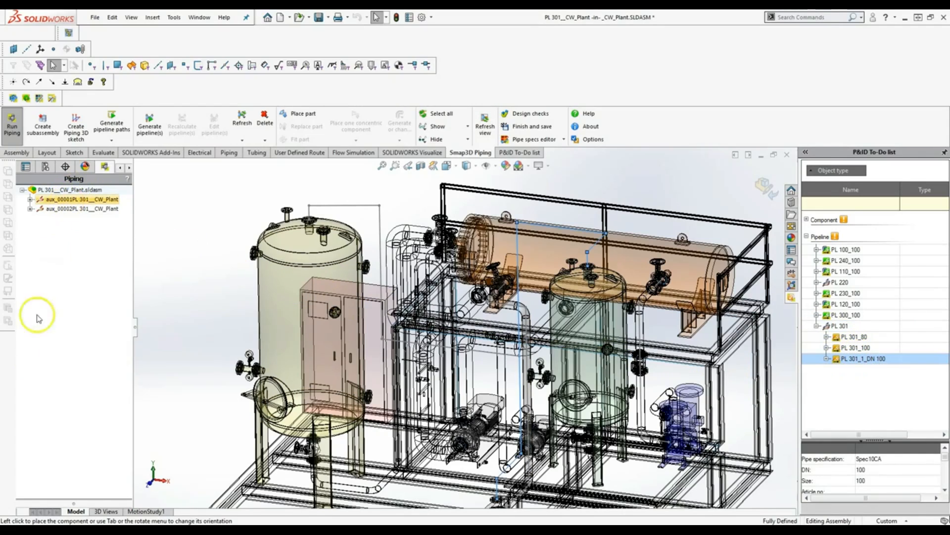
- Assign pipeline PL 301_100 to the path aux_00001PL 301__CW_Plant and generate it, skipping all component selections for the tee point
left_click(24, 495)
left_click(820, 349)
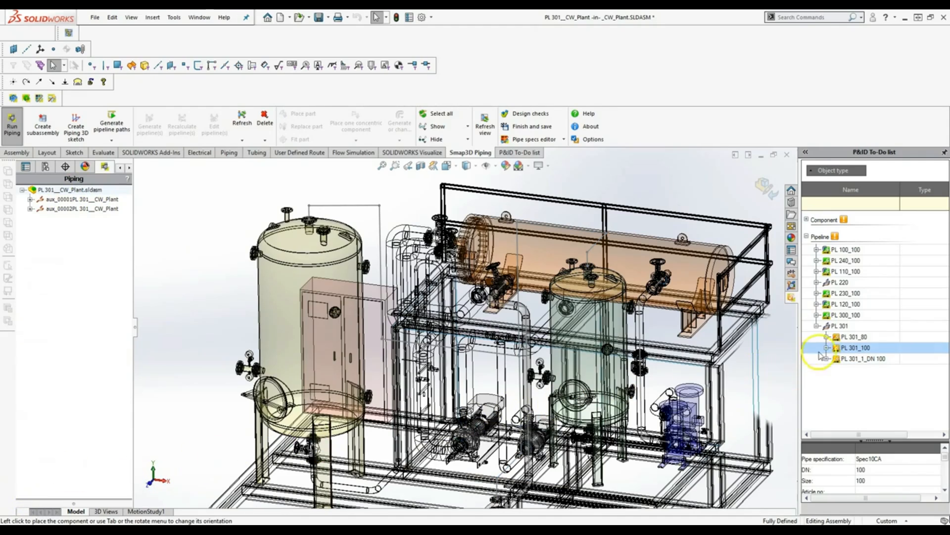
right_click(863, 349)
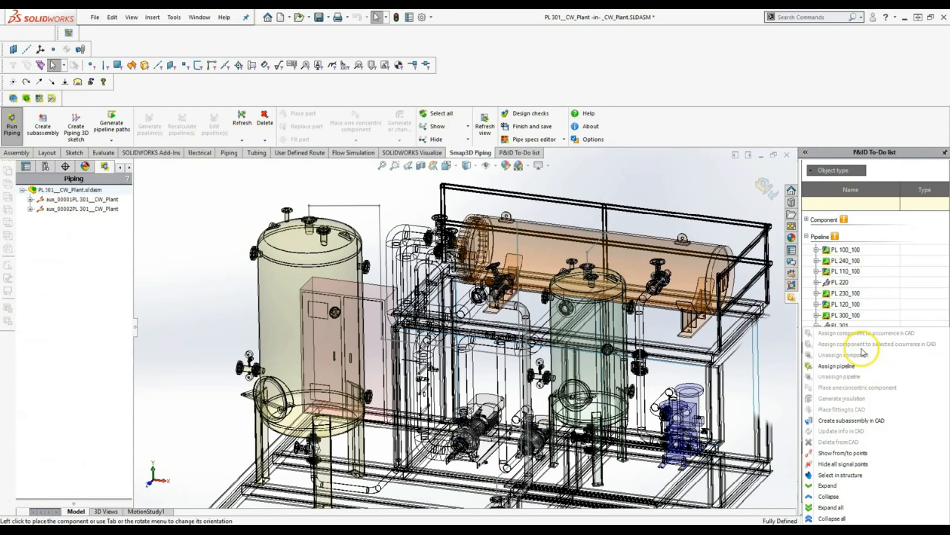
left_click(838, 369)
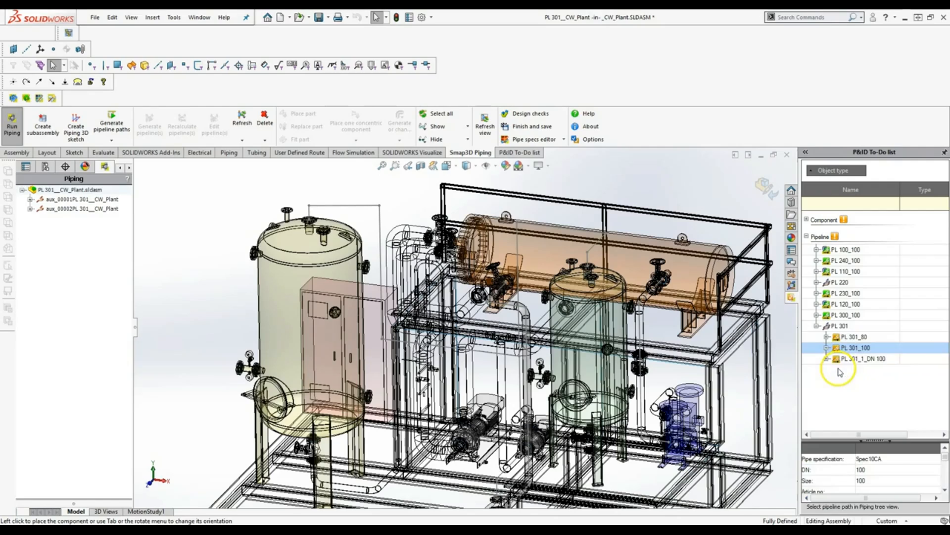
left_click(102, 203)
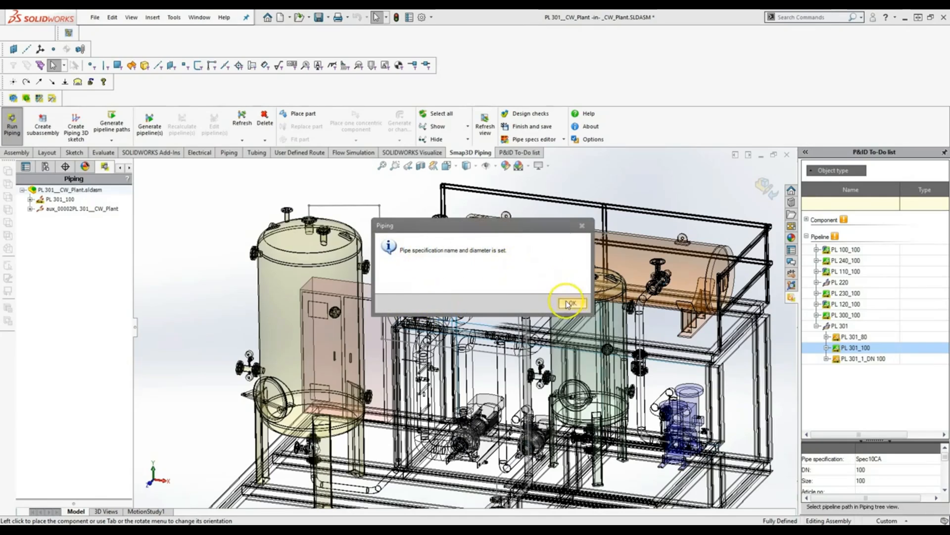
left_click(569, 304)
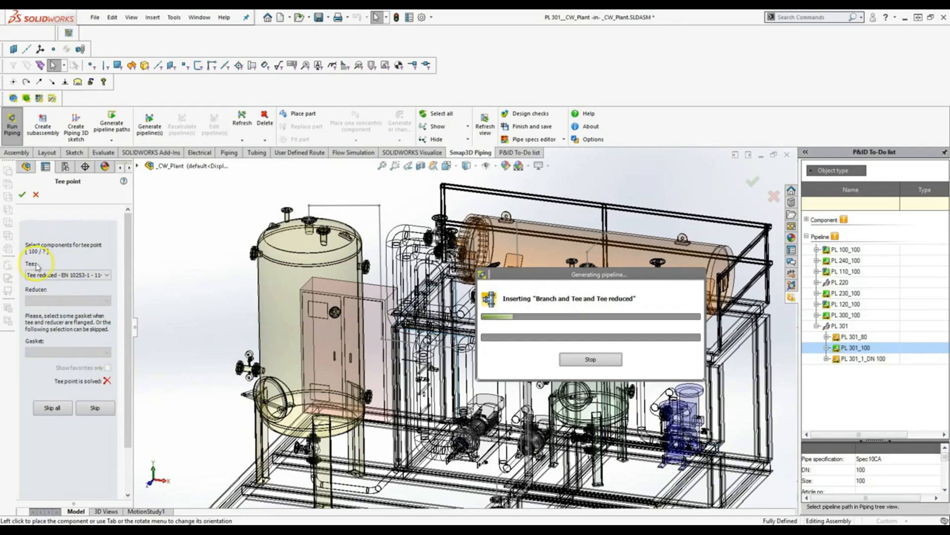
left_click(52, 408)
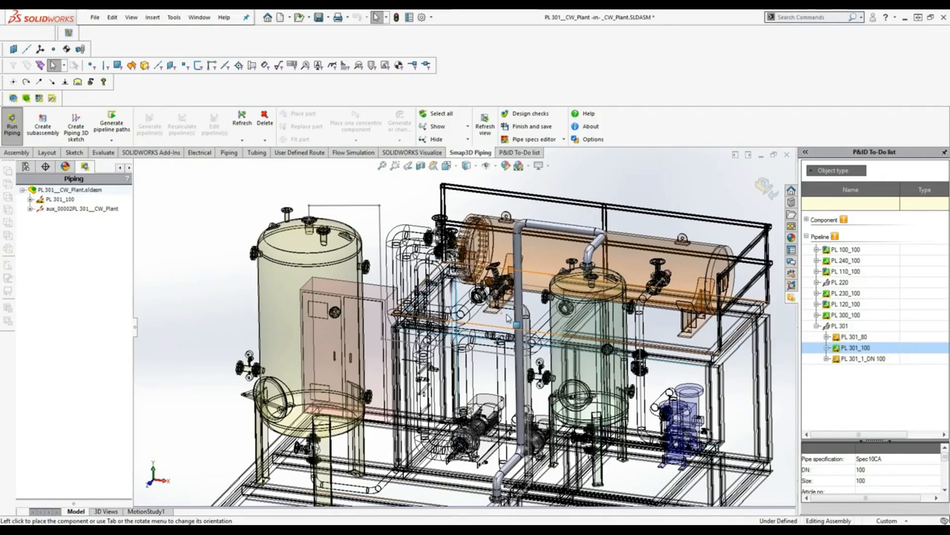
- Assign pipeline PL 301_1_DN 100 to the remaining path aux_00002PL 301__CW_Plant and generate the branch pipeline
middle_click_drag(509, 318, 249, 238)
left_click(852, 359)
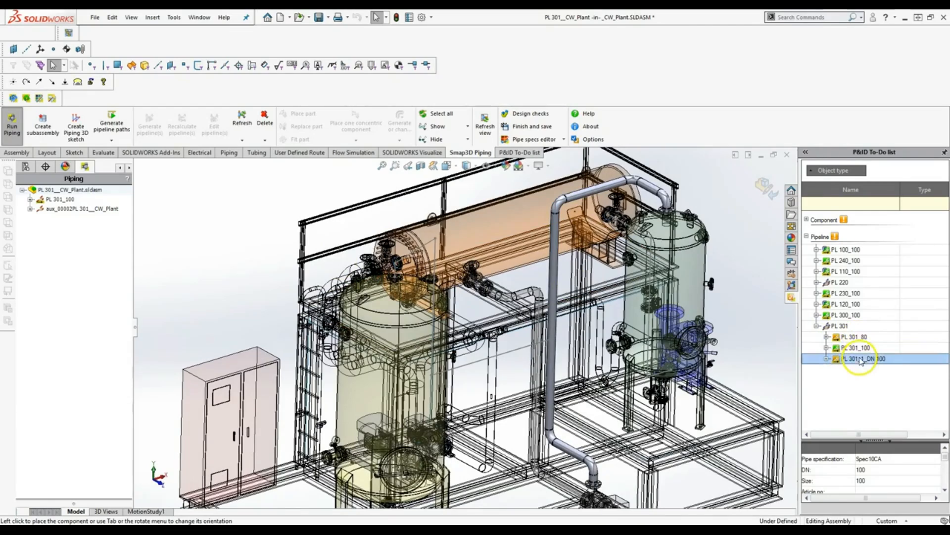
right_click(850, 359)
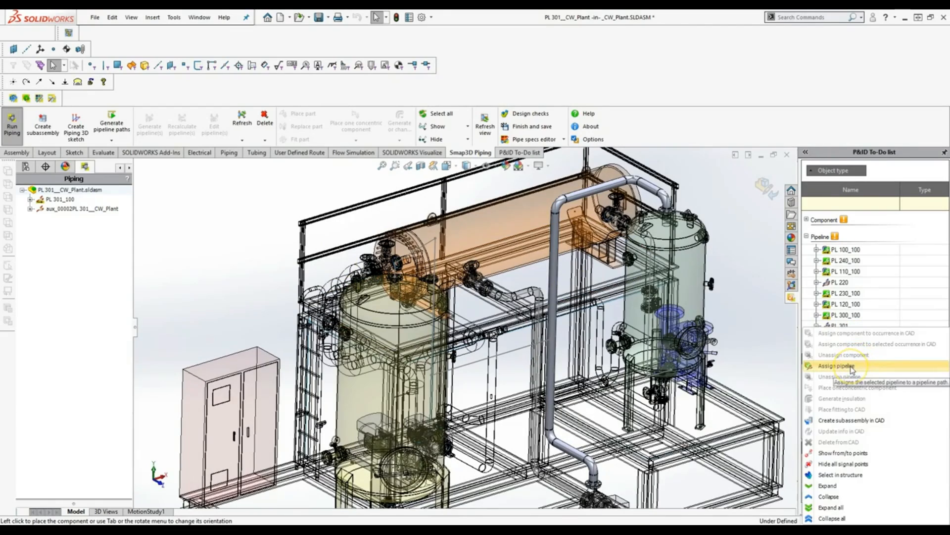
left_click(837, 366)
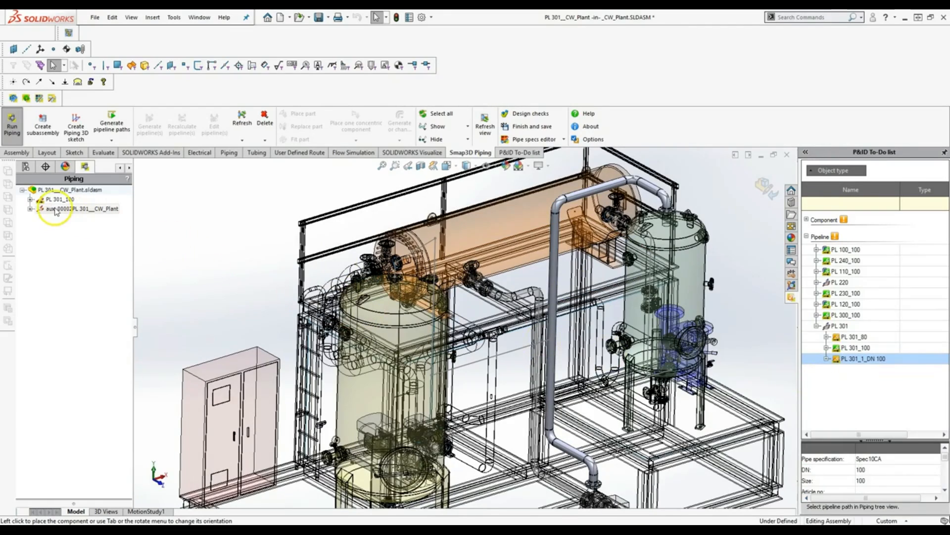
left_click(57, 211)
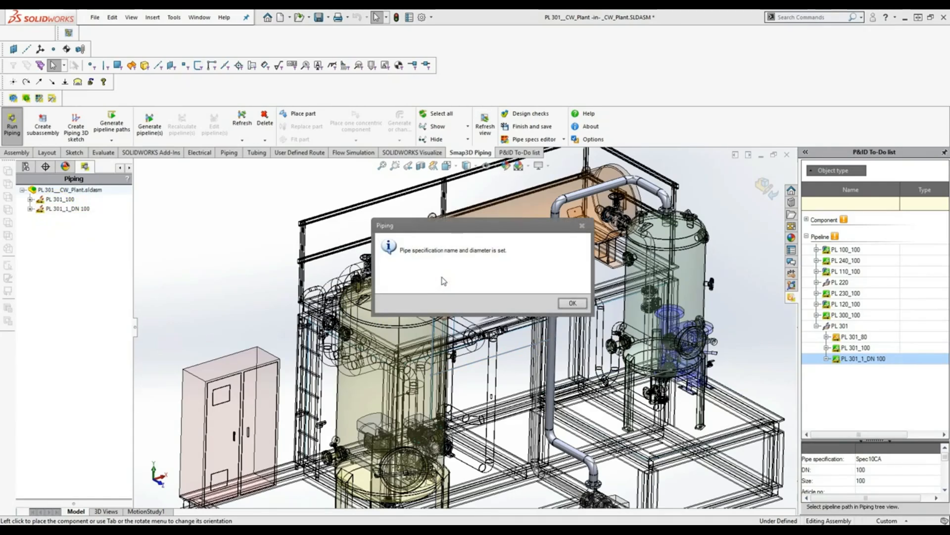
left_click(570, 303)
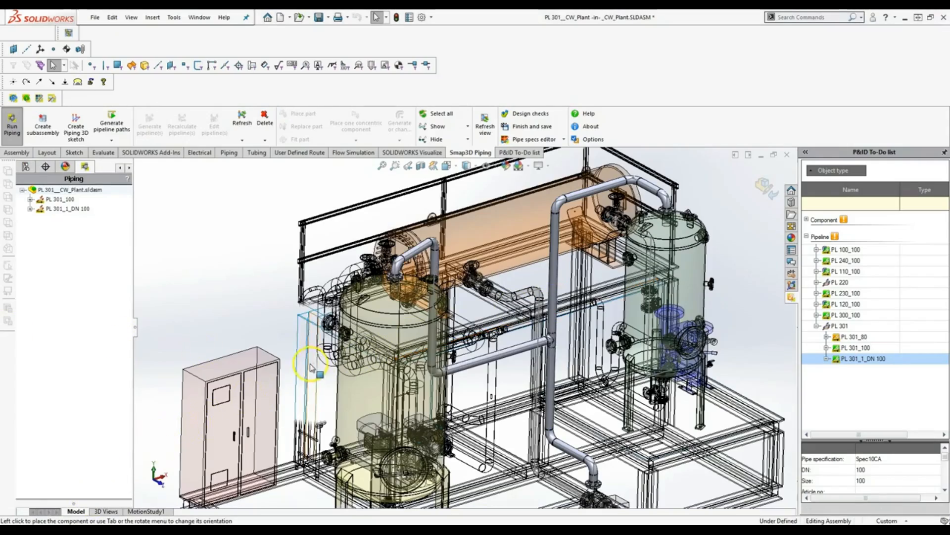
middle_click_drag(485, 380, 555, 353)
- Expand PL 301_80 in the P&ID list and examine its components P3000 and X2
left_click(853, 358)
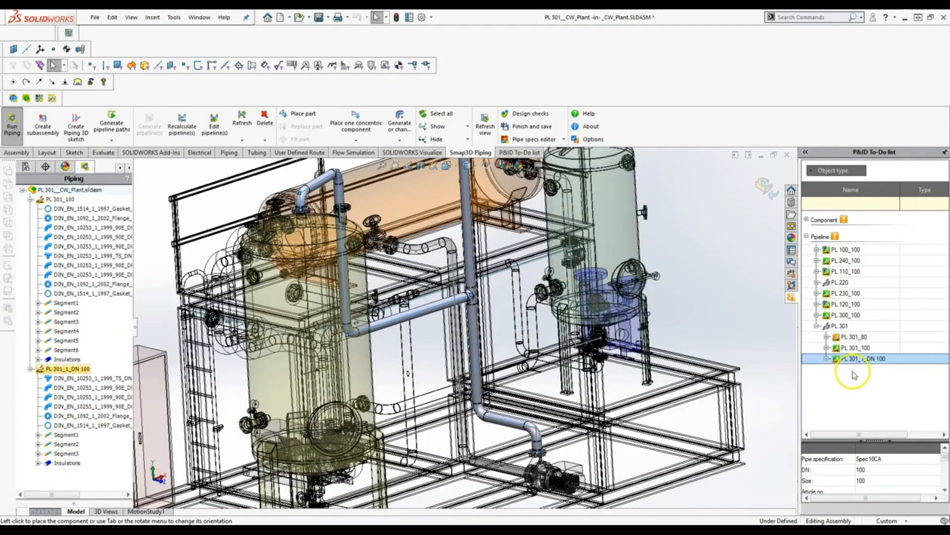
left_click(850, 337)
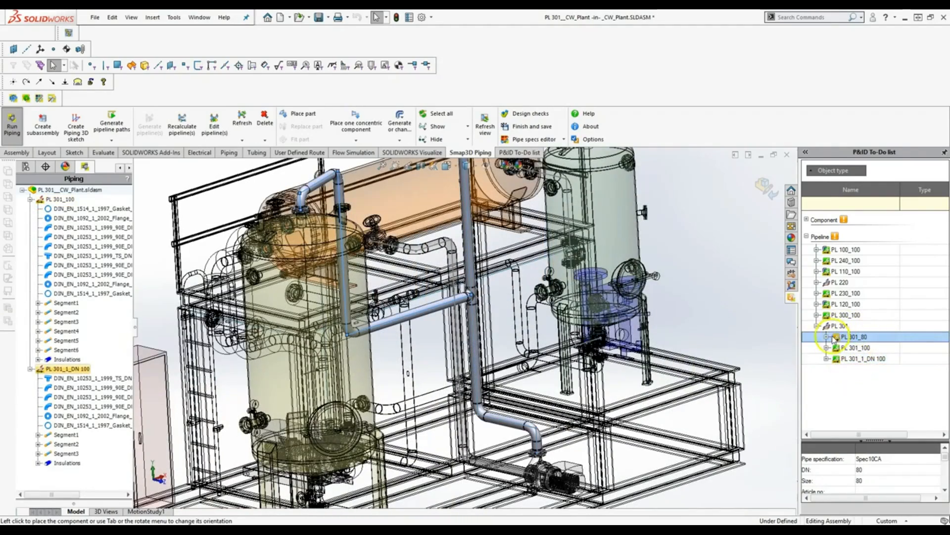
left_click(855, 360)
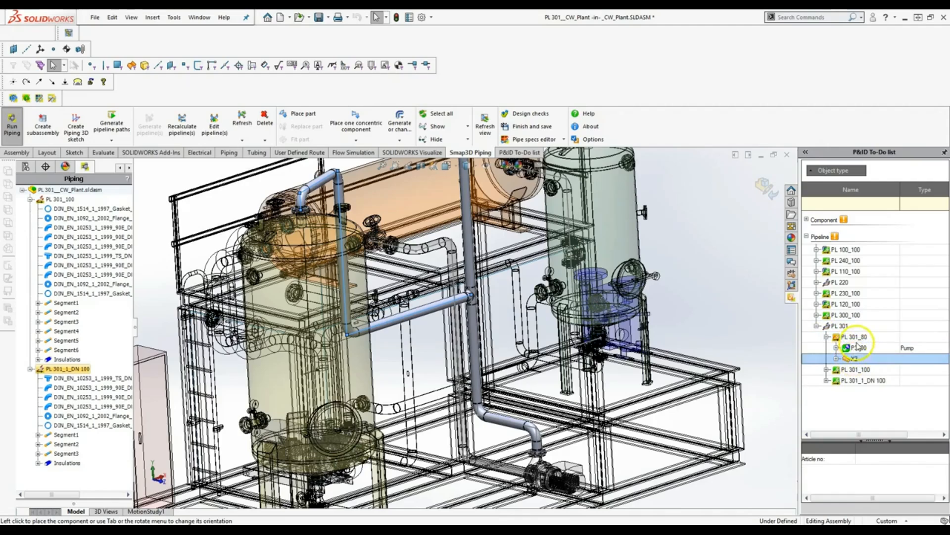
left_click(855, 339)
left_click(711, 287)
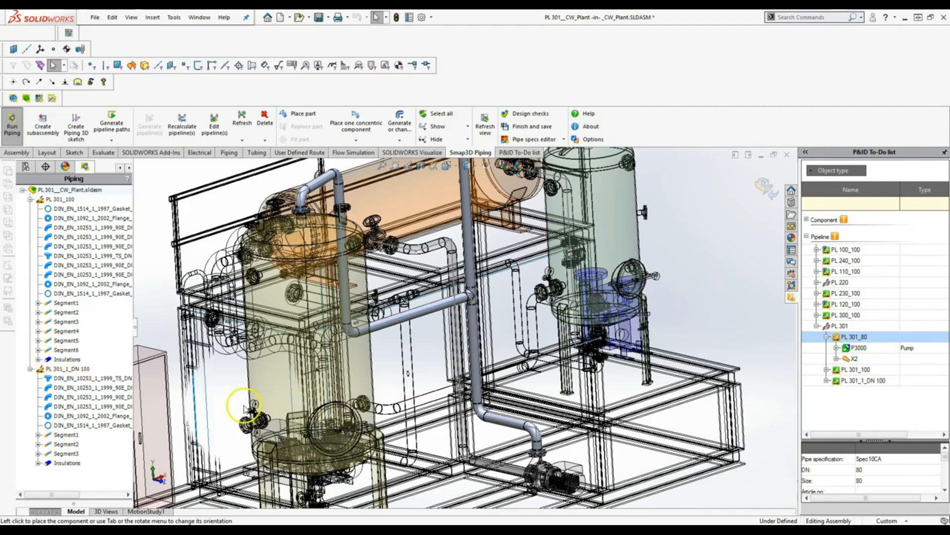
- Reopen the Piping_1 sketch of PL 301__CW_Plant and split the 315 mm vertical line above the pump flange
left_click(22, 190)
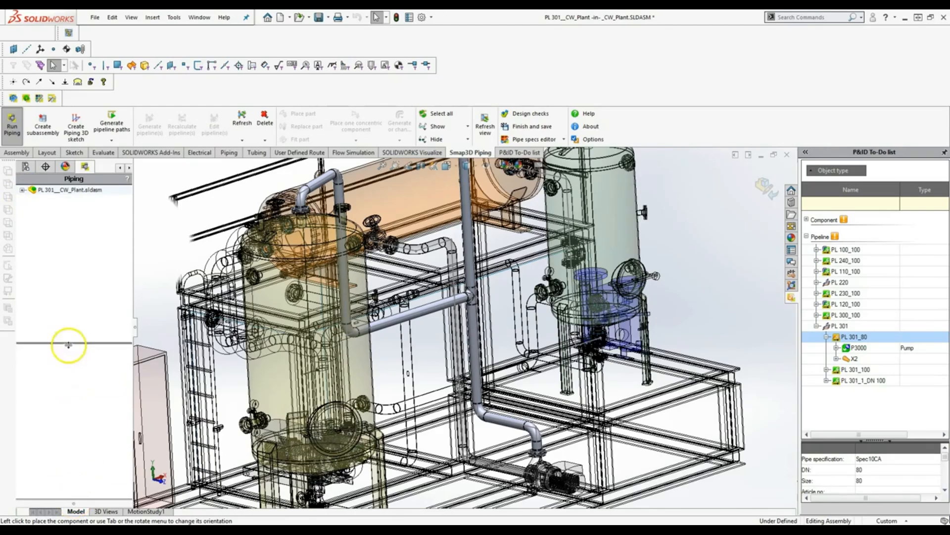
left_click_drag(68, 345, 69, 346)
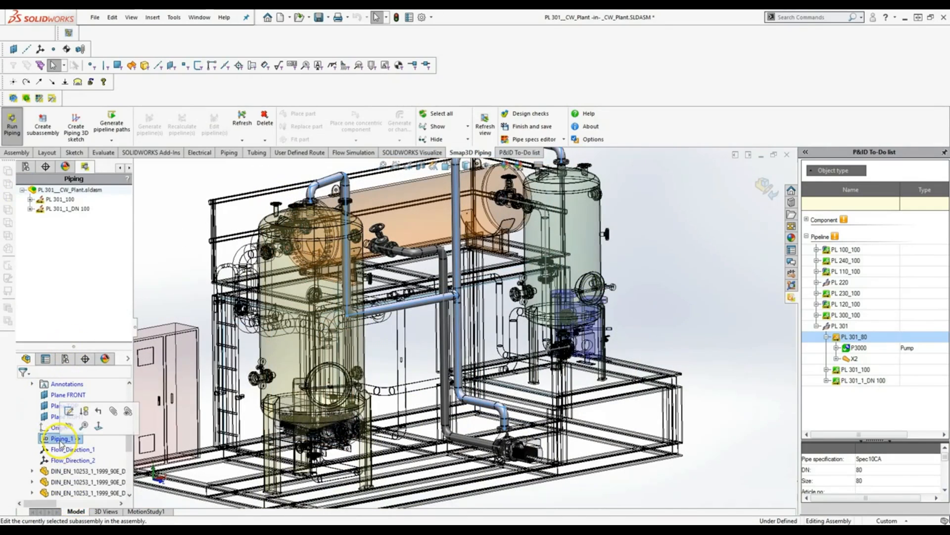
left_click(69, 412)
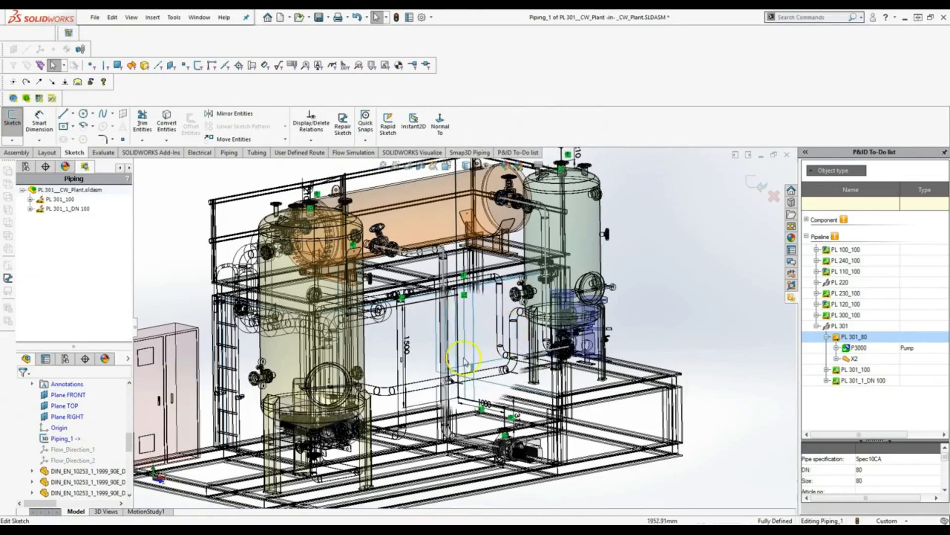
middle_click_drag(465, 363, 476, 349)
scroll(510, 410, "down", 10)
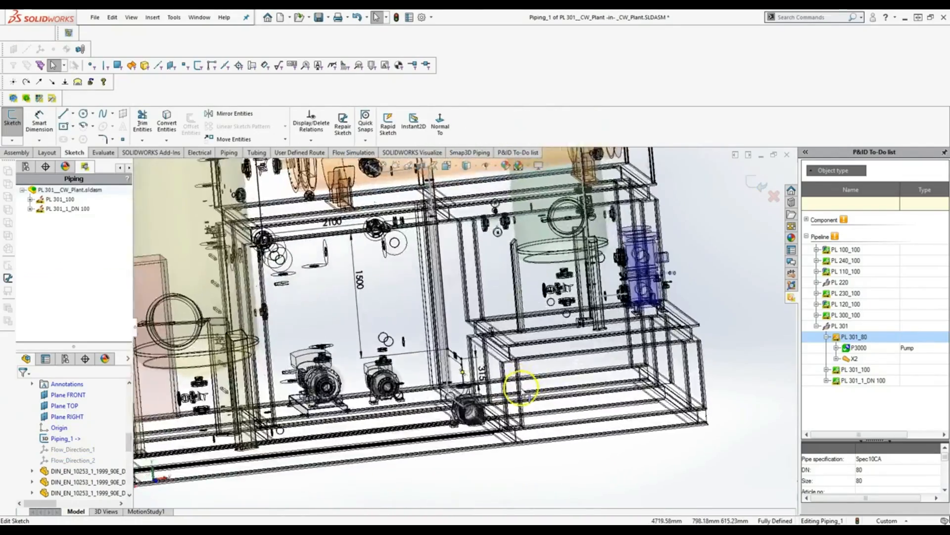
scroll(510, 368, "down", 6)
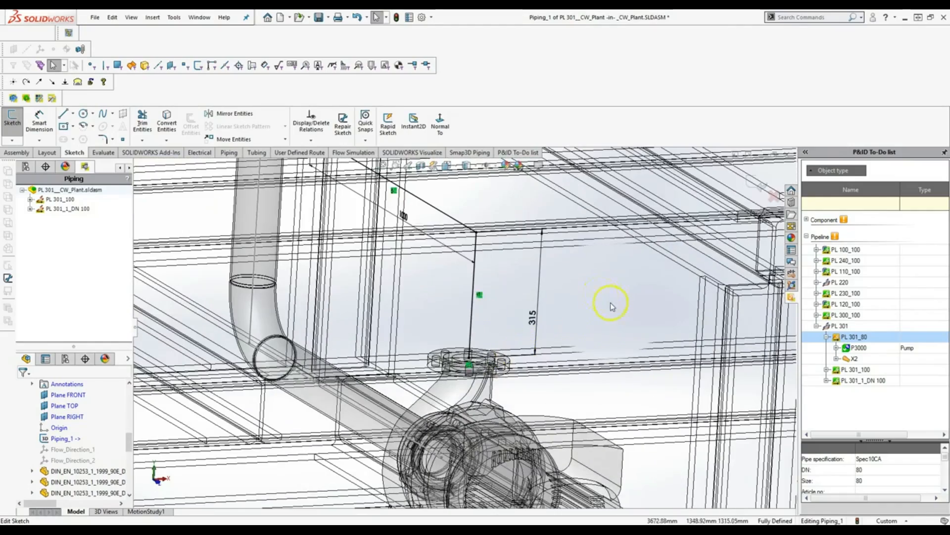
right_click(472, 311)
mouse_move(549, 474)
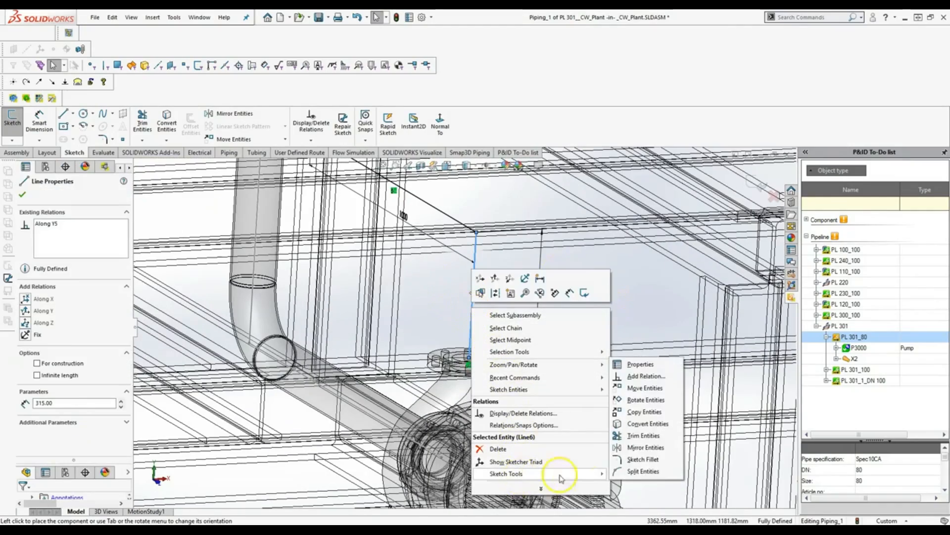
left_click(631, 472)
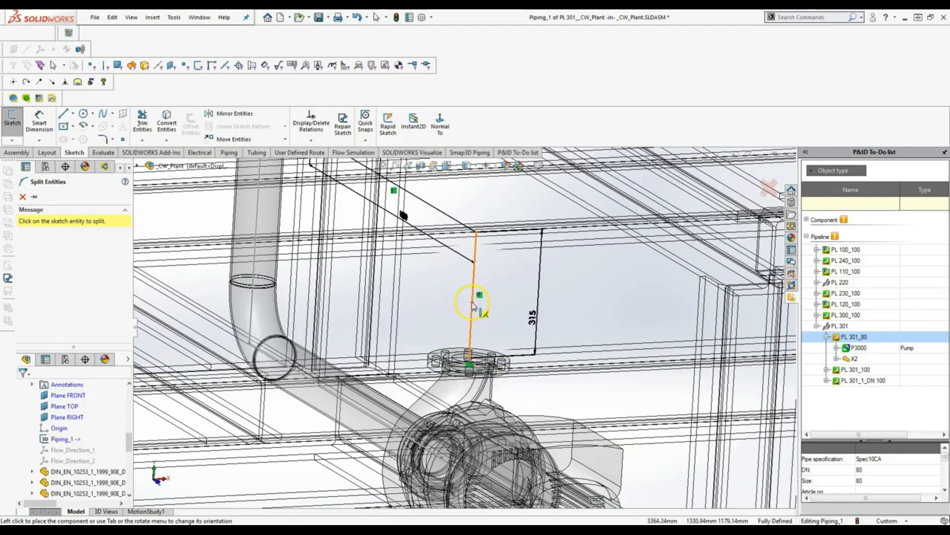
left_click(473, 302)
key("Escape")
- Dimension the lower segment of the split vertical line above the pump flange at 158 mm
left_click(473, 302)
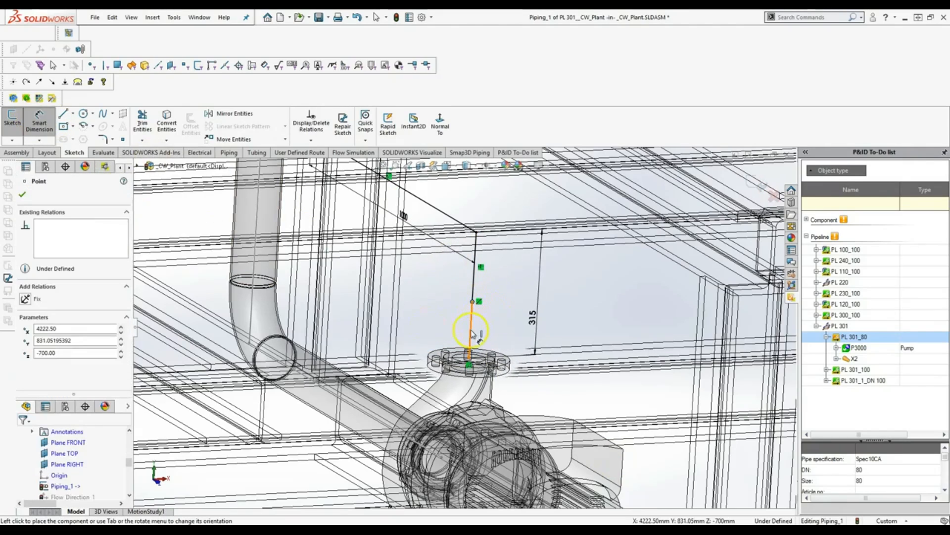
left_click(471, 328)
left_click(472, 327)
left_click(499, 325)
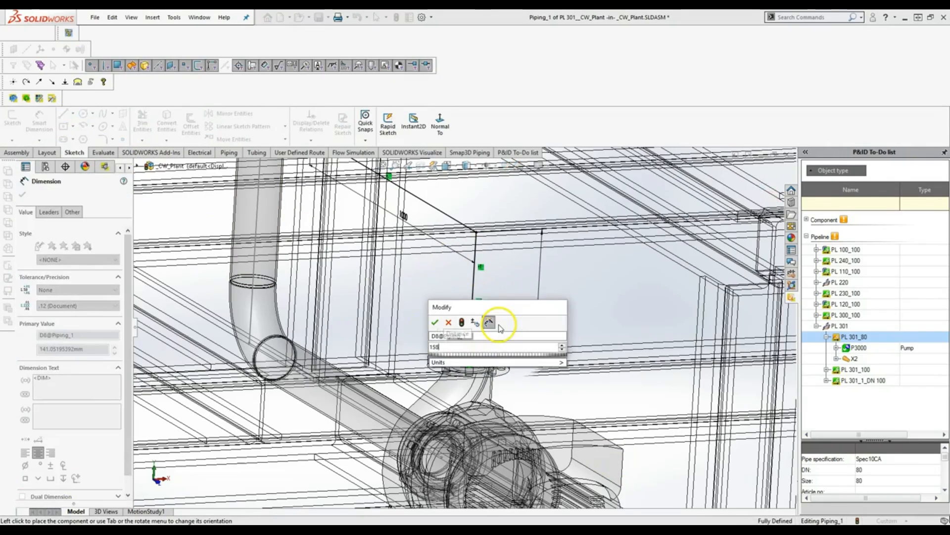
type("158")
key("Return")
key("Escape")
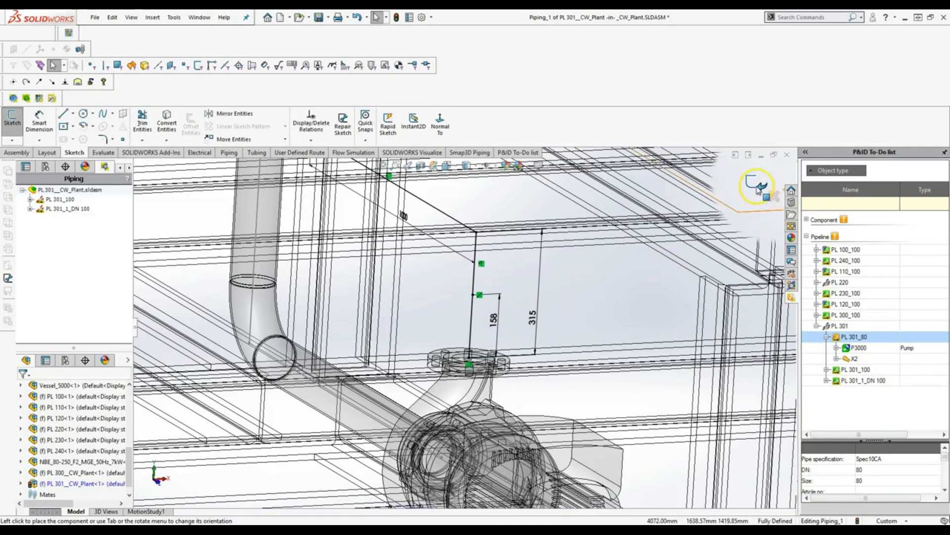
- Assign pipeline PL 301_80 to the new path aux_00001PL 301__CW_Plant at the pump and generate the pipeline
left_click(843, 338)
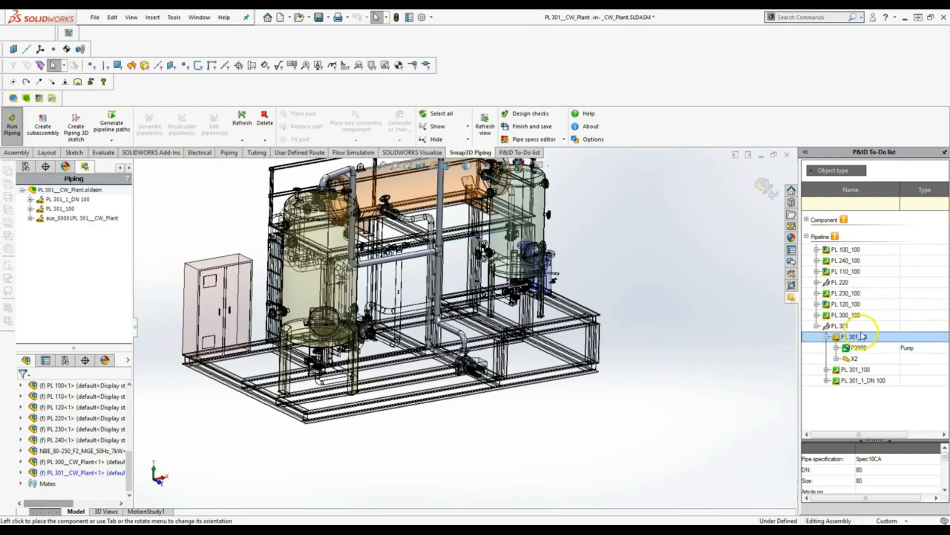
right_click(853, 338)
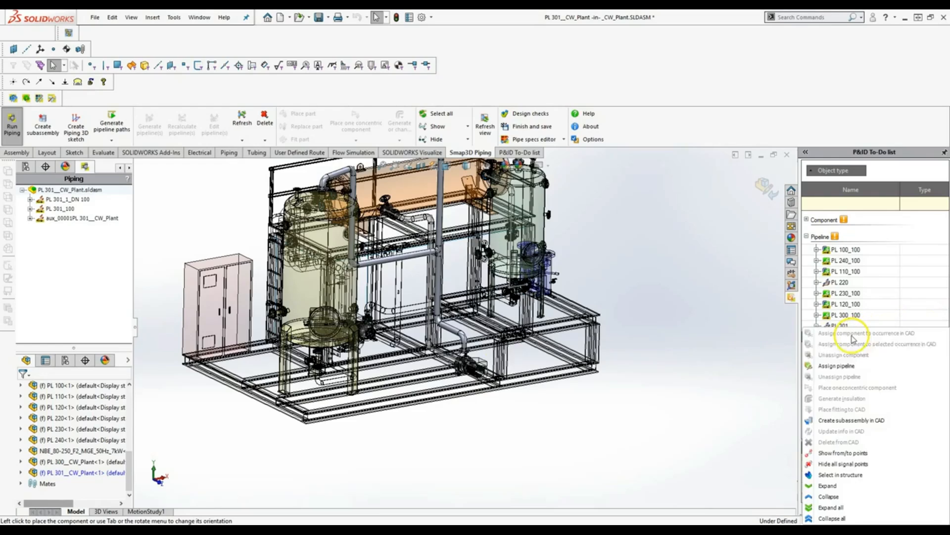
left_click(844, 370)
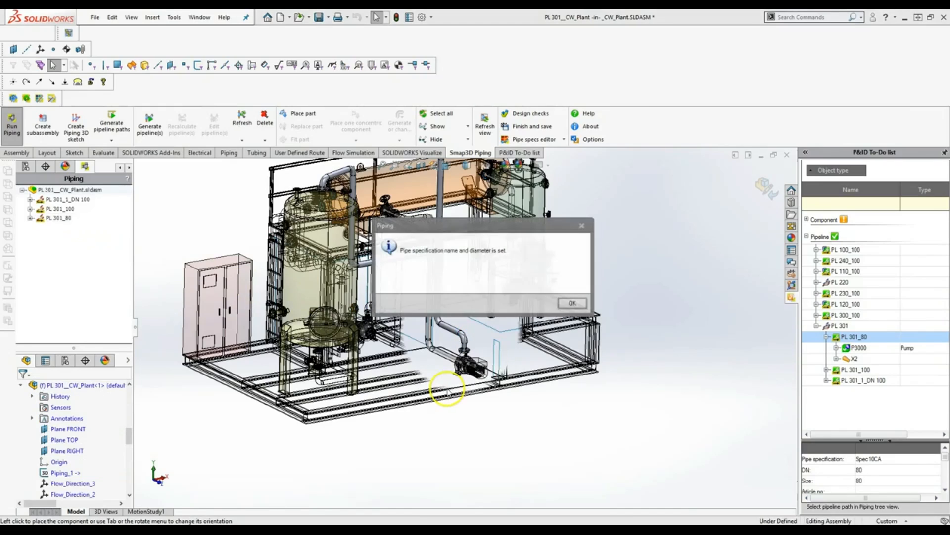
left_click(570, 304)
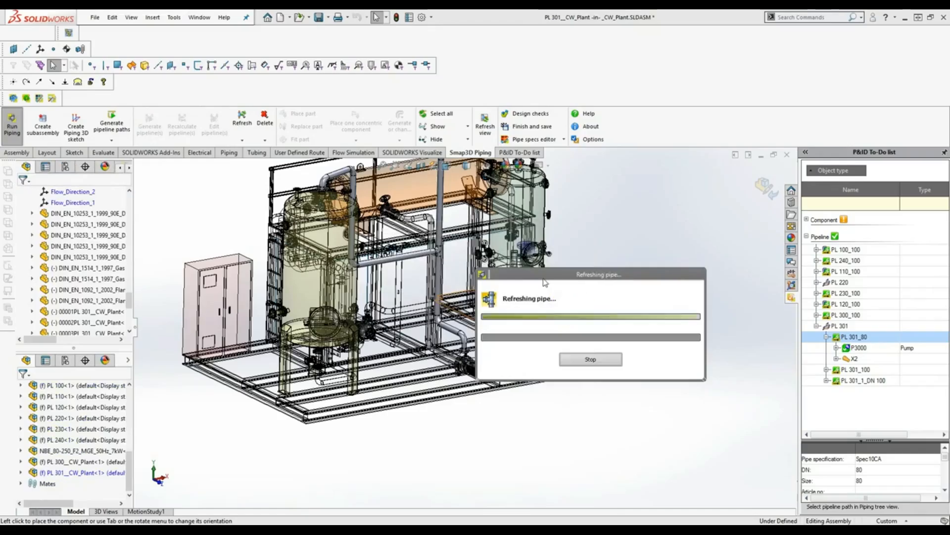
- Inspect the generated reducer and flange between the elbow and the pump's outlet
scroll(494, 341, "down", 10)
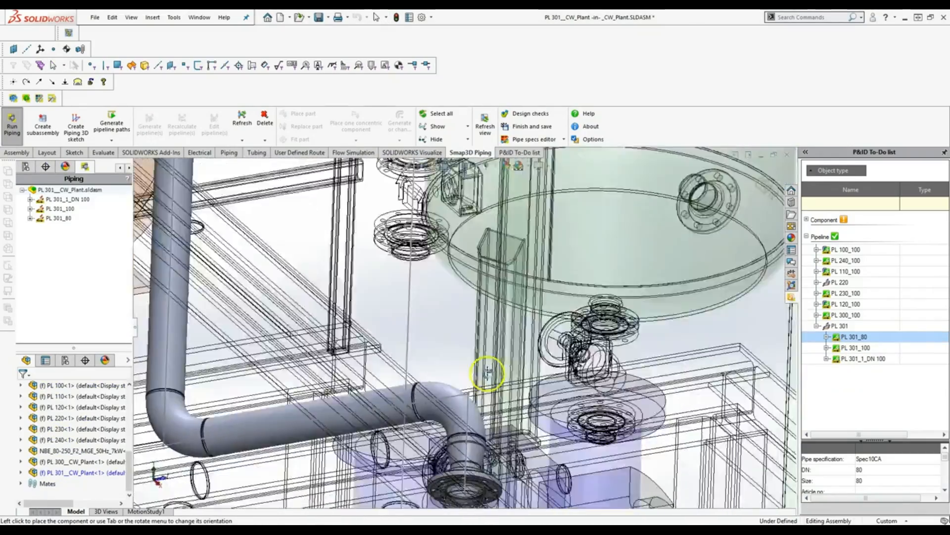
middle_click_drag(488, 374, 468, 475)
scroll(468, 478, "down", 4)
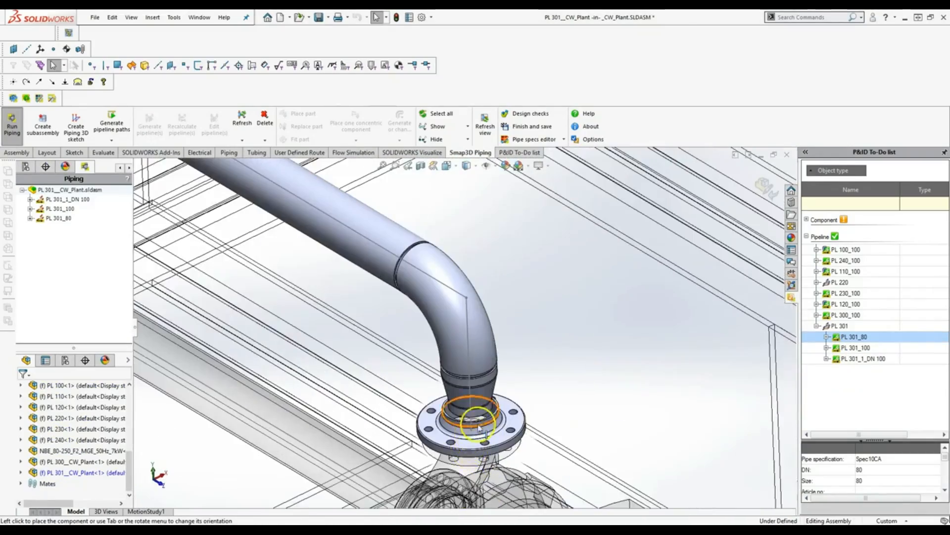
middle_click_drag(471, 427, 480, 424)
scroll(474, 424, "down", 4)
scroll(471, 419, "up", 8)
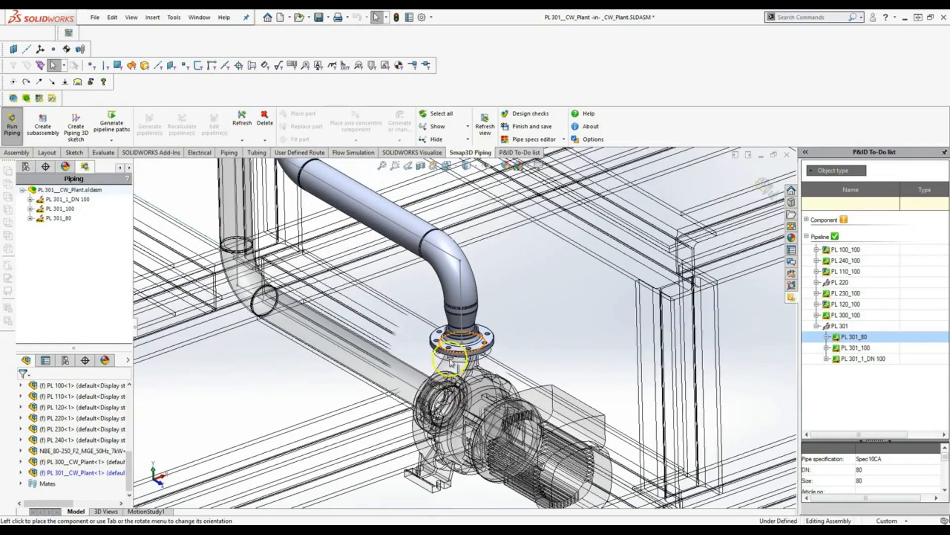
- Assign fitting X2 of PL 301_80 to the generated DIN_EN_10253_1_1999_RC2 reducer above the pump flange
left_click(827, 337)
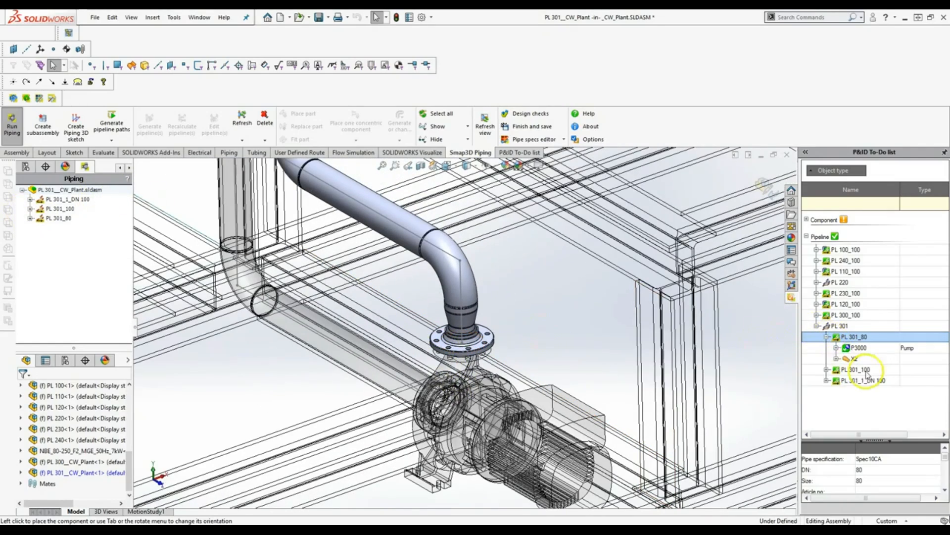
left_click(850, 360)
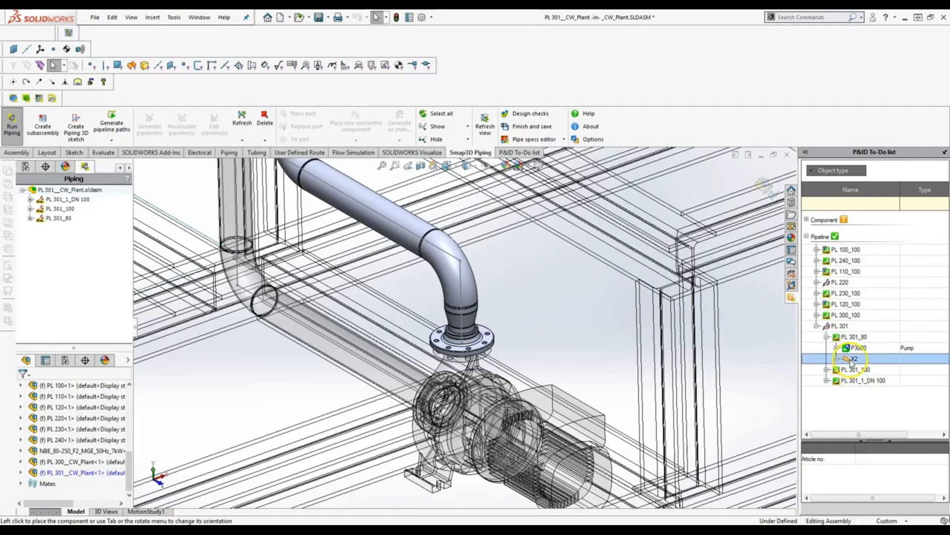
left_click(30, 218)
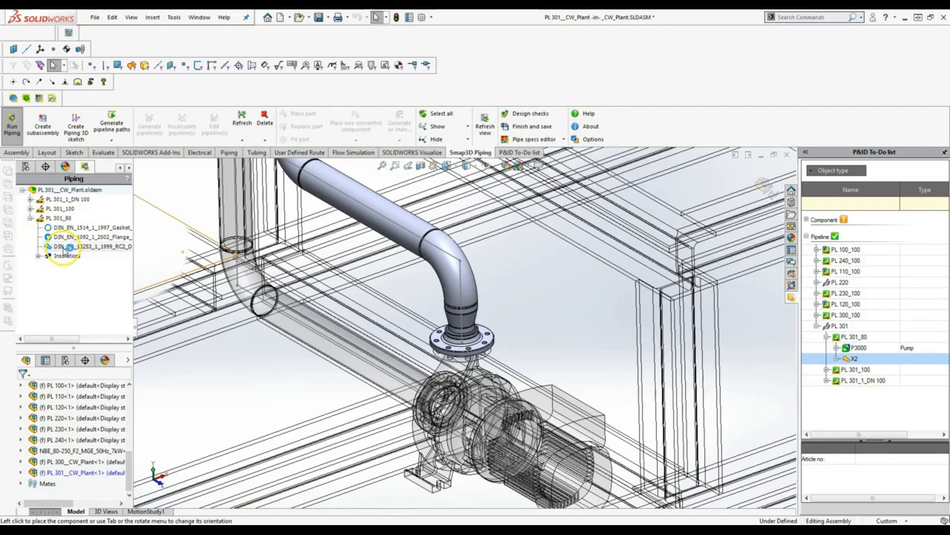
right_click(875, 371)
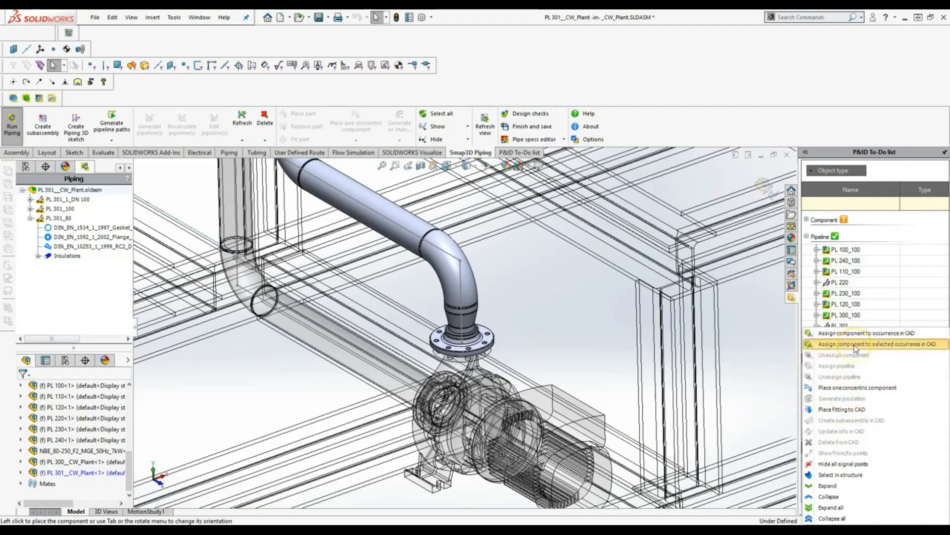
left_click(855, 344)
left_click(73, 248)
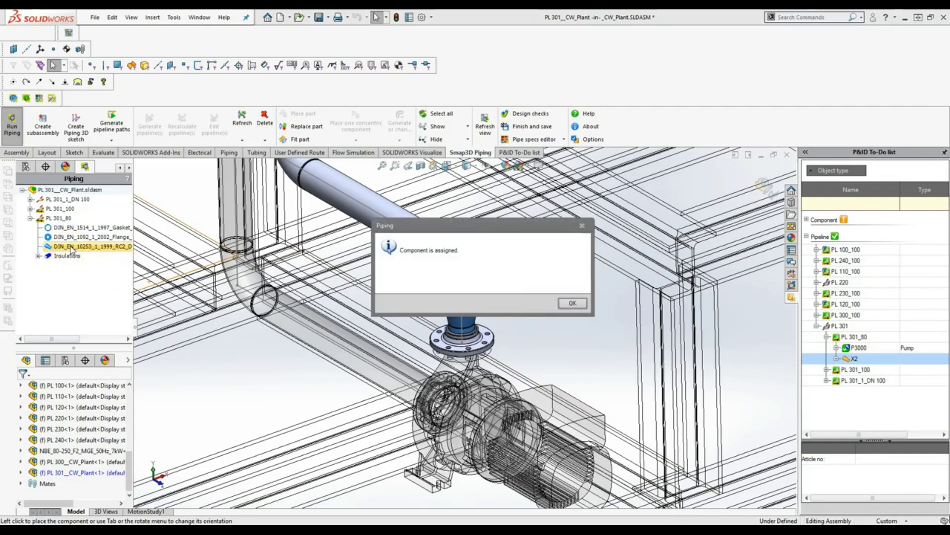
left_click(572, 304)
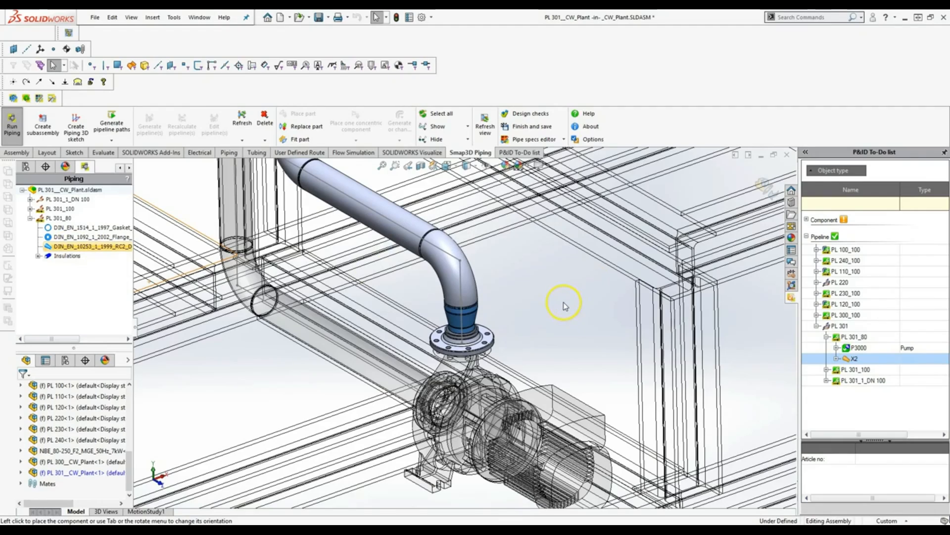
- Collapse pipeline PL 301, expand the components of the P&ID To-Do list and select three-way valve V3001
left_click(826, 337)
left_click(817, 326)
left_click(807, 219)
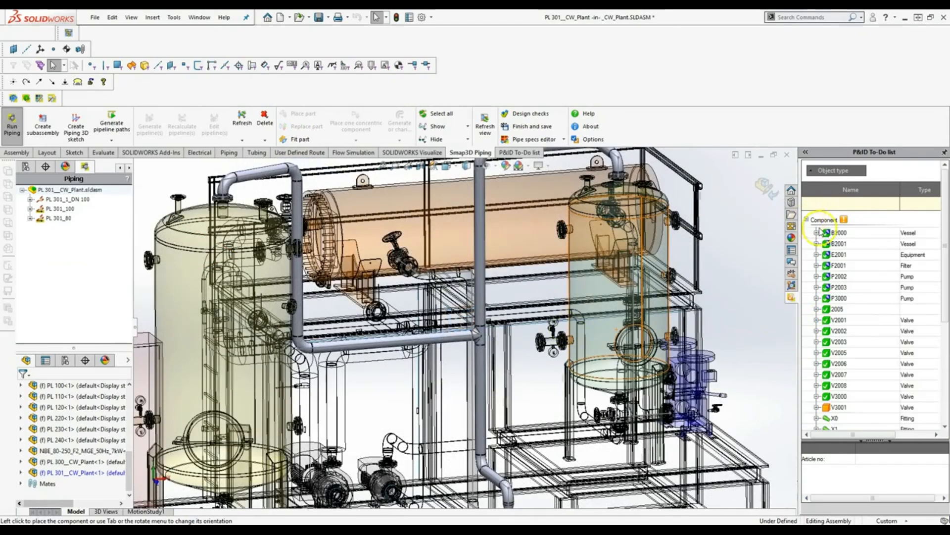
left_click(841, 411)
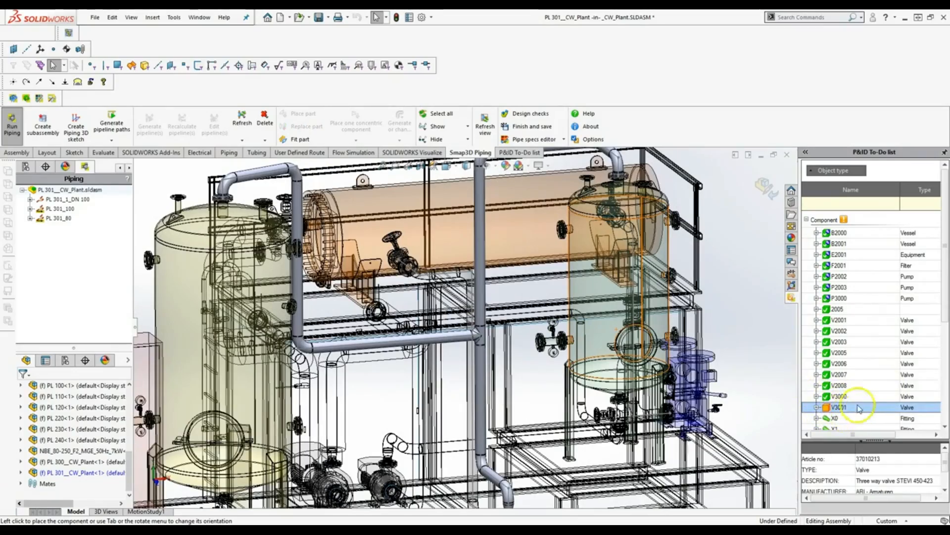
- Delete the tee of PL 301_100 where the horizontal branch meets the vertical pipe
scroll(570, 339, "down", 5)
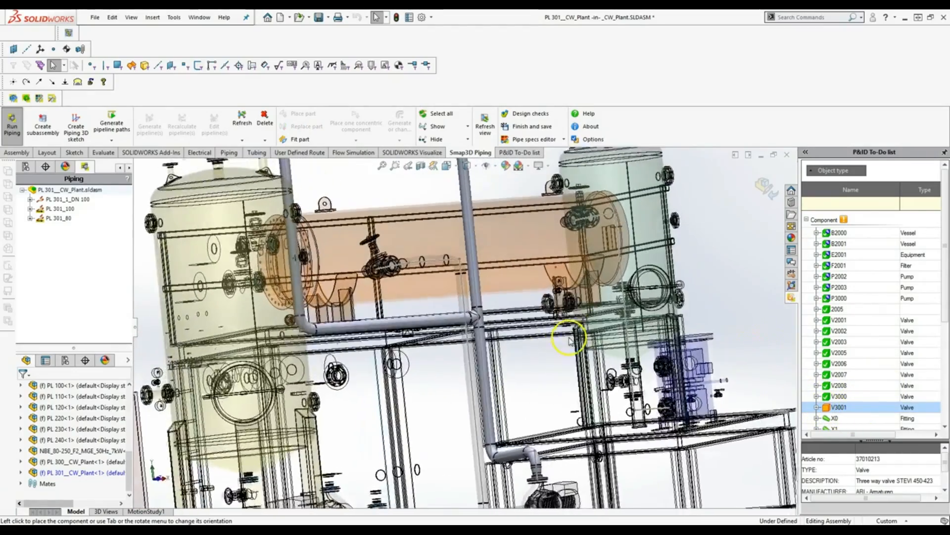
scroll(570, 340, "down", 4)
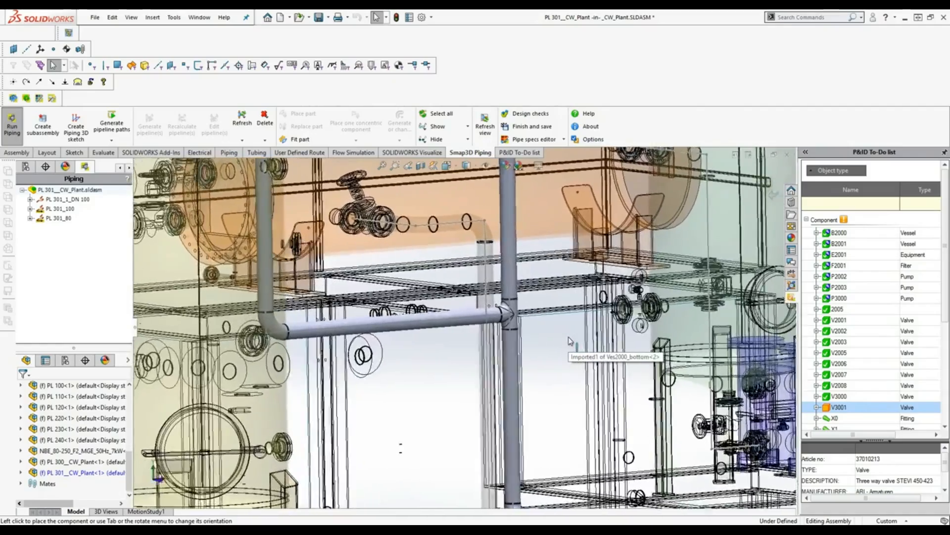
scroll(570, 341, "down", 5)
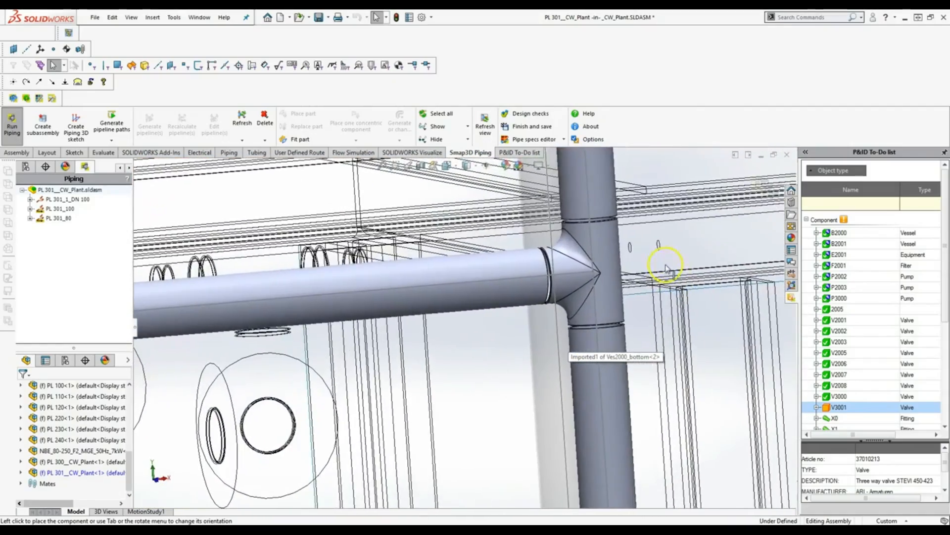
left_click(611, 240)
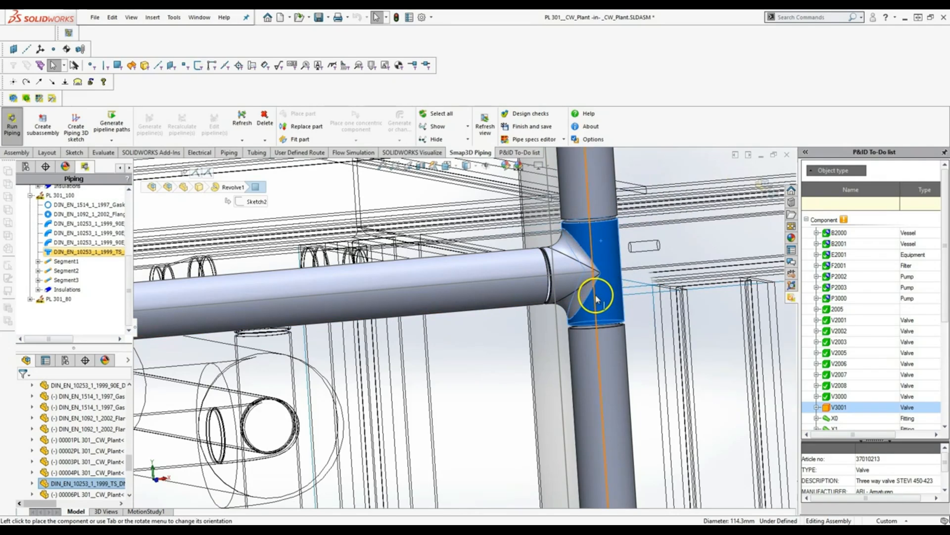
key("Delete")
left_click(580, 252)
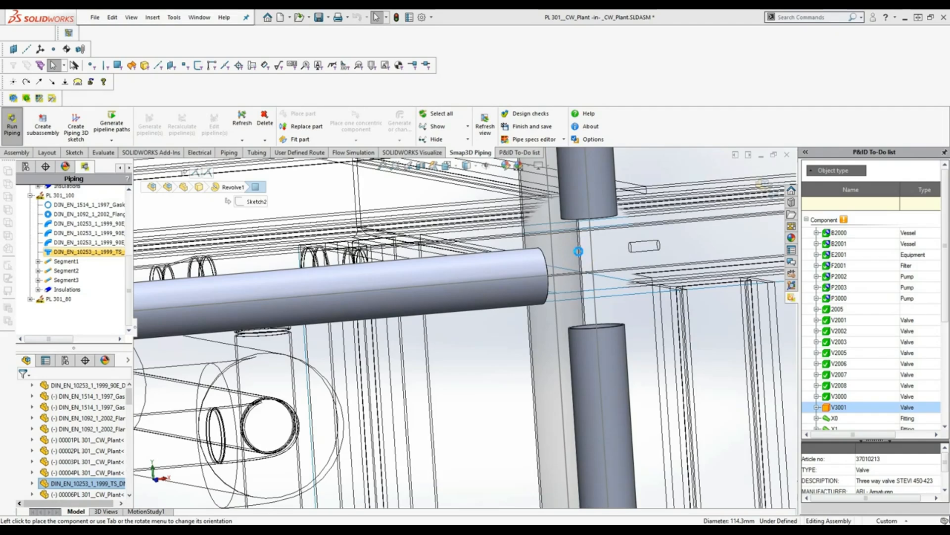
left_click(495, 371)
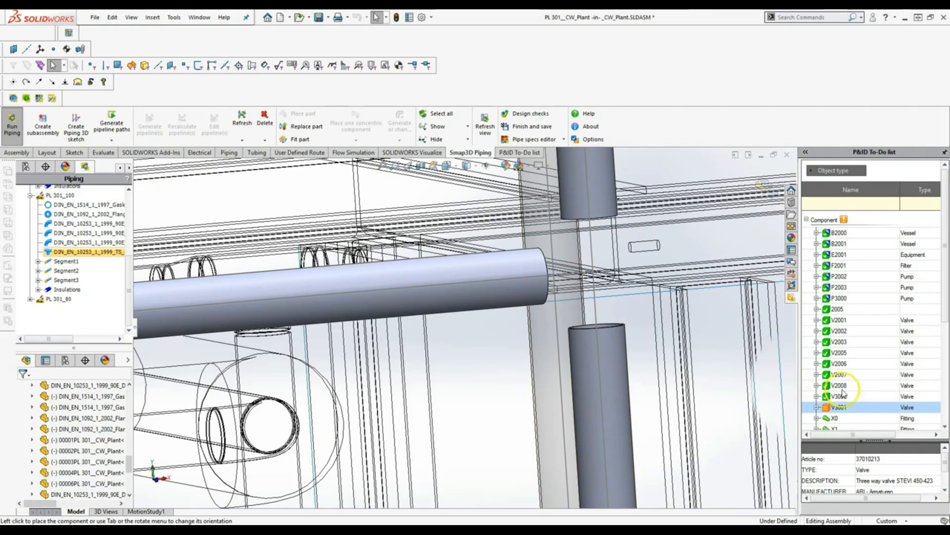
- Try to place valve V3001 as fitting ARI-STEVI_450_DN100 on the lower vertical pipe below the junction gap
right_click(836, 409)
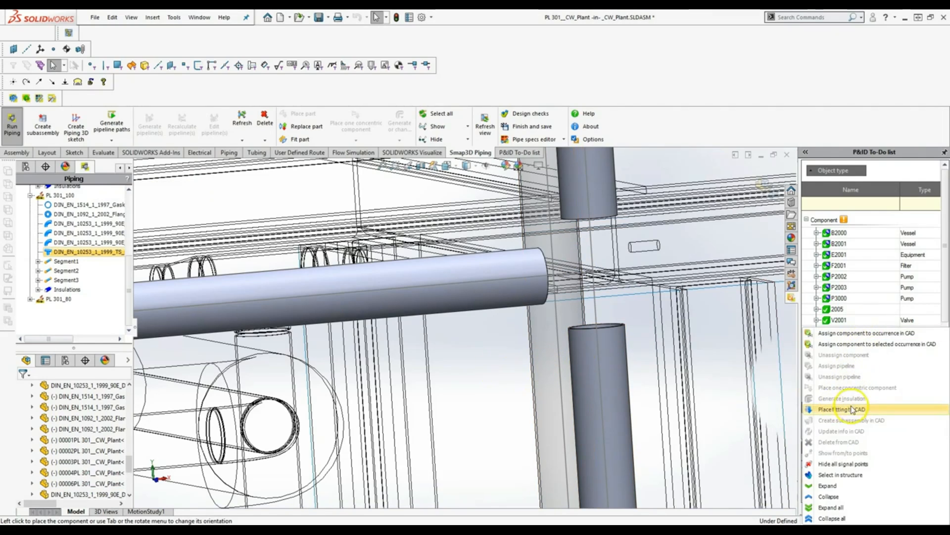
left_click(851, 410)
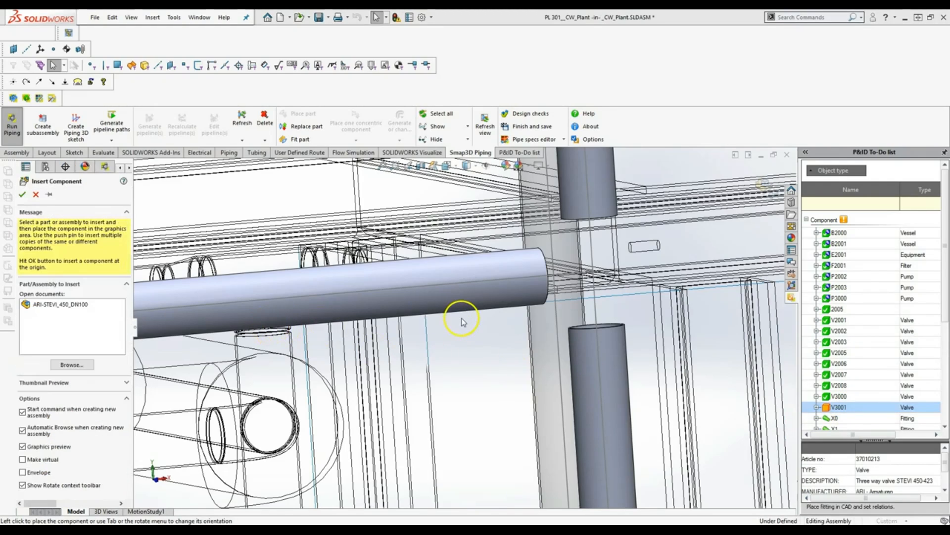
scroll(464, 360, "up", 10)
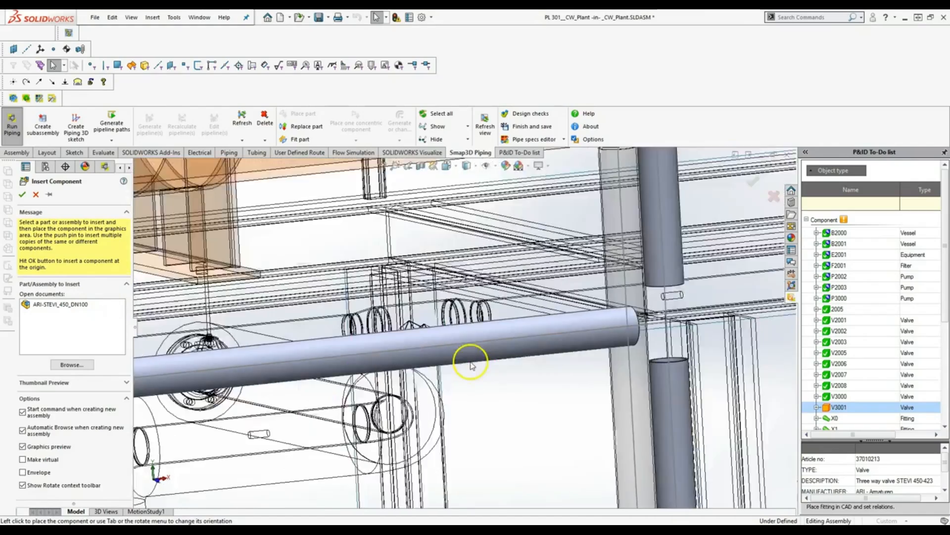
scroll(638, 324, "up", 1)
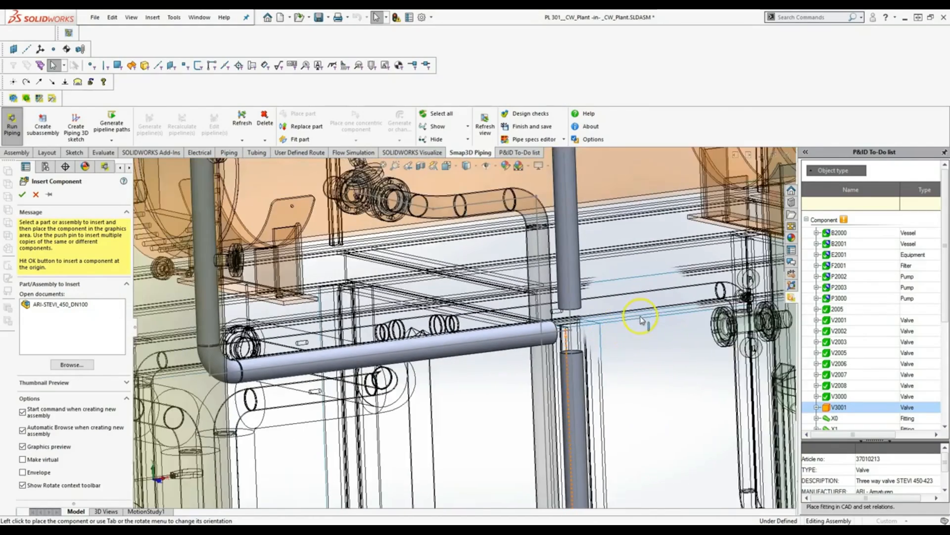
scroll(643, 322, "down", 1)
left_click(68, 306)
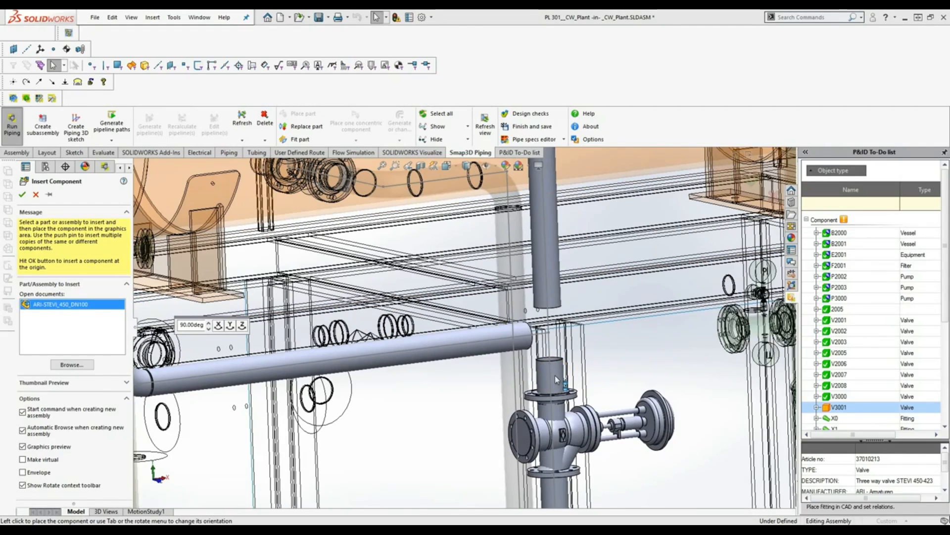
left_click(557, 374)
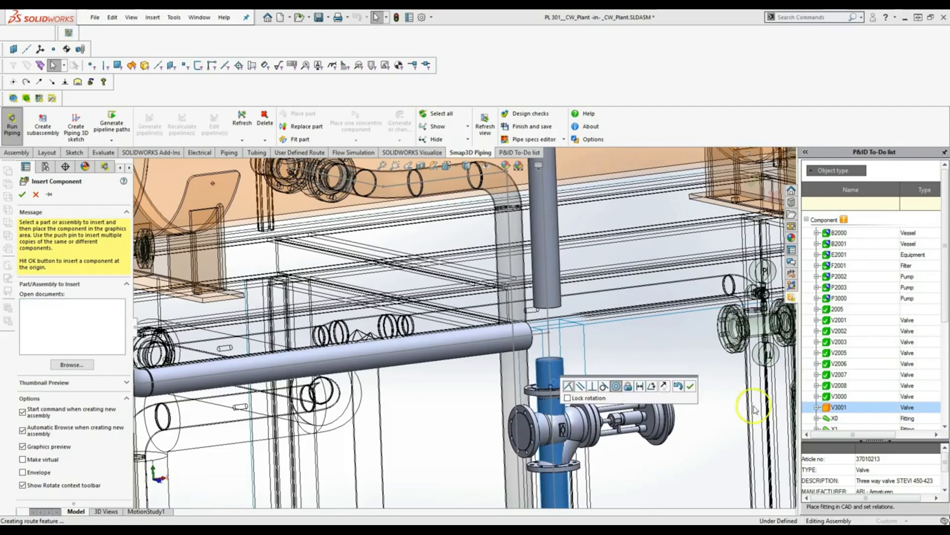
- Show the axes and mate the valve's OUTPUT_AXIS_3 concentric with the horizontal pipe and OUTPUT_AXIS_2 with the lower vertical pipe
left_click(490, 170)
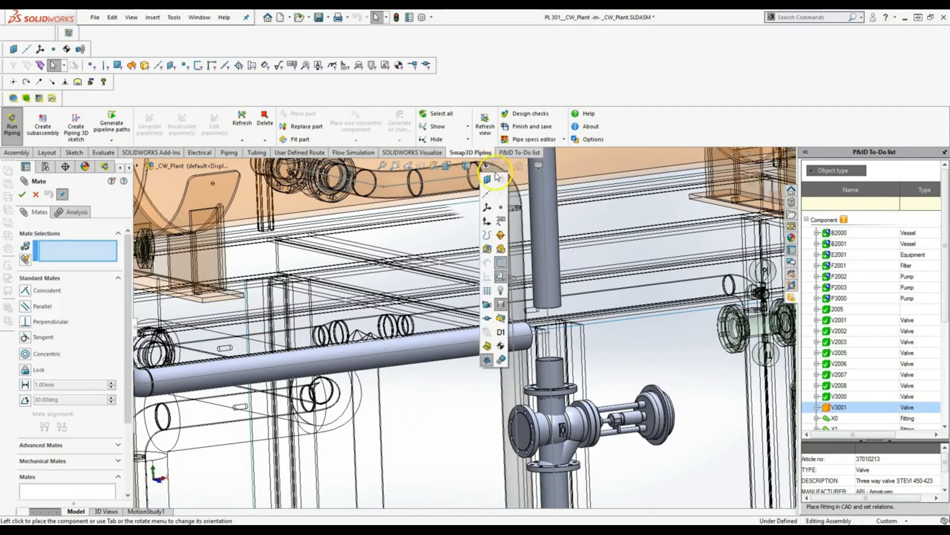
left_click(488, 205)
scroll(529, 425, "down", 2)
left_click(495, 409)
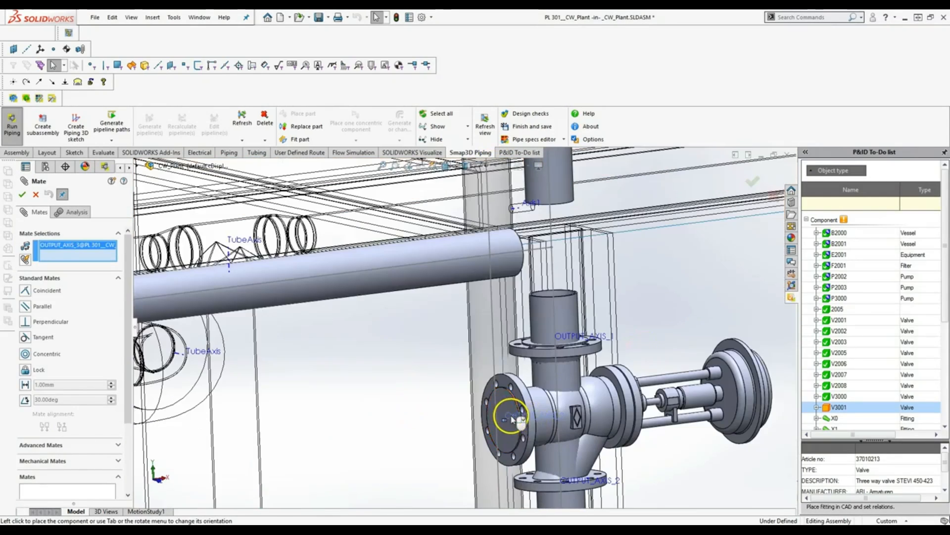
left_click(454, 274)
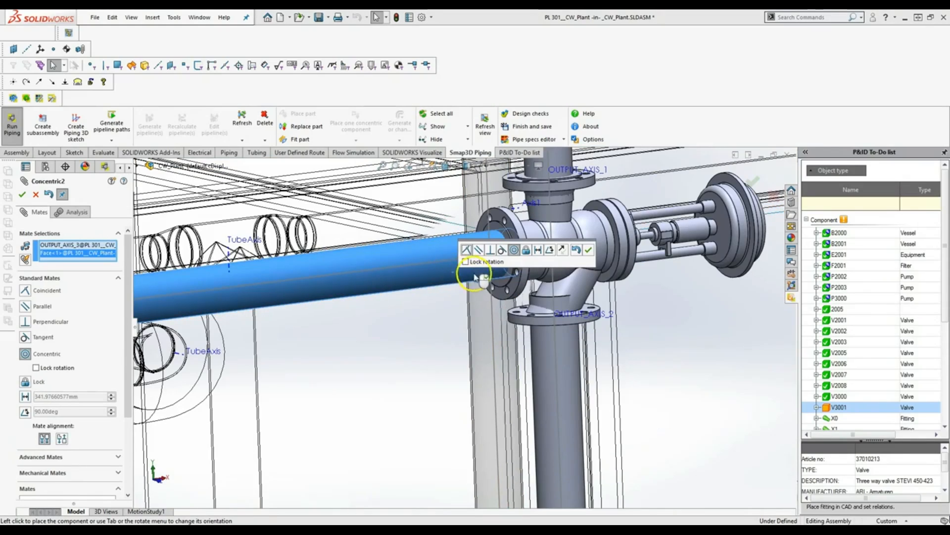
left_click(589, 250)
left_click(577, 314)
left_click(573, 366)
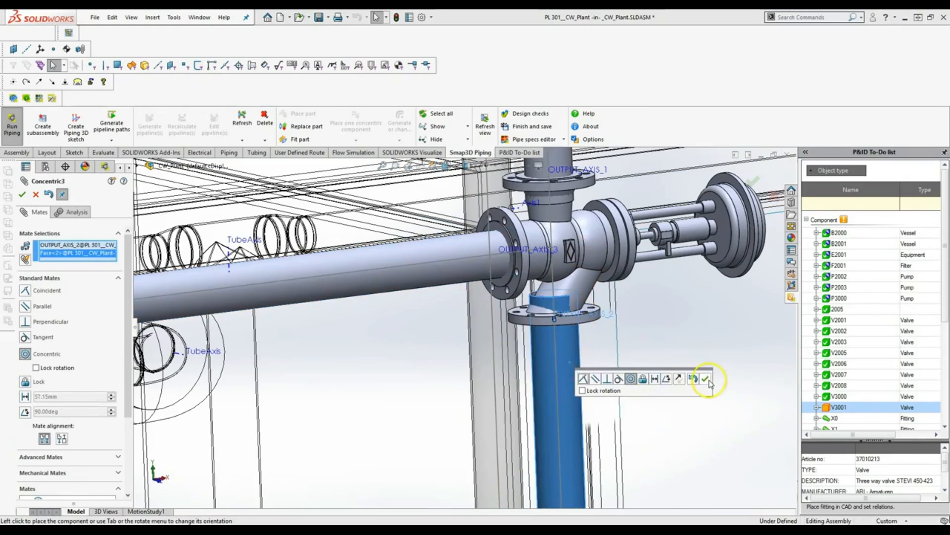
left_click(703, 381)
- Hide the axes again and finish mating valve V3001 in the junction
scroll(643, 304, "up", 4)
left_click(496, 168)
left_click(490, 186)
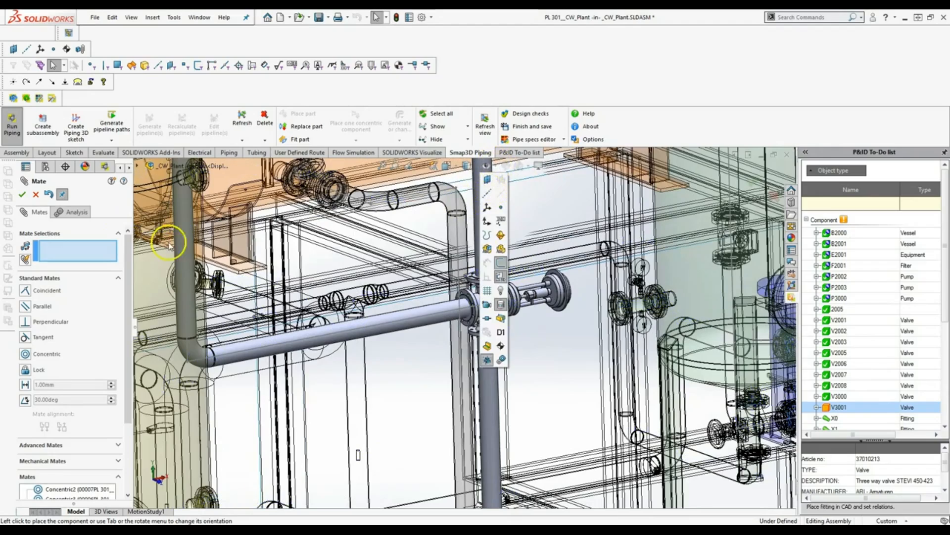
left_click(23, 197)
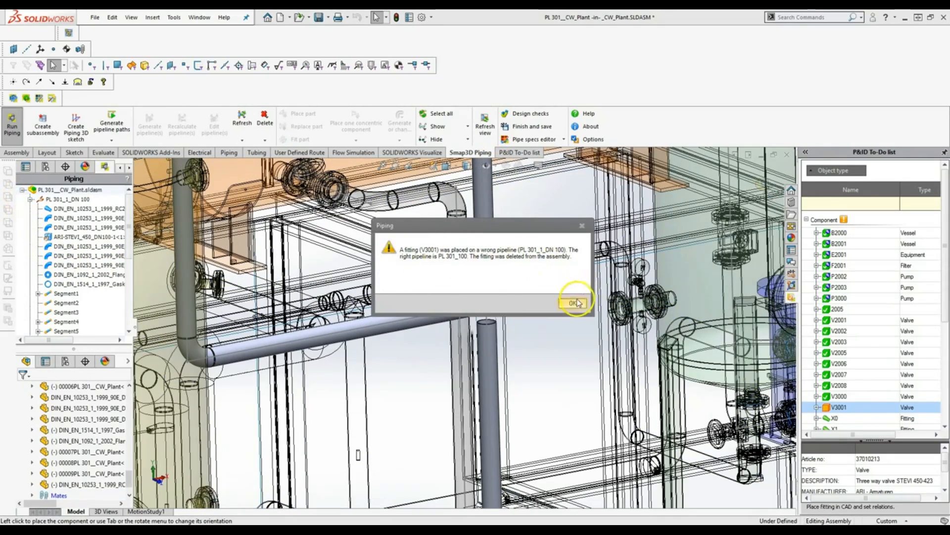
left_click(573, 303)
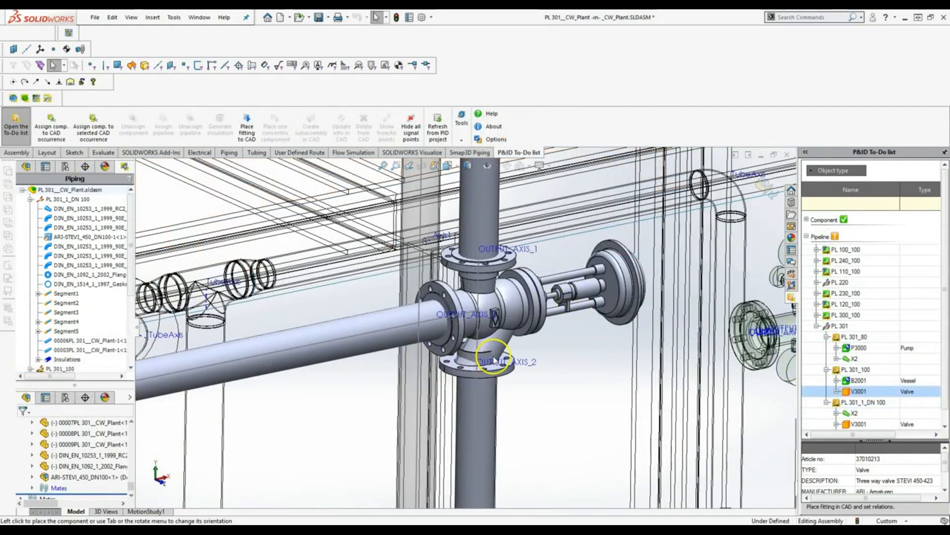
- Recalculate the region around valve ARI-STEVI_450_DN100 in PL 301_1_DN 100 to add its flanges and gaskets, and collapse PL 301 in the To-Do list
left_click(356, 438)
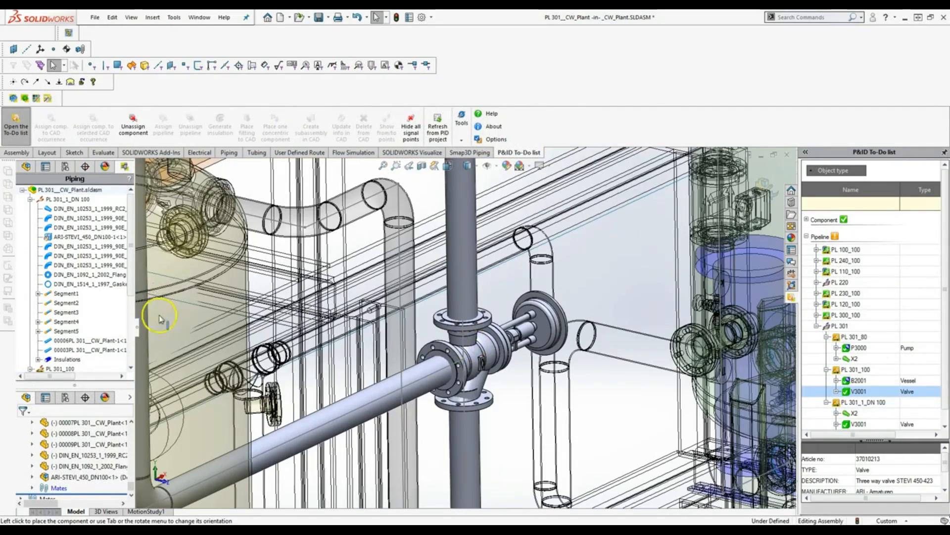
left_click(68, 237)
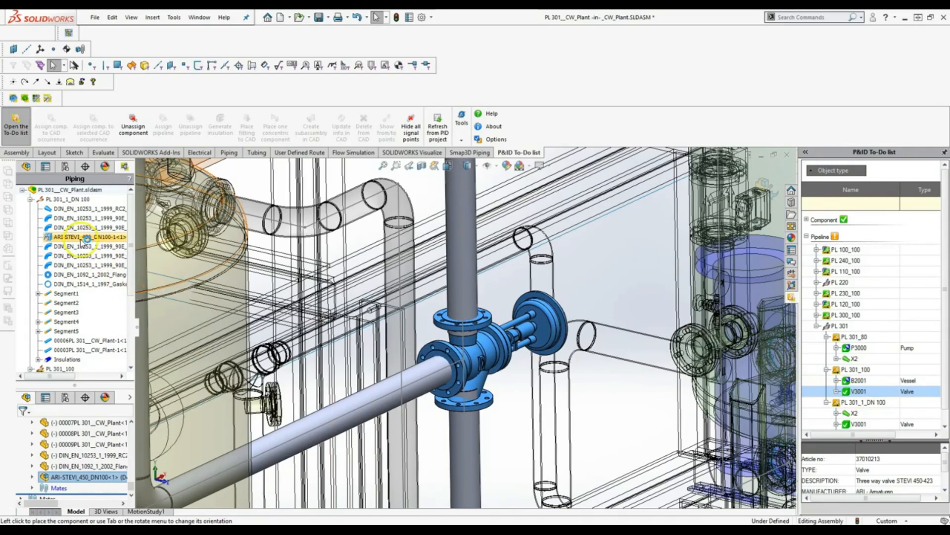
right_click(82, 241)
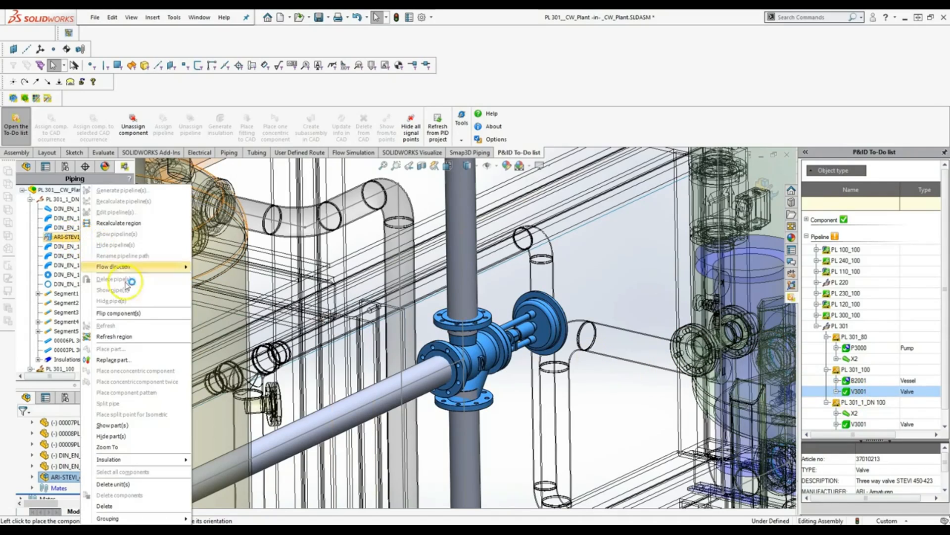
left_click(131, 225)
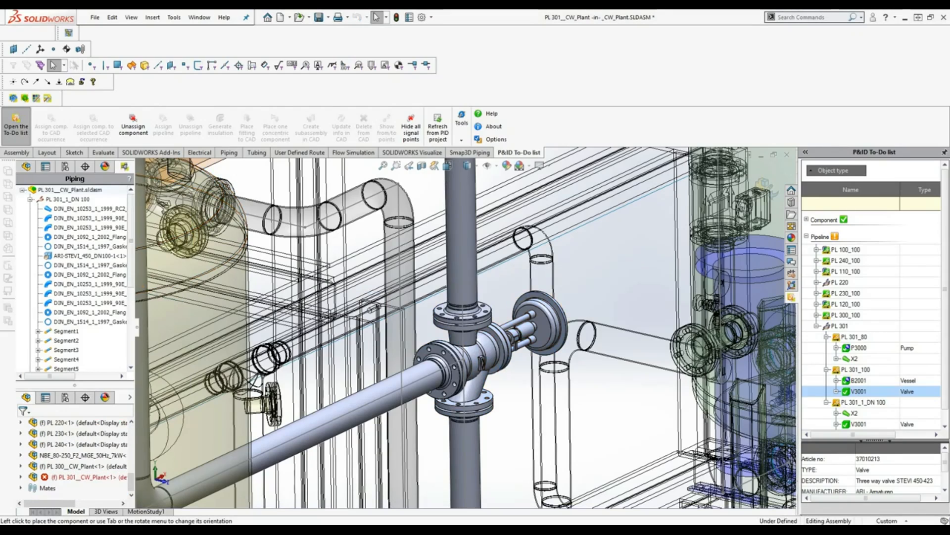
middle_click_drag(441, 396, 518, 399)
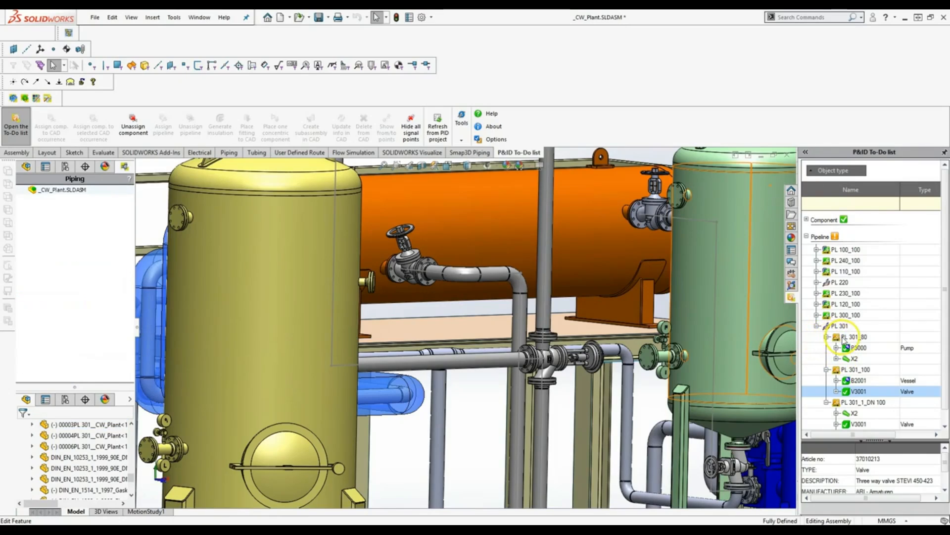
left_click(817, 325)
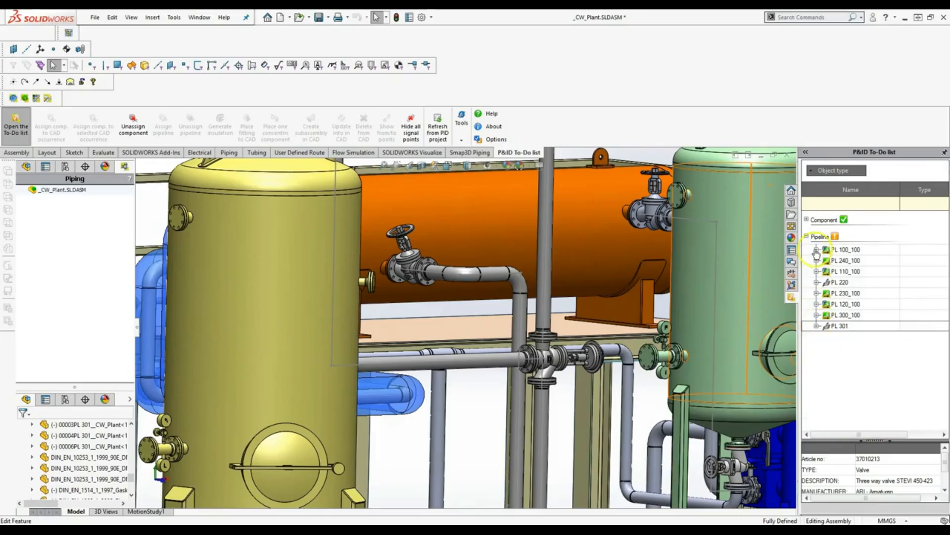